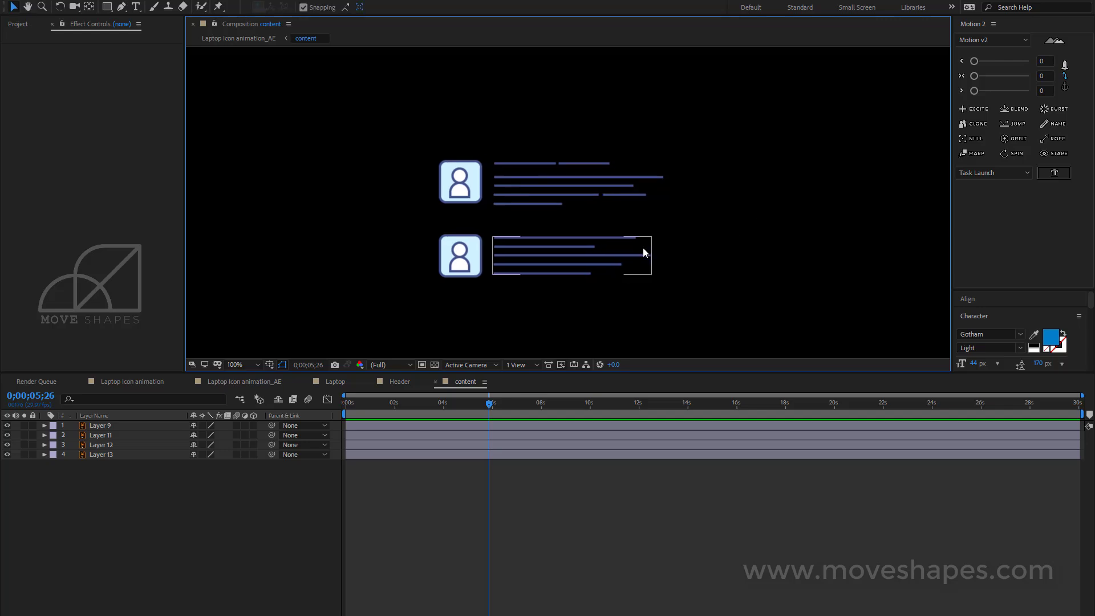
Step: Inspect the first avatar and its text-line layer in the content composition
left_click(455, 184)
left_click(713, 191)
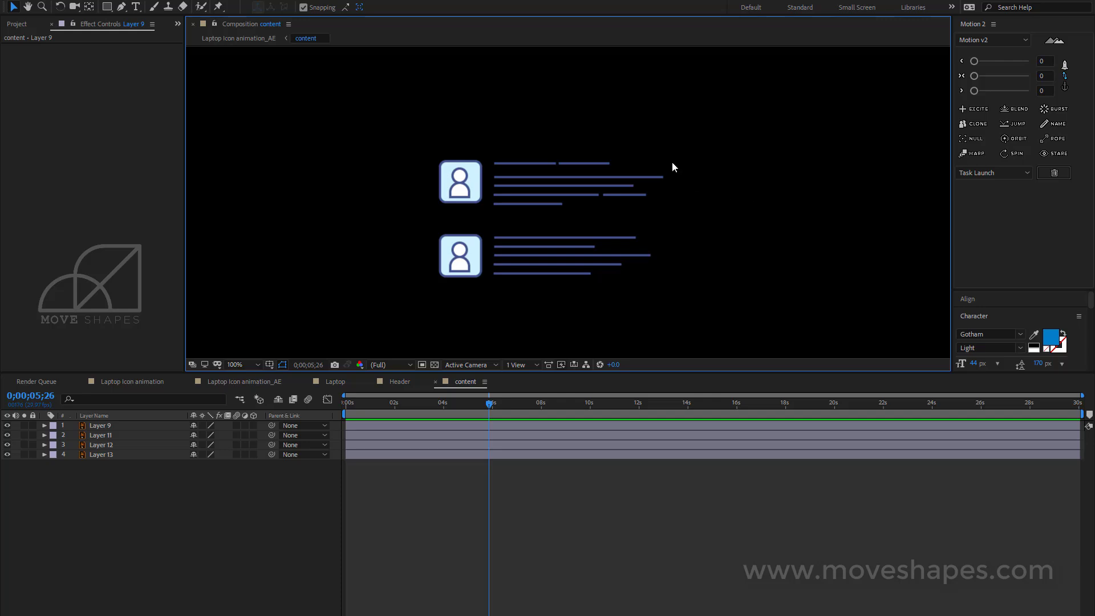
left_click(629, 181)
left_click(748, 169)
left_click(456, 484)
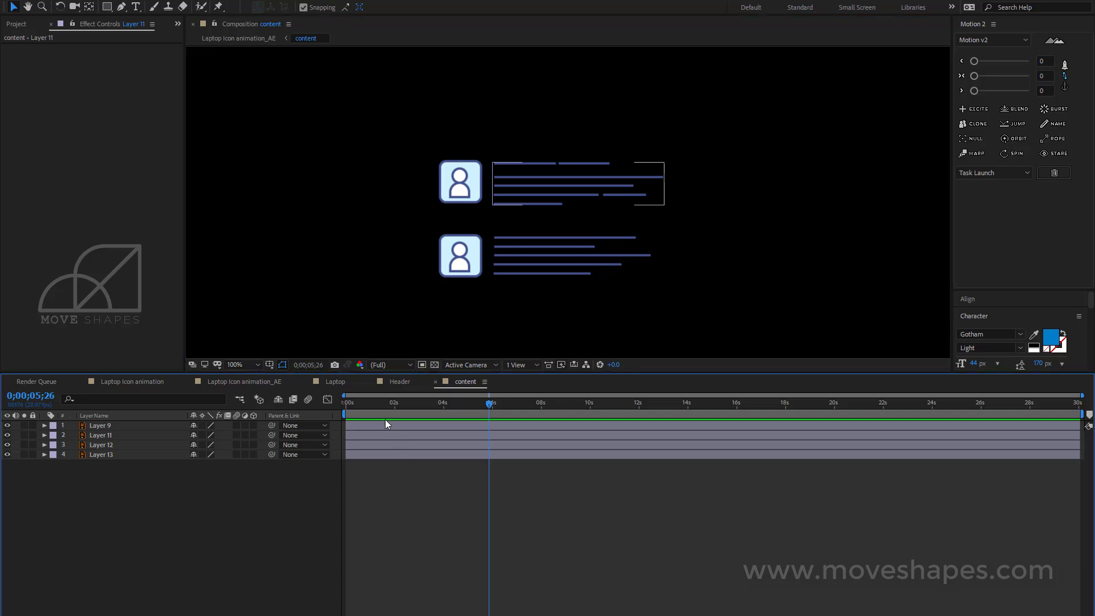
Step: Scrub through the Laptop icon animation_AE composition to review the existing laptop and header animation
left_click_drag(375, 404, 342, 462)
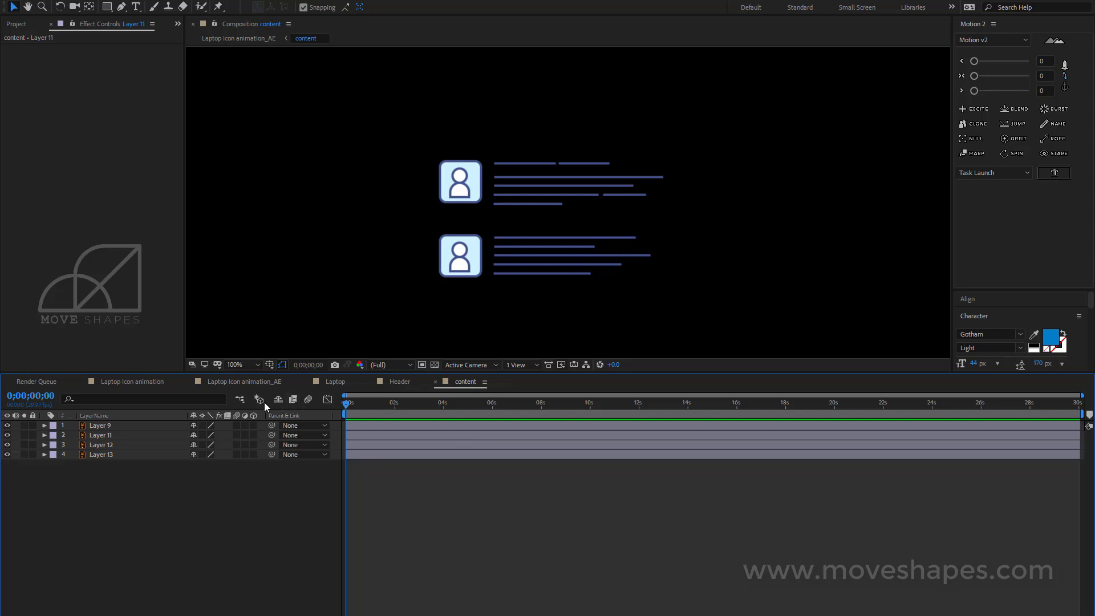
left_click(240, 399)
left_click(176, 400)
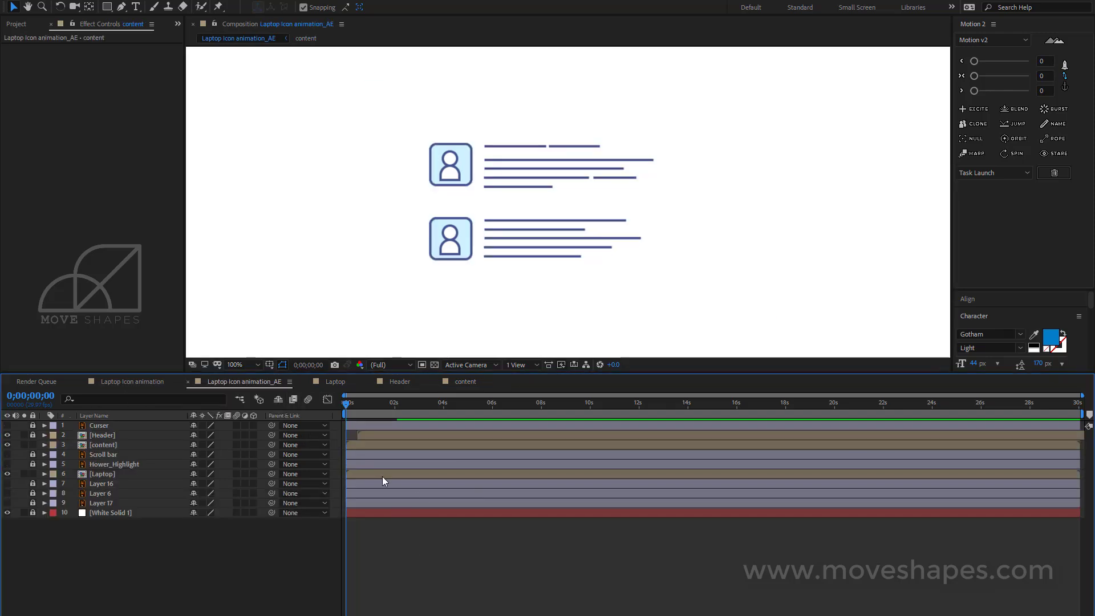
left_click_drag(351, 407, 435, 404)
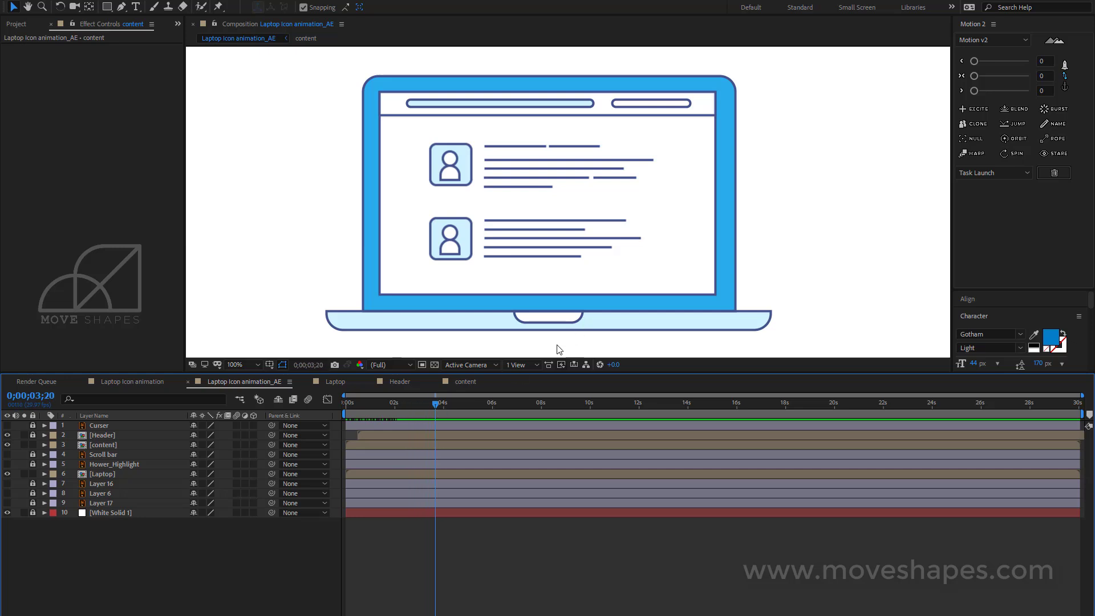
left_click_drag(416, 405, 472, 406)
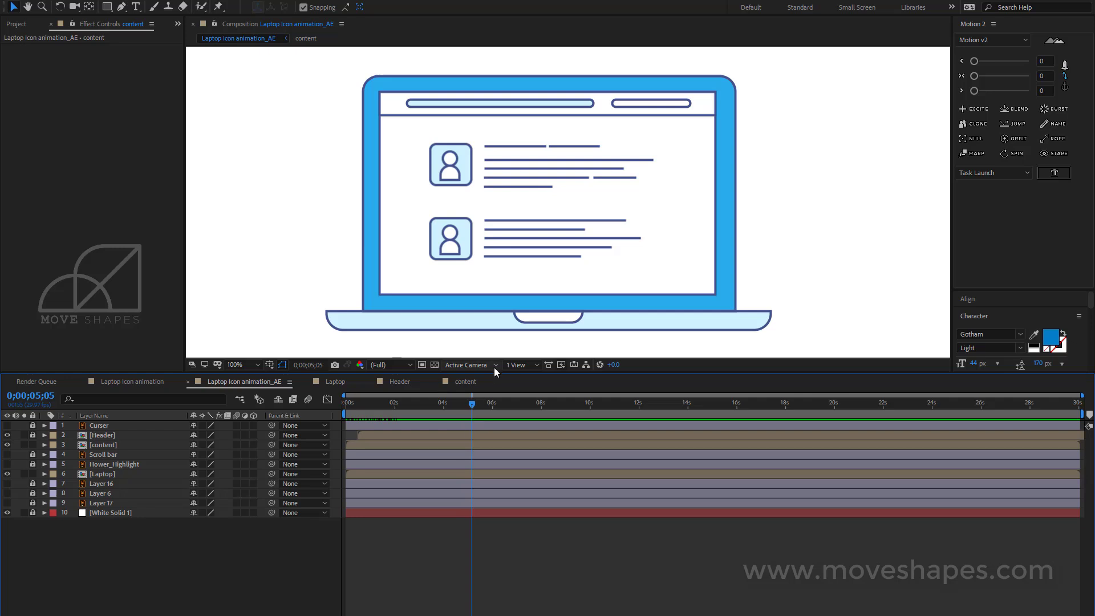
left_click(104, 476)
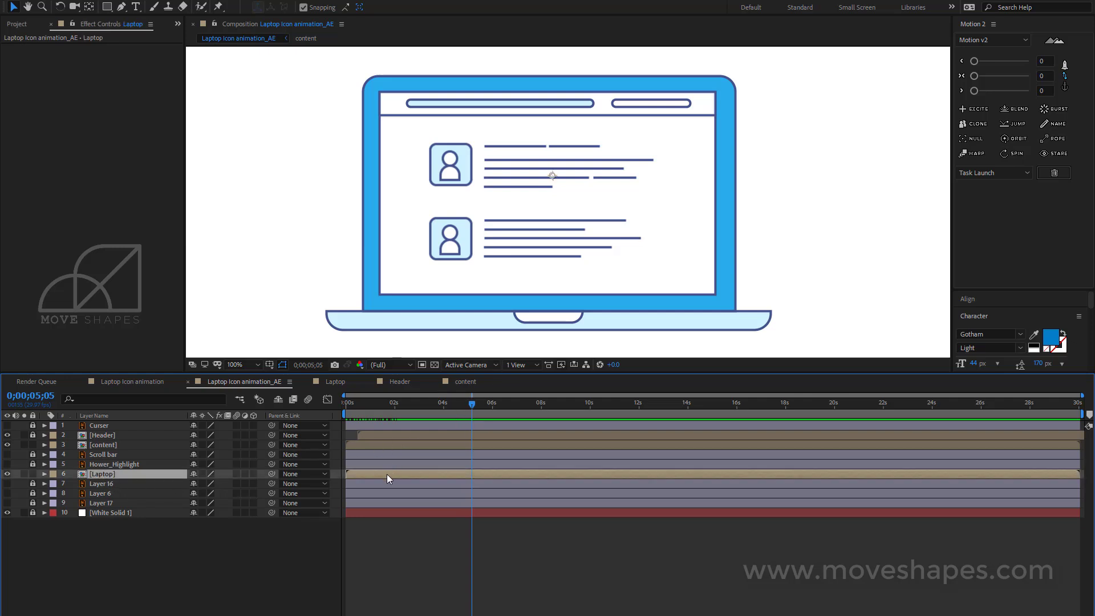
Step: Open the content composition from the main laptop composition and identify the first avatar's layer
double_click(431, 444)
left_click_drag(790, 269, 784, 232)
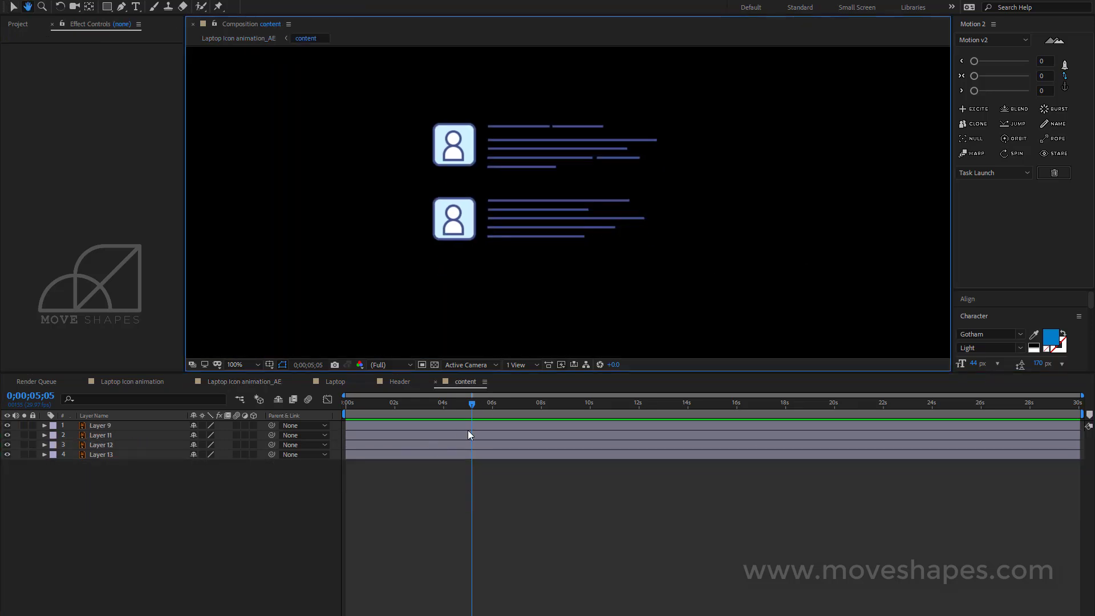
left_click(472, 153)
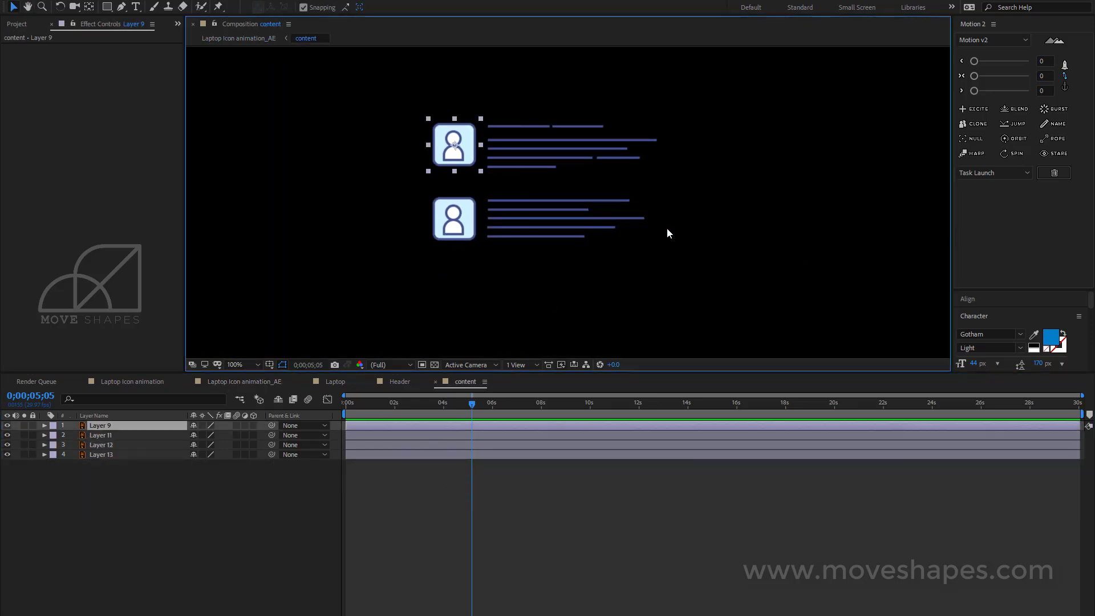
left_click(358, 470)
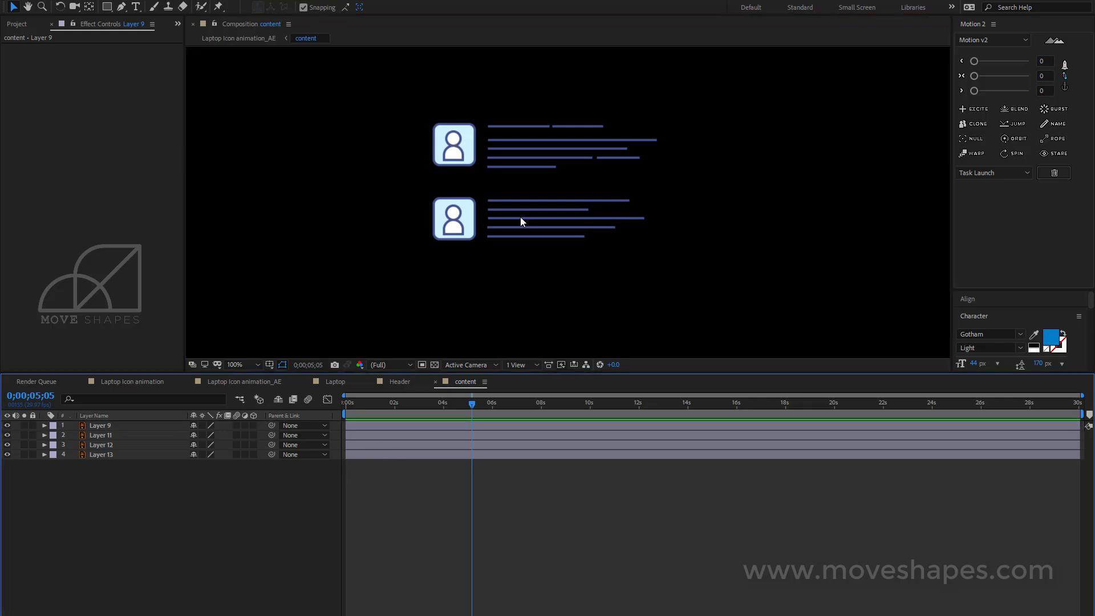
Step: Move the two text-line layers, Layer 11 and Layer 13, above the avatar layers and label them green
left_click(568, 152)
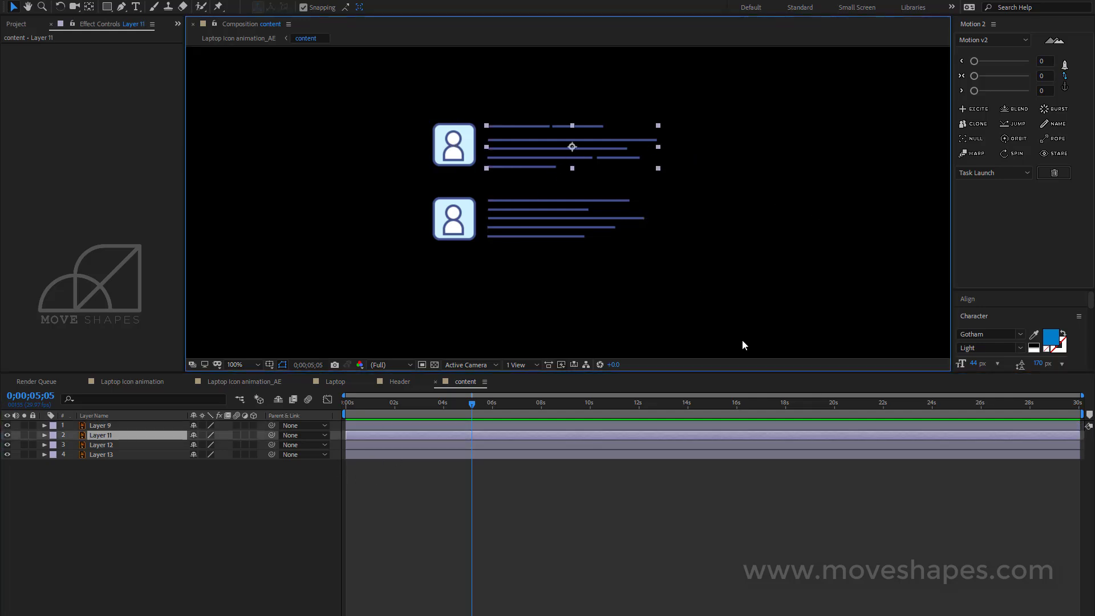
left_click(557, 222, "shift")
left_click_drag(112, 435, 102, 422)
left_click(53, 428)
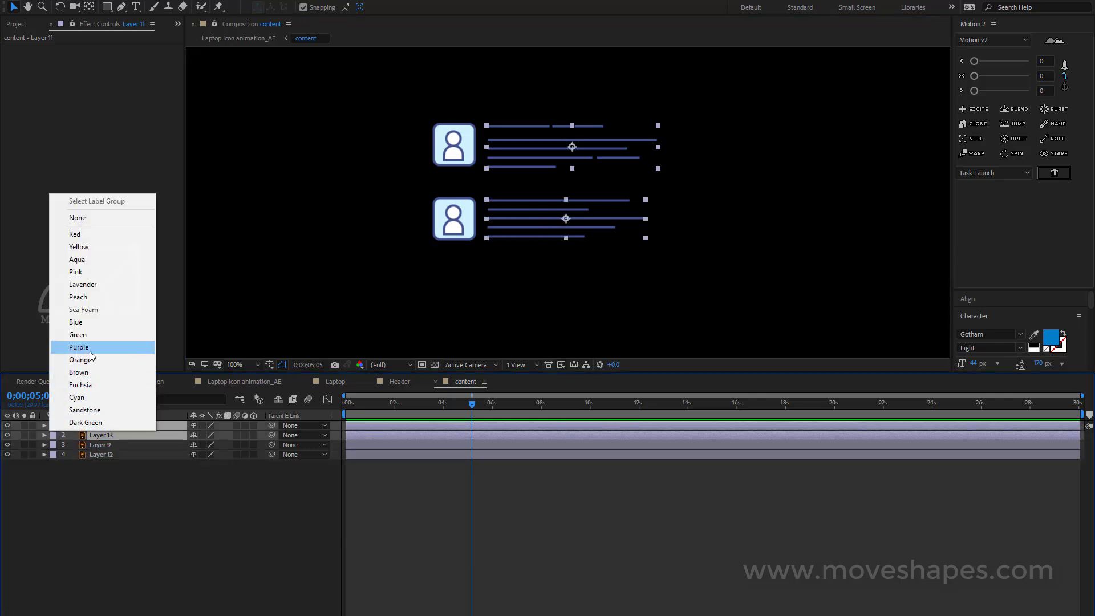
left_click(91, 336)
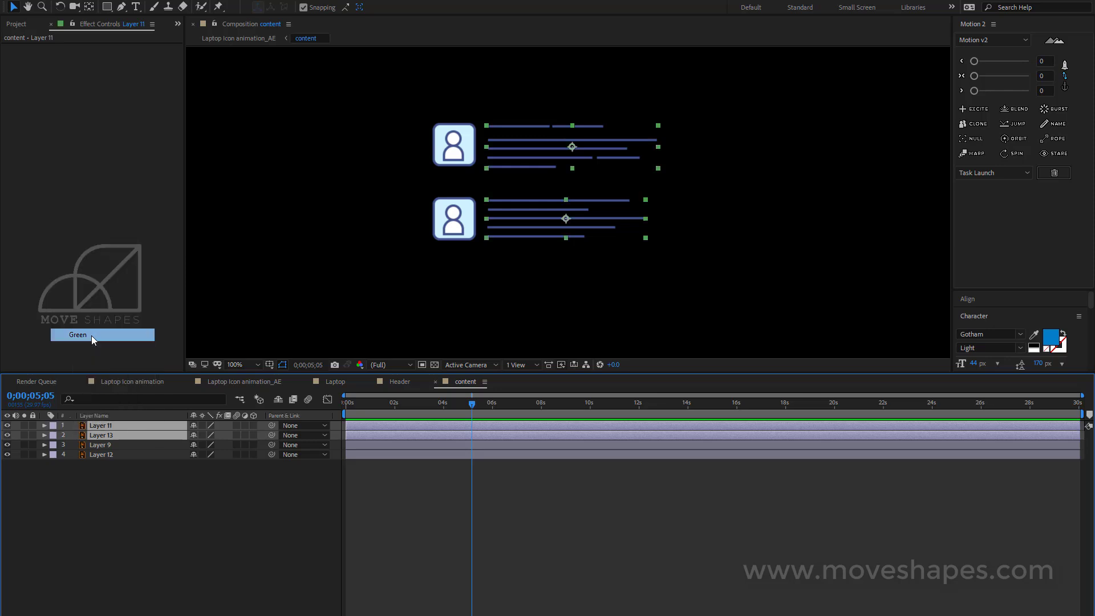
Step: Create shape layers from the vector layers Layer 11 and Layer 13
left_click(94, 425)
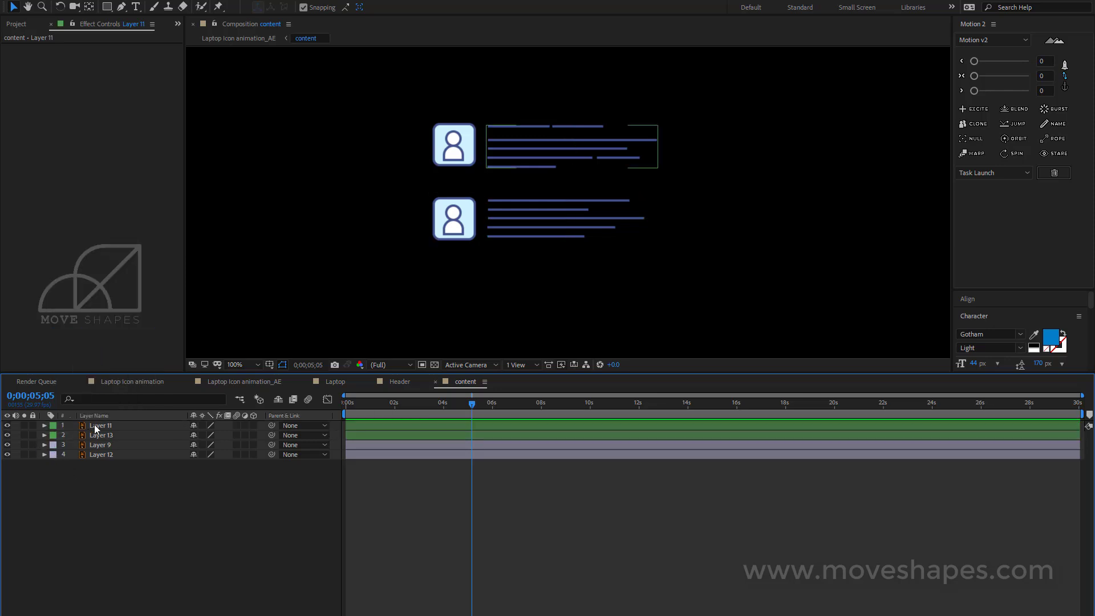
left_click(100, 435, "shift")
right_click(116, 435)
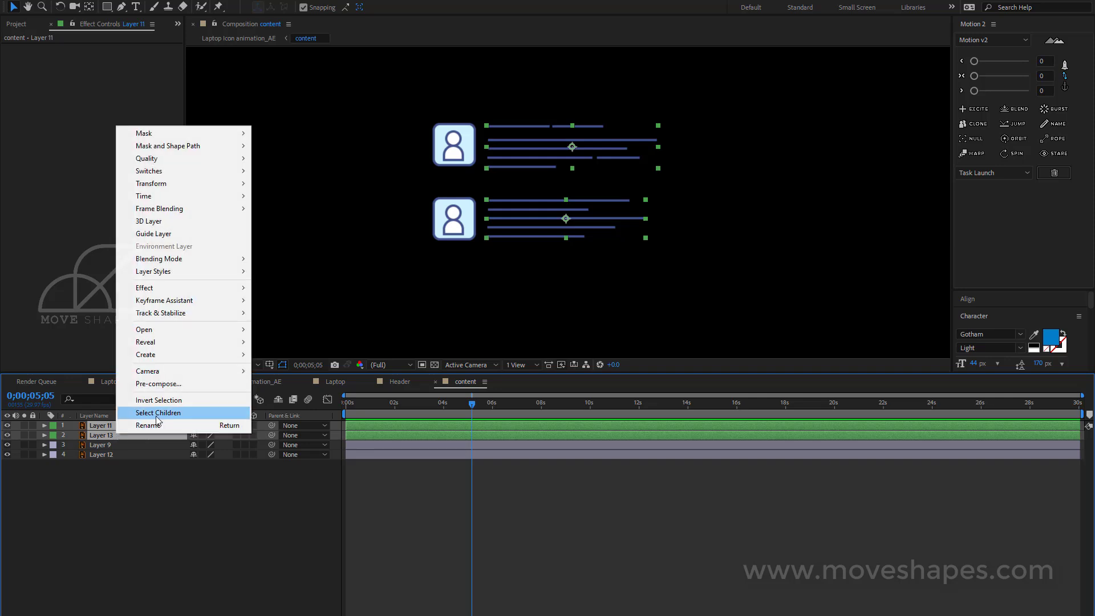
mouse_move(188, 355)
left_click(316, 393)
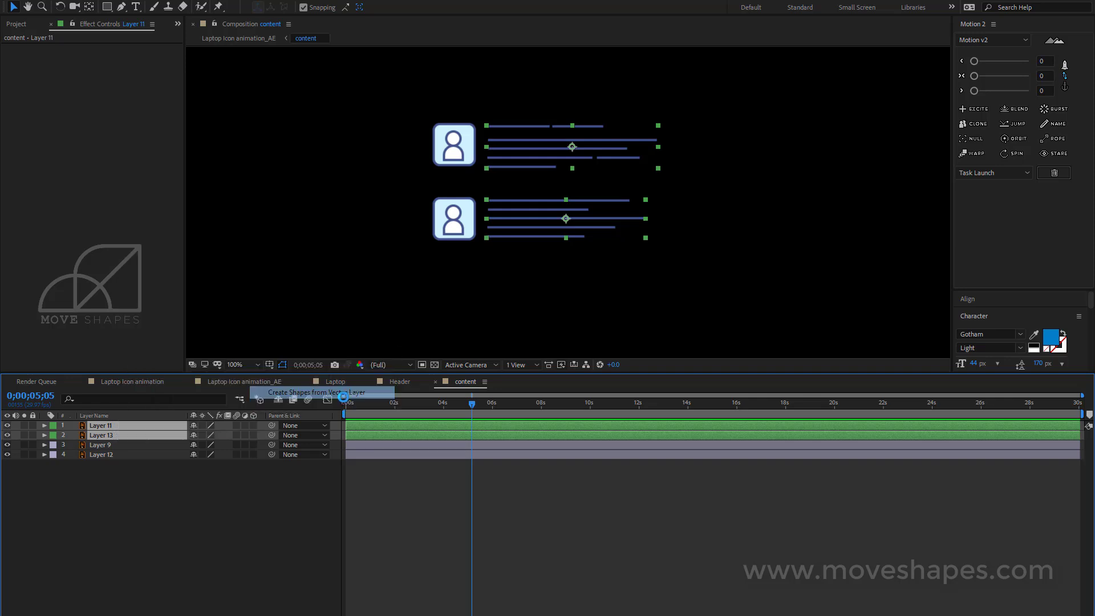
Step: Mark the original Layer 11 and Layer 13 as shy and hide shy layers in the timeline
left_click(101, 436)
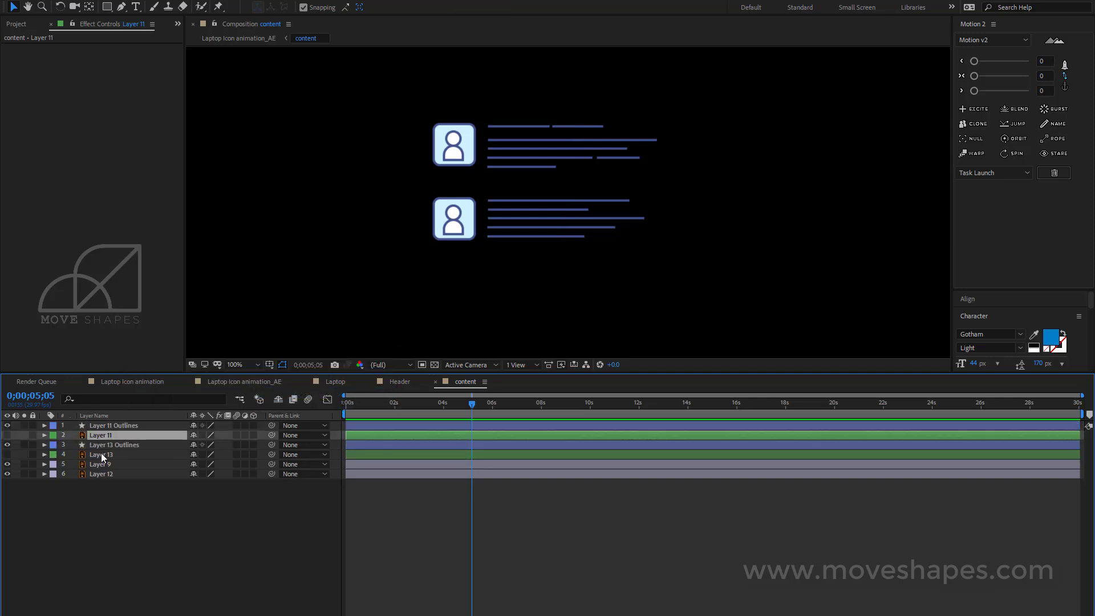
left_click(101, 454, "ctrl")
left_click(193, 435)
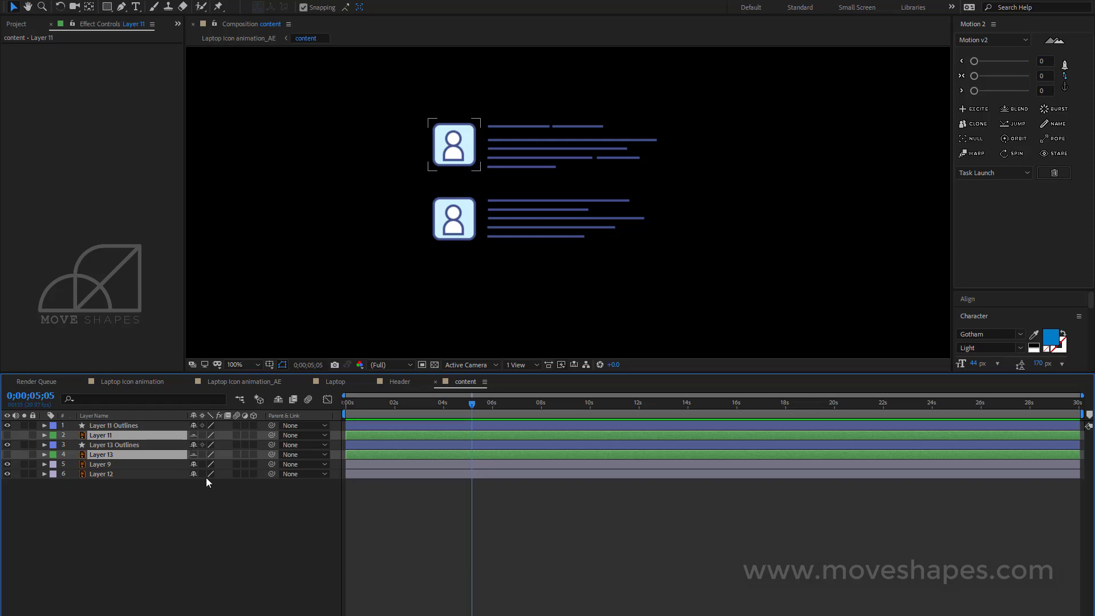
left_click(278, 399)
left_click_drag(358, 403, 411, 429)
key("=")
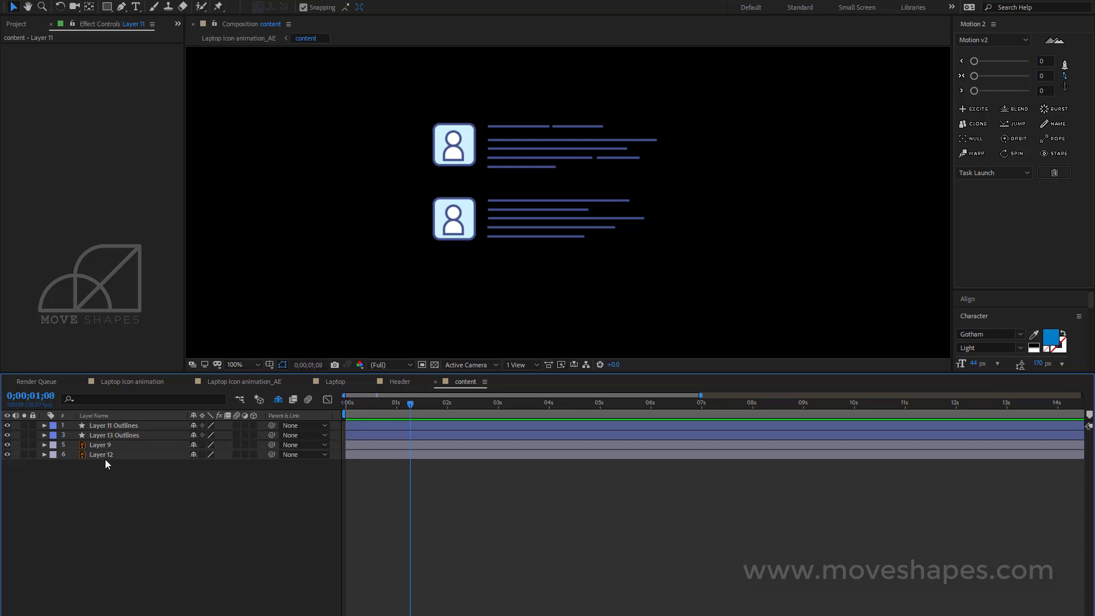
Step: Check the layer setup of the Header composition for reference and return to the content composition
left_click(112, 427)
left_click(108, 445, "ctrl")
left_click(116, 498)
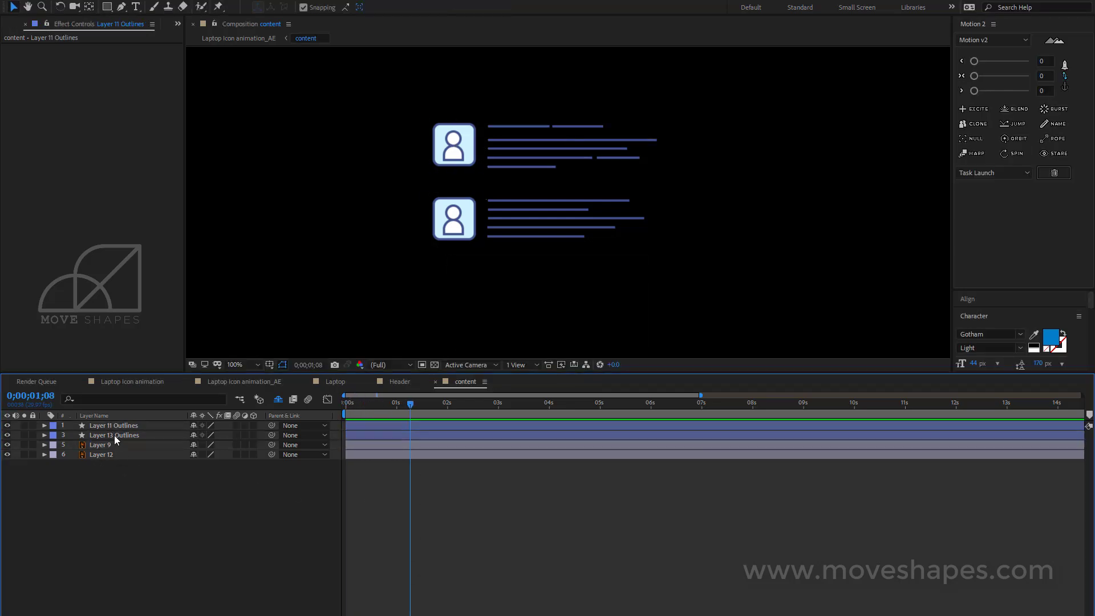
left_click(115, 428)
left_click(447, 529)
left_click(400, 383)
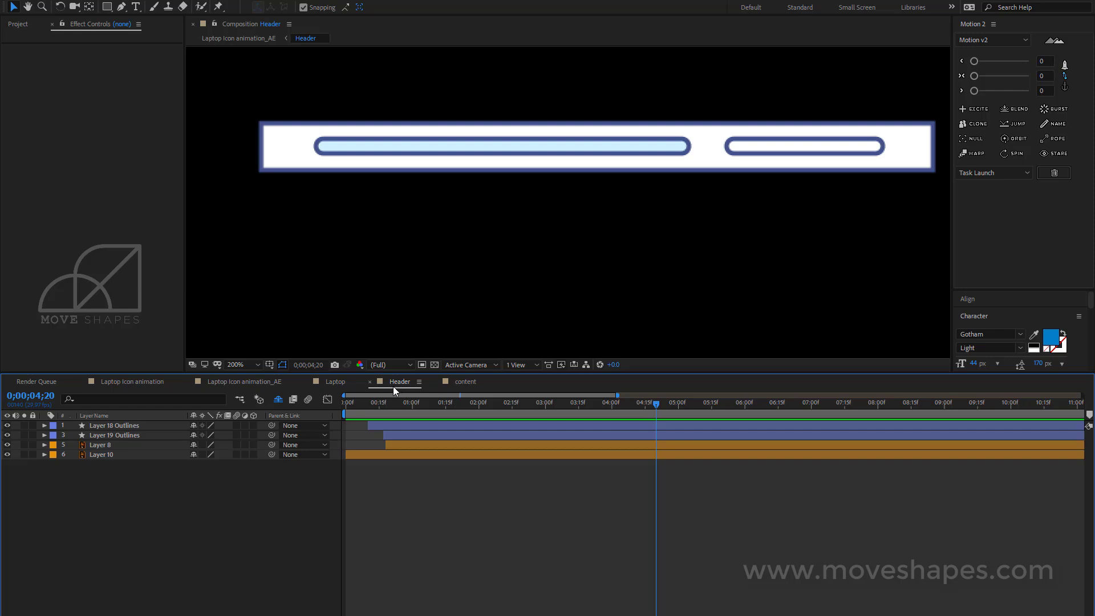
left_click(466, 380)
Step: Add Trim Paths to the Layer 11 Outlines shape layer
left_click(125, 427)
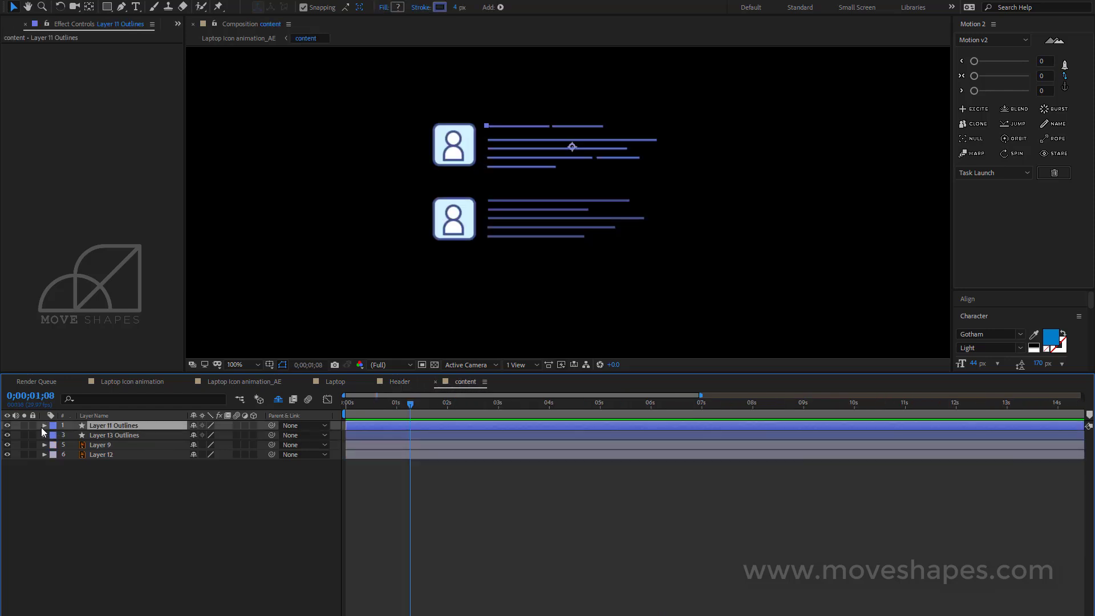
left_click(44, 426)
left_click(259, 435)
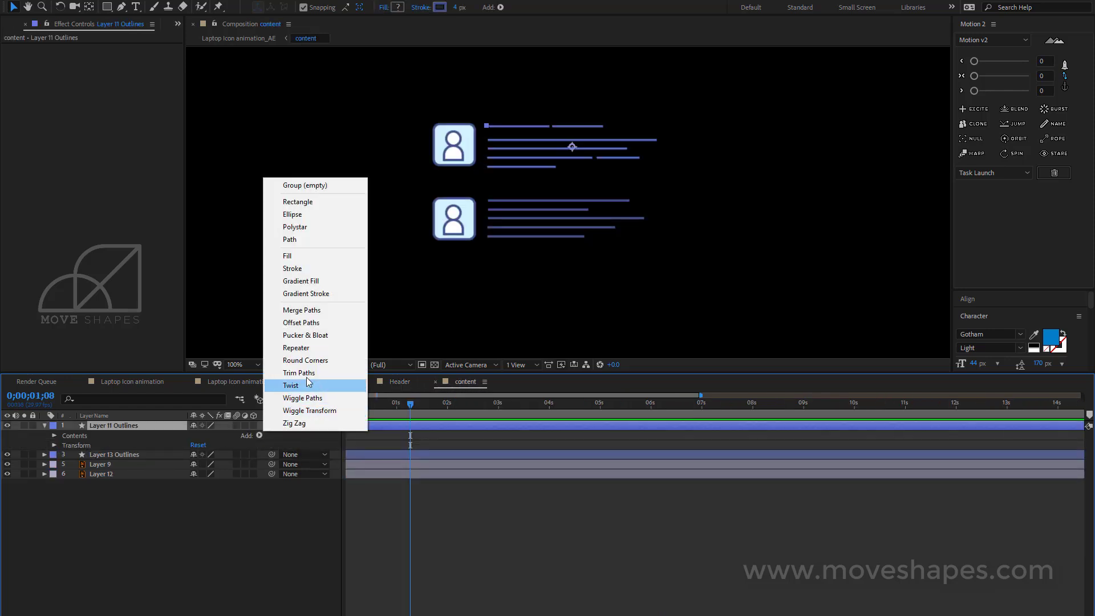
left_click(310, 373)
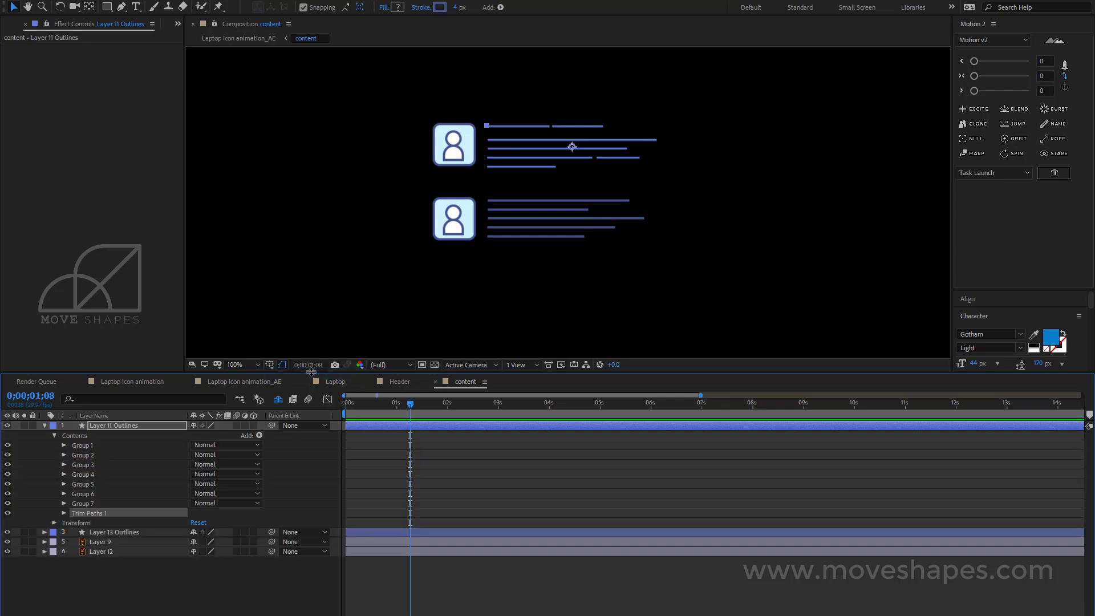
Step: Keyframe the Trim Paths End of Layer 11 Outlines at 100% on 0;00;00;29 and 0% on 0;00;00;00
left_click(396, 405)
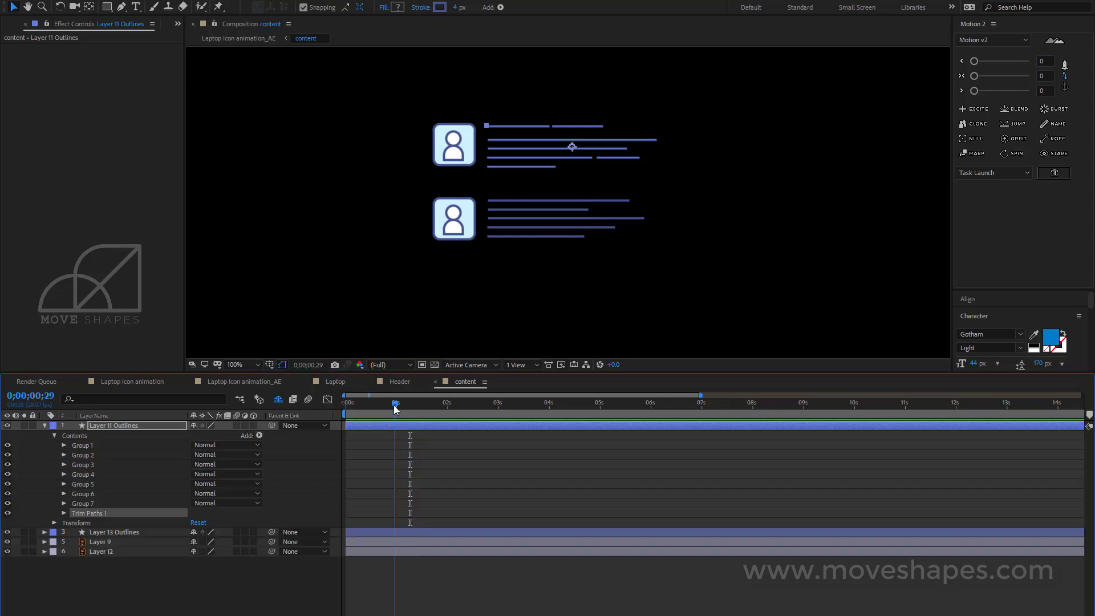
left_click(63, 513)
left_click(83, 532)
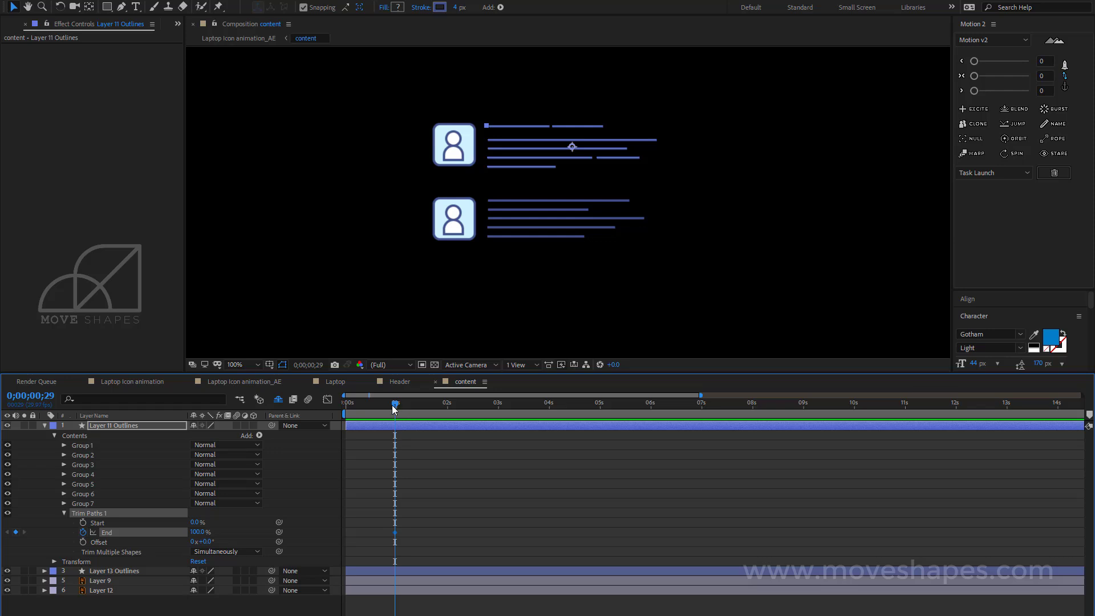
left_click_drag(394, 406, 345, 406)
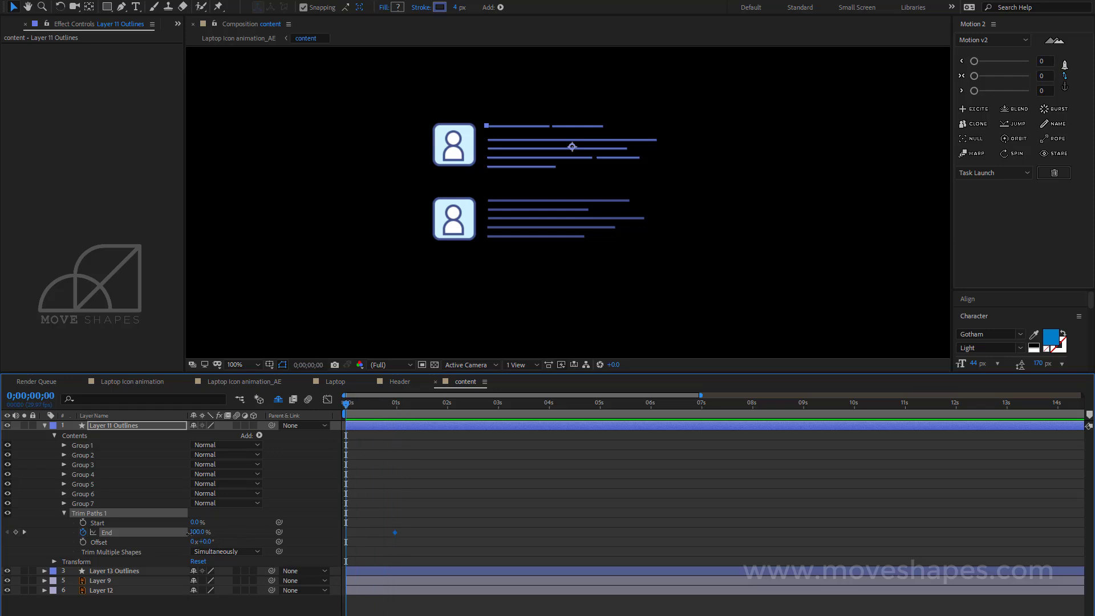
left_click_drag(189, 532, 121, 576)
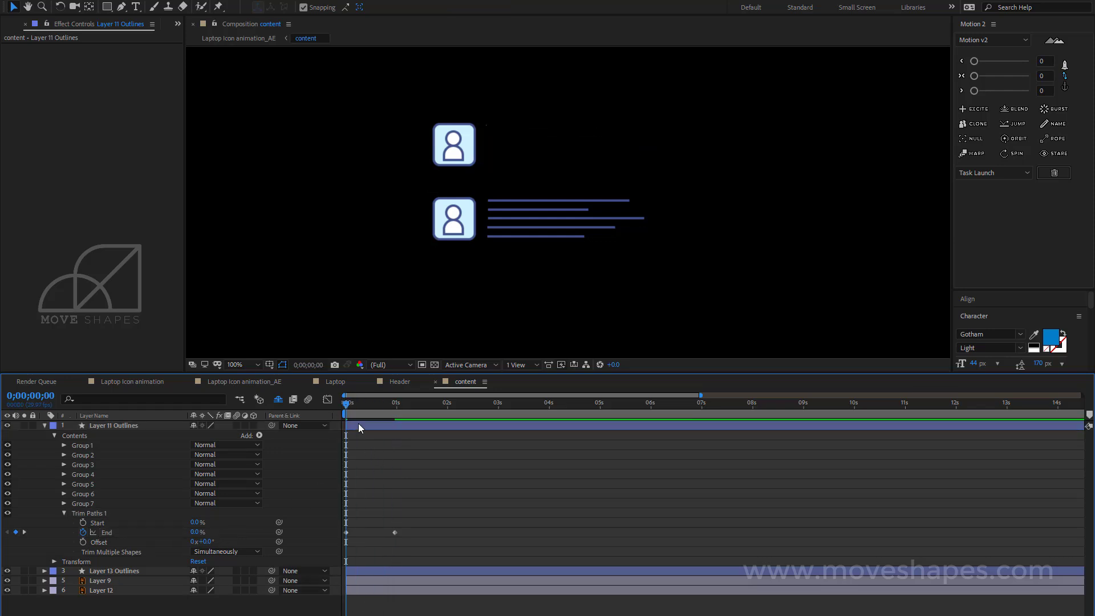
left_click_drag(350, 406, 420, 405)
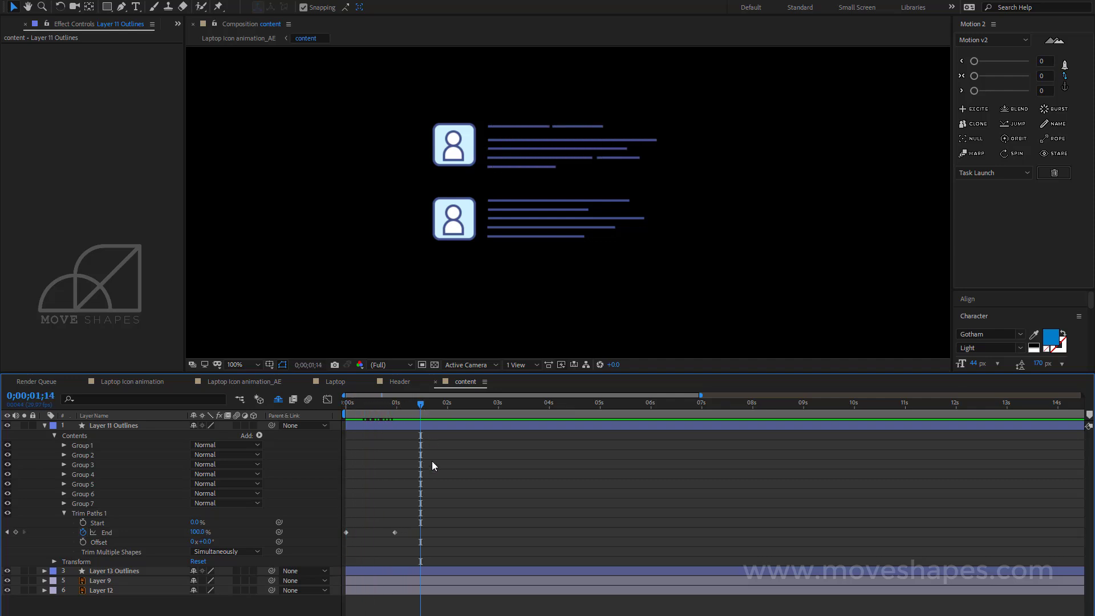
Step: Apply Easy Ease to both Trim Paths End keyframes and move the second one to about 1.2 seconds
left_click_drag(406, 526, 342, 540)
right_click(346, 533)
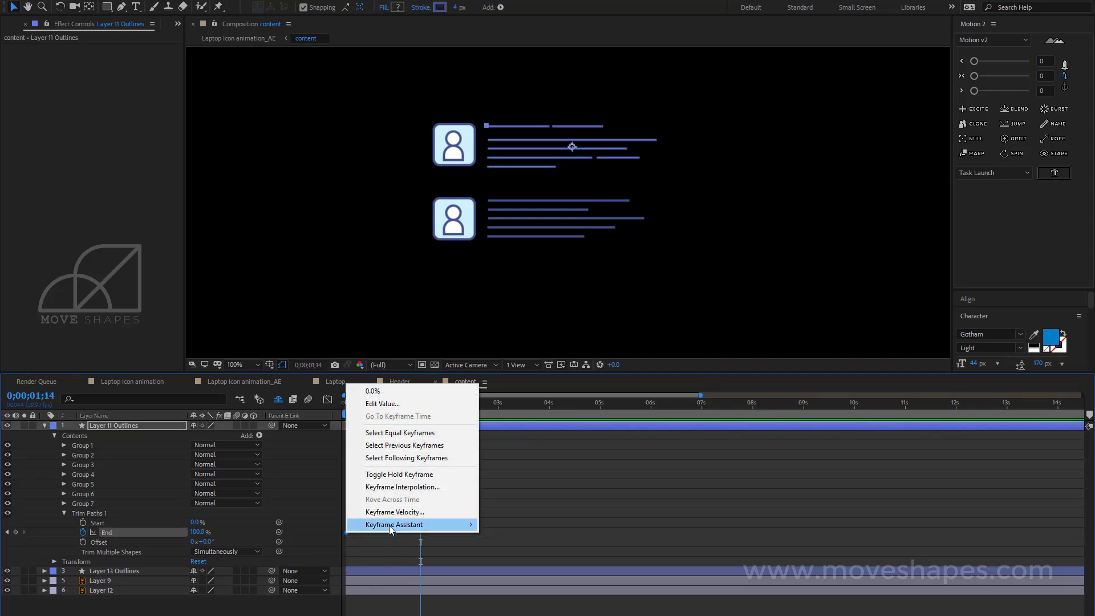
mouse_move(410, 522)
left_click(587, 561)
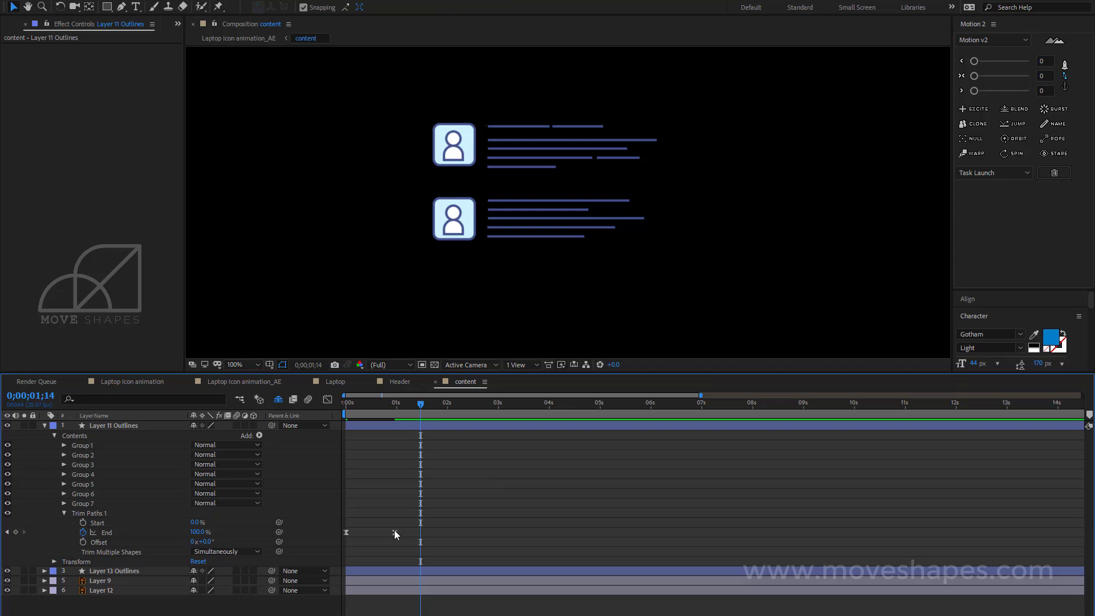
left_click_drag(395, 532, 409, 532)
left_click(494, 492)
key("space")
key("space")
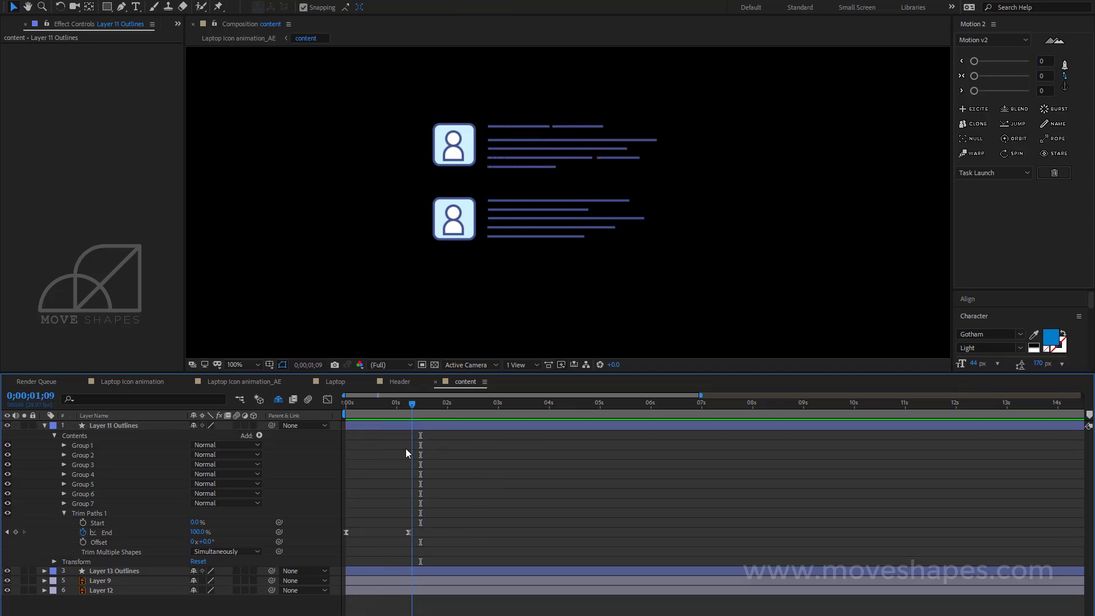
Step: Reshape the End speed graph so the lines draw on fast and ease out slowly, and preview the result
left_click_drag(428, 520, 330, 546)
left_click(327, 399)
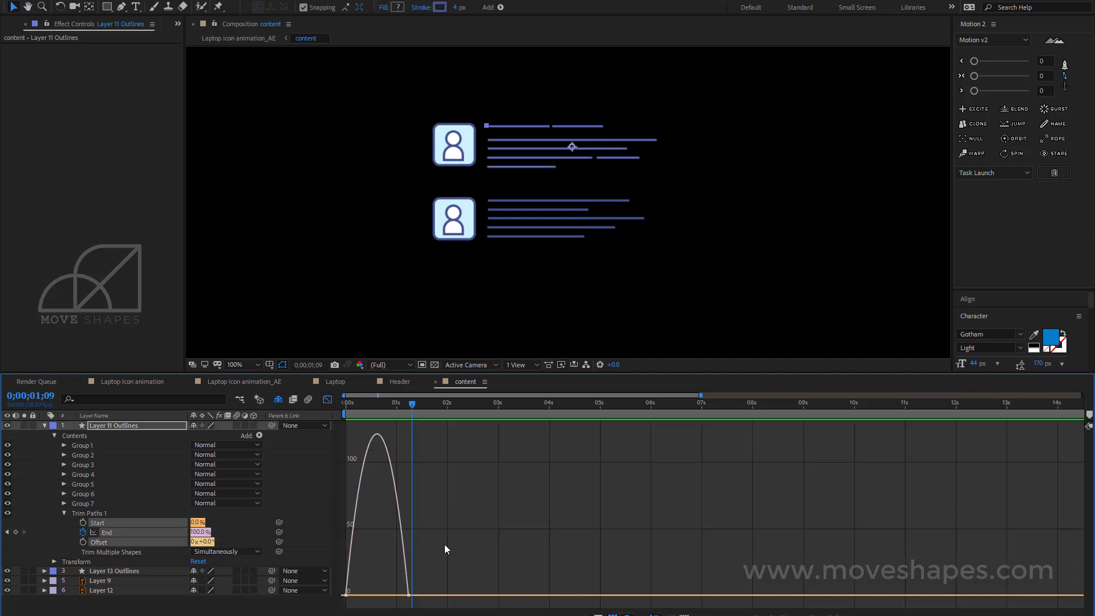
left_click_drag(427, 562, 368, 595)
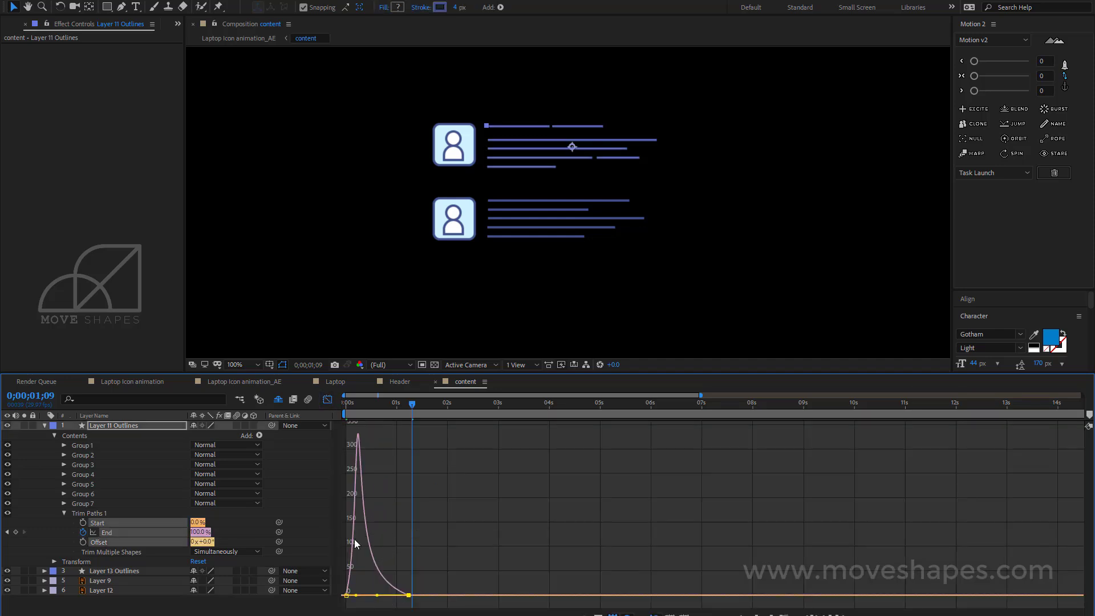
left_click(327, 400)
left_click(438, 474)
key("space")
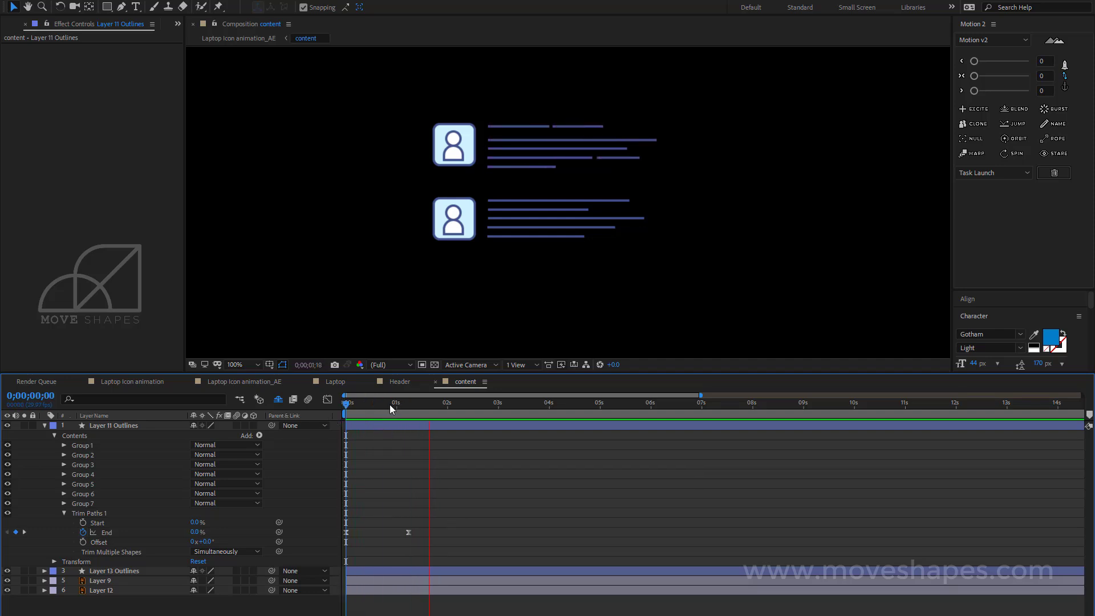
Step: Copy the keyframed Trim Paths End from Layer 11 Outlines to Layer 13 Outlines, starting at 0;00;00;00, and preview the result
left_click(411, 403)
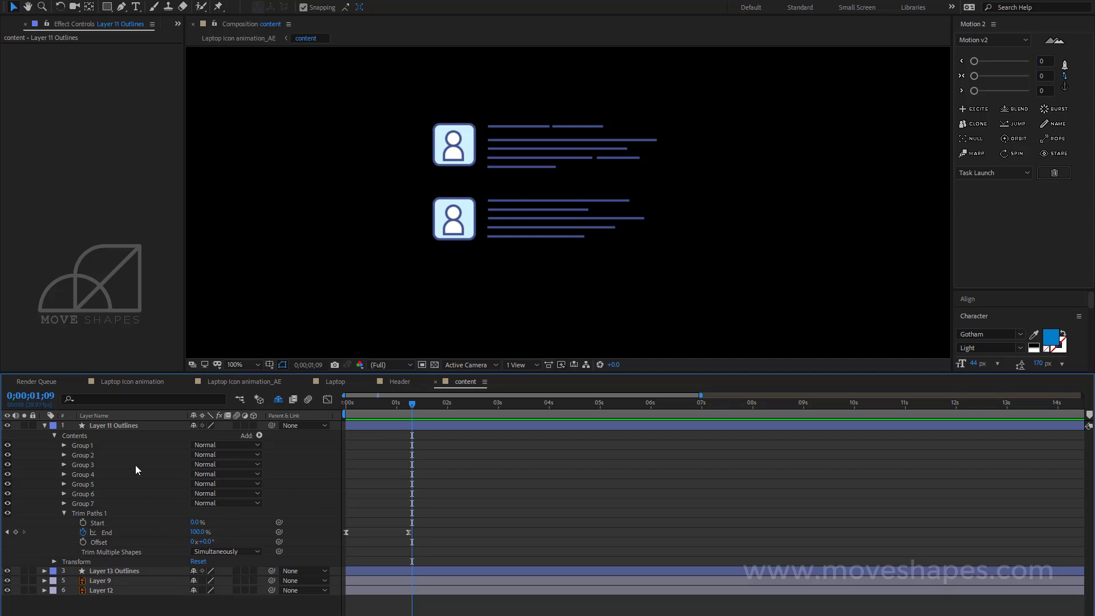
left_click(105, 424)
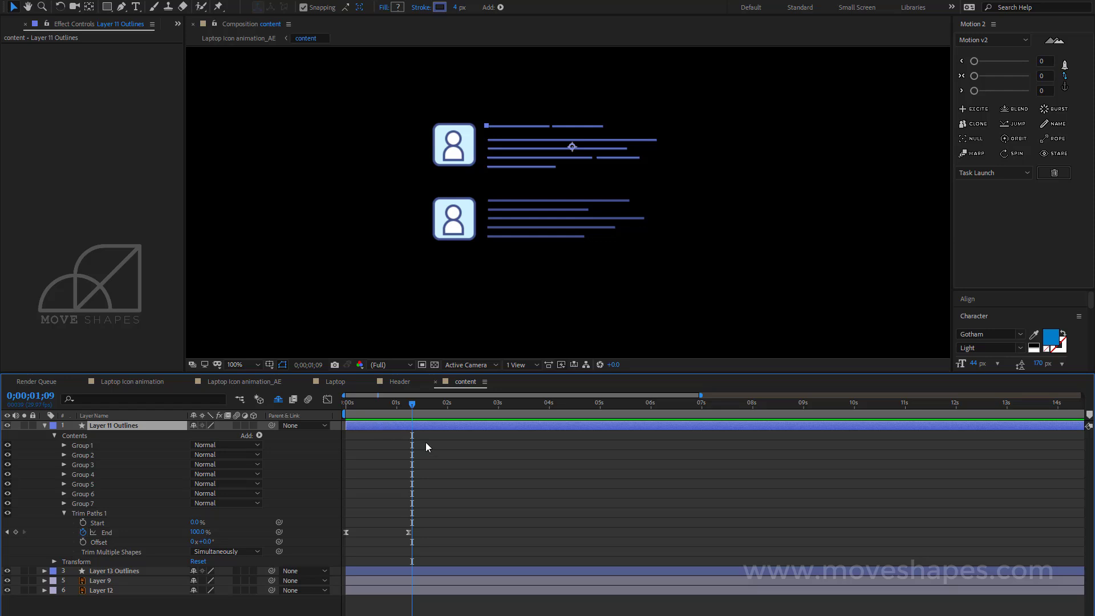
key("u")
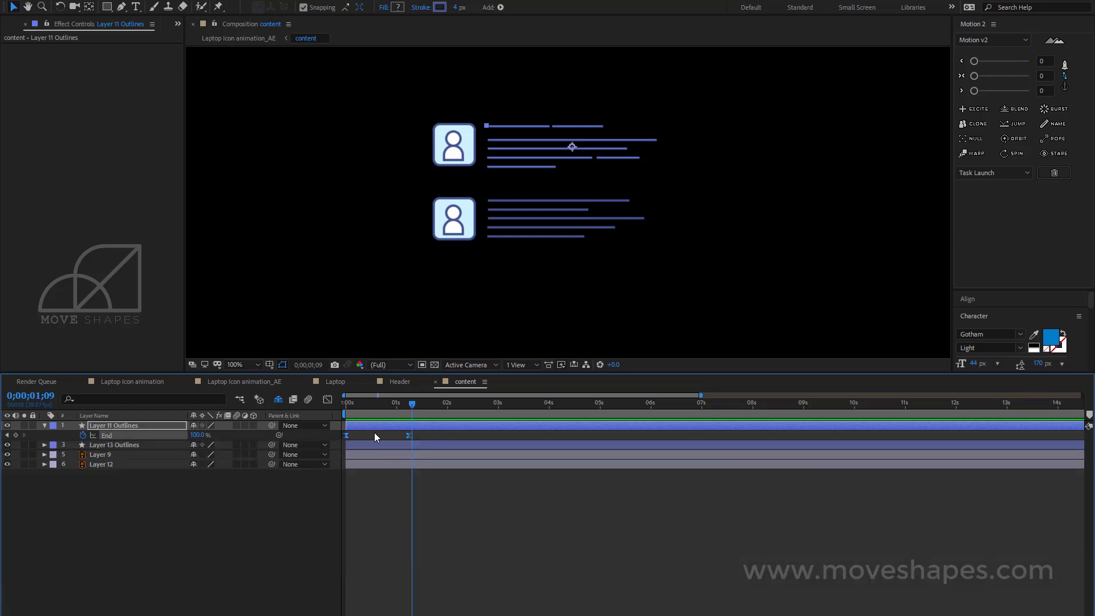
left_click(134, 444)
left_click_drag(398, 407, 345, 406)
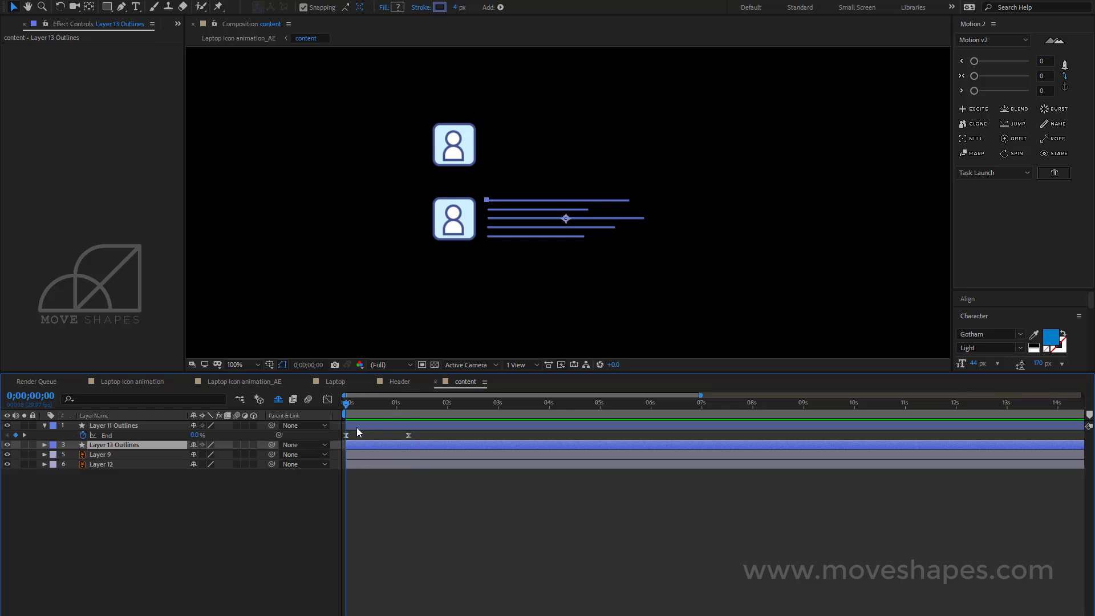
key("ctrl+v")
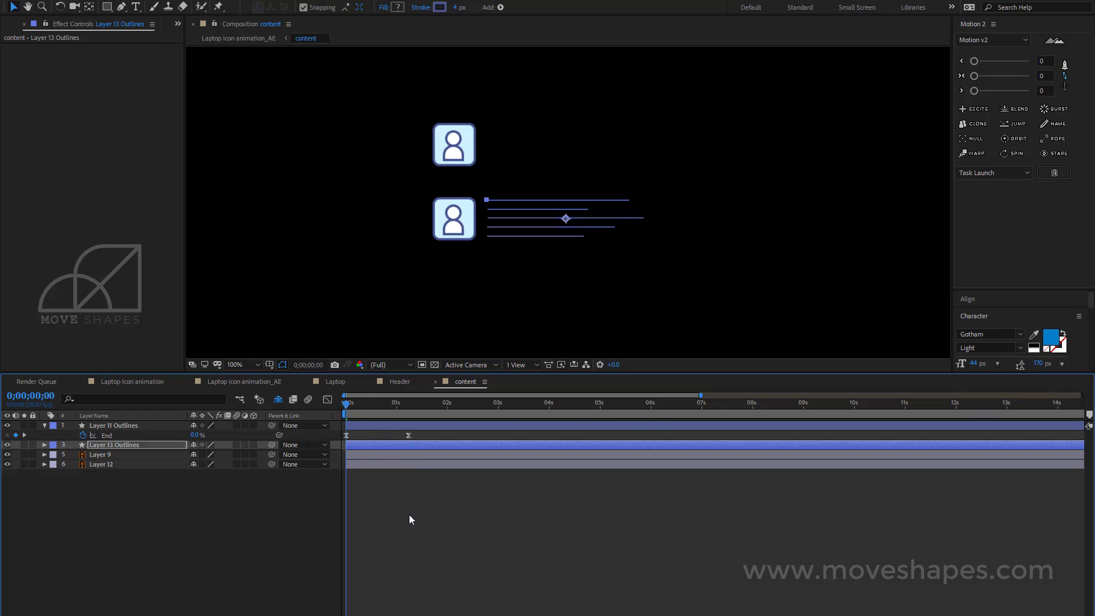
key("u")
key("space")
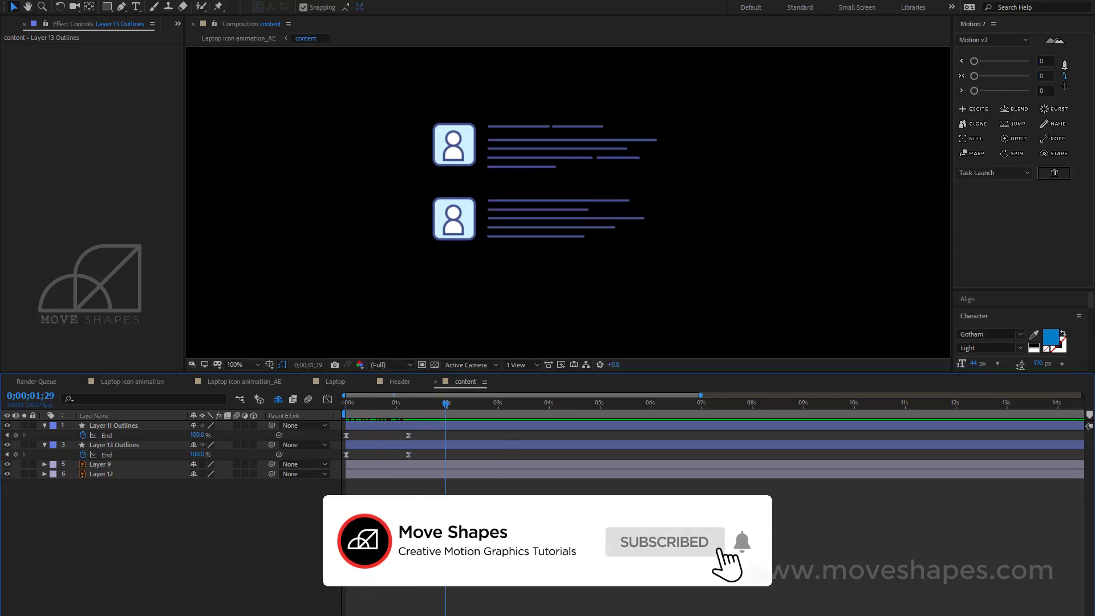
mouse_move(394, 406)
left_mouse_down()
mouse_move(370, 423)
mouse_move(443, 413)
left_mouse_up()
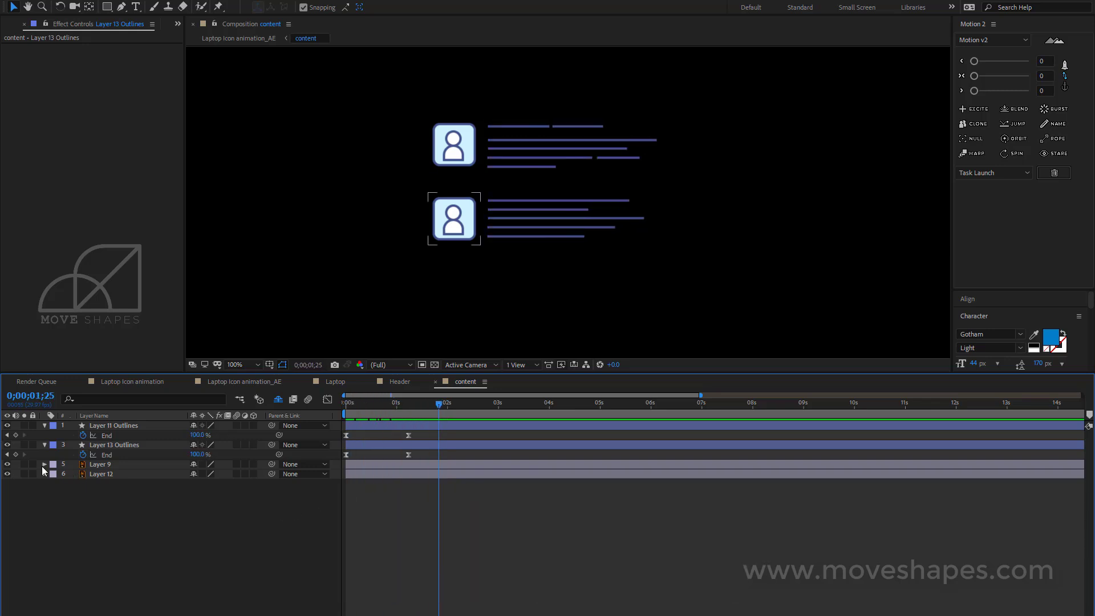
Step: Reorder the layer stack so Layer 9 sits above Layer 11 Outlines and Layer 12 sits above Layer 13 Outlines, with their properties collapsed
left_click(99, 465)
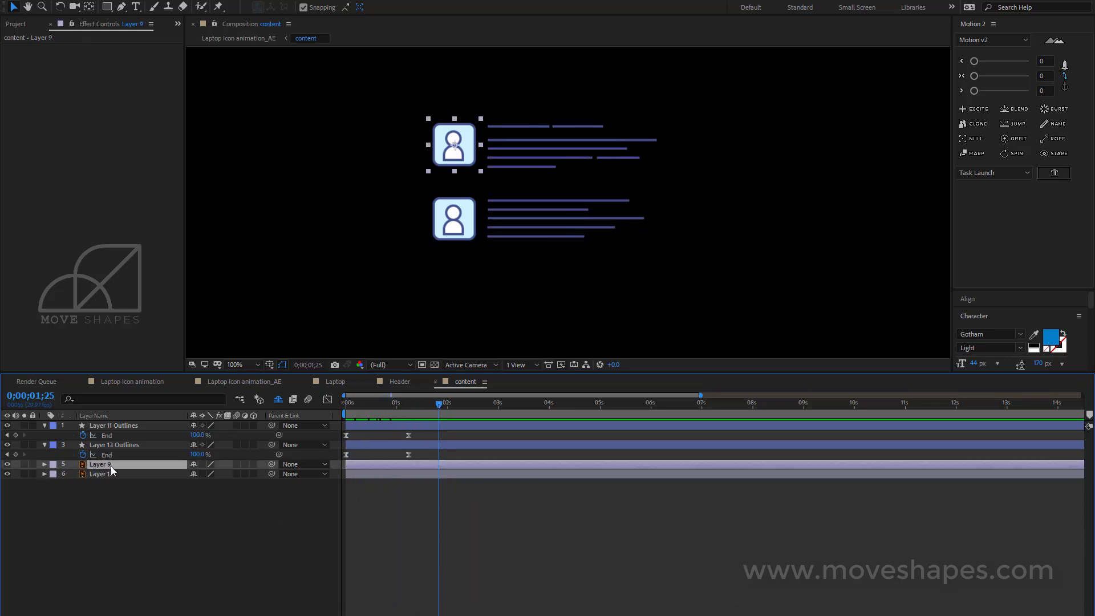
left_click(107, 425)
left_click_drag(94, 471, 97, 422)
left_click(113, 501)
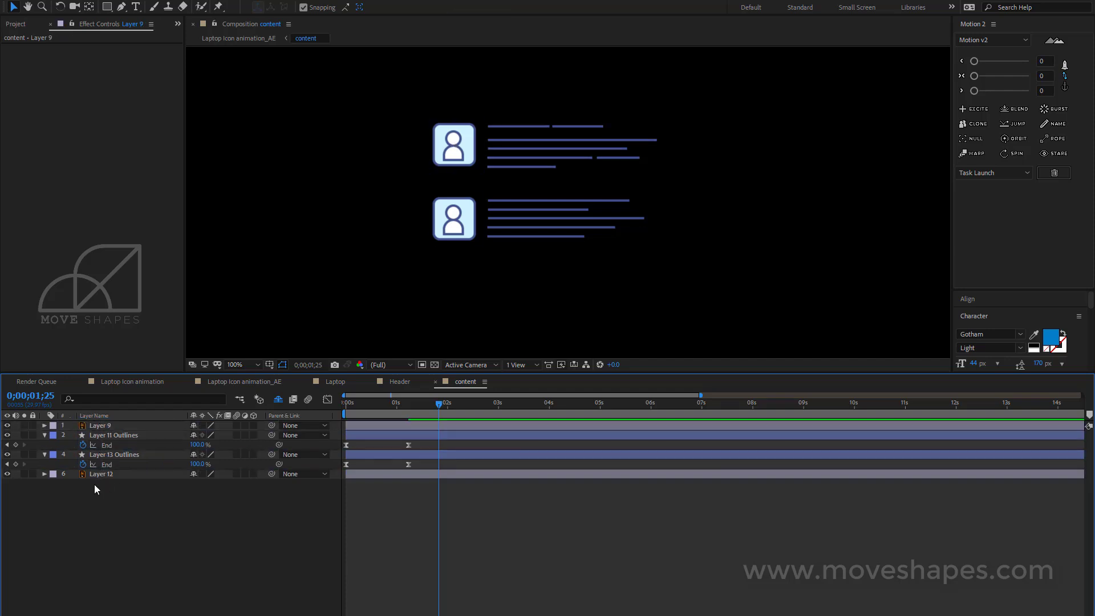
left_click(45, 436)
left_click(44, 454)
left_click(96, 445)
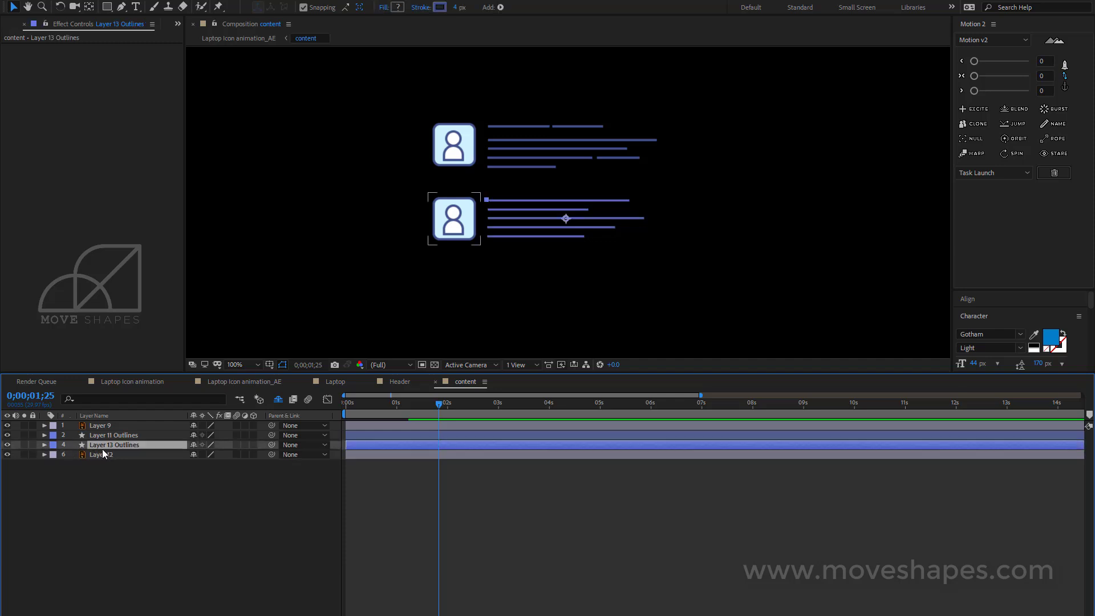
left_click_drag(102, 449, 103, 463)
left_click(101, 472)
Step: Label Layer 9 and Layer 11 Outlines Orange, and label Layer 12 and Layer 13 Outlines Green
left_click(105, 436)
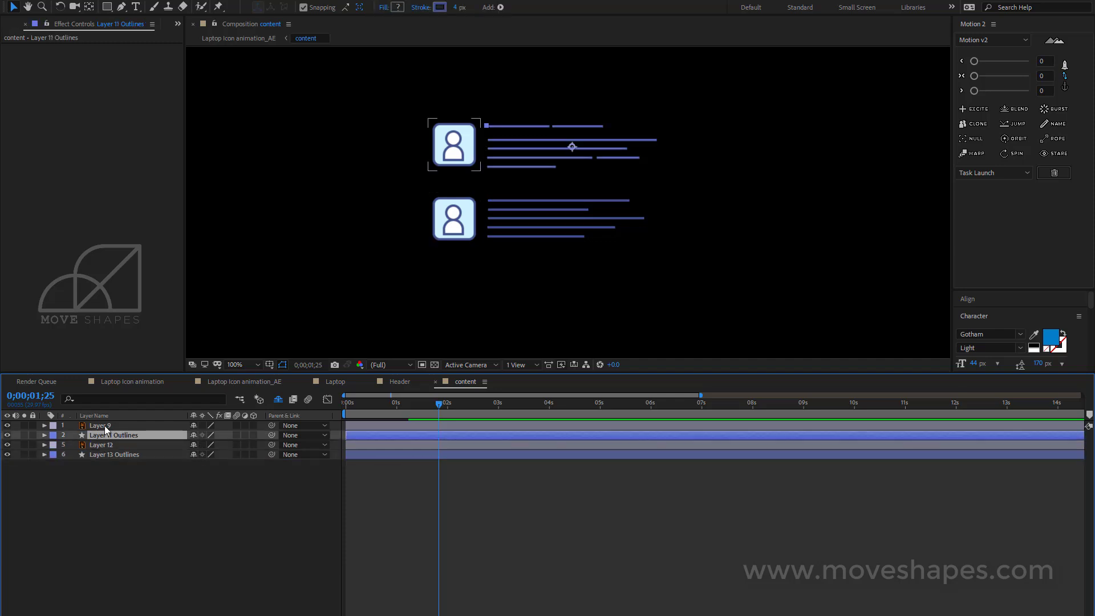
left_click(105, 427, "ctrl")
left_click(53, 431)
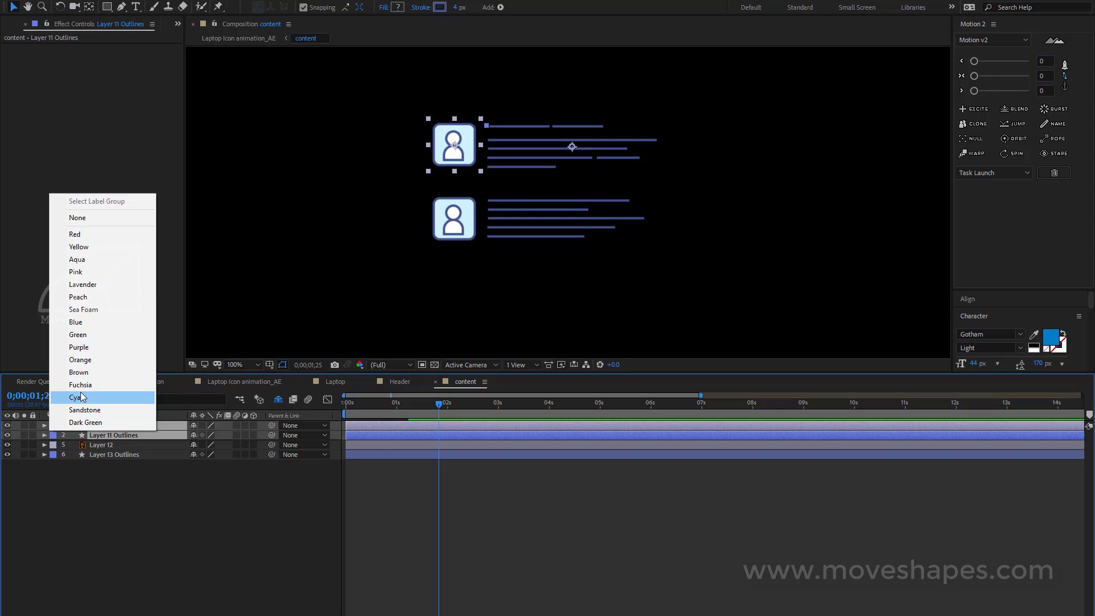
left_click(86, 359)
left_click(102, 445)
left_click(105, 454, "ctrl")
left_click(54, 454)
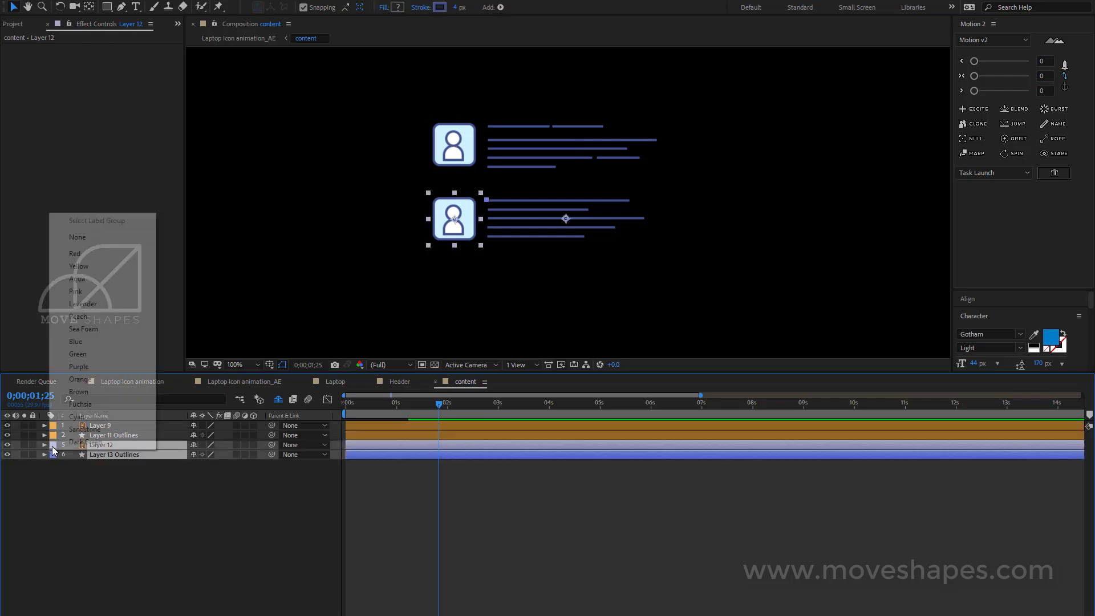
left_click(78, 354)
key("F2")
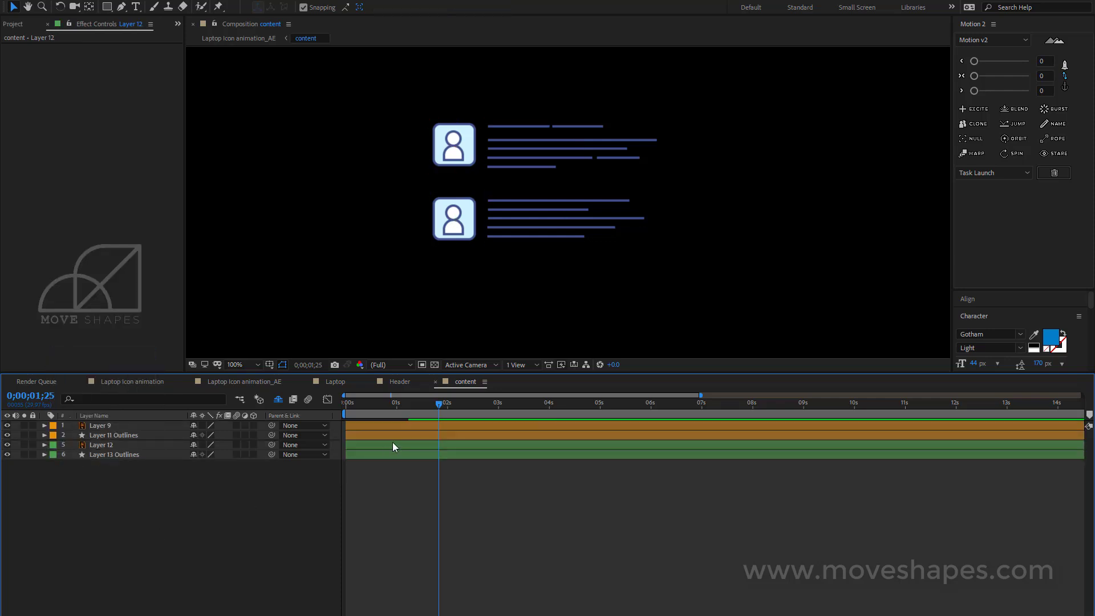
Step: Preview the animation up to about 0;00;02;09 and duplicate all four content layers
key("space")
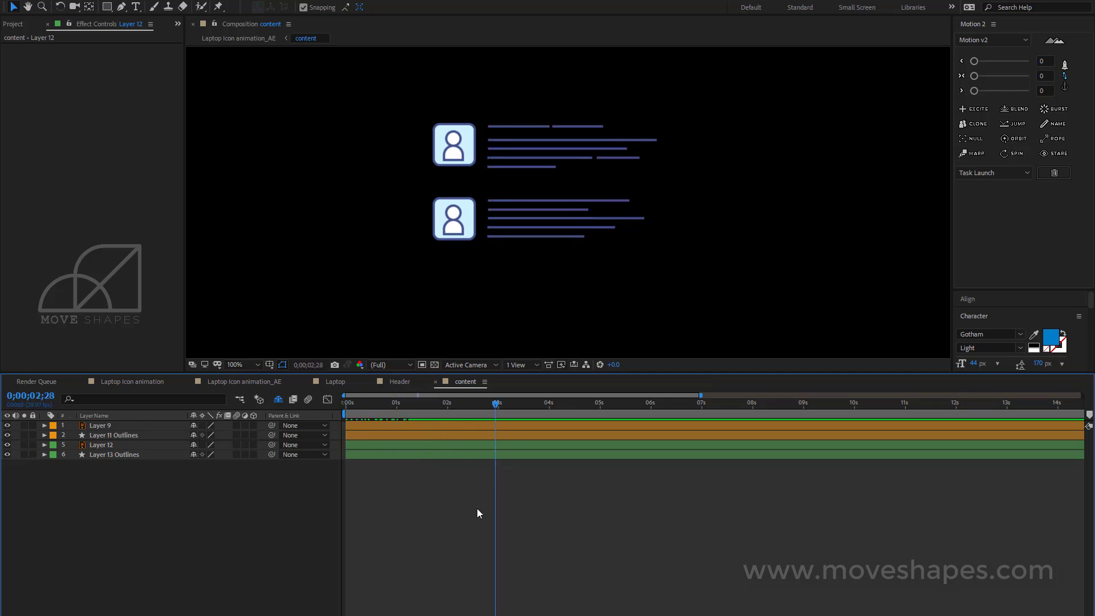
key("space")
left_click_drag(400, 418, 468, 442)
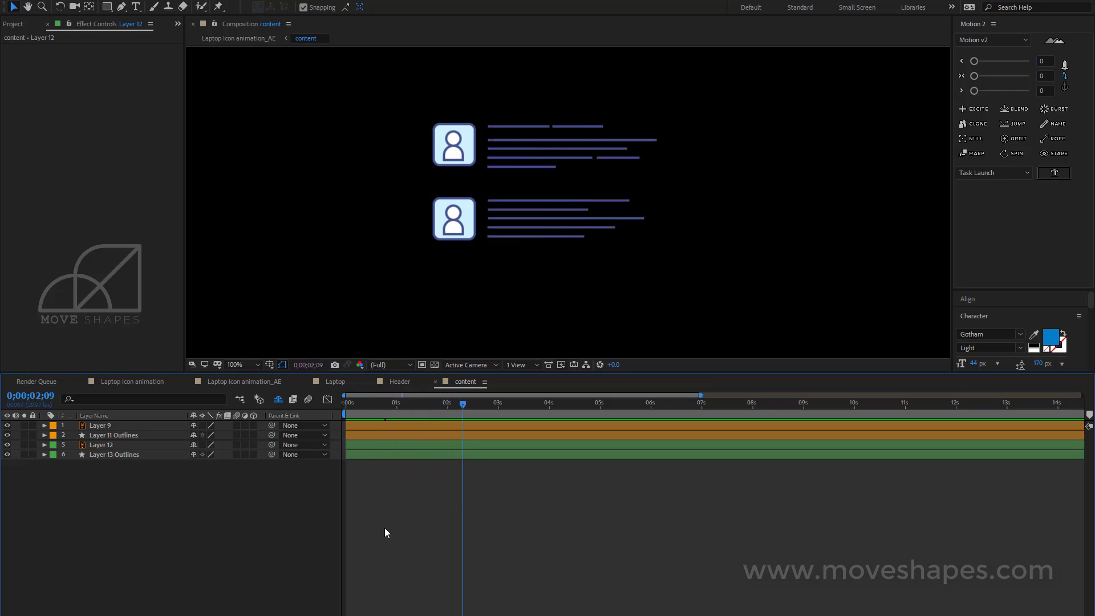
left_click(103, 426)
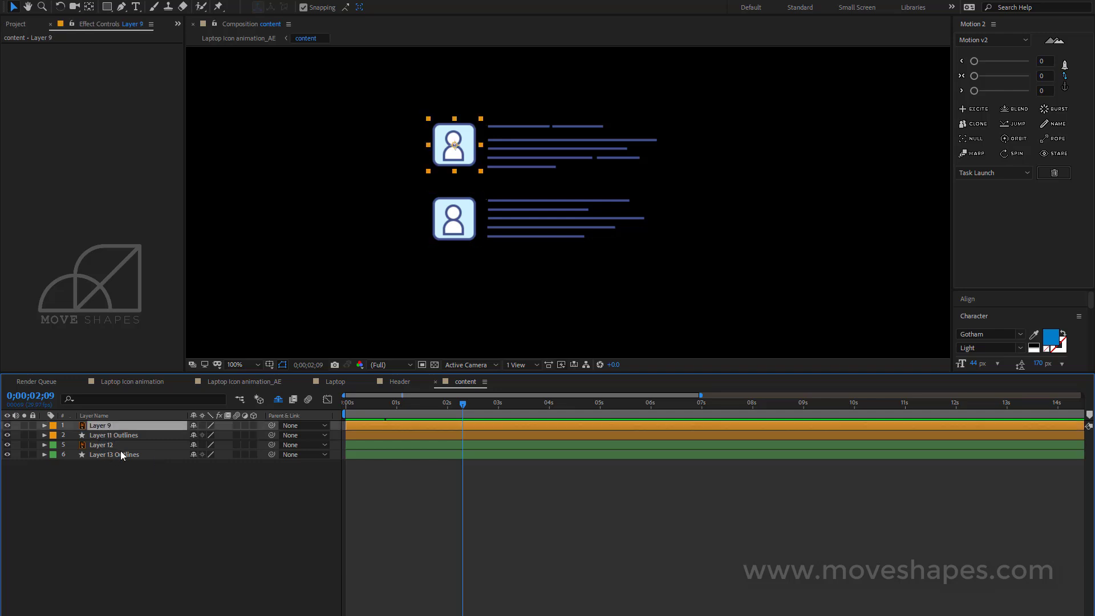
left_click(109, 471)
left_click(108, 426)
key("ctrl+a")
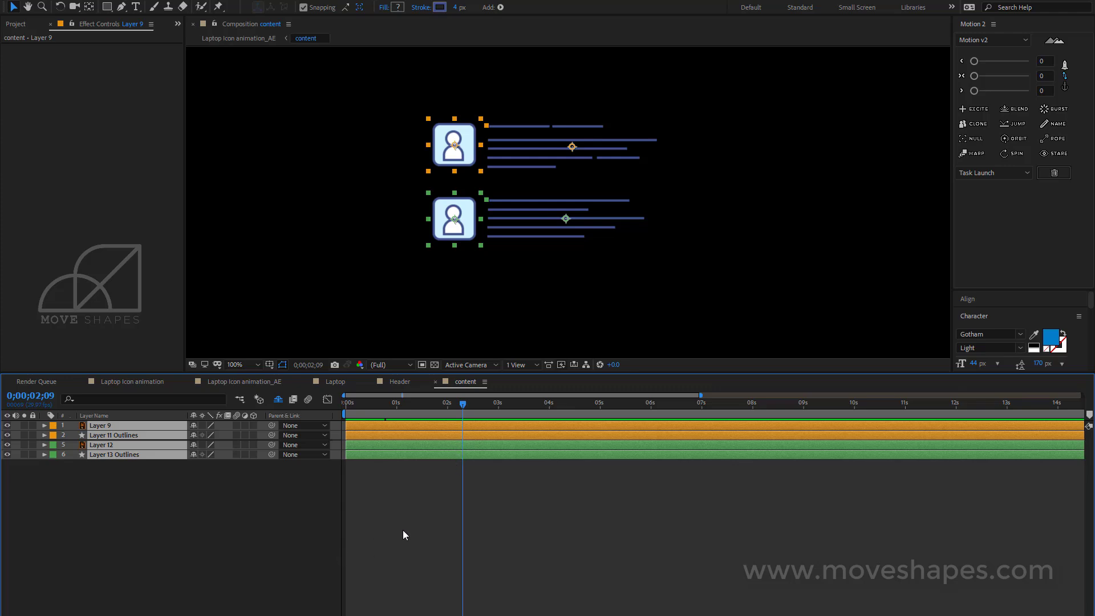
key("ctrl+d")
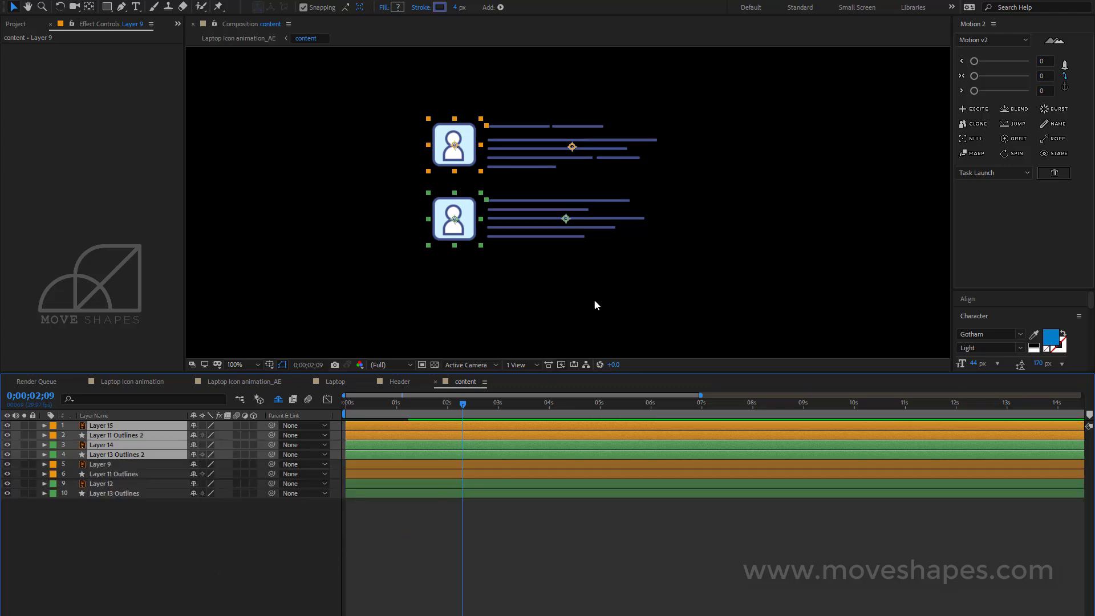
Step: Move the four duplicated layers straight down so they form a third and fourth row with the same spacing as the originals
key("shift+Down")
key("shift+Down")
key("shift+Down")
key("shift+Down")
key("shift+Down")
key("shift+Down")
key("shift+Down")
key("shift+Down")
key("shift+Down")
key("shift+Down")
key("shift+Down")
key("shift+Down")
key("shift+Down")
key("shift+Down")
key("shift+Down")
key("shift+Down")
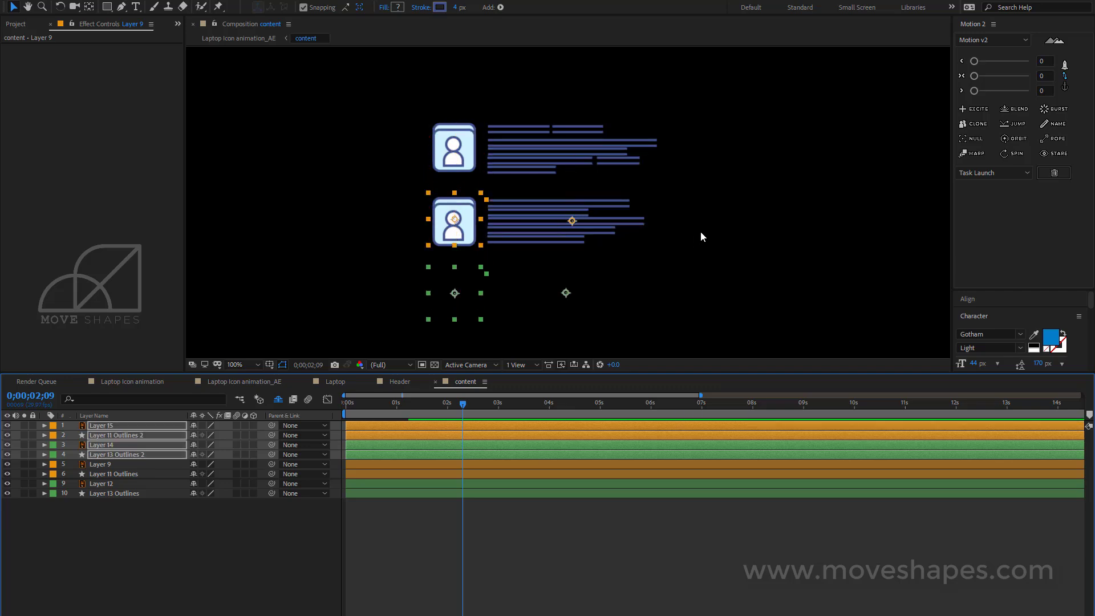
key("shift+Down")
key("shift+Down")
key("shift+Down")
key("shift+Down")
key("shift+Down")
key("shift+Down")
key("shift+Down")
key("shift+Down")
key("shift+Down")
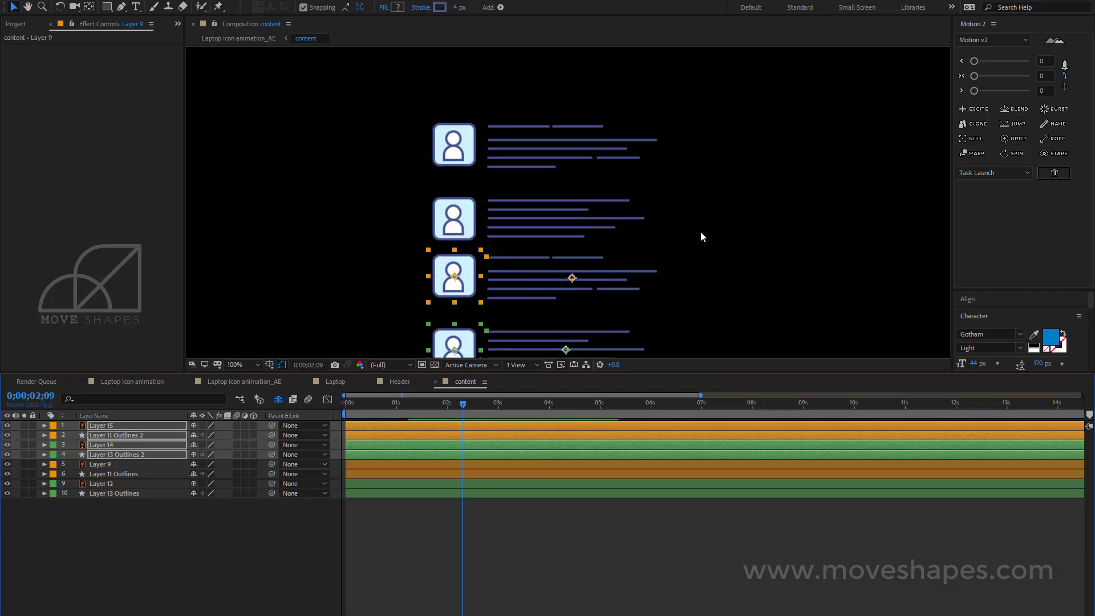
key("shift+Down")
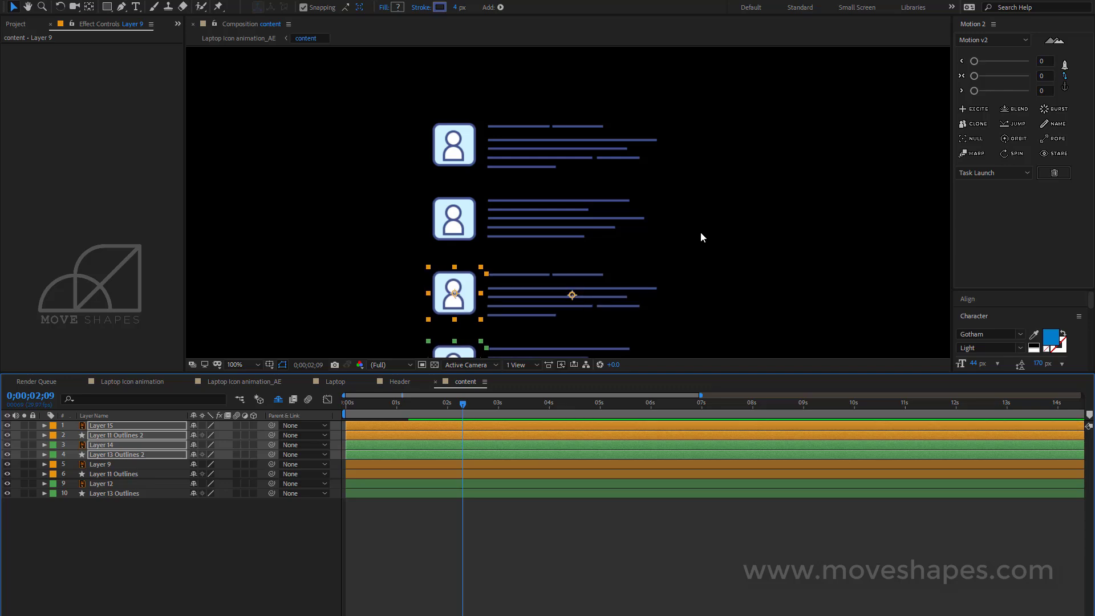
scroll(700, 237, "down", 1)
key("space")
left_click_drag(699, 245, 686, 165)
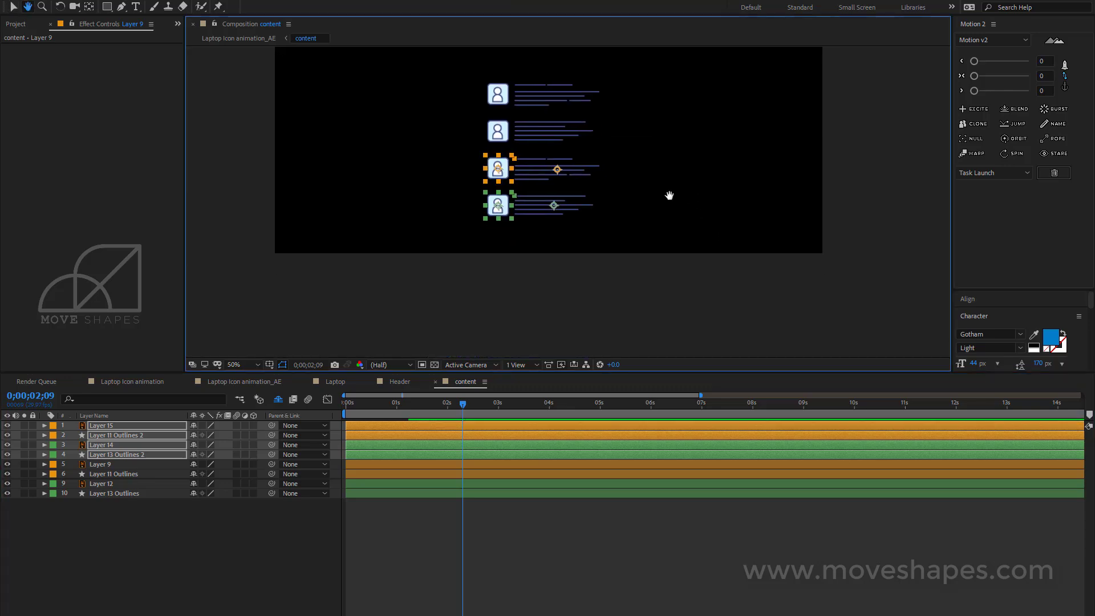
scroll(661, 211, "up", 1)
key("space")
left_click_drag(680, 208, 702, 226)
left_click(665, 274)
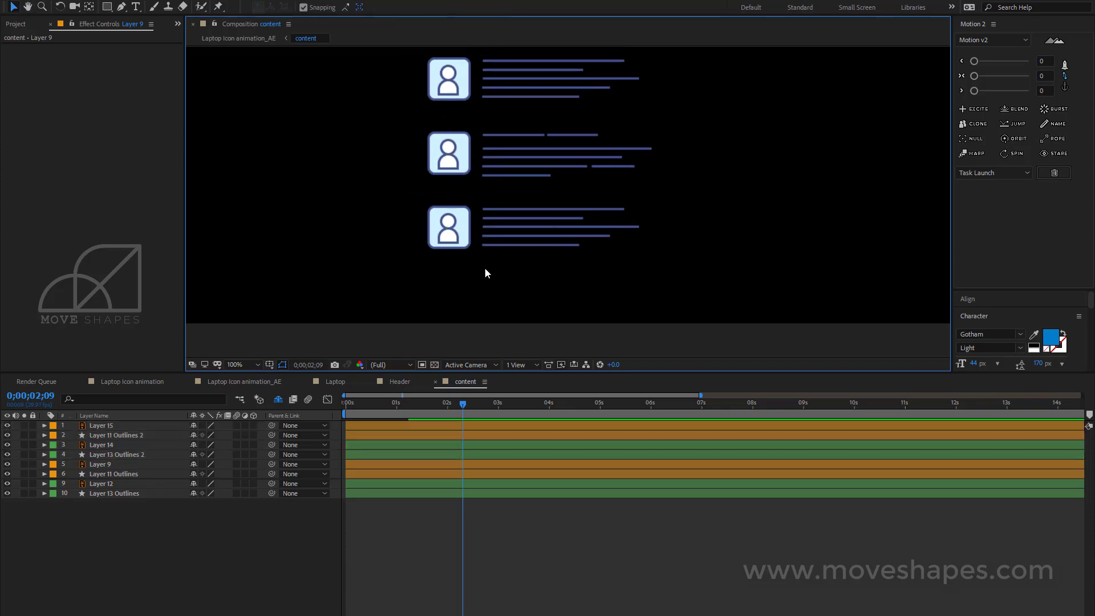
Step: Move the fourth row's layers, Layer 14 and Layer 13 Outlines 2, to the top of the layer stack
left_click(434, 239)
left_click(200, 552)
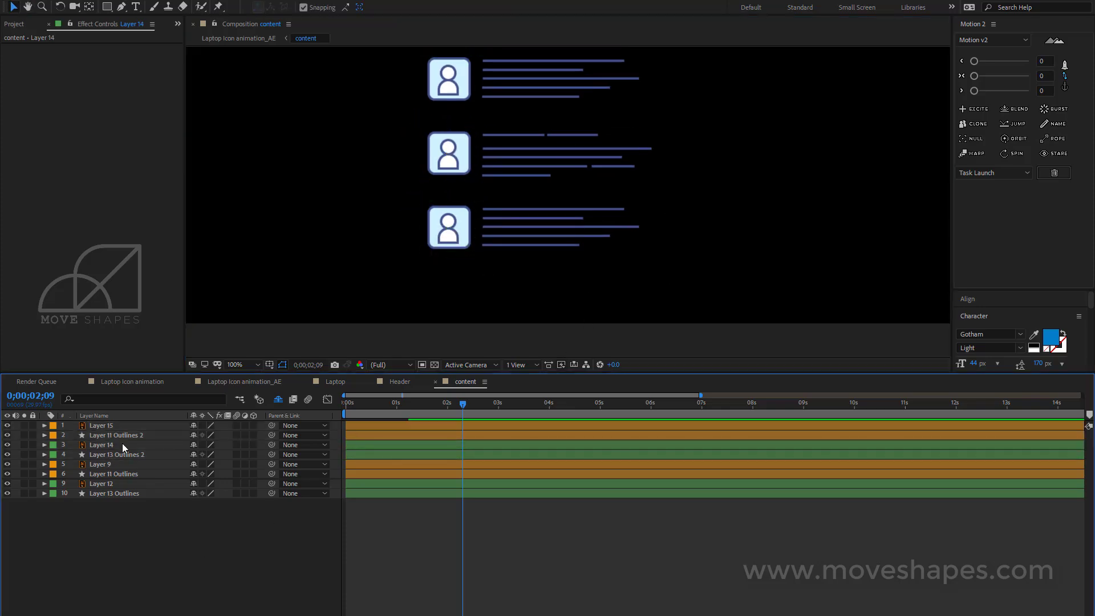
left_click(477, 241)
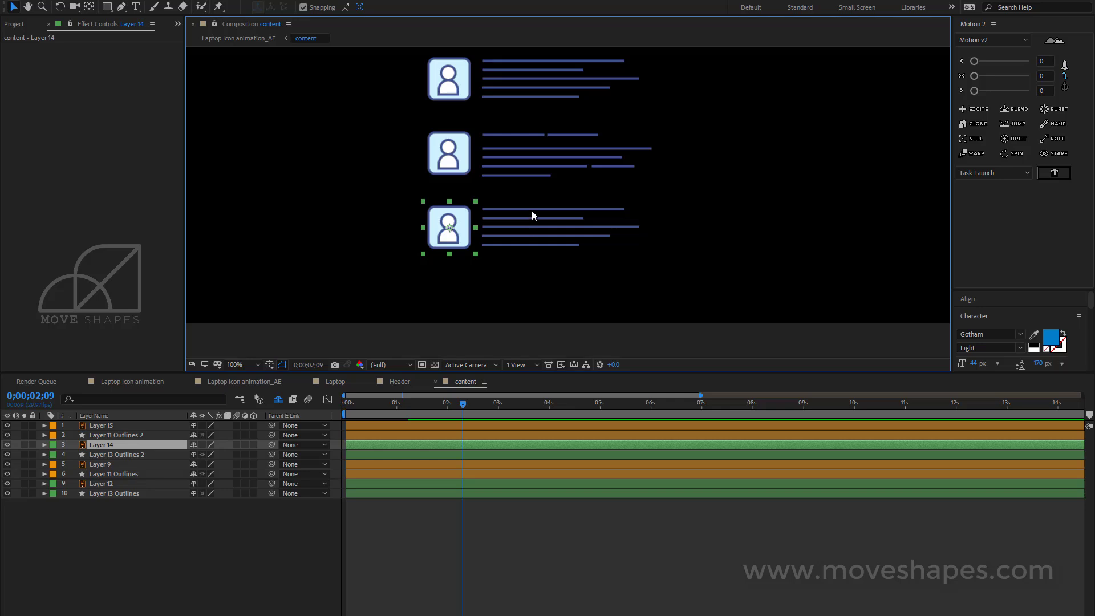
left_click_drag(680, 192, 383, 292)
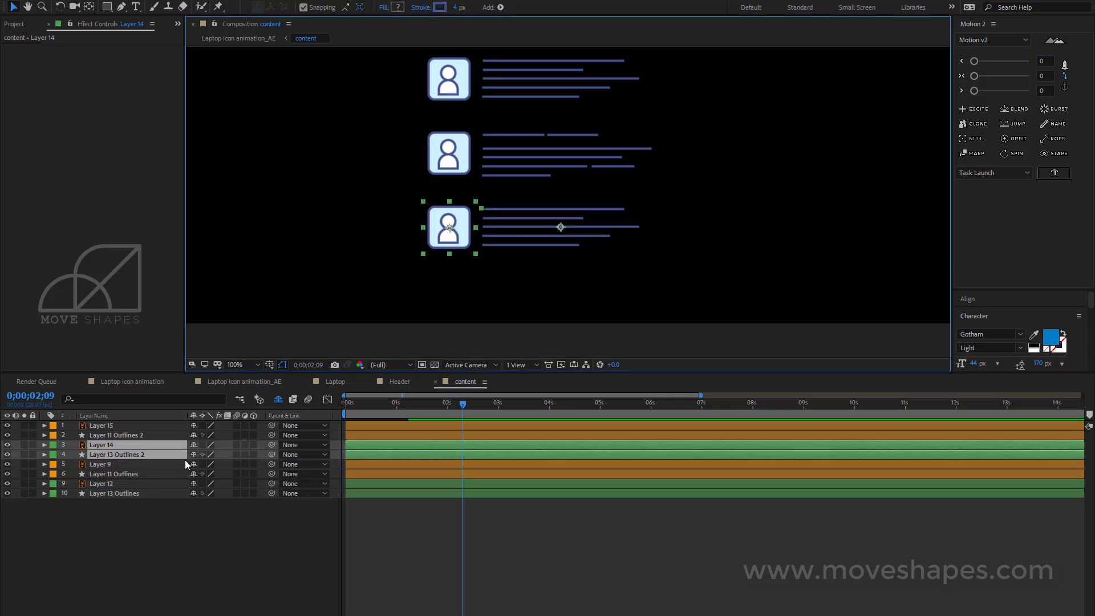
left_click(112, 436)
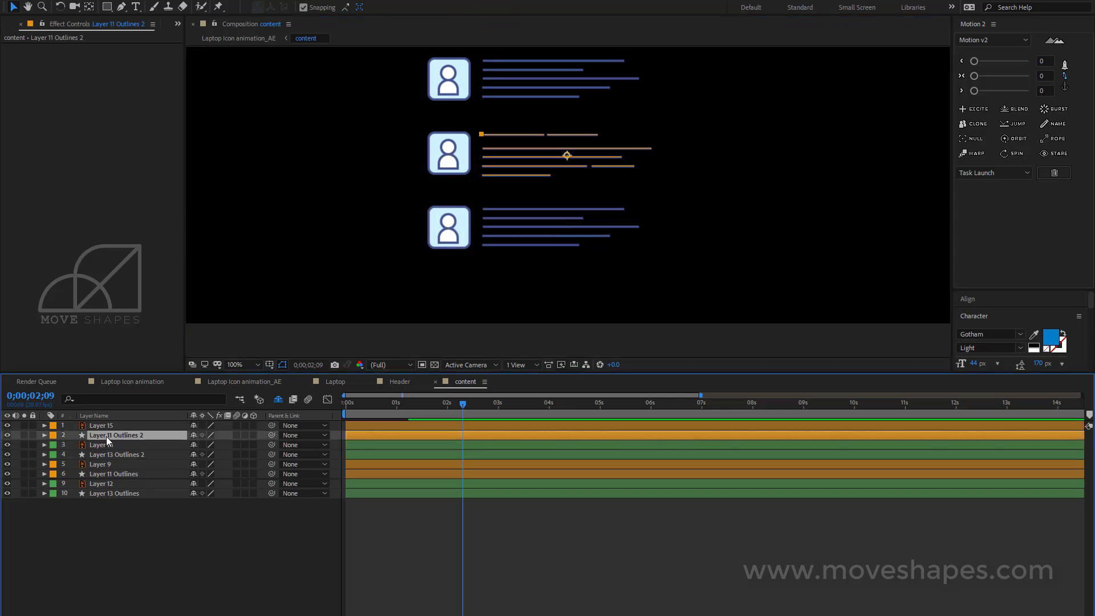
left_click(112, 447)
left_click(105, 454, "shift")
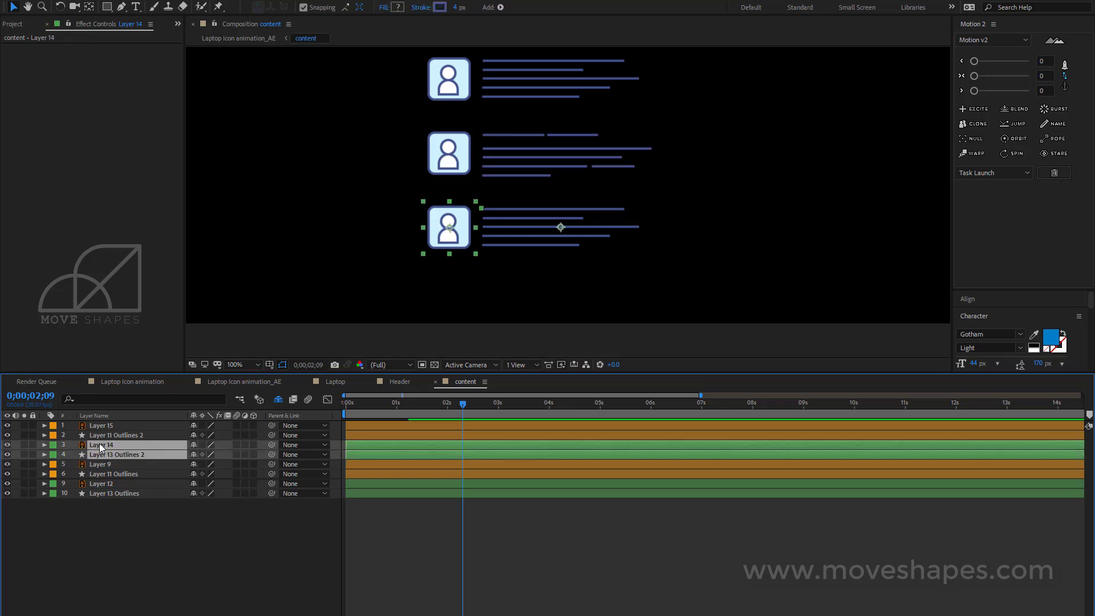
left_click_drag(100, 447, 106, 425)
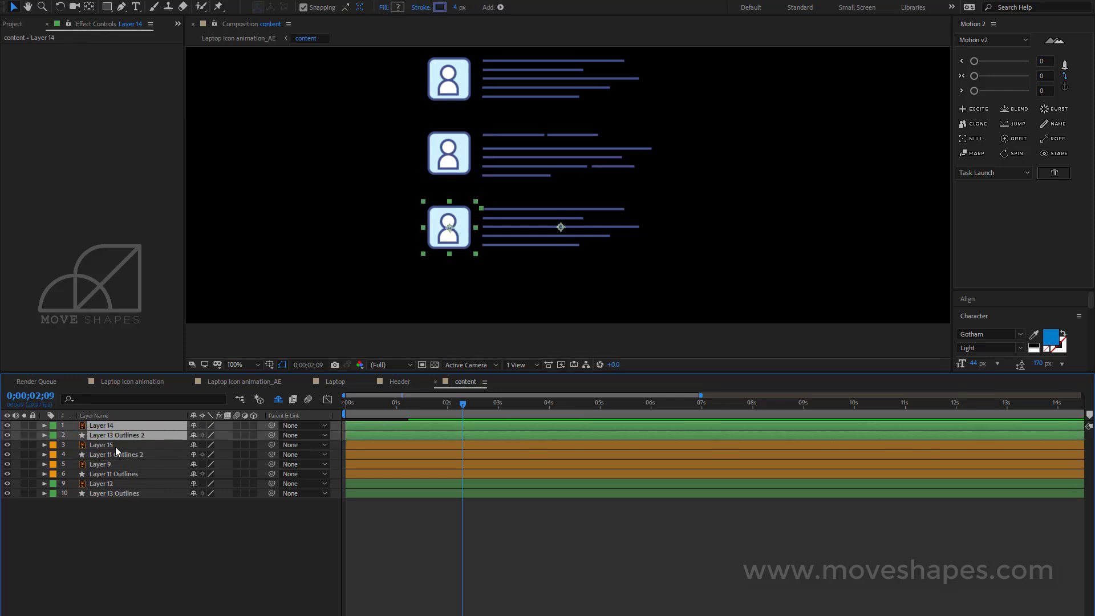
Step: Duplicate Layer 14 and Layer 13 Outlines 2 and move the copies straight down to form a fifth row at the composition's lower edge
key("ctrl+d")
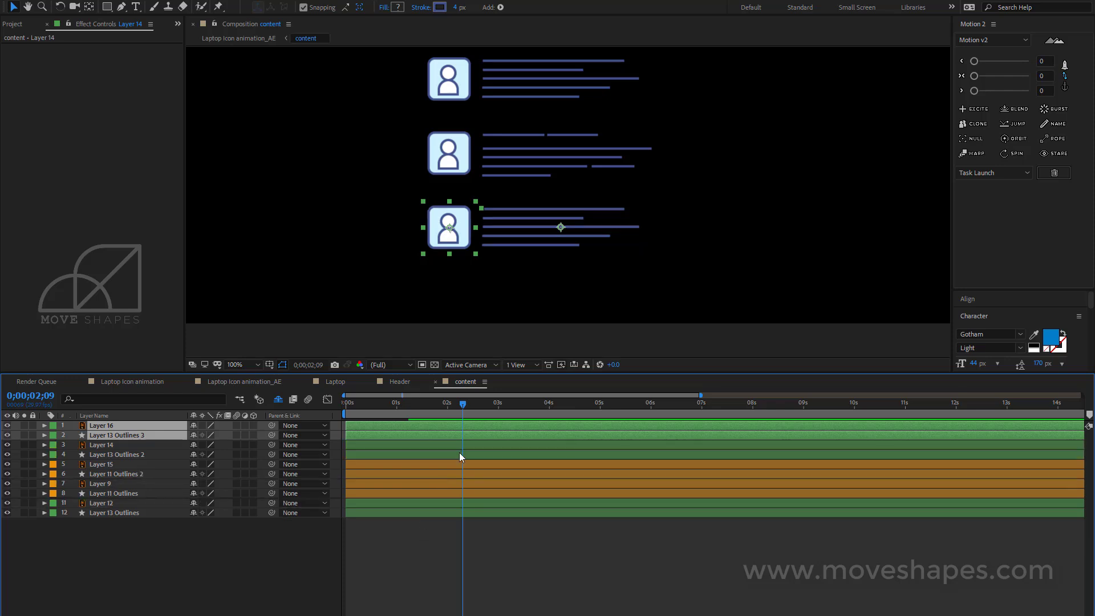
key("shift+Down")
key("shift+Down")
key("shift+Down")
key("shift+Down")
key("shift+Down")
key("shift+Down")
key("shift+Down")
key("shift+Down")
key("shift+Down")
key("shift+Down")
key("shift+Down")
key("shift+Down")
key("shift+Down")
key("shift+Down")
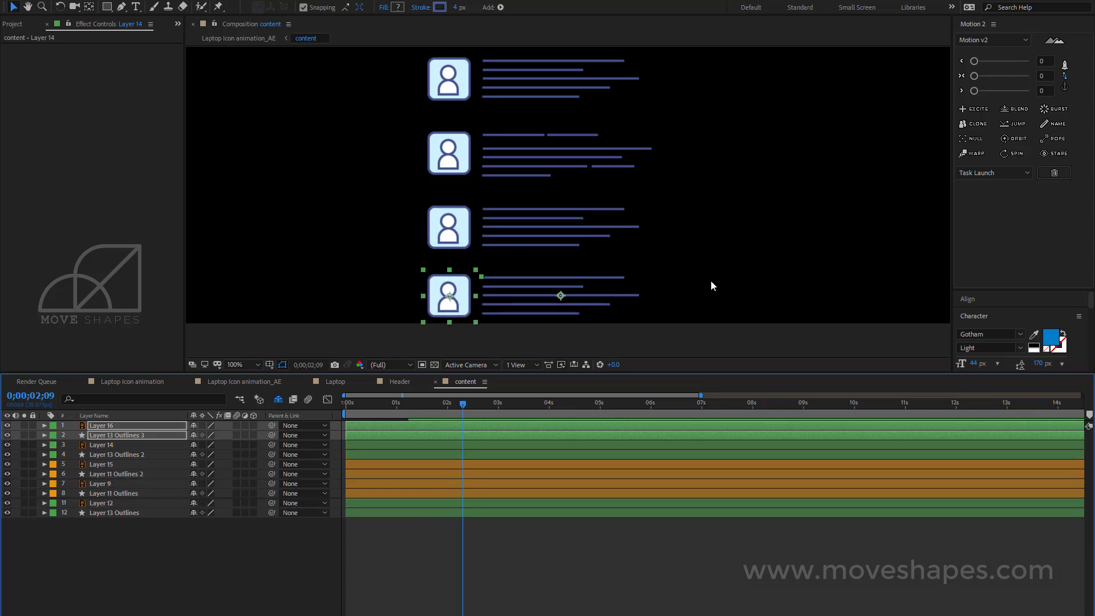
key("Down")
key("Down")
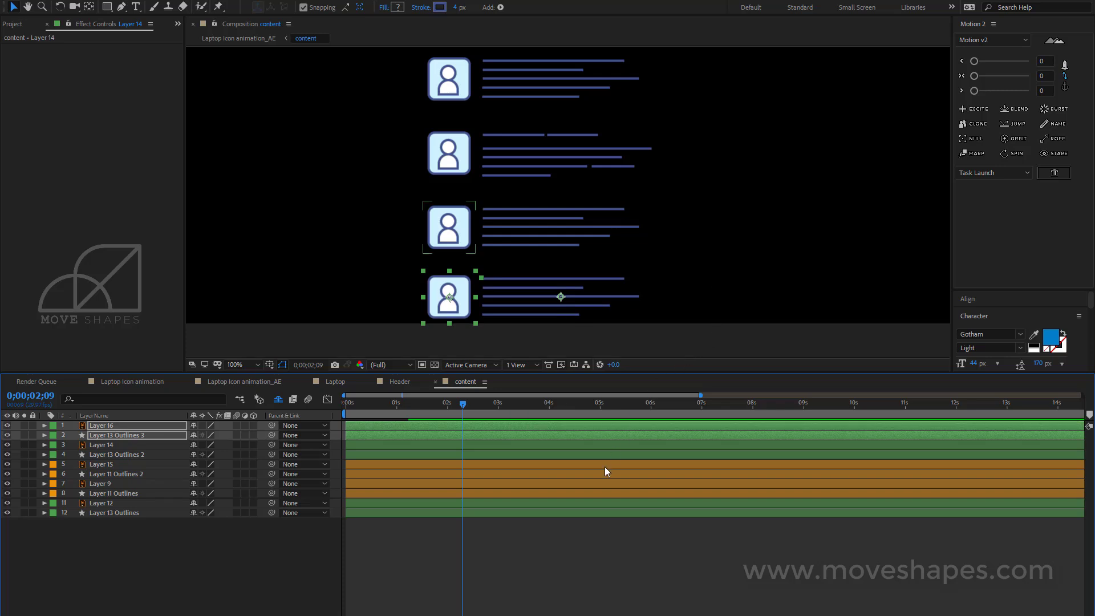
left_click(525, 585)
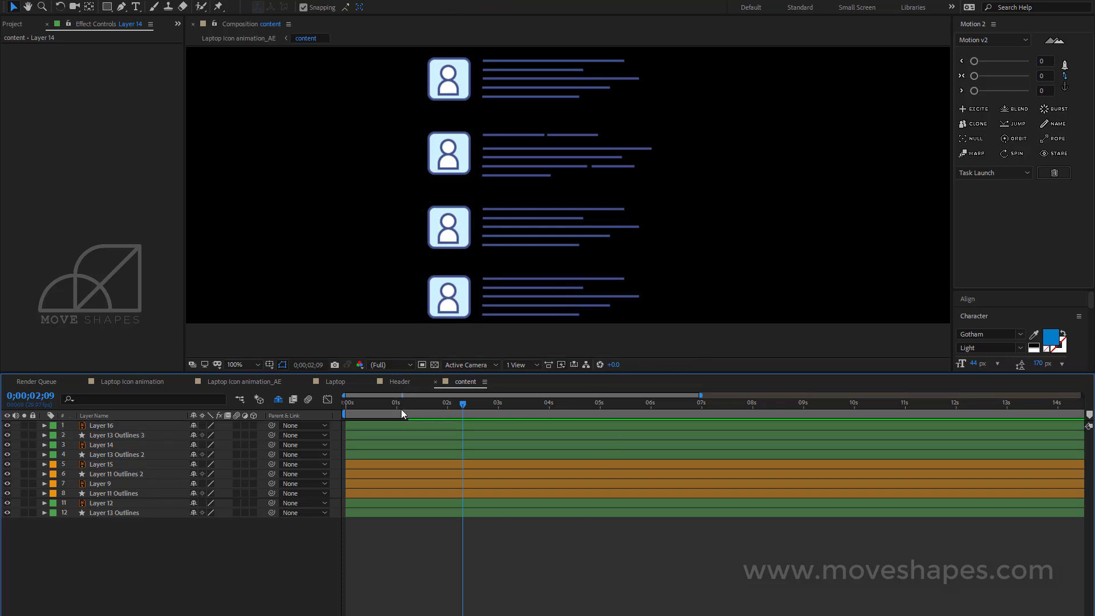
left_click_drag(402, 414, 335, 415)
scroll(745, 187, "down", 2)
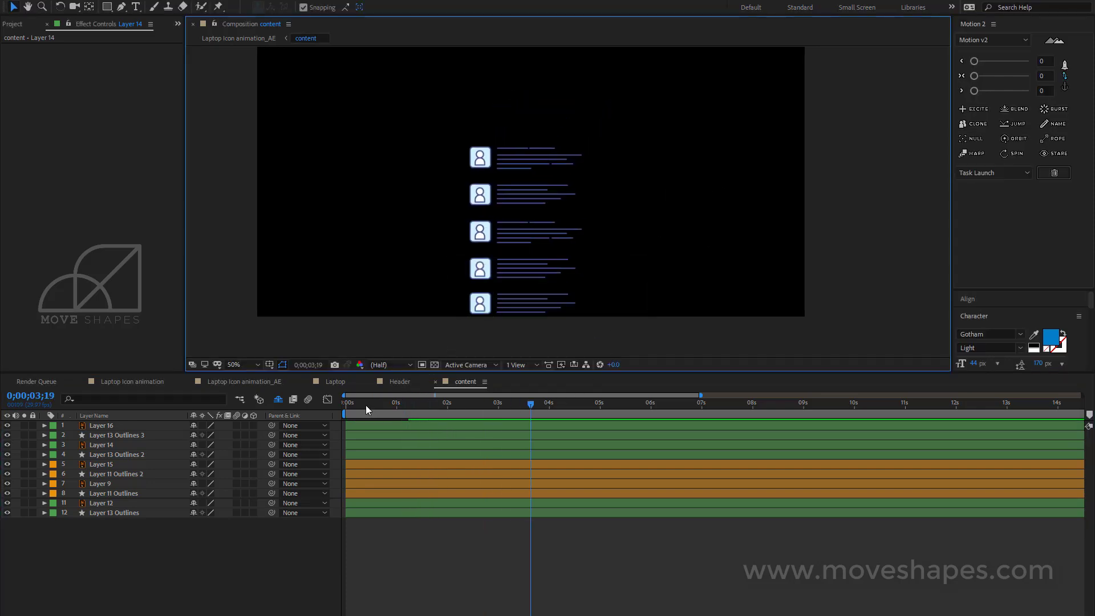
Step: Scrub through the first seconds of the five-row animation and inspect the fifth row's icon and text-line layers
left_click(350, 413)
left_click_drag(350, 411, 468, 412)
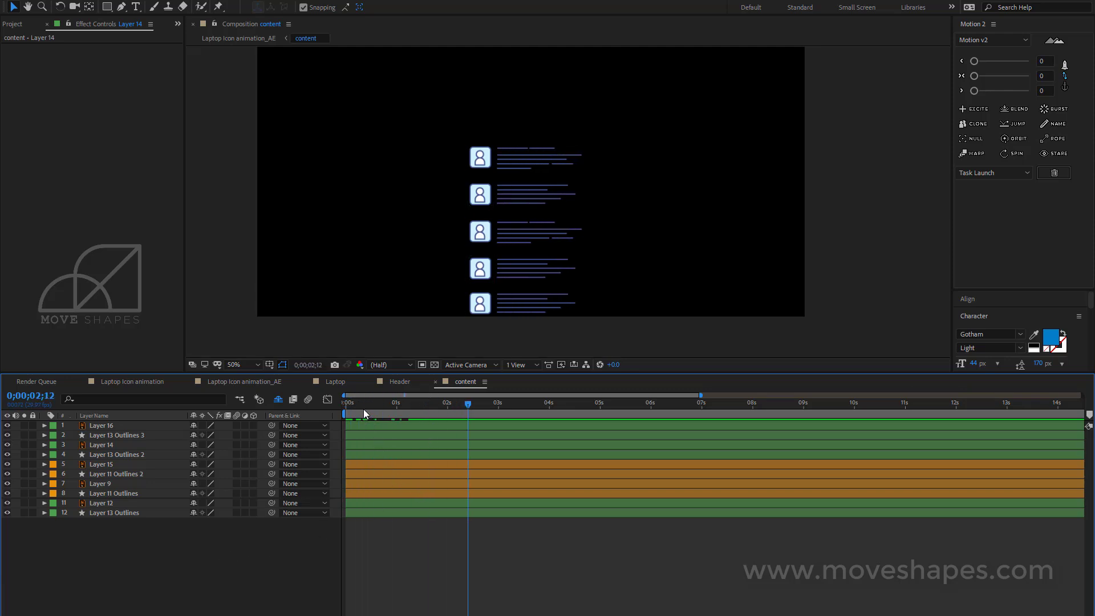
left_click_drag(362, 409, 448, 426)
left_click(114, 426)
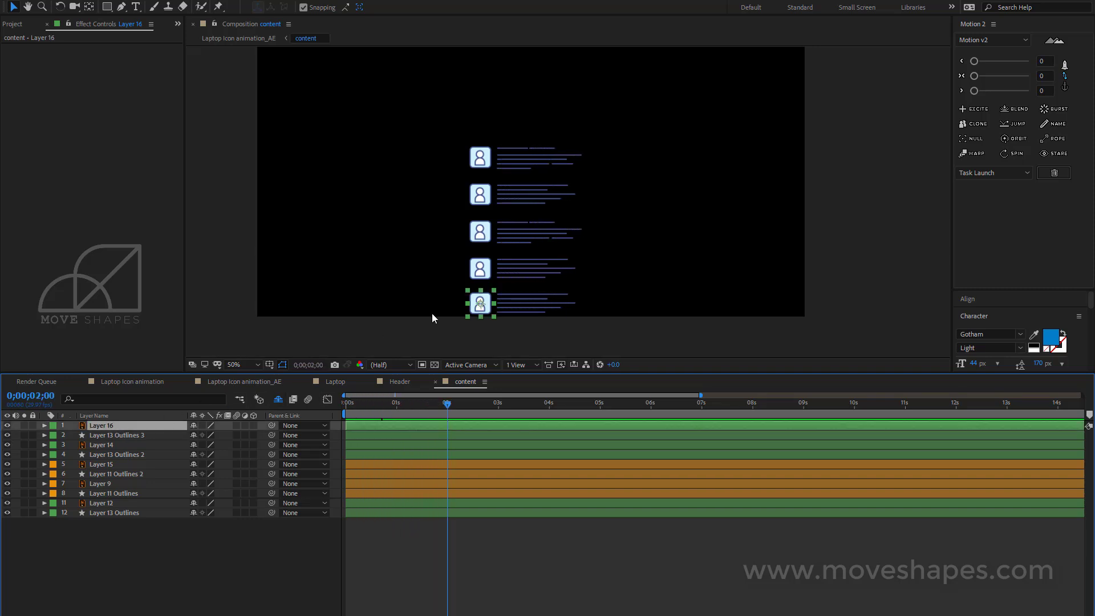
left_click(432, 313)
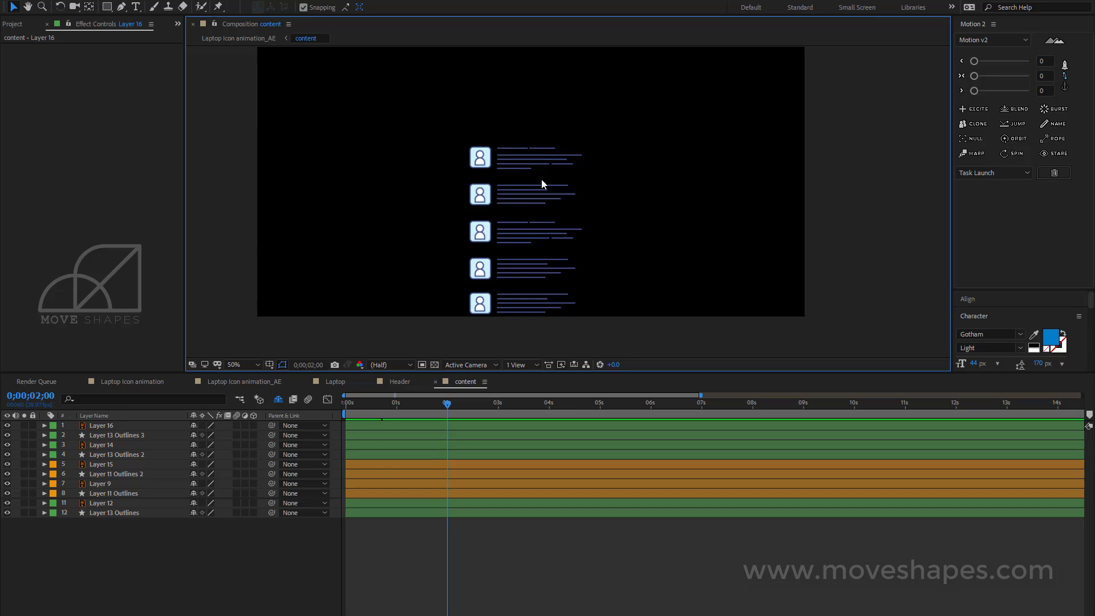
left_click(121, 433)
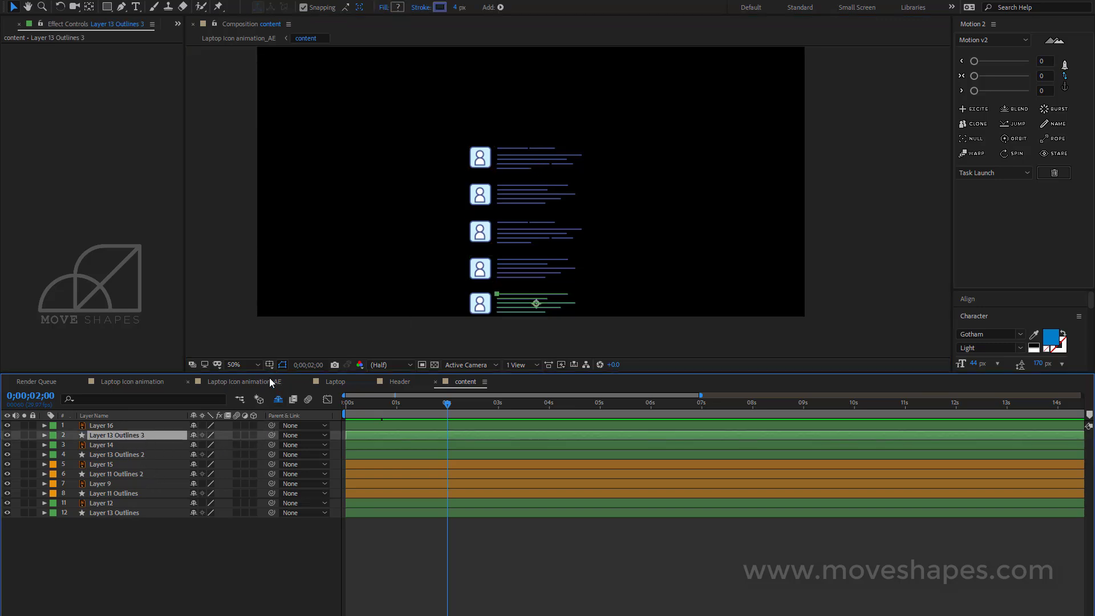
left_click(282, 365)
left_click(551, 156)
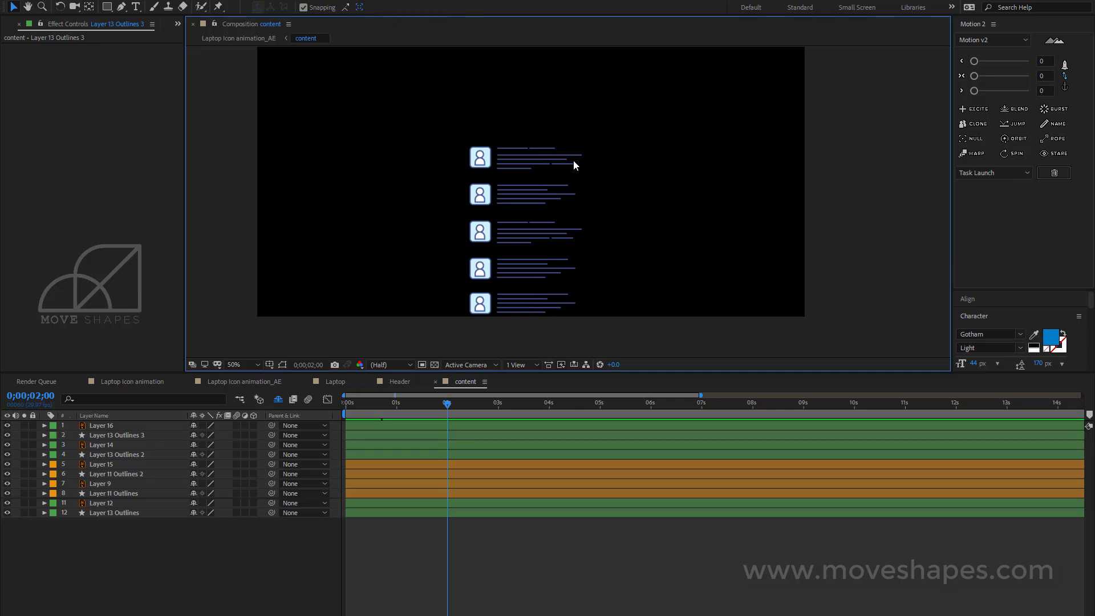
left_click(269, 365)
left_click(282, 364)
left_click(112, 433)
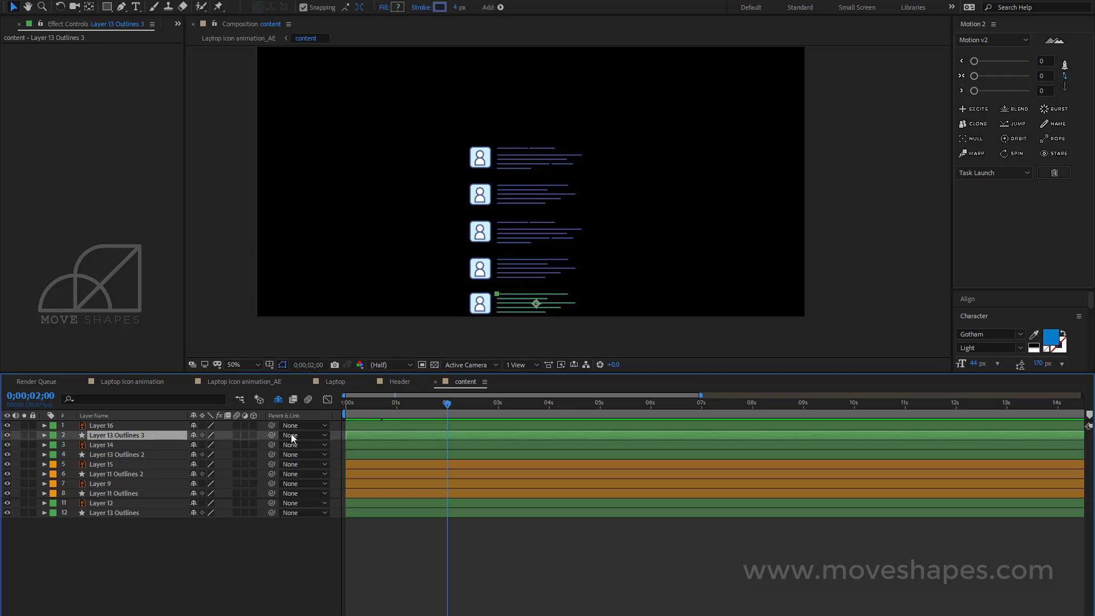
Step: Parent Layer 13 Outlines to Layer 12 and Layer 11 Outlines to Layer 9
left_click(104, 514)
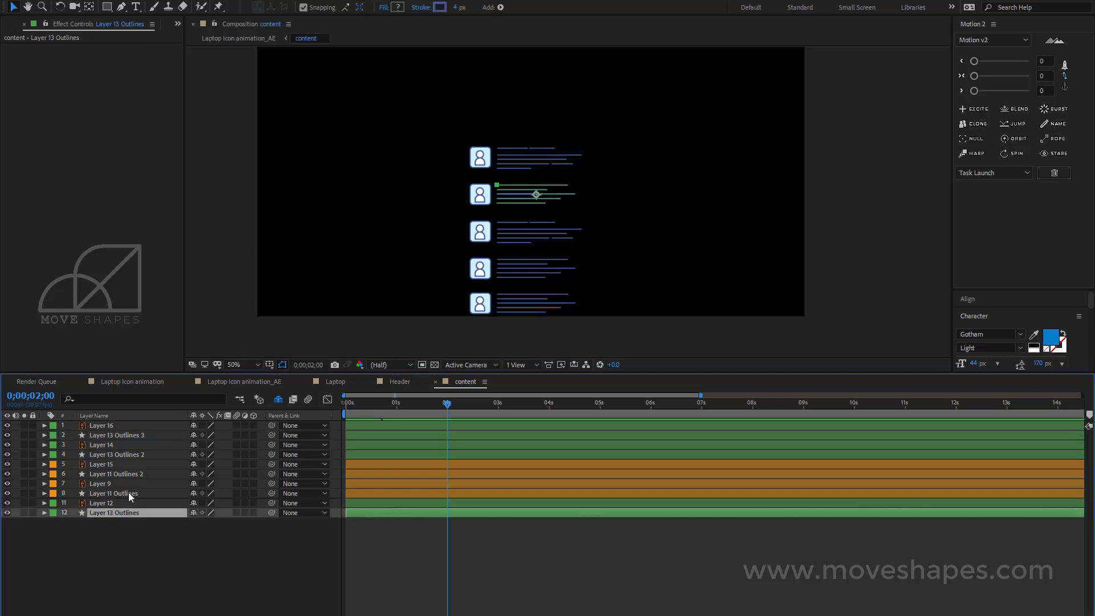
left_click(105, 506)
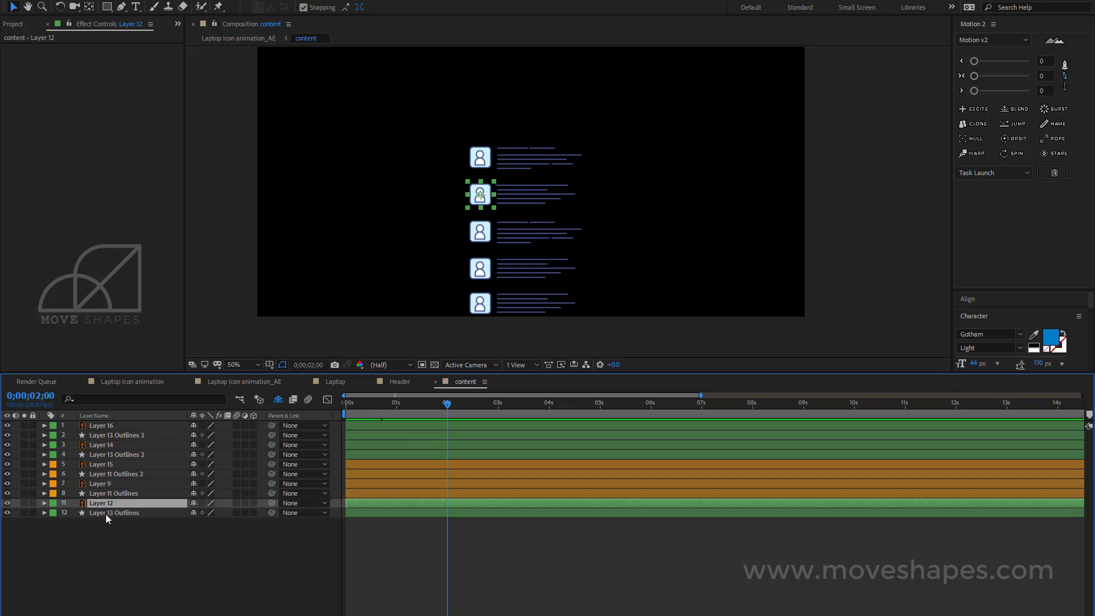
left_click(105, 515)
left_click_drag(272, 513, 106, 504)
left_click(100, 483)
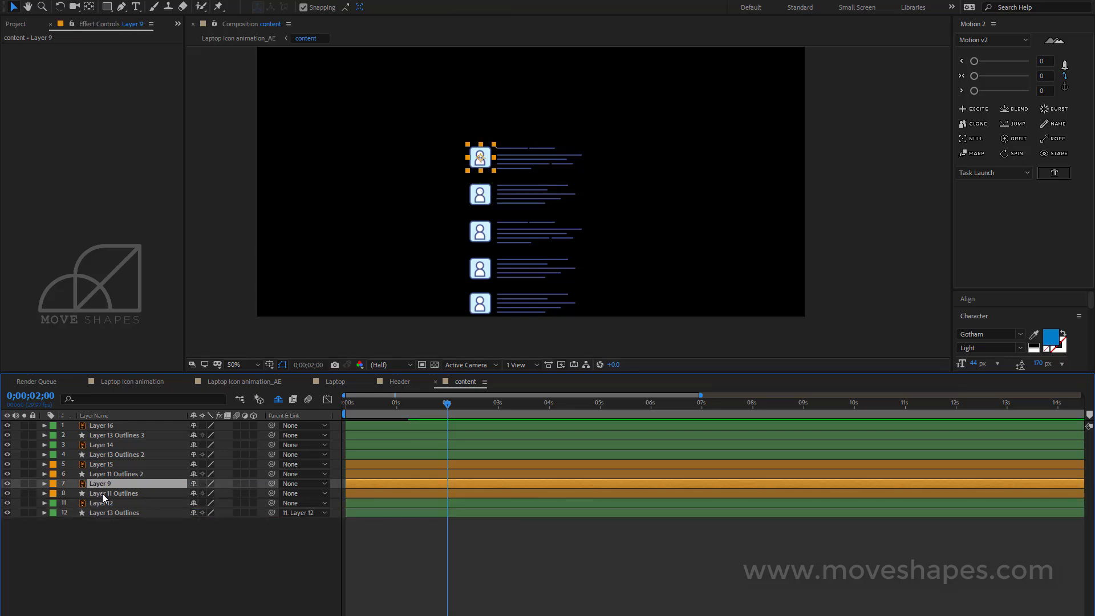
left_click(103, 494)
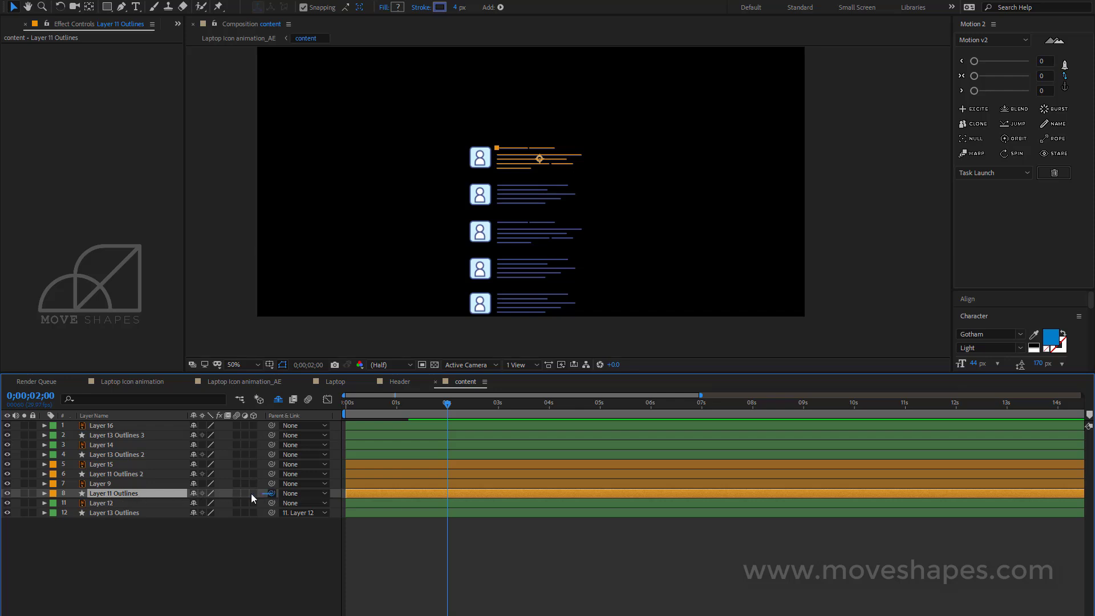
left_click_drag(251, 494, 106, 484)
Step: Parent Layer 11 Outlines 2 to Layer 15, Layer 13 Outlines 2 to Layer 14, and Layer 13 Outlines 3 to Layer 16
left_click(105, 464)
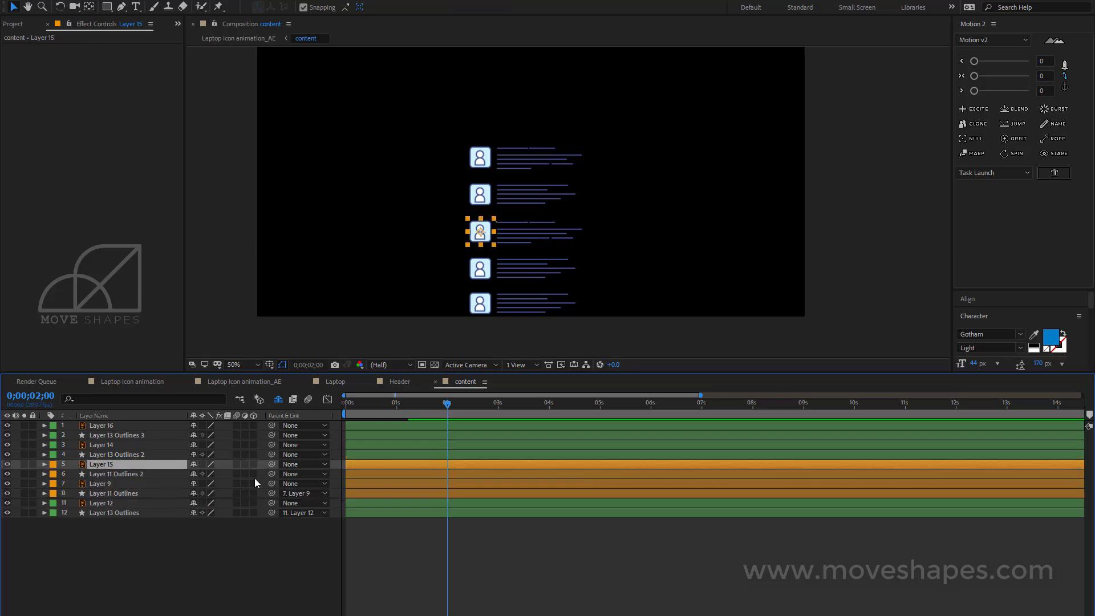
left_click_drag(272, 473, 111, 464)
left_click(114, 455)
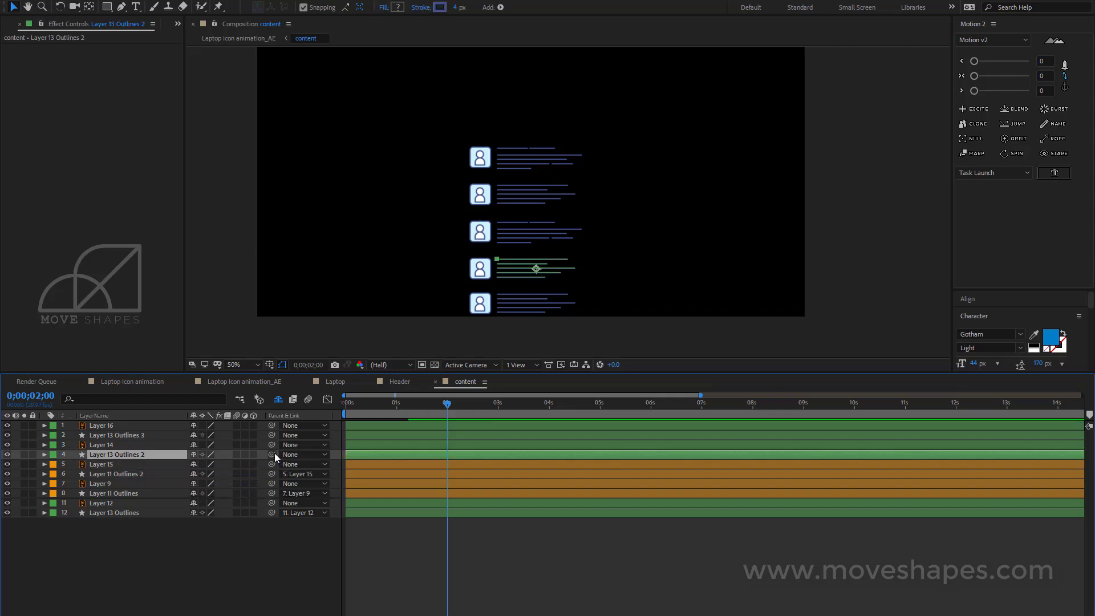
left_click_drag(275, 453, 124, 447)
left_click(132, 436)
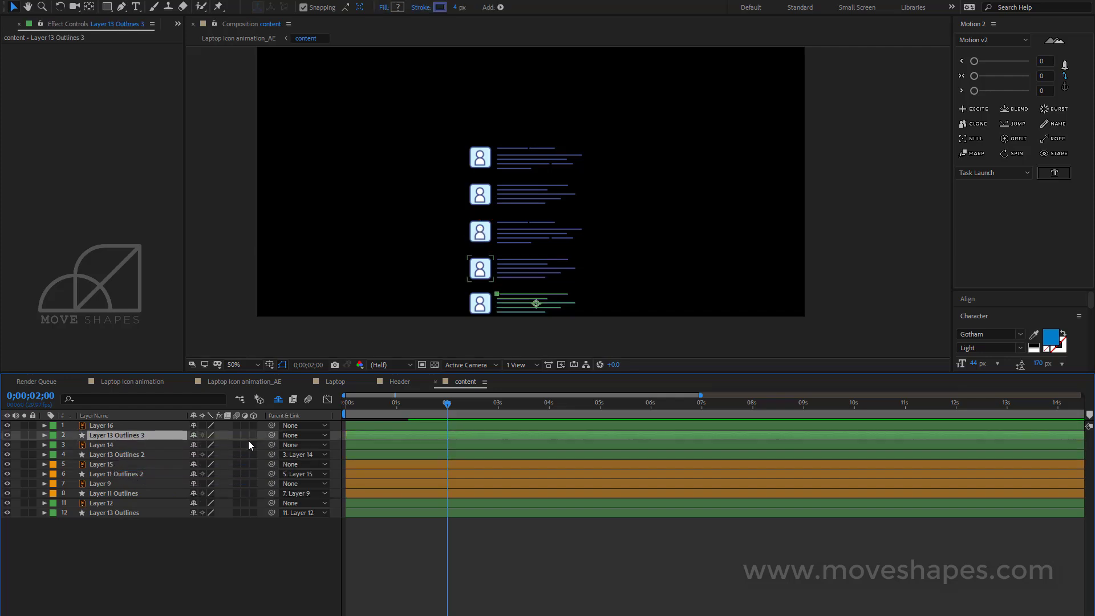
left_click_drag(272, 436, 99, 426)
left_click(102, 426)
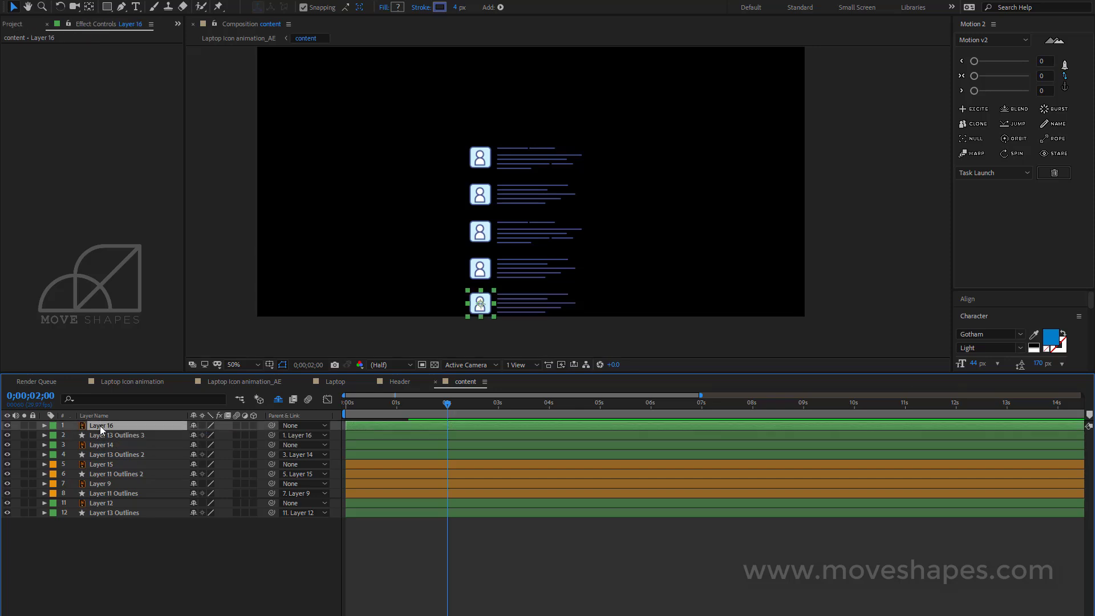
left_click(494, 599)
Step: Add Position keyframes at 0;00;01;00 to the five icon layers: 16, 14, 15, 9 and 12
left_click(395, 406)
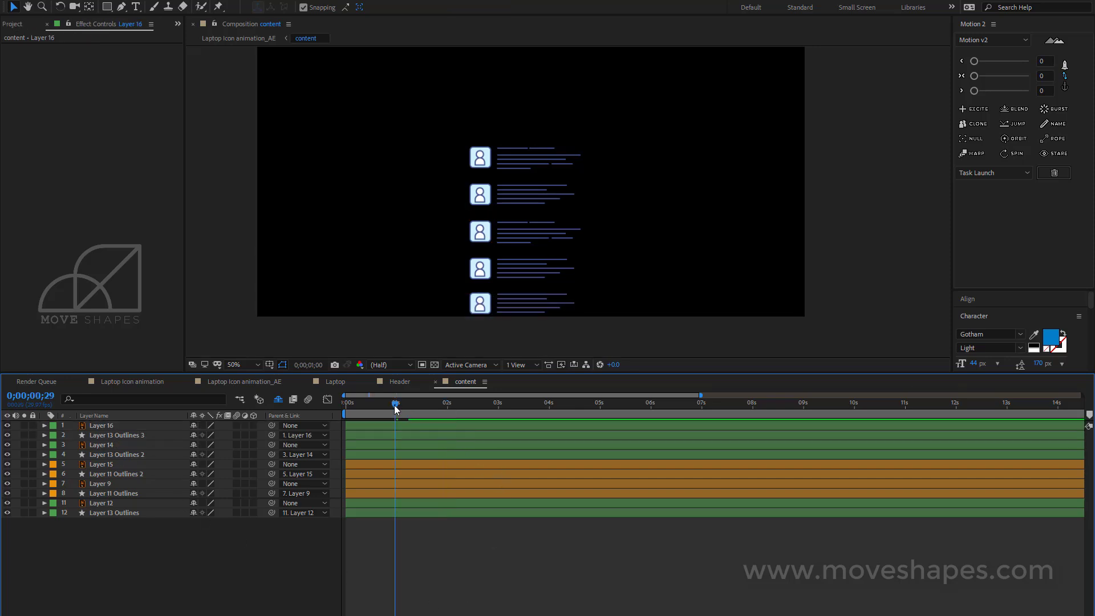
left_click_drag(397, 409, 399, 410)
left_click(109, 426)
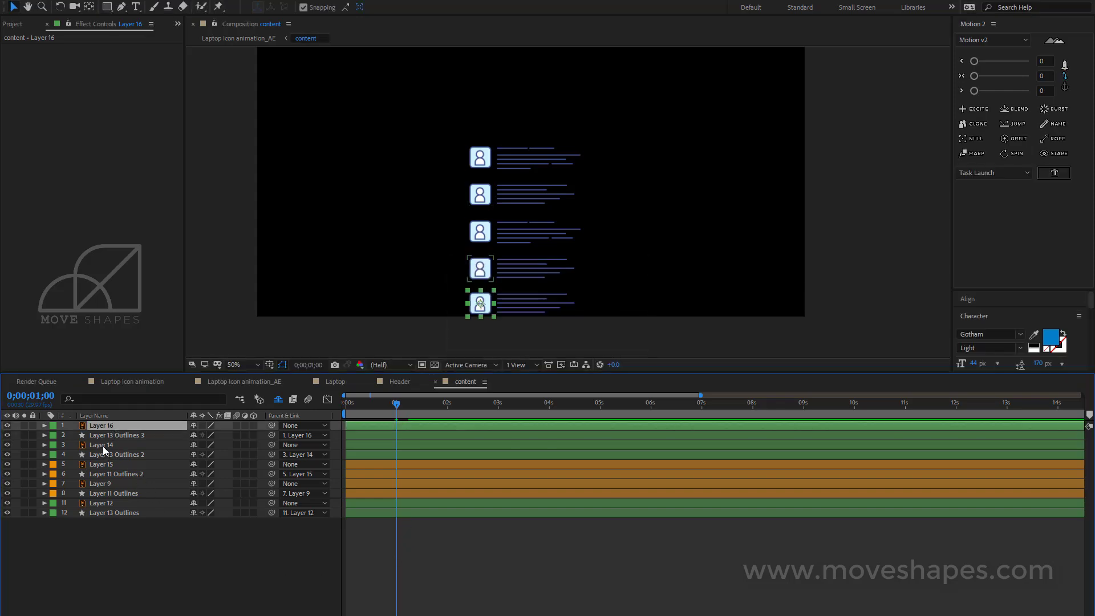
left_click(106, 446, "ctrl")
left_click(105, 465, "ctrl")
left_click(104, 484, "ctrl")
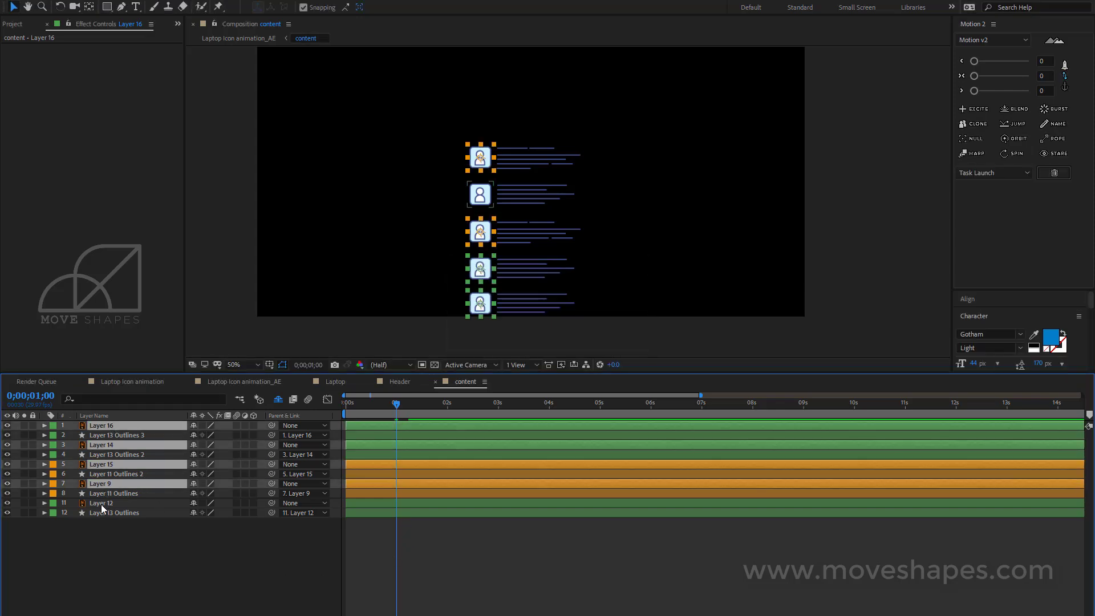
left_click(101, 504, "ctrl")
key("p")
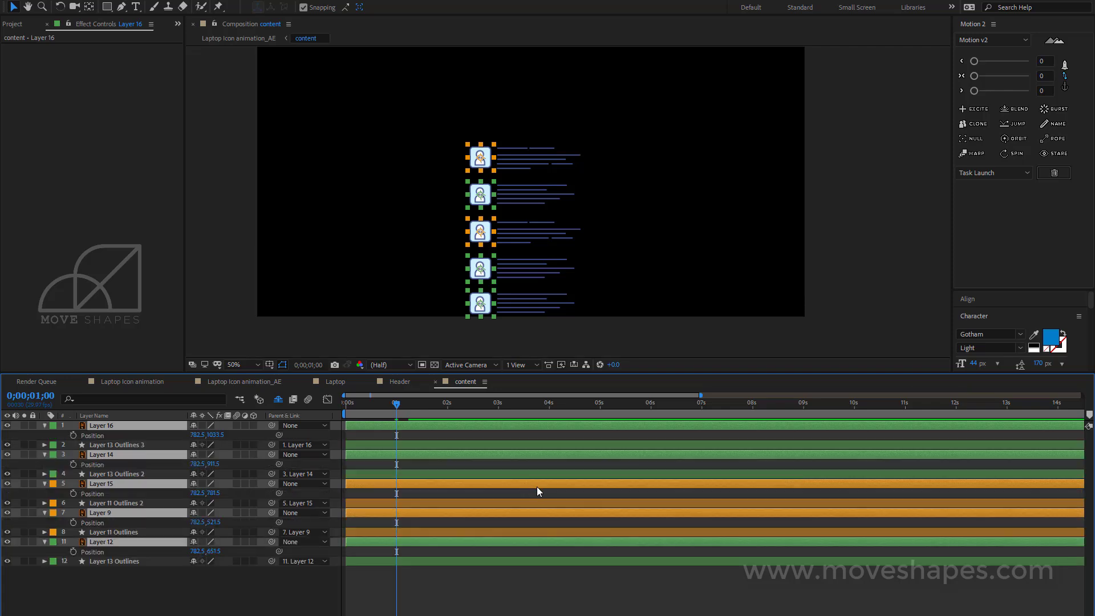
left_click(73, 435)
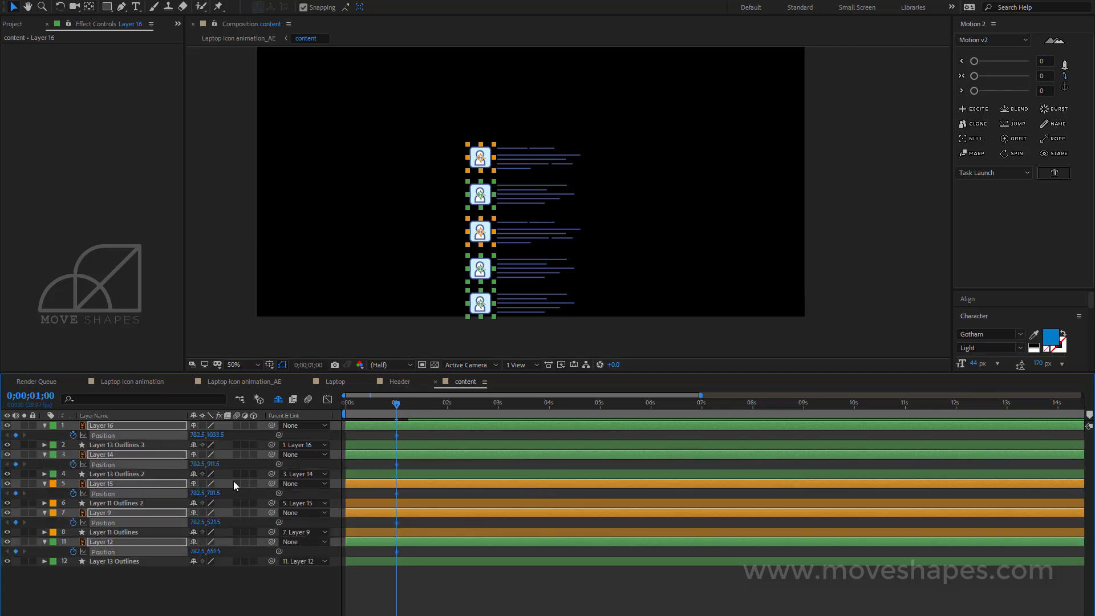
Step: At 0;00;00;00, shift all five icon layers horizontally to an X position of 1362.5
left_click_drag(397, 404, 333, 414)
left_click_drag(197, 435, 527, 435)
left_click(386, 599)
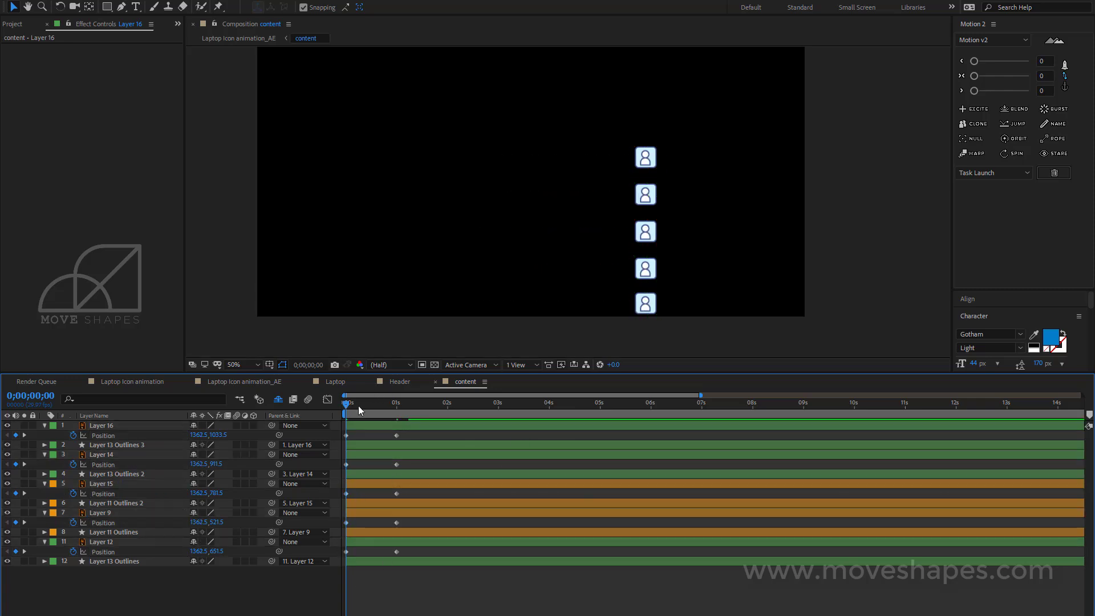
Step: Apply Easy Ease to all Position keyframes of the five icon layers
left_click(357, 408)
left_click_drag(361, 411, 364, 488)
left_click_drag(339, 529, 337, 566)
right_click(346, 552)
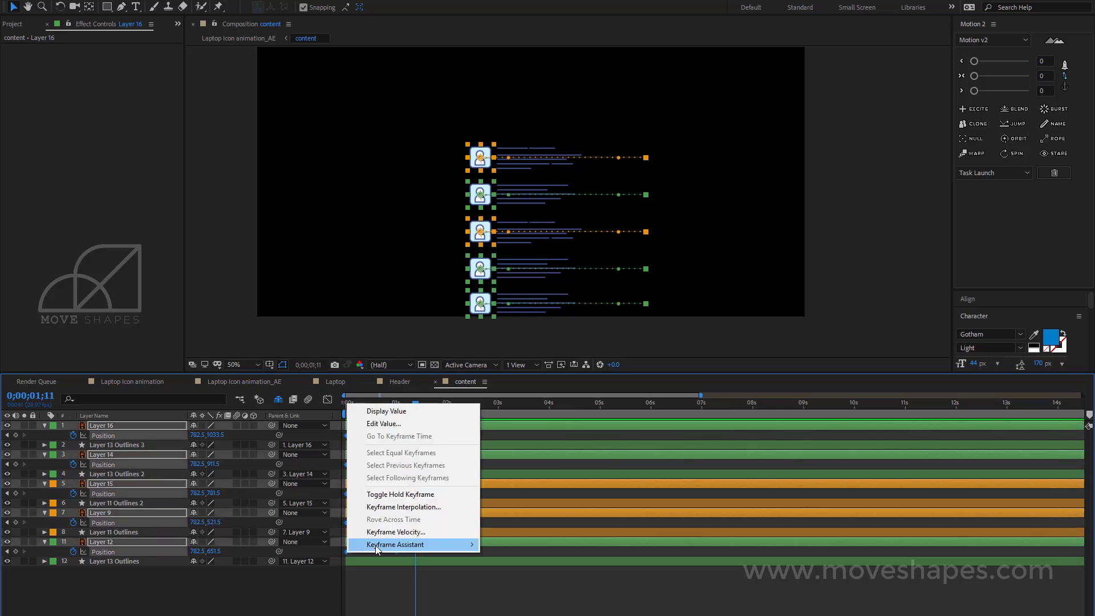
mouse_move(433, 544)
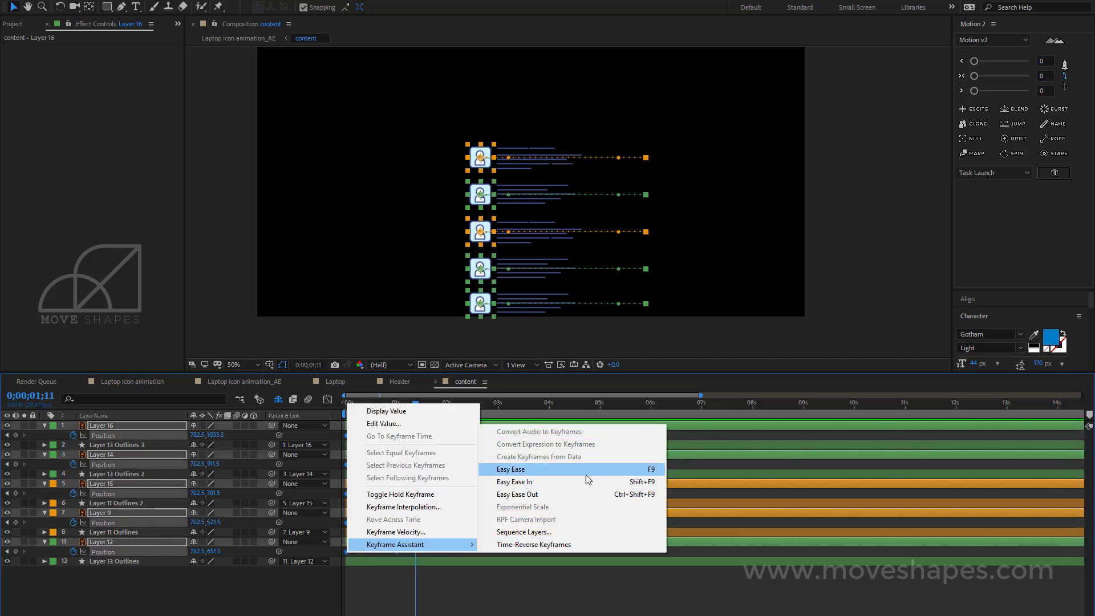
left_click(587, 470)
Step: Strengthen the ease into the icons' one-second Position keyframes in the speed graph and preview the slide-in
left_click(328, 399)
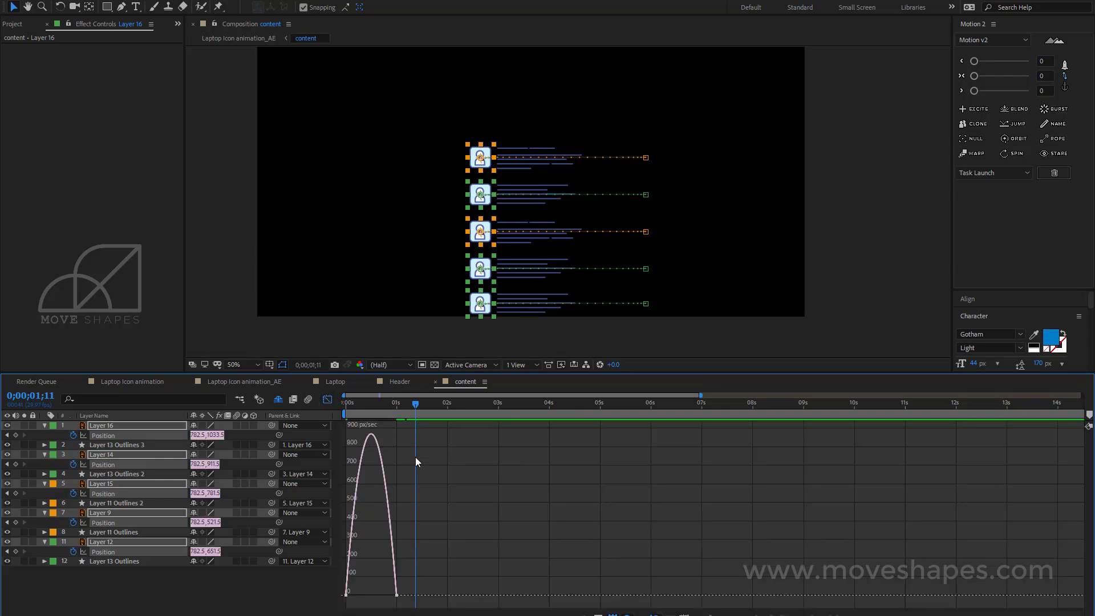
left_click_drag(434, 556, 366, 594)
left_click(327, 399)
left_click(436, 584)
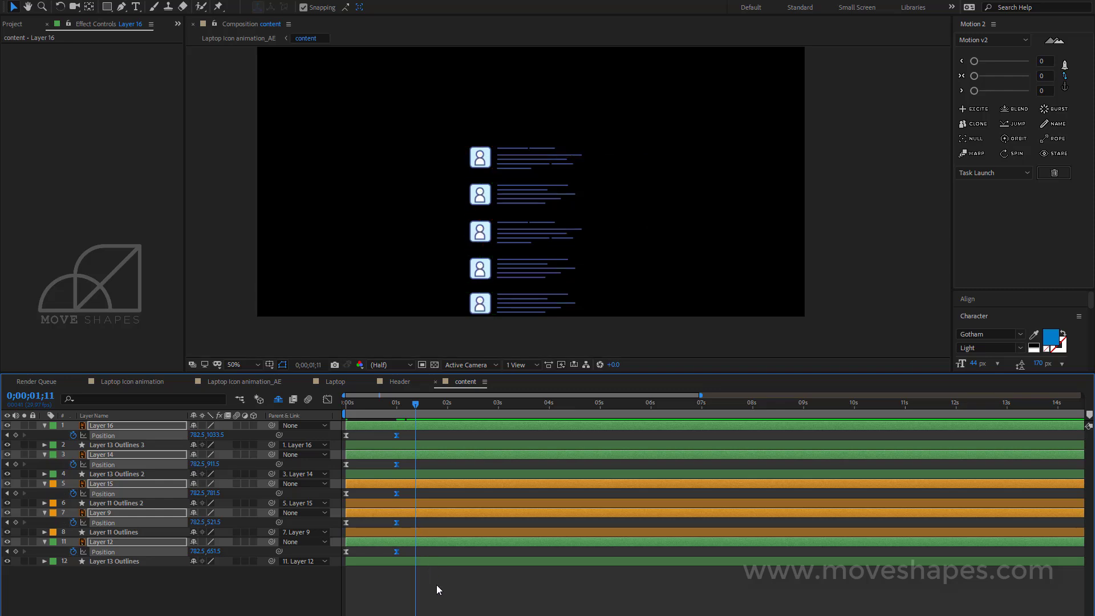
key("space")
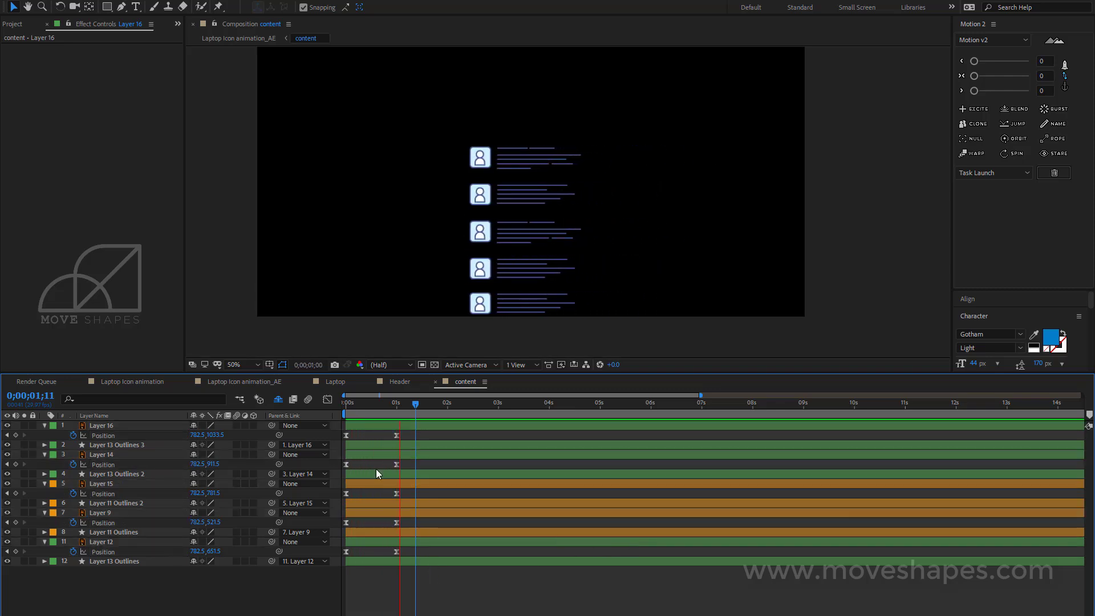
left_click_drag(386, 409, 419, 415)
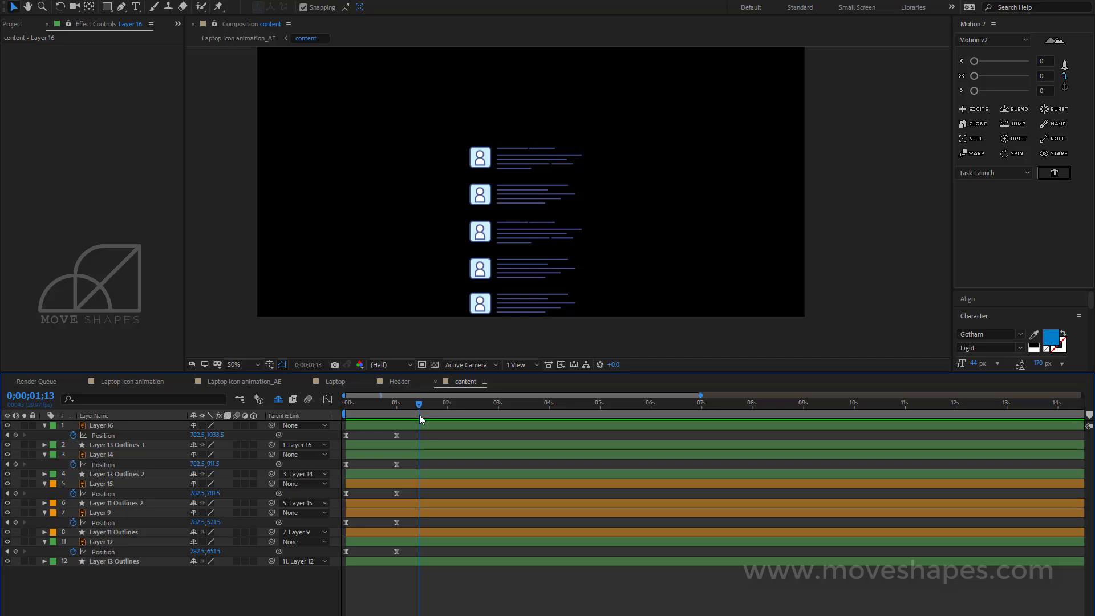
left_click(371, 412)
Step: Collapse the keyframed properties and shift the five text outline layers later in time, starting about 8 frames in
key("u")
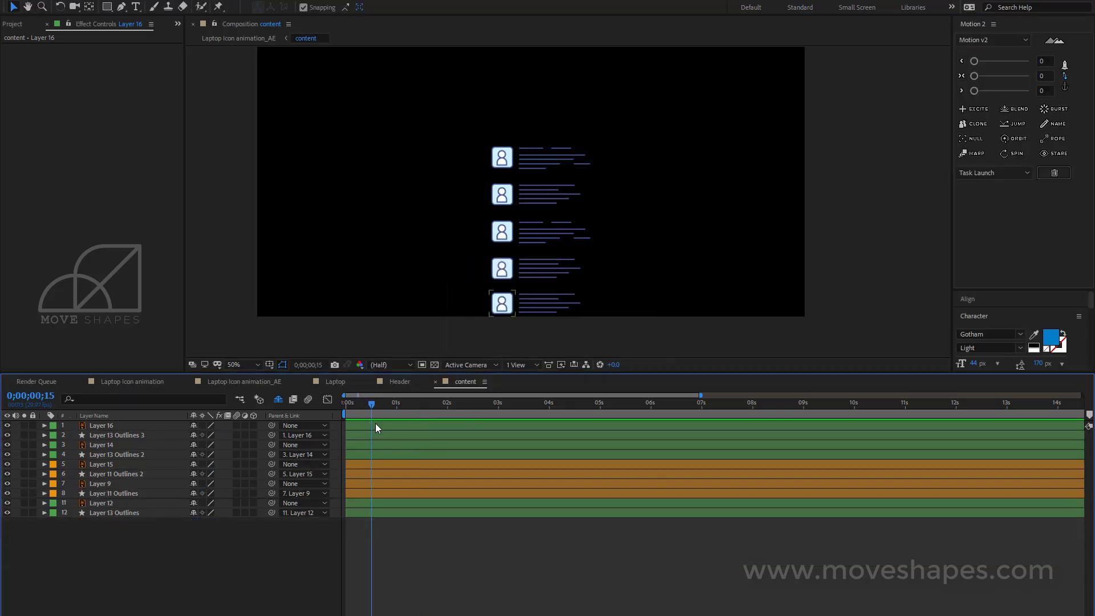
left_click(118, 434)
left_click(105, 454, "ctrl")
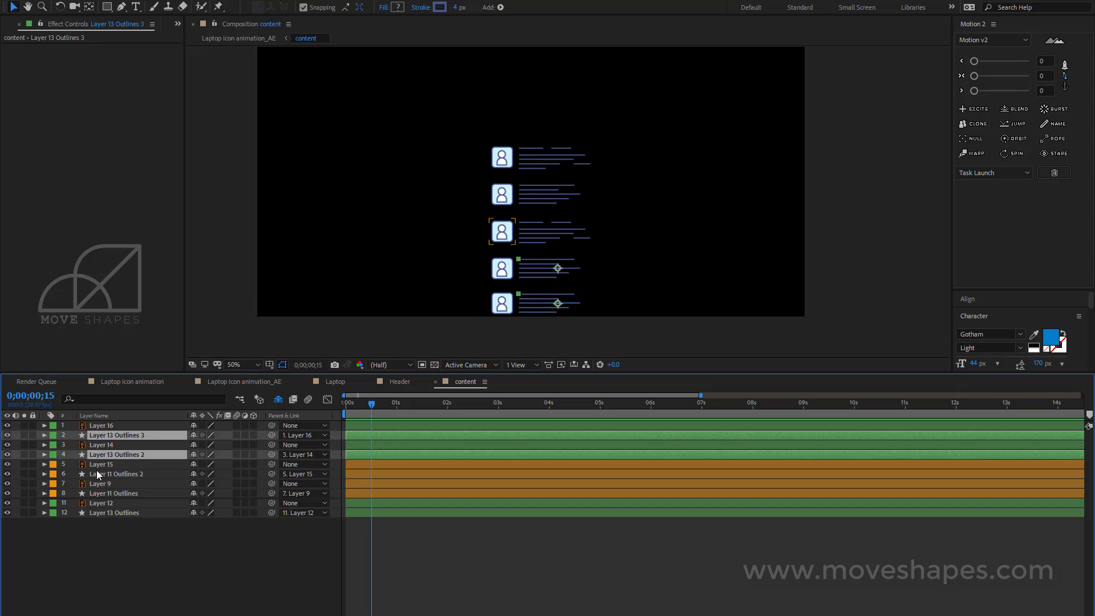
left_click(100, 474, "ctrl")
left_click(100, 494, "ctrl")
left_click(101, 513, "ctrl")
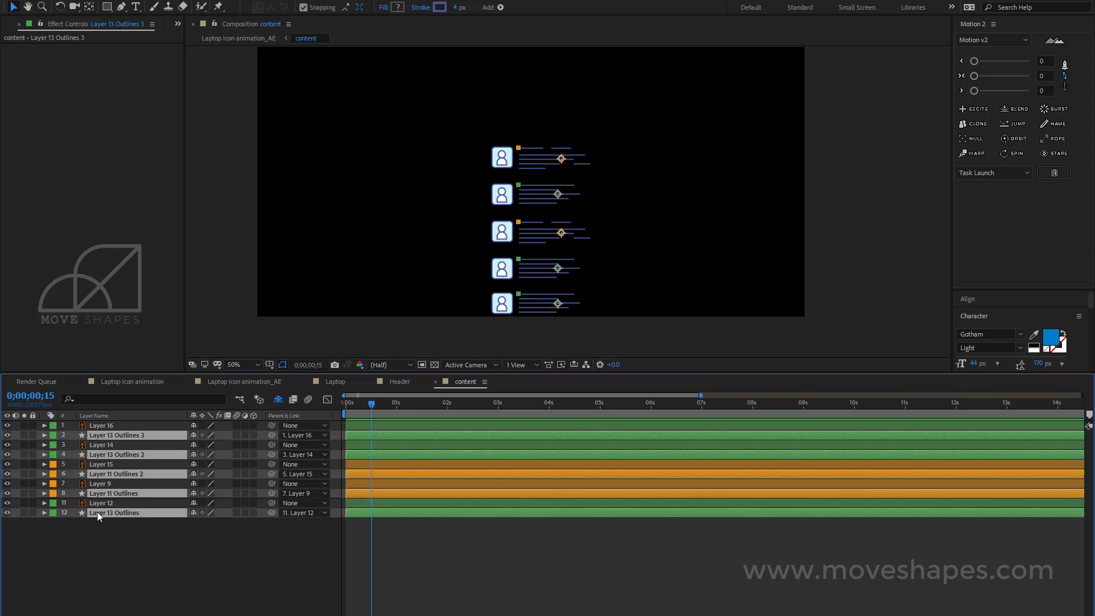
left_click_drag(355, 440, 376, 415)
left_click(376, 523)
Step: Shift the five text outline layers back to start about 4 frames in and preview the timing
left_click(373, 434)
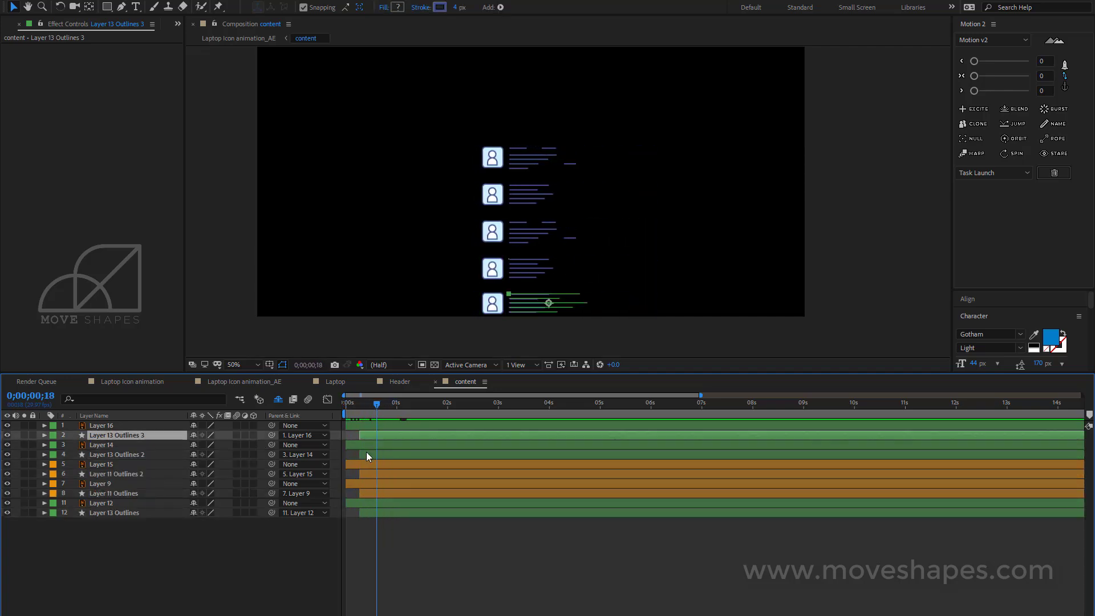
left_click(366, 454, "ctrl")
left_click(372, 475, "ctrl")
left_click(371, 493, "ctrl")
left_click(381, 513, "ctrl")
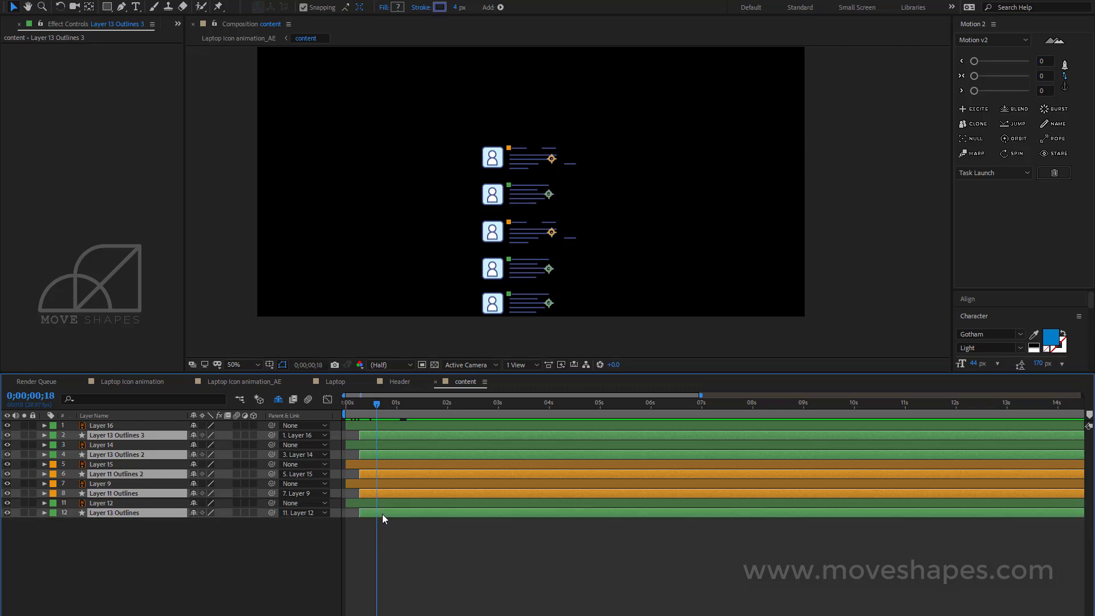
left_click_drag(381, 514, 376, 514)
left_click(376, 525)
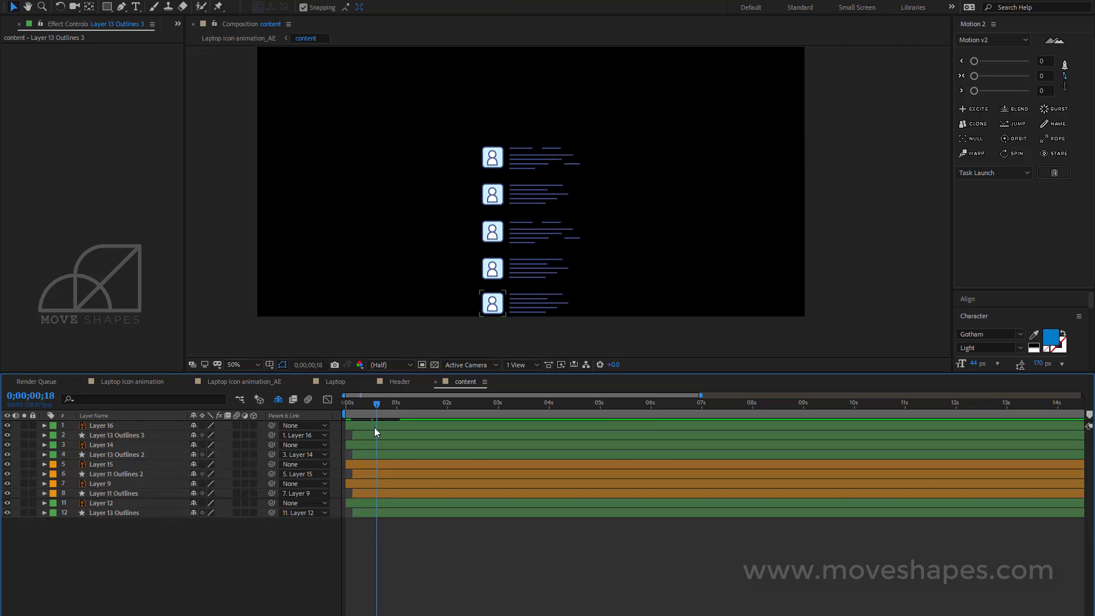
left_click_drag(373, 407, 410, 439)
left_click_drag(363, 405, 412, 417)
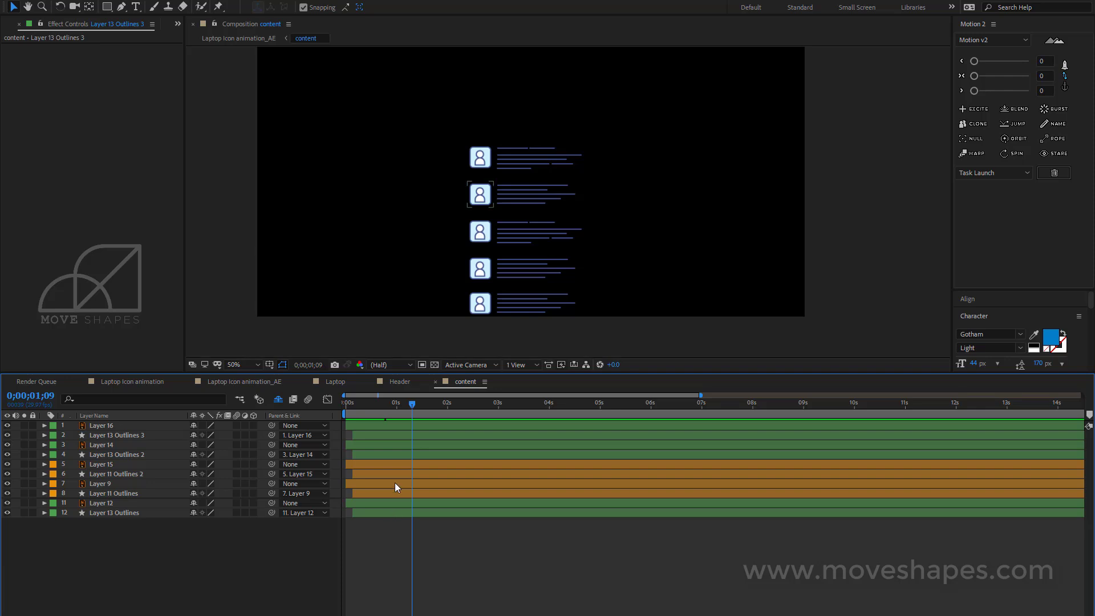
Step: Move the first row's layers, Layer 9 and Layer 11 Outlines, to the top of the layer stack
left_click(520, 148)
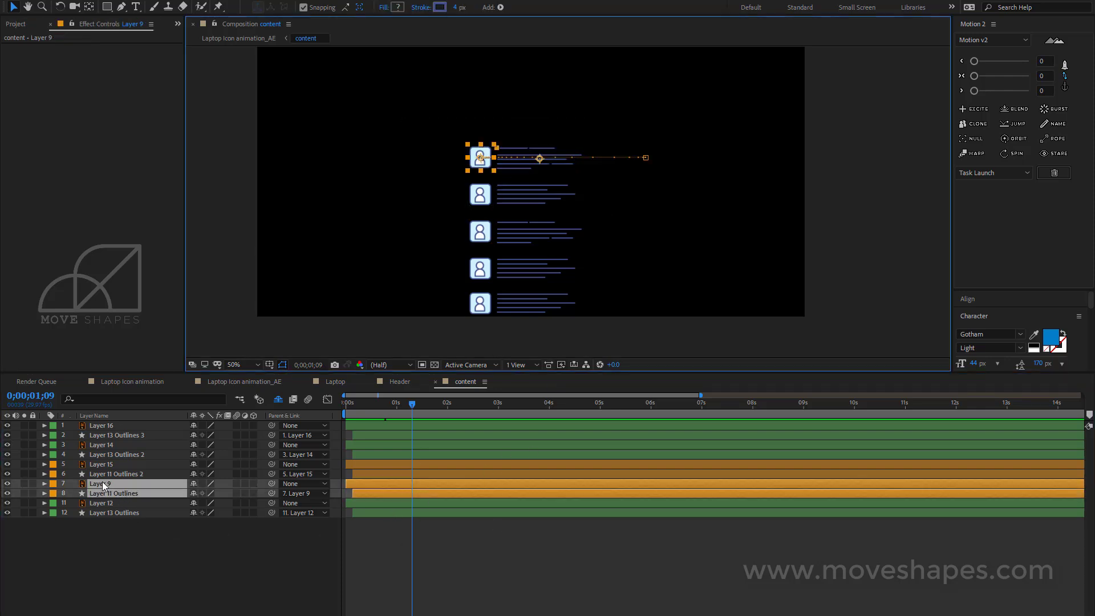
left_click_drag(104, 484, 104, 427)
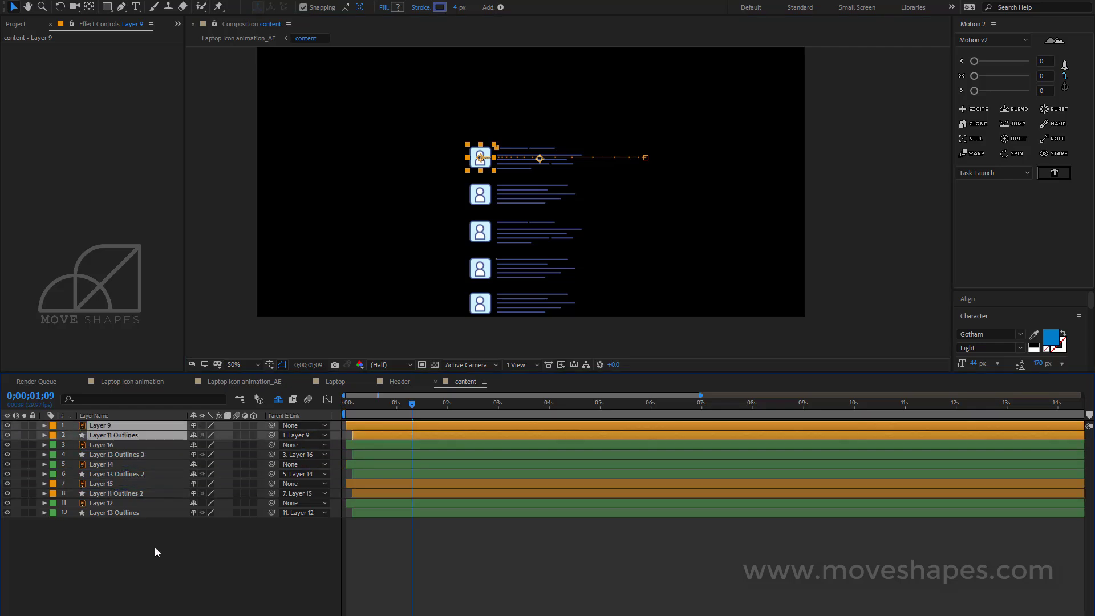
Step: Move the second row's layers, Layer 12 and Layer 13 Outlines, directly below the first row's layers in the stack
left_click(405, 200)
left_click_drag(521, 201, 594, 207)
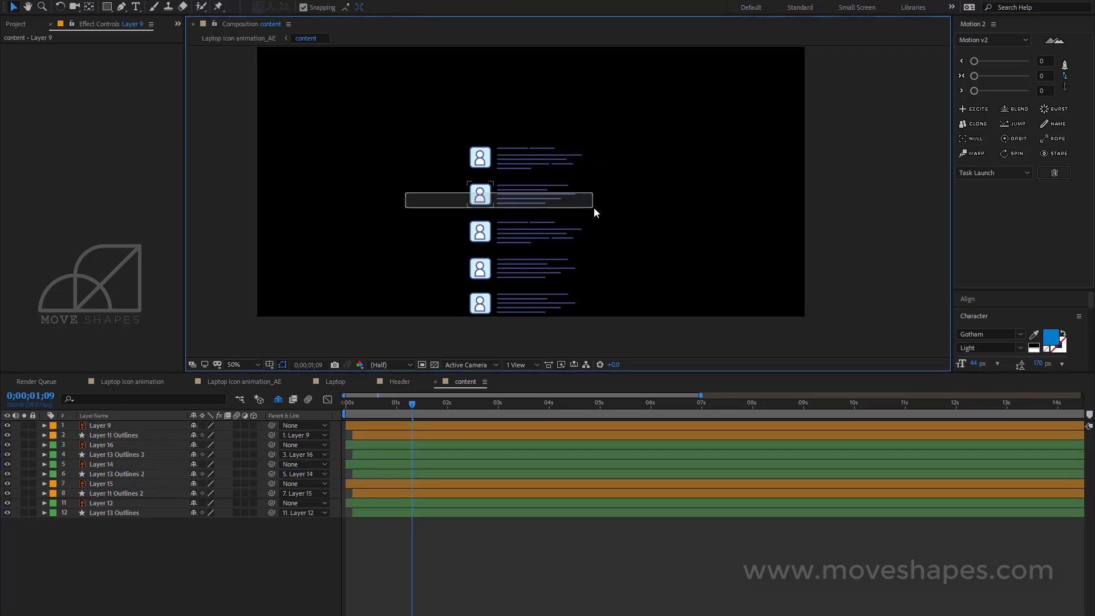
left_click(102, 512, "shift")
left_click_drag(102, 512, 95, 443)
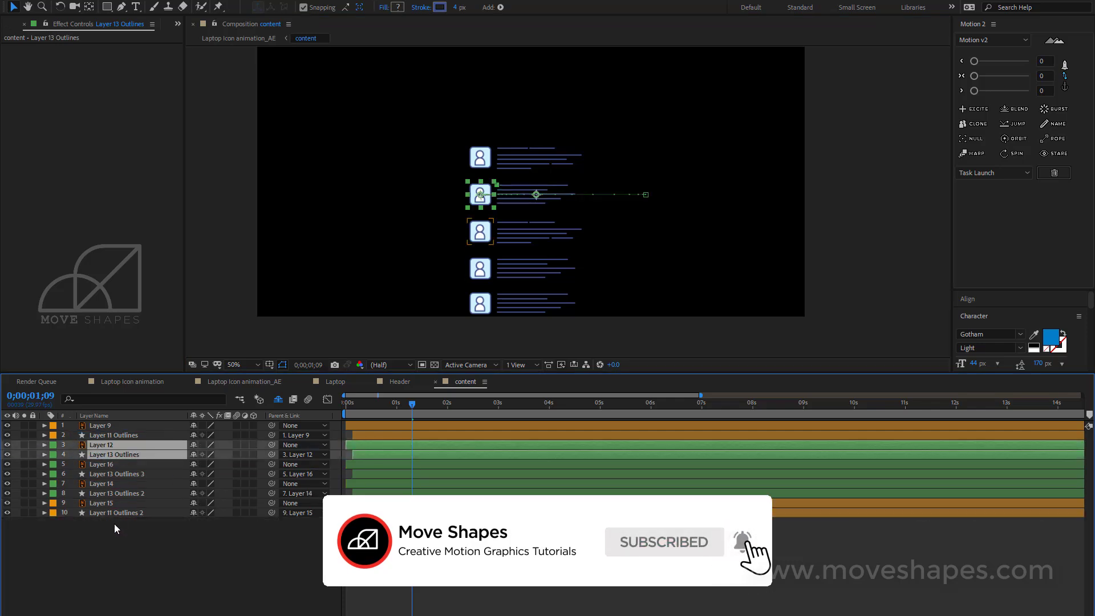
left_click(114, 524)
Step: Move the third row's layers, Layer 15 and Layer 11 Outlines 2, directly below the second row's layers
left_click(481, 228)
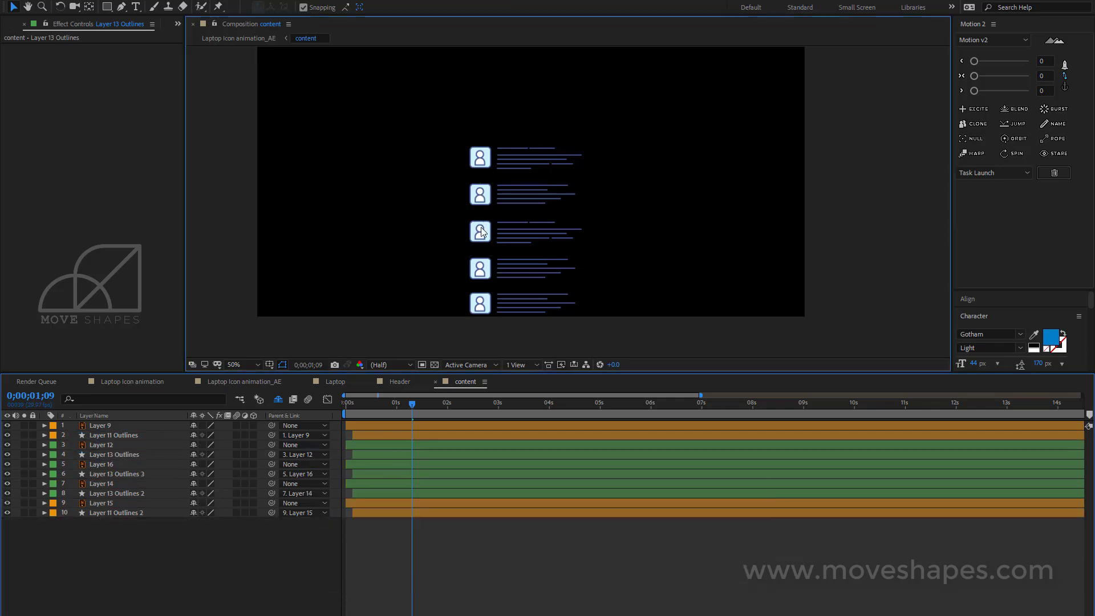
left_click(98, 515, "shift")
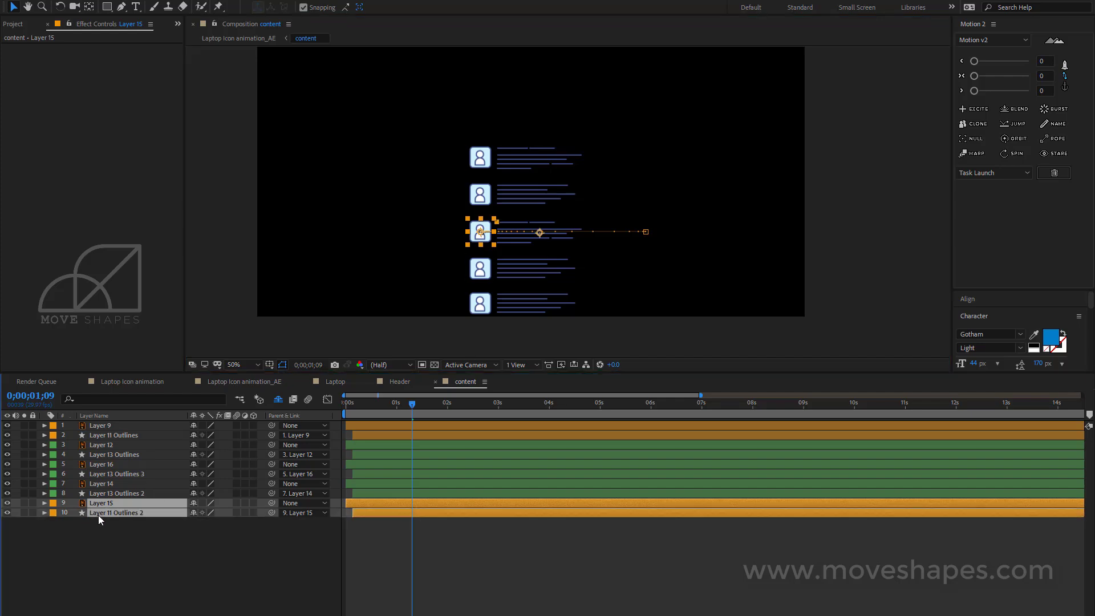
left_click_drag(98, 515, 104, 465)
left_click(102, 574)
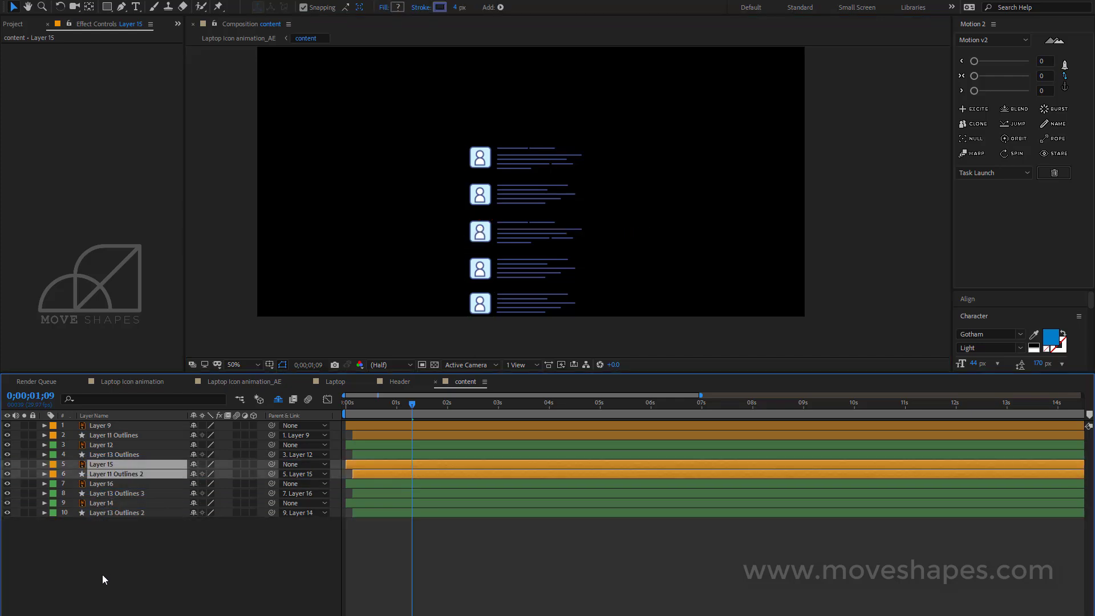
Step: Move the fourth row's layers, Layer 14 and Layer 13 Outlines 2, above Layer 16 in the stack
left_click_drag(414, 254, 583, 270)
left_click_drag(94, 508, 101, 481)
left_click(92, 521)
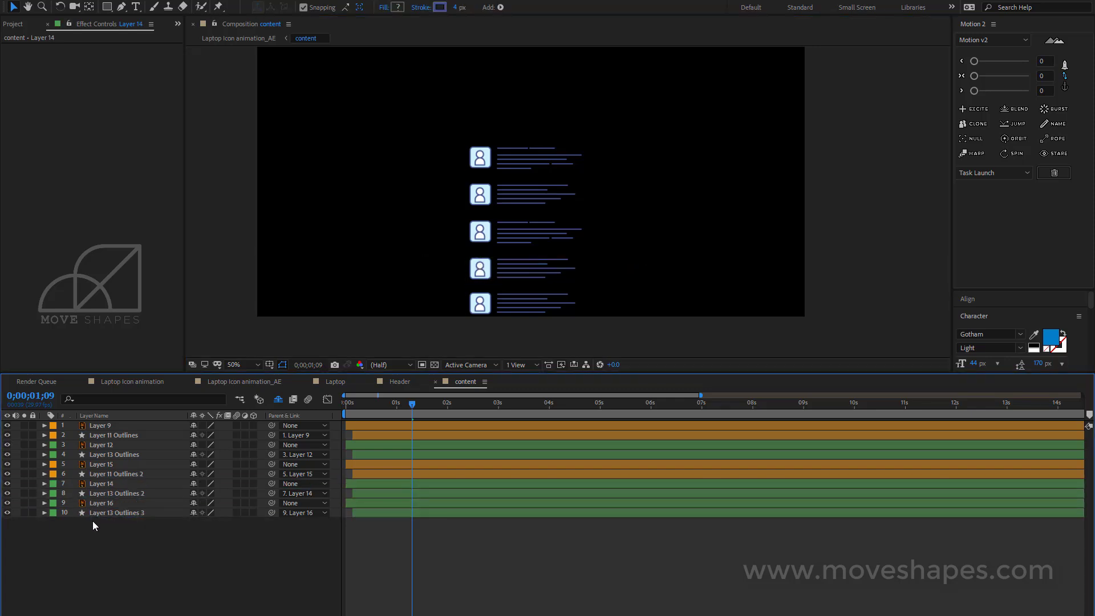
Step: Give the fifth row's layers, Layer 16 and Layer 13 Outlines 3, the orange label colour and save the project
left_click(97, 504)
left_click(73, 513, "shift")
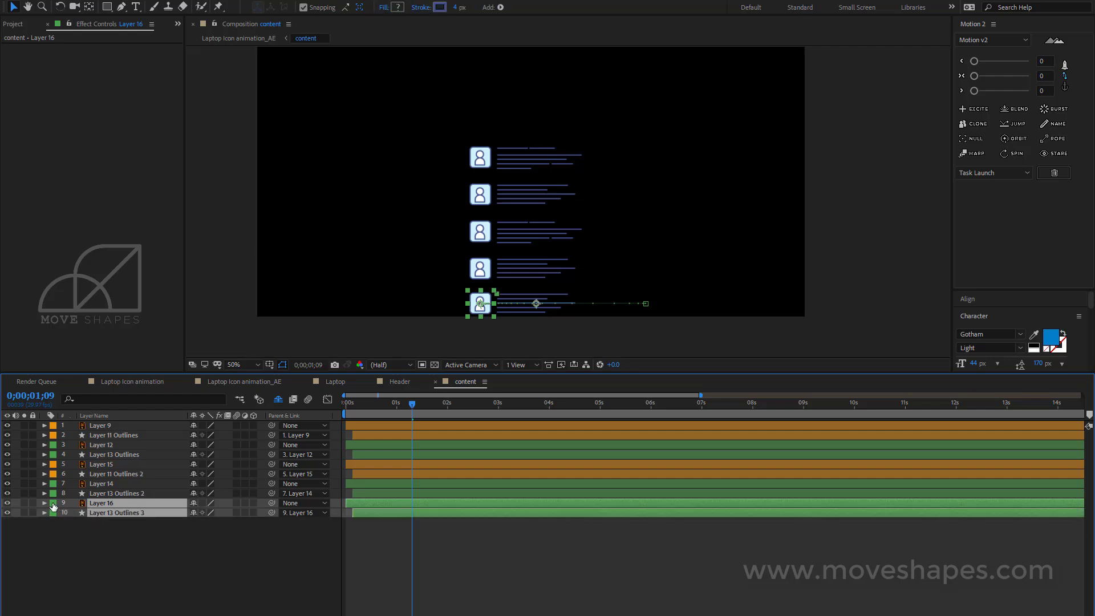
left_click(53, 511)
left_click(79, 438)
left_click(207, 549)
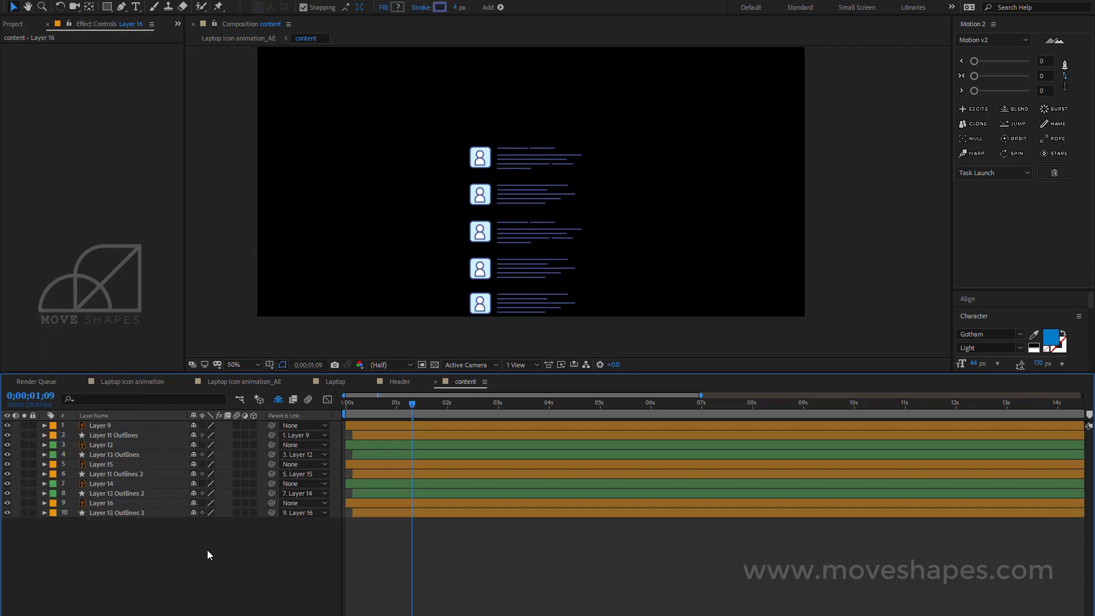
key("ctrl+s")
Step: Shift the layers of rows two to five later together so the second row starts about 7 frames in
left_click(367, 446)
left_click(371, 454, "shift")
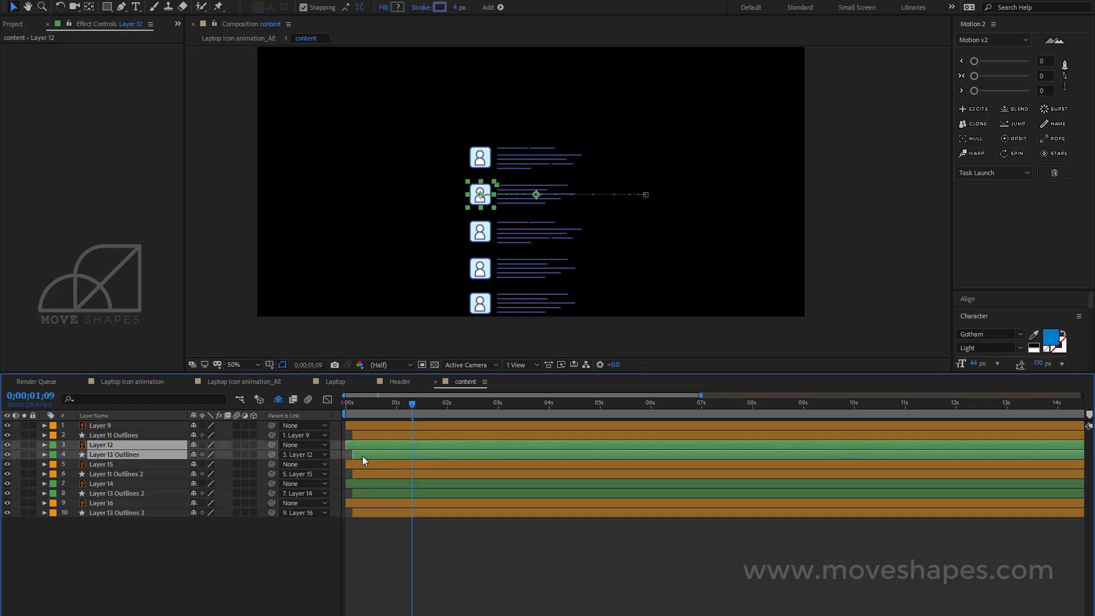
left_click(370, 512, "shift")
left_click_drag(368, 445, 405, 506)
left_click(360, 475)
Step: Stagger the third, fourth and fifth rows, each starting about 7 frames after the row above, and preview the animation
left_click(368, 463)
left_click(373, 512, "shift")
left_click(386, 483)
left_click(385, 512, "shift")
left_click(396, 526)
left_click(398, 504)
left_click(400, 513, "shift")
left_click(394, 522)
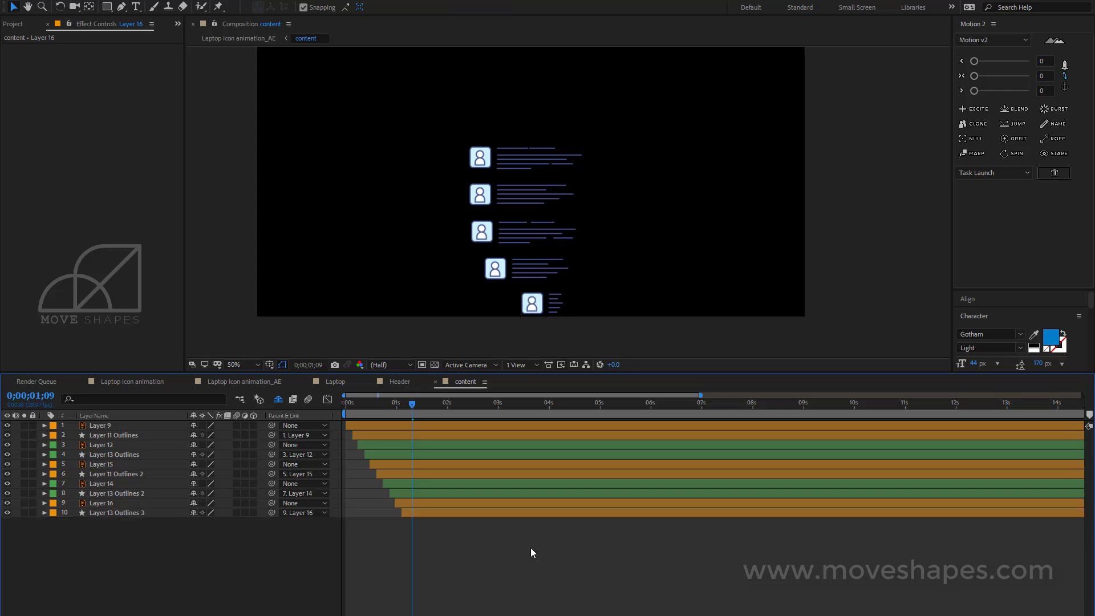
key("space")
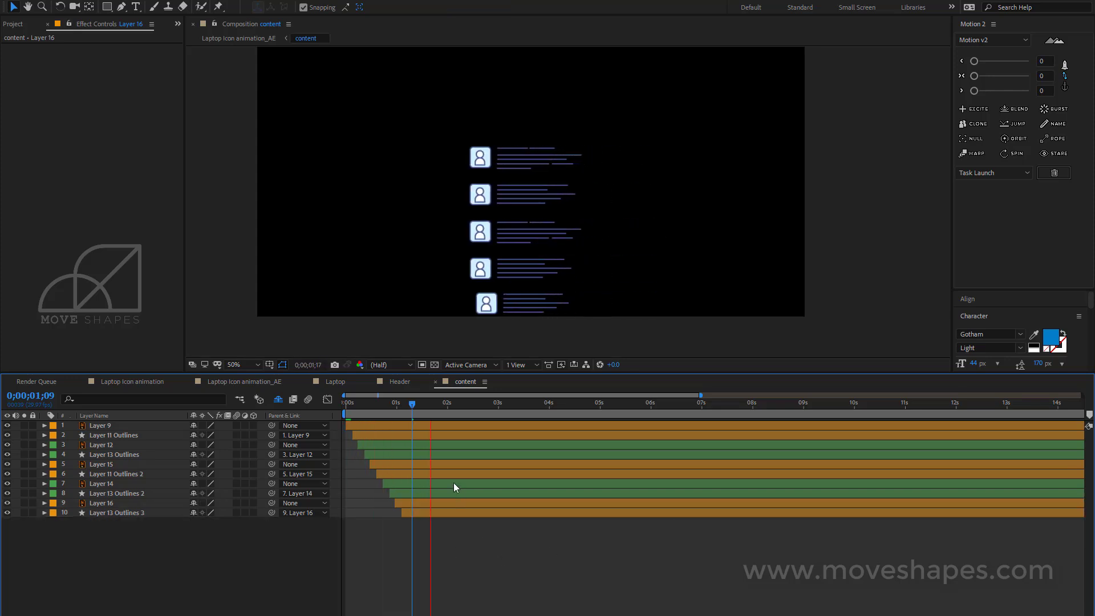
left_click_drag(357, 412, 483, 412)
Step: Reveal Position on all layers, apply Easy Ease to the five icons' Position keyframes, and preview the slide-in
key("u")
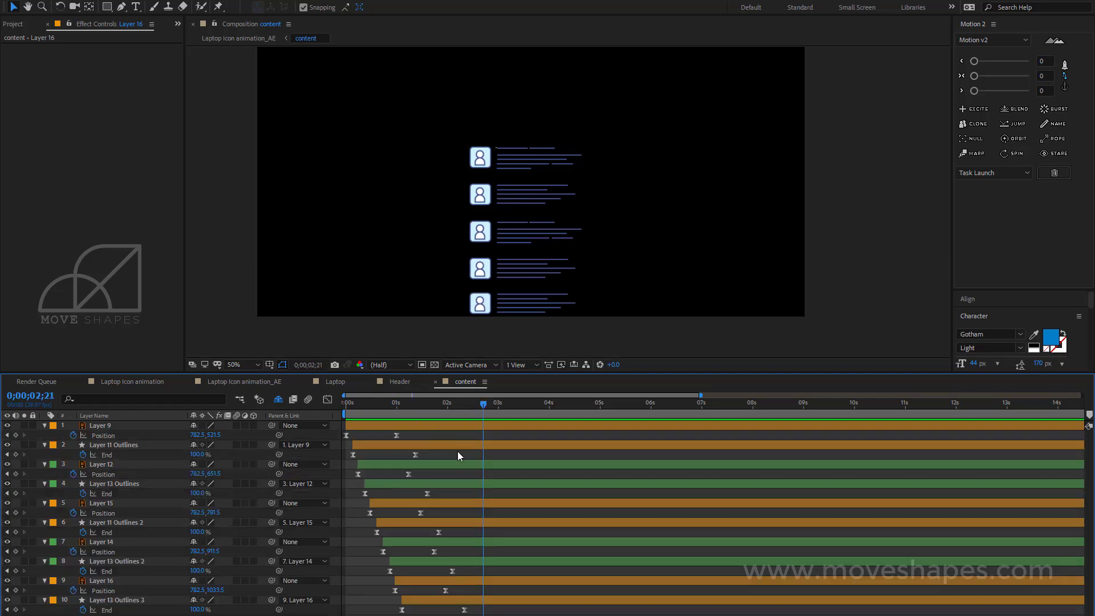
key("u")
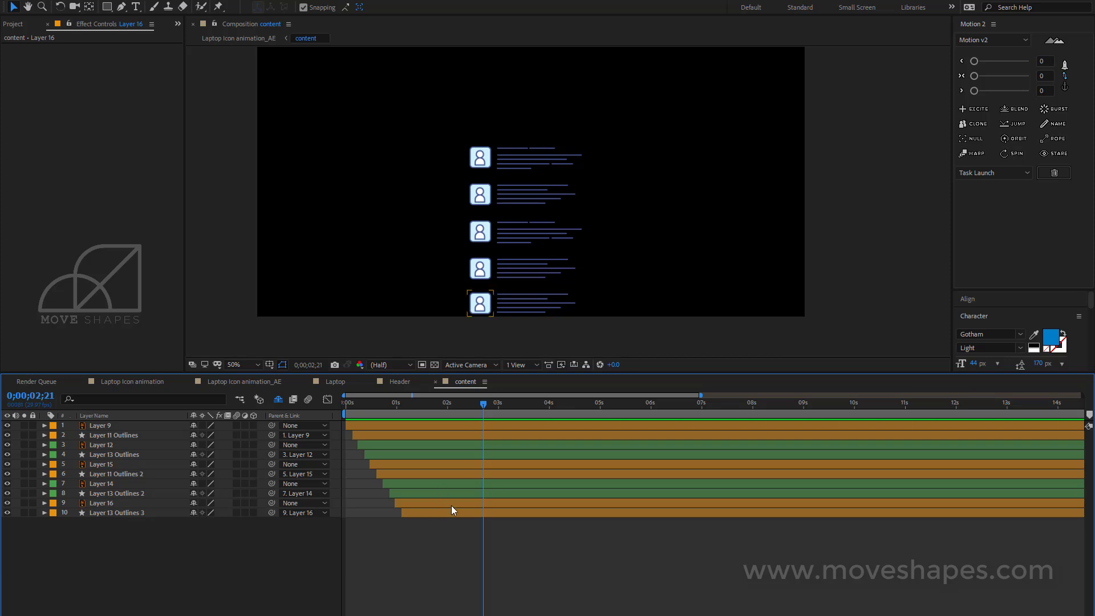
key("p")
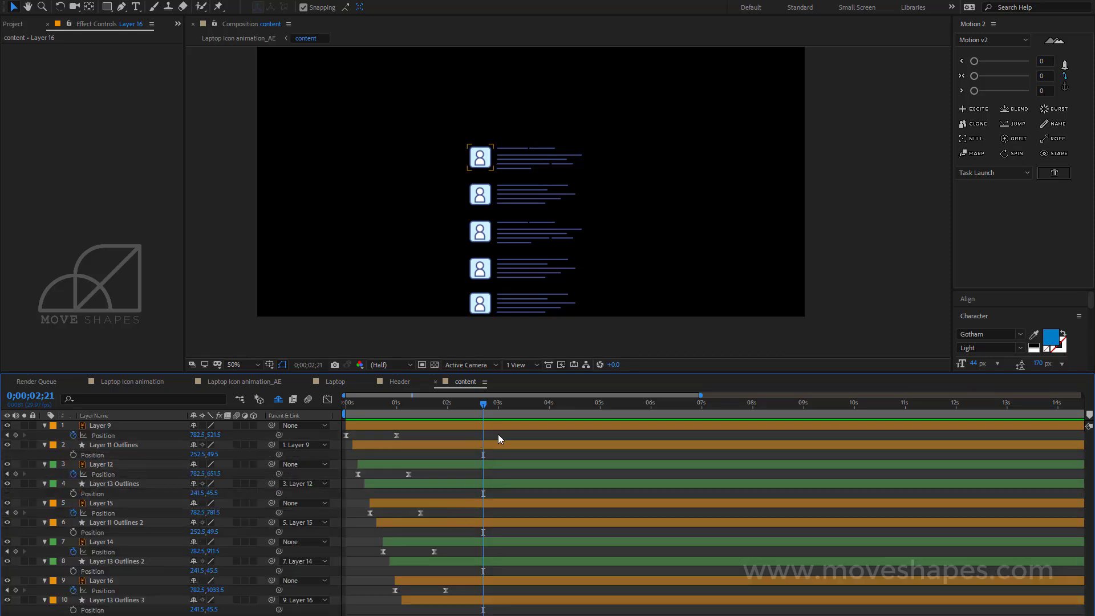
left_click_drag(498, 433, 328, 613)
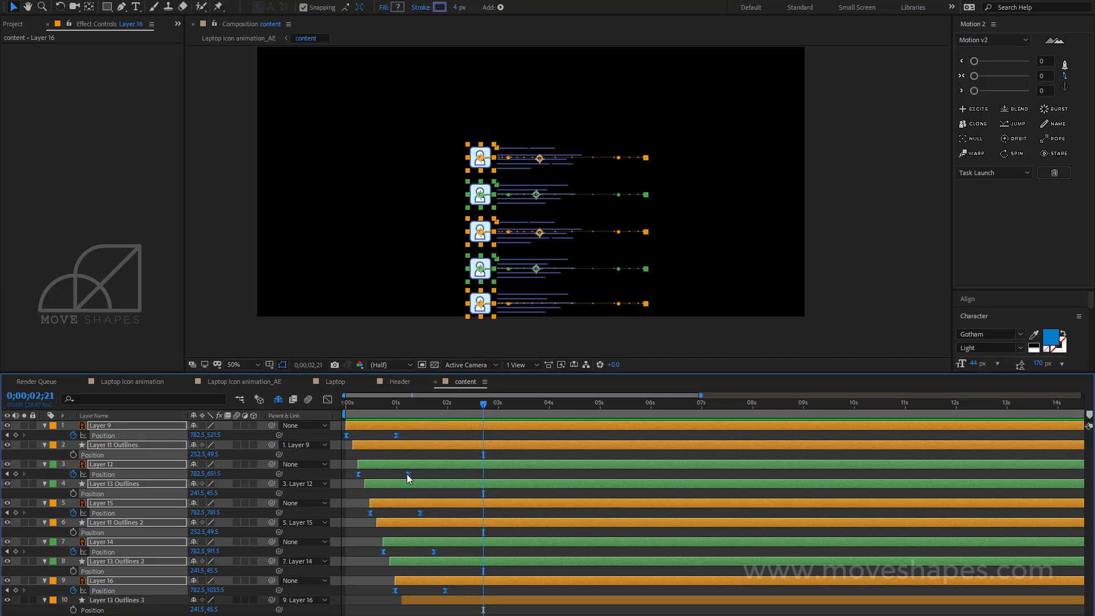
left_click(380, 430)
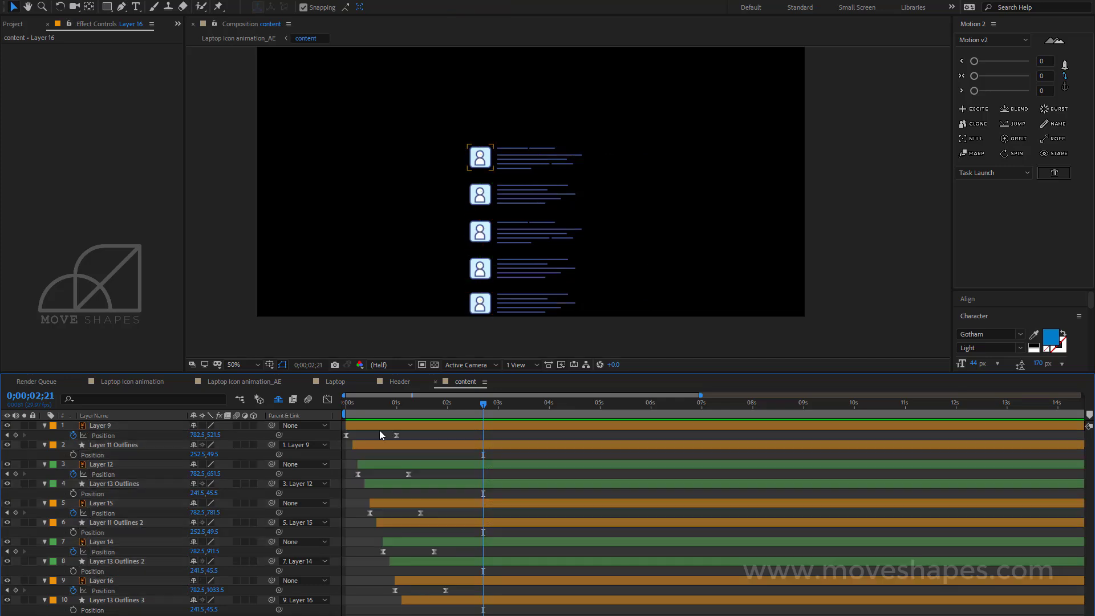
left_click_drag(456, 596, 344, 436)
right_click(346, 437)
mouse_move(433, 574)
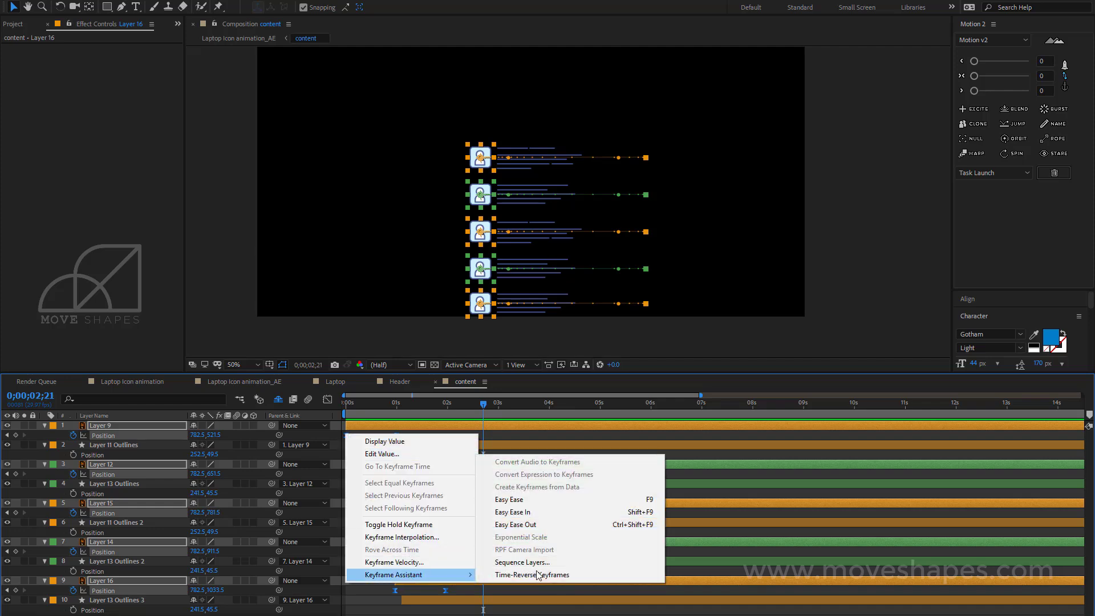
left_click(496, 499)
left_click(447, 475)
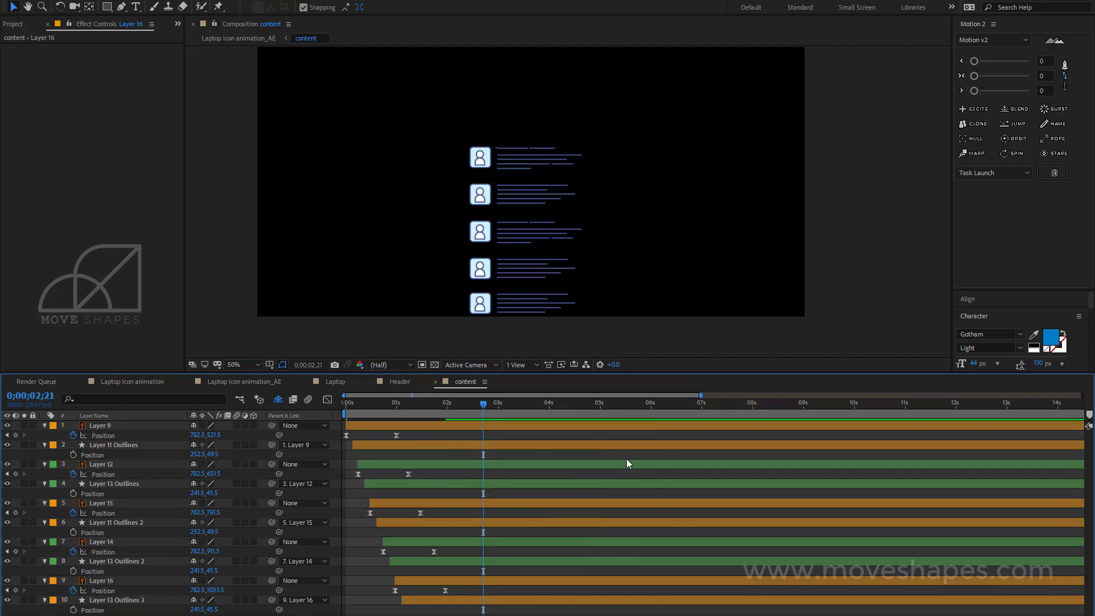
key("space")
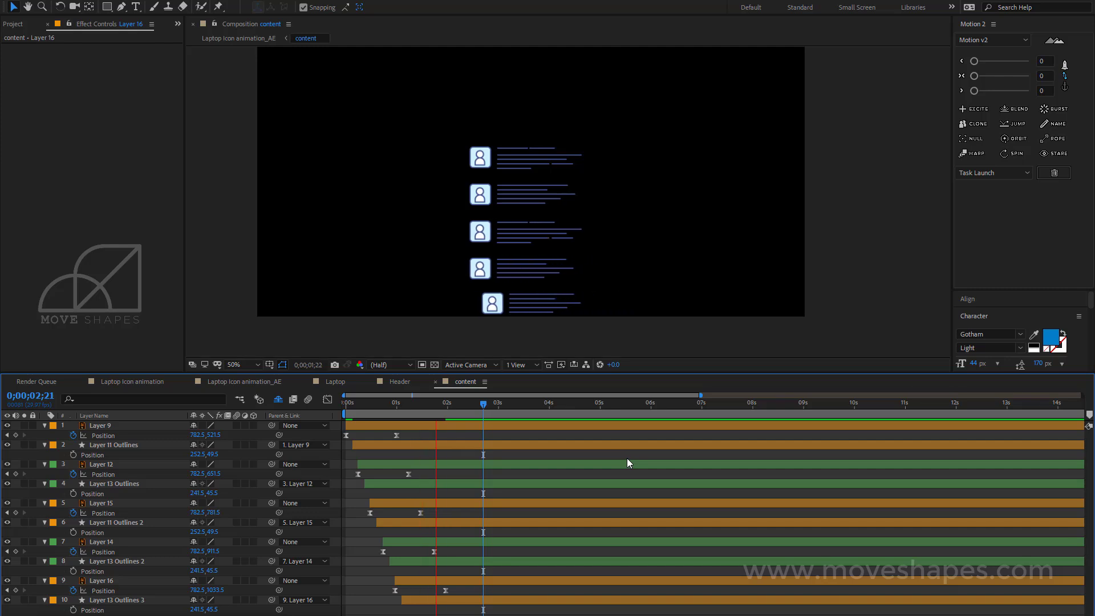
left_click(435, 405)
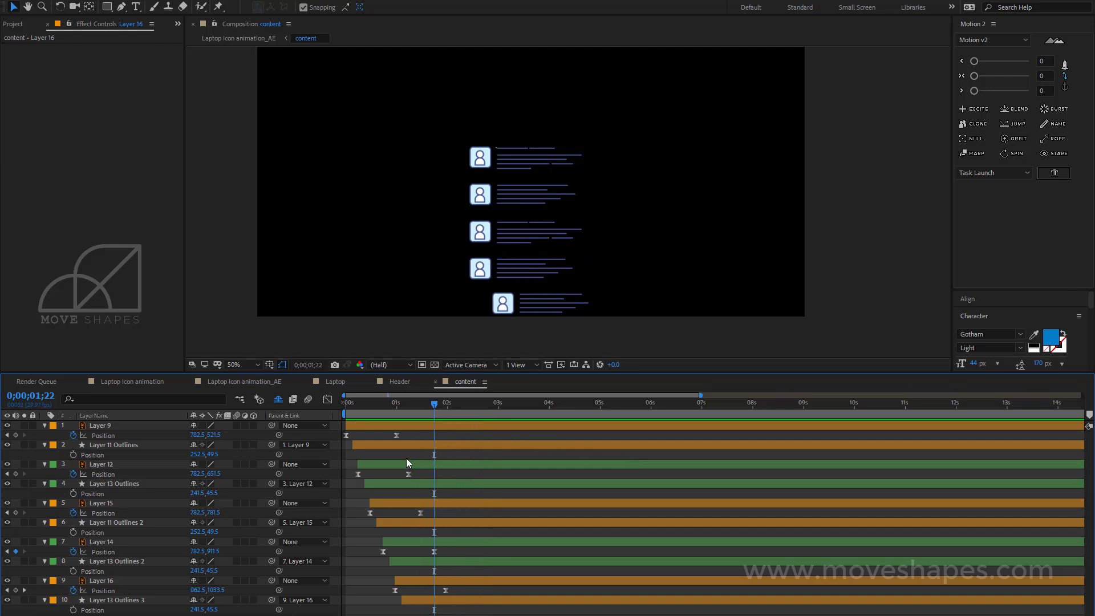
Step: Shift the layers of rows two to five earlier so the second row starts about 3 frames after the first
left_click(391, 466)
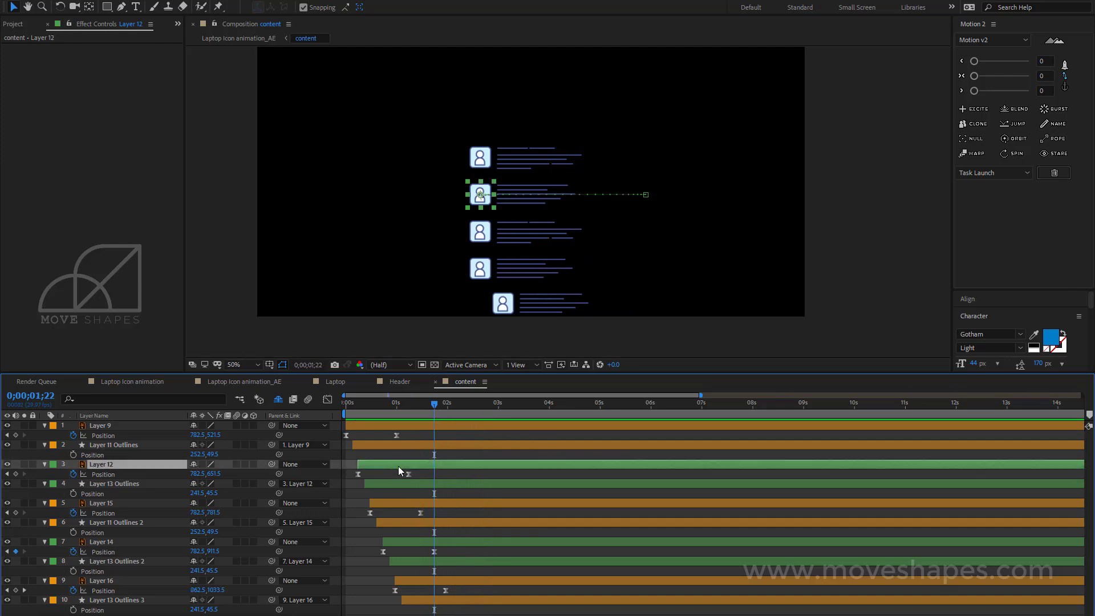
left_click(406, 457)
left_click(399, 464)
left_click(423, 600, "shift")
left_click_drag(382, 466, 375, 468)
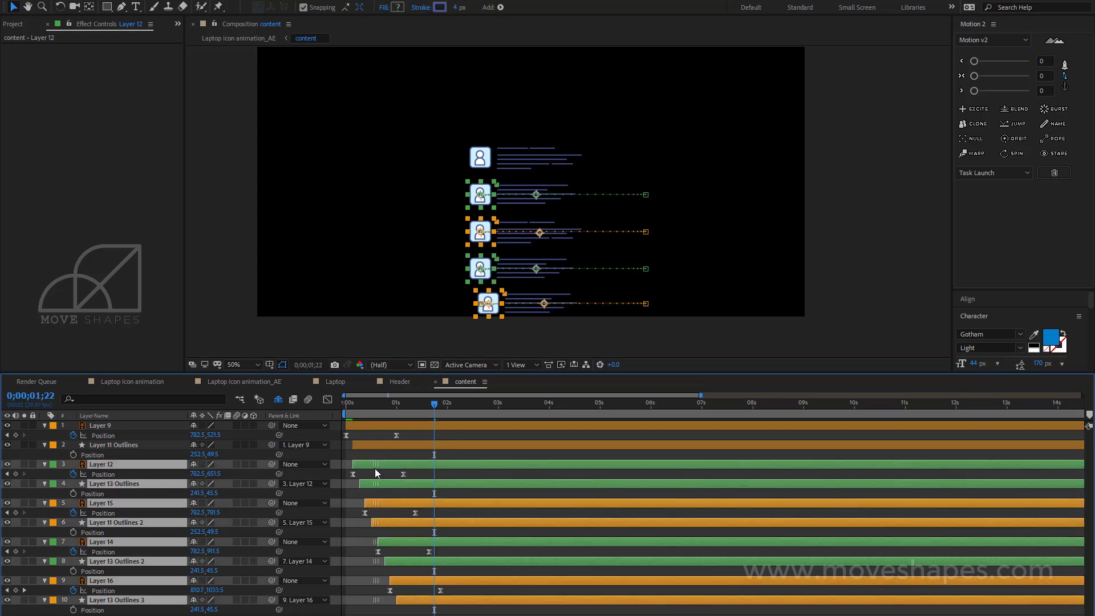
left_click(375, 493)
Step: Shift the lower rows' layers earlier so the third and fourth rows each start about 3 frames after the row above
left_click(377, 503)
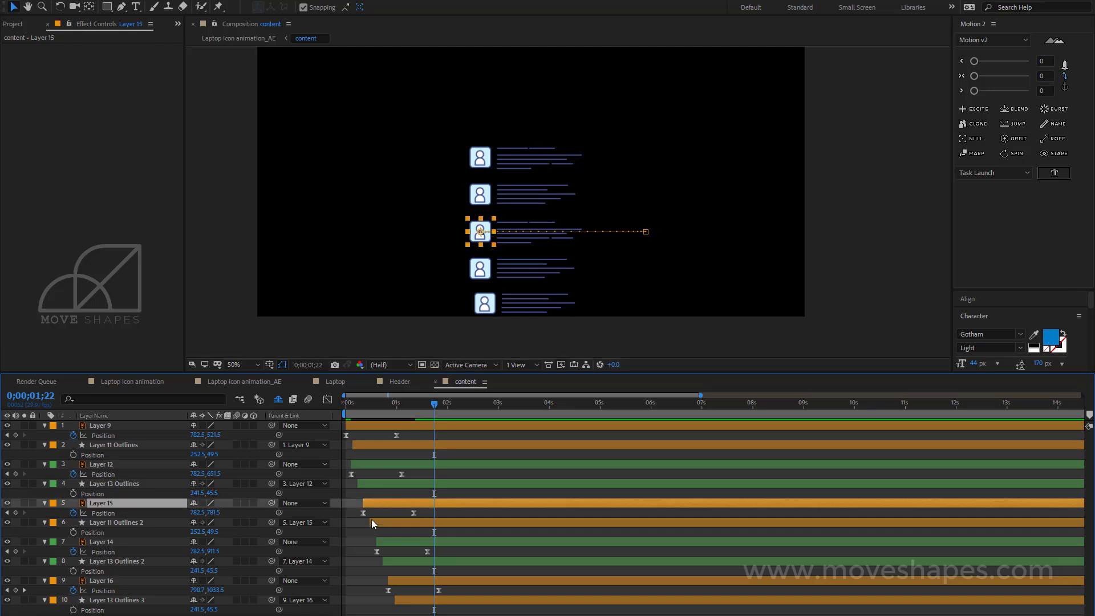
left_click(408, 600, "shift")
left_click_drag(381, 504, 371, 507)
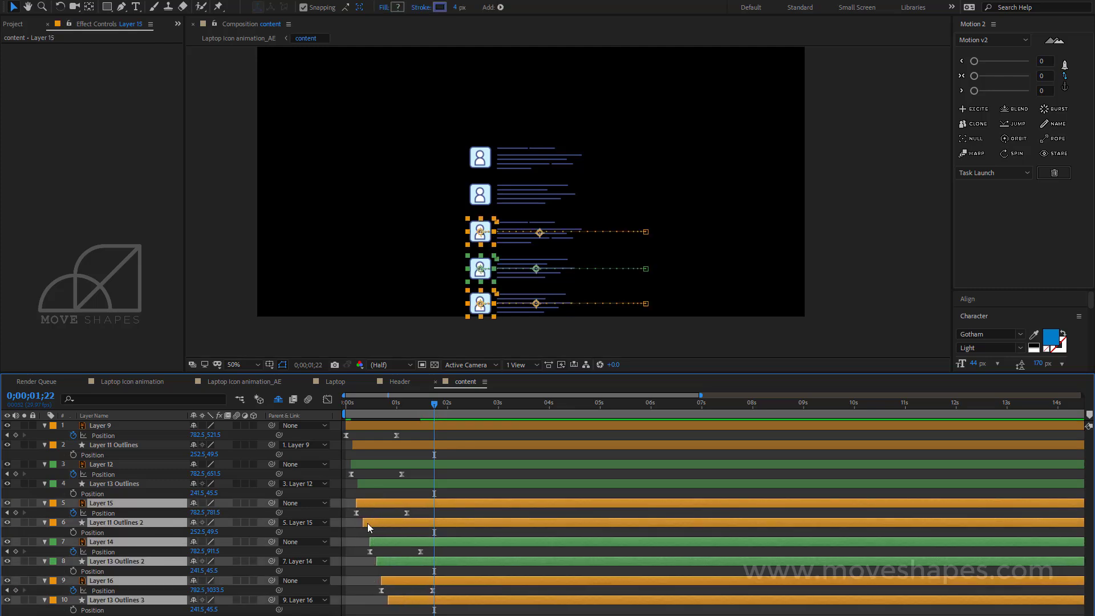
left_click(376, 541)
left_click(414, 600, "shift")
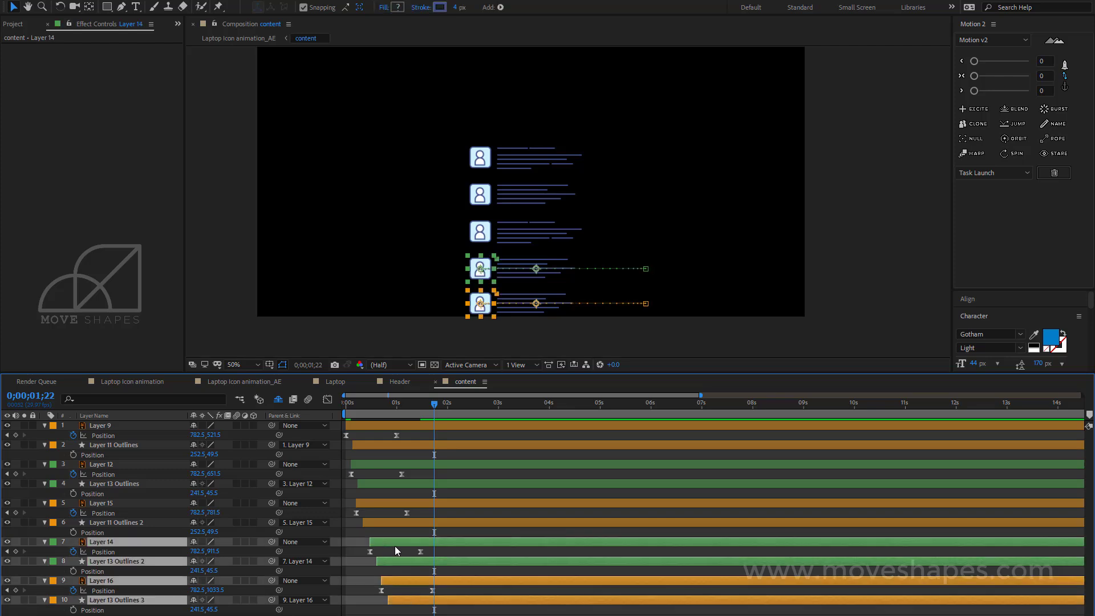
left_click_drag(394, 545, 384, 542)
left_click(385, 545)
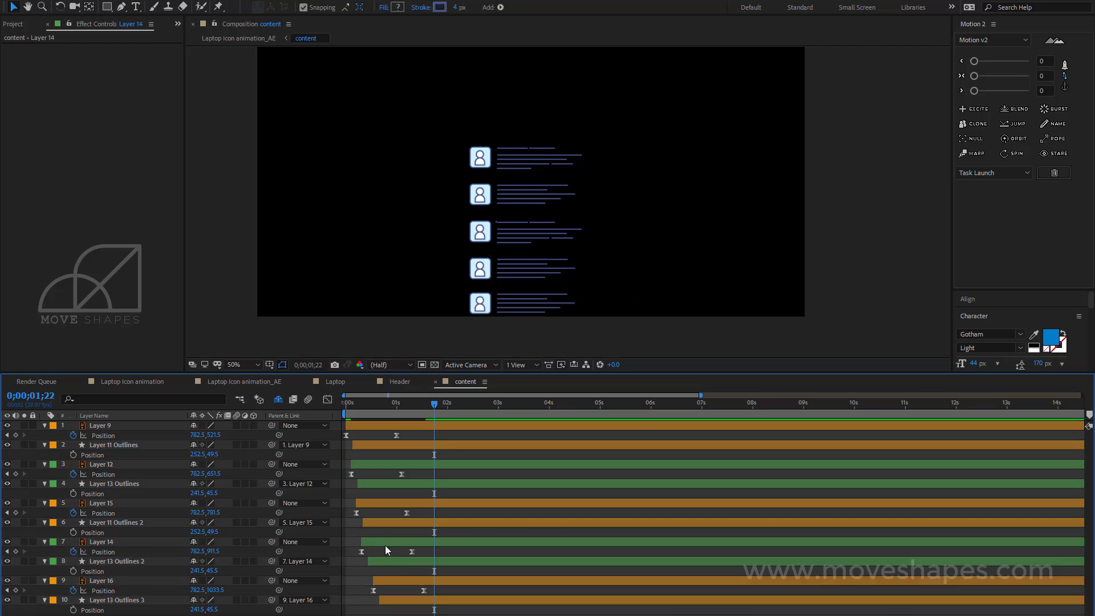
Step: Shift Layer 16 and Layer 13 Outlines 3 earlier to start about 2 frames after the fourth row, and preview the slide-in
left_click(395, 581)
left_click(397, 599, "shift")
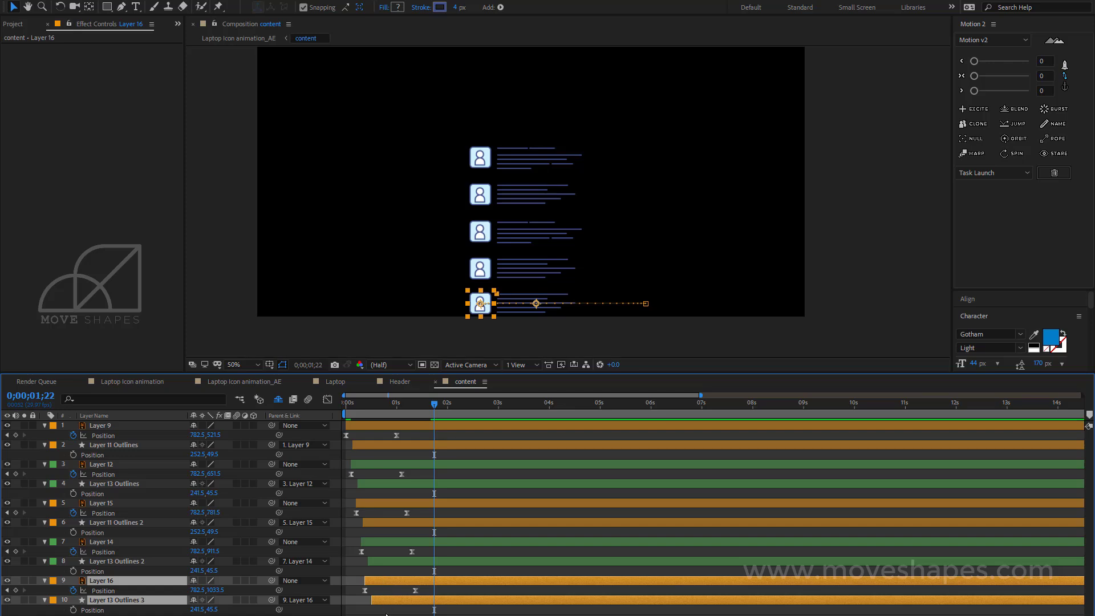
left_click(485, 574)
key("space")
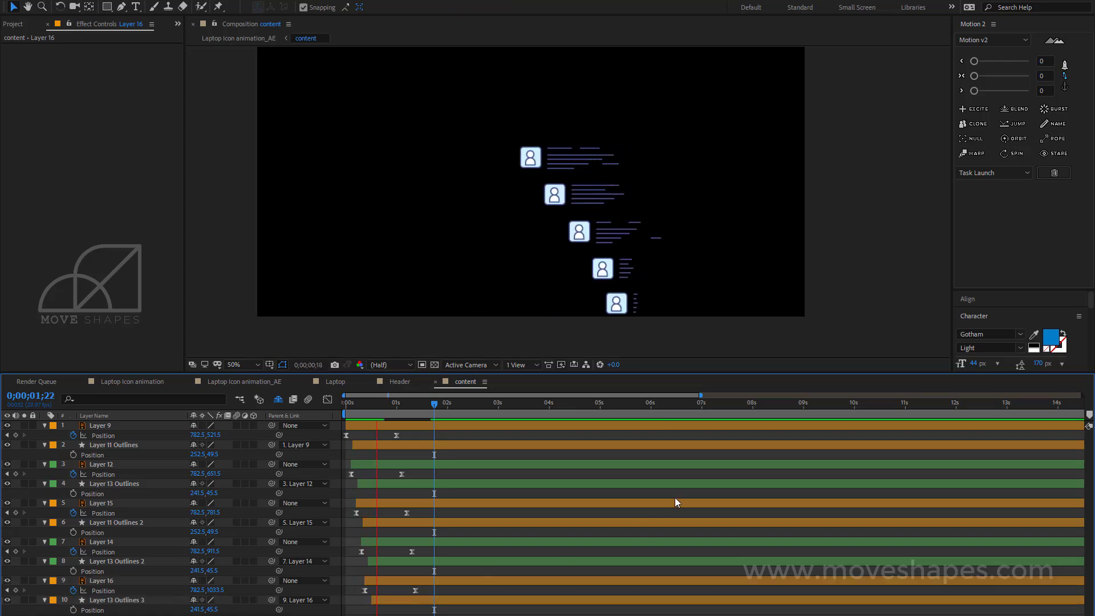
left_click_drag(349, 406, 434, 421)
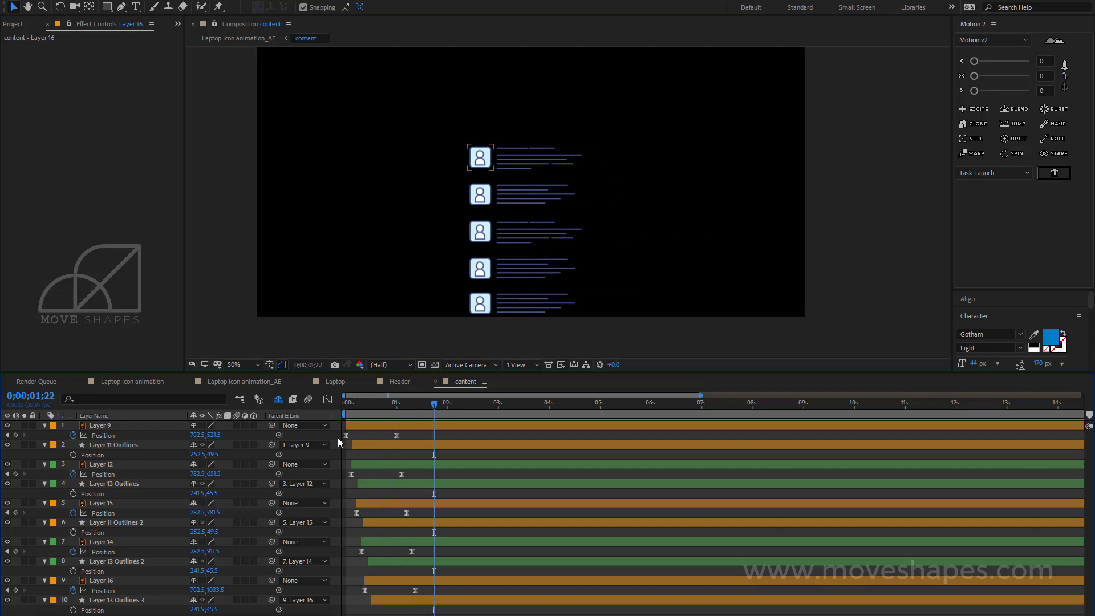
Step: Return to the Laptop Icon animation_AE composition and go to 0;00;02;09
left_click(239, 399)
left_click(167, 408)
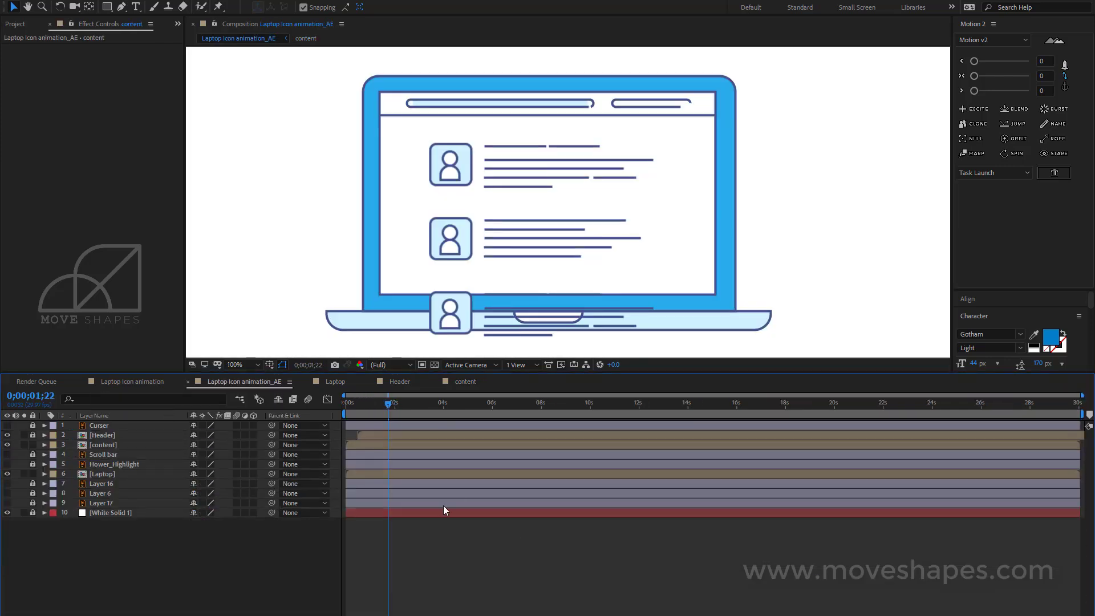
mouse_move(389, 402)
left_mouse_down()
mouse_move(356, 412)
mouse_move(425, 416)
mouse_move(359, 430)
mouse_move(403, 434)
left_mouse_up()
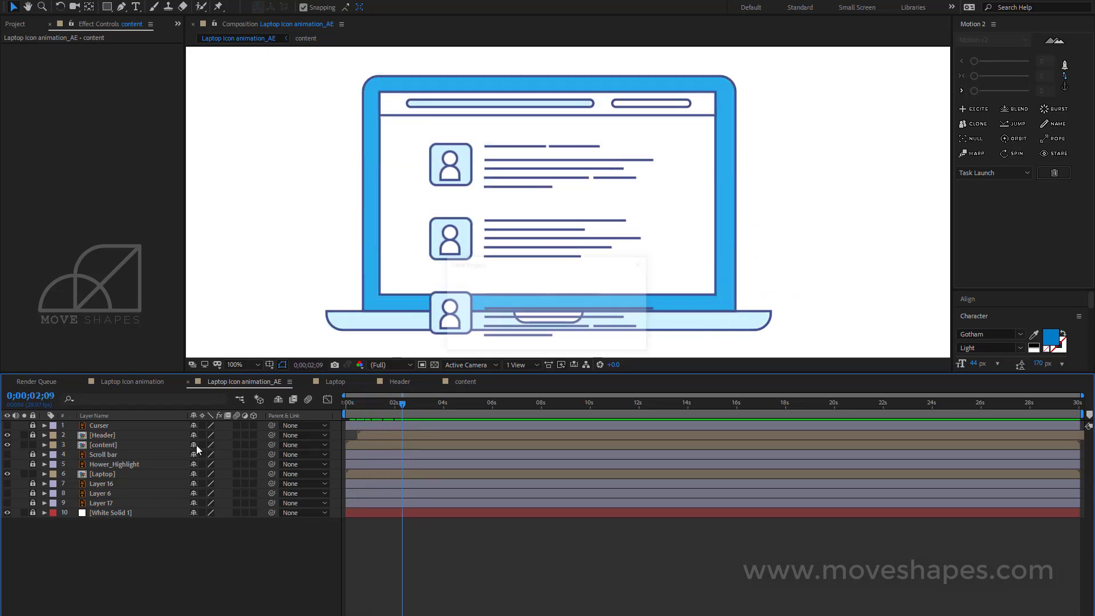
Step: Reveal the content layer's Position and move the layer up to 960.0, 520.0
left_click(109, 447)
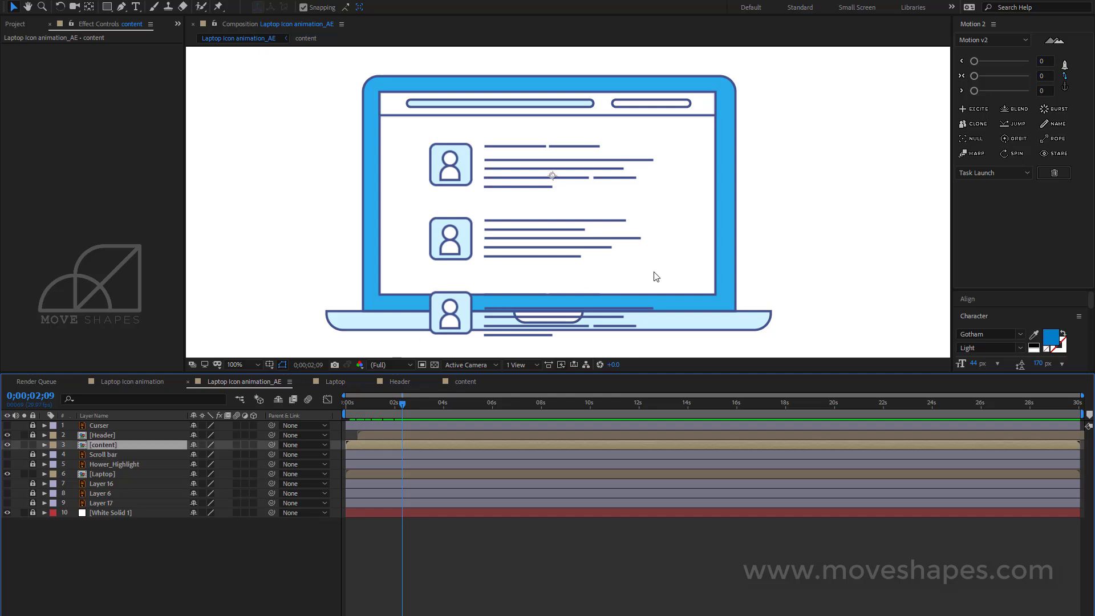
key("shift+Up")
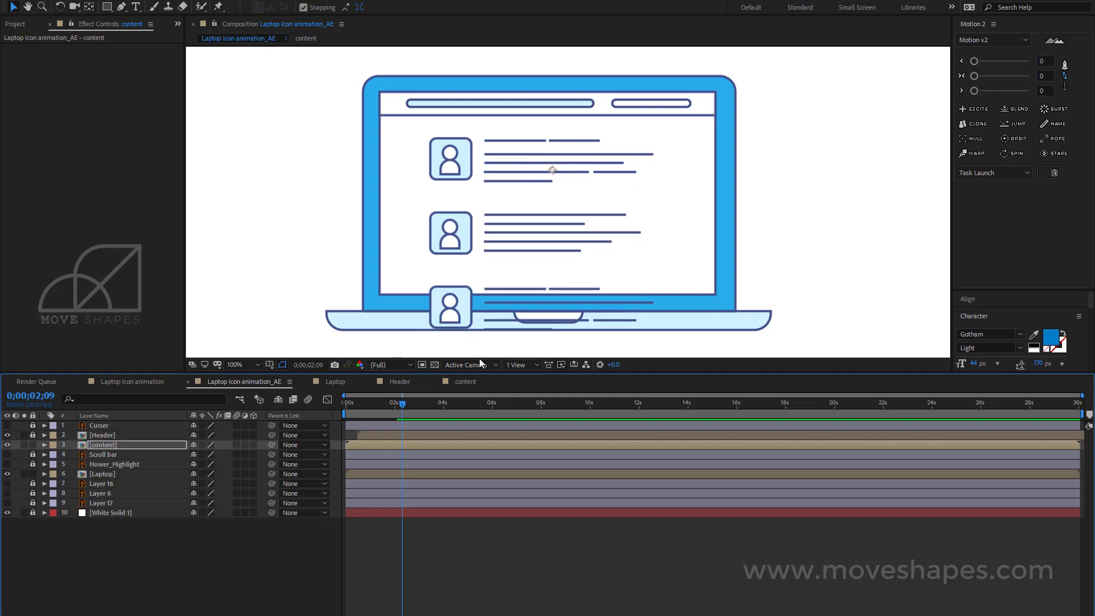
key("ctrl+z")
key("p")
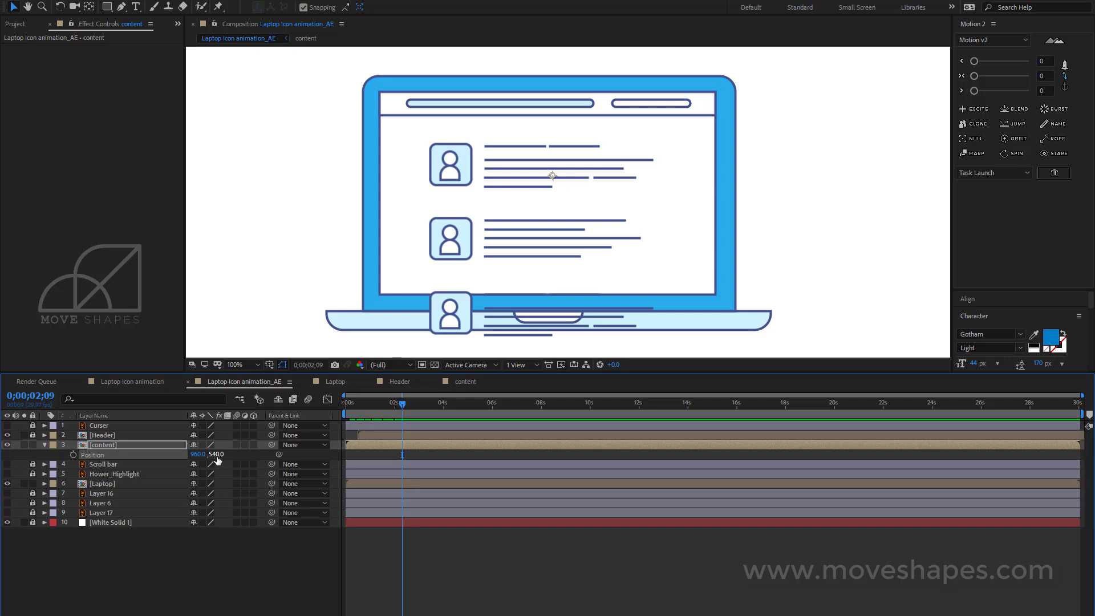
left_click_drag(218, 460, 198, 464)
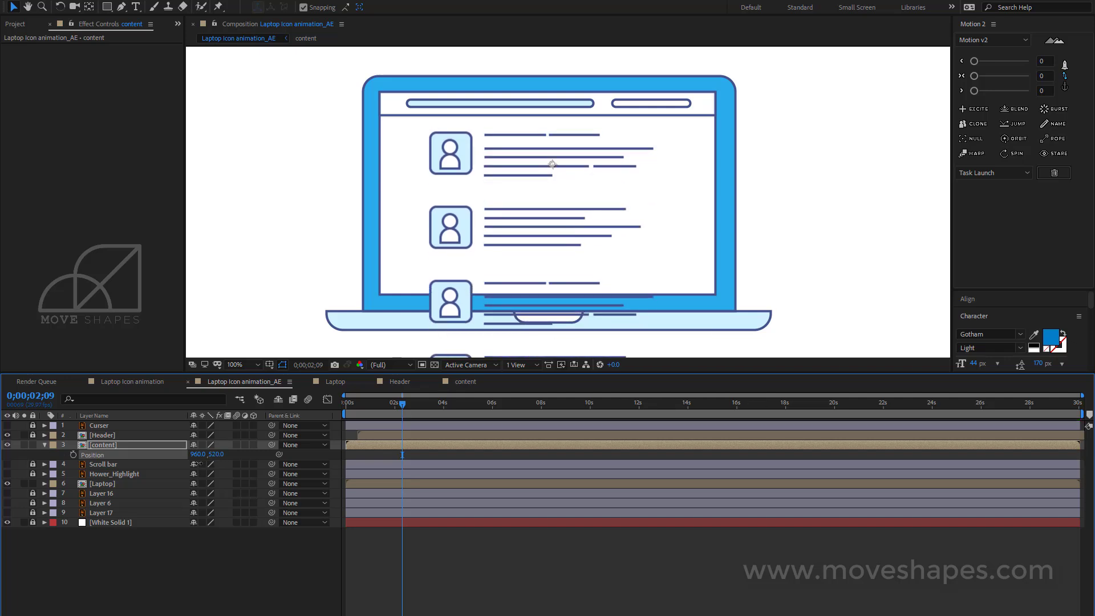
Step: Scrub through the content's slide-in around two seconds and collapse the content layer's properties
left_click(437, 567)
mouse_move(403, 402)
left_mouse_down()
mouse_move(330, 423)
mouse_move(371, 426)
mouse_move(343, 437)
mouse_move(405, 438)
left_mouse_up()
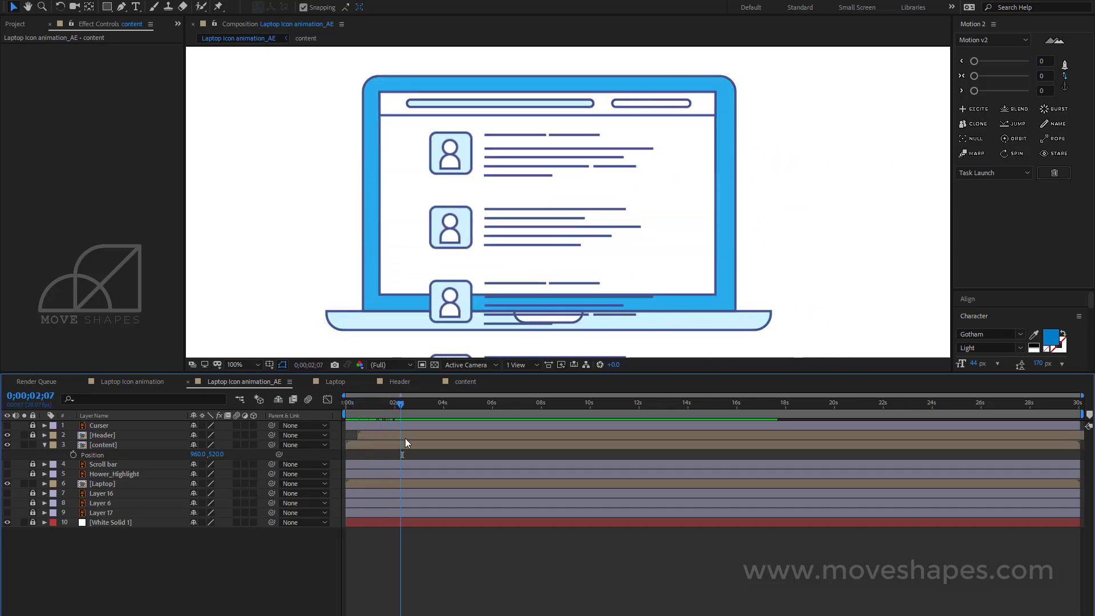
left_click(45, 445)
left_click(103, 447)
left_click(125, 528)
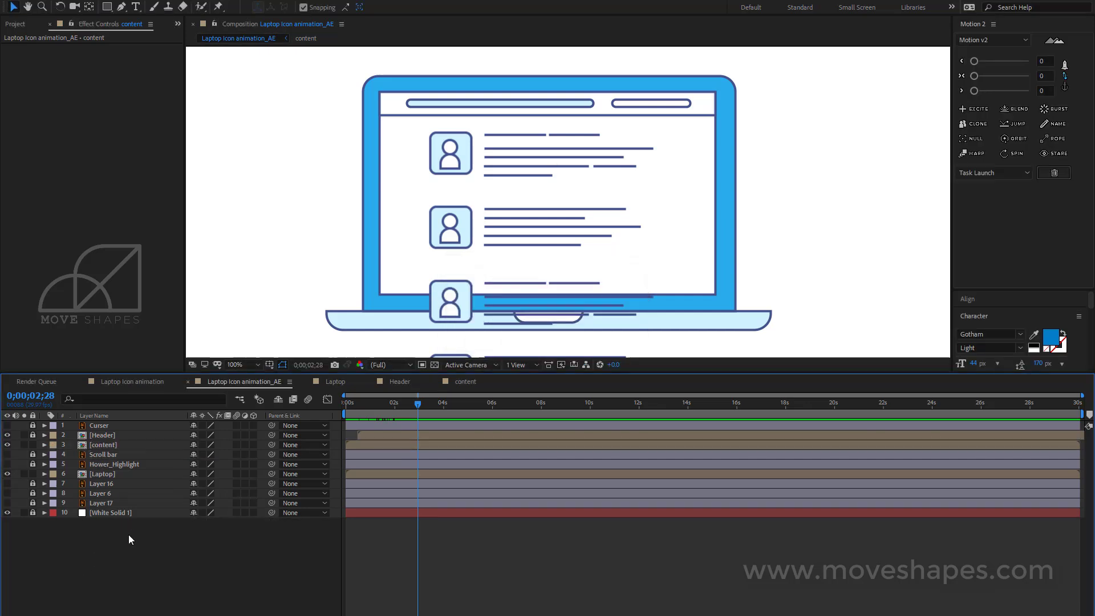
Step: Set the Rectangle tool to draw shapes with a solid colour fill and no stroke
left_click(106, 7)
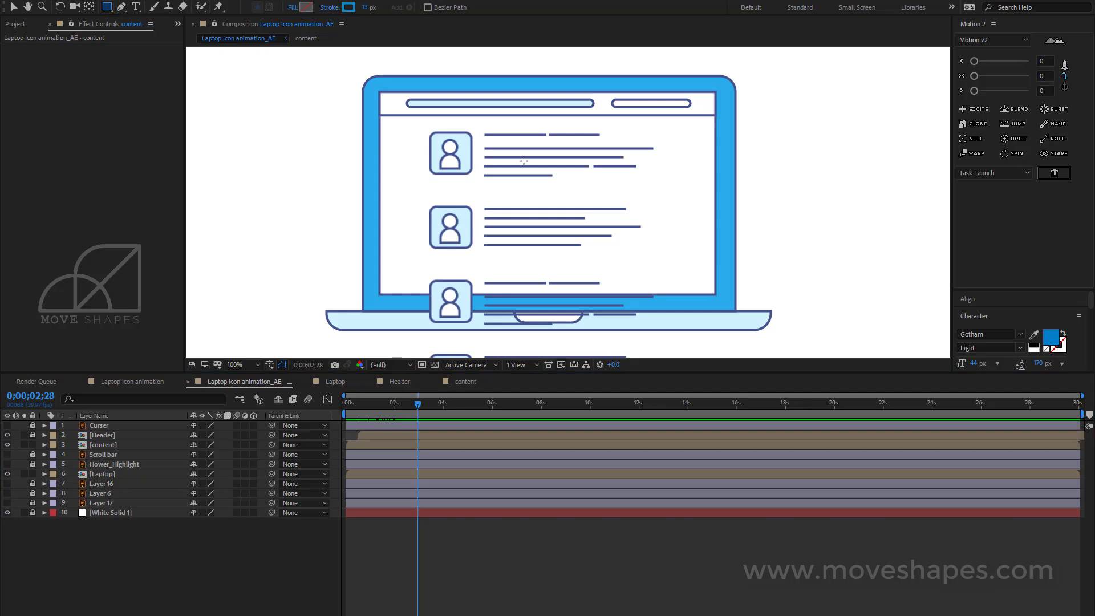
left_click(294, 7)
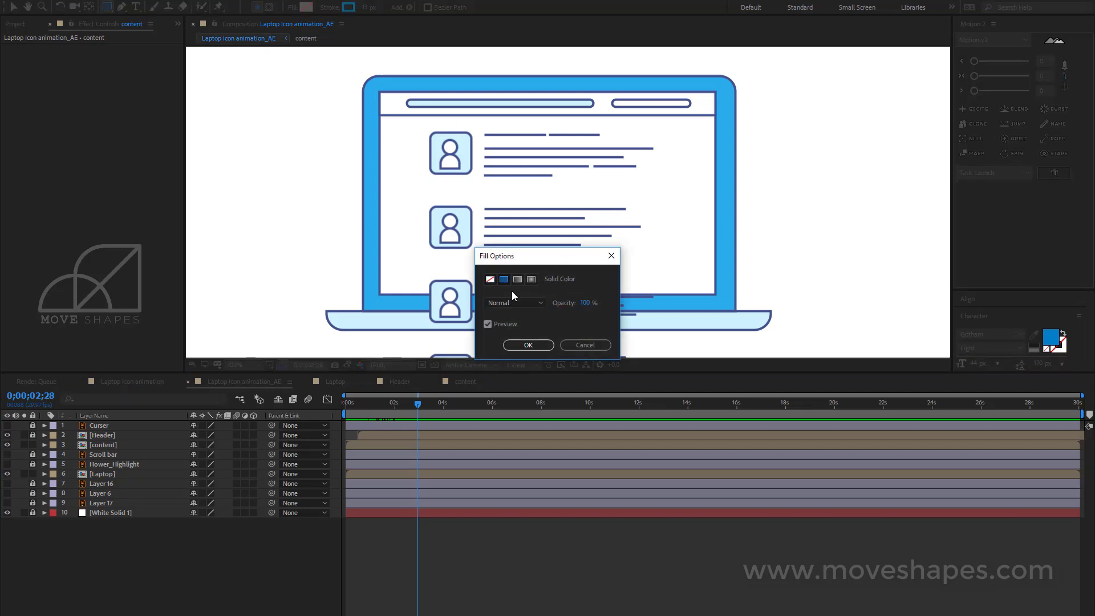
left_click(523, 346)
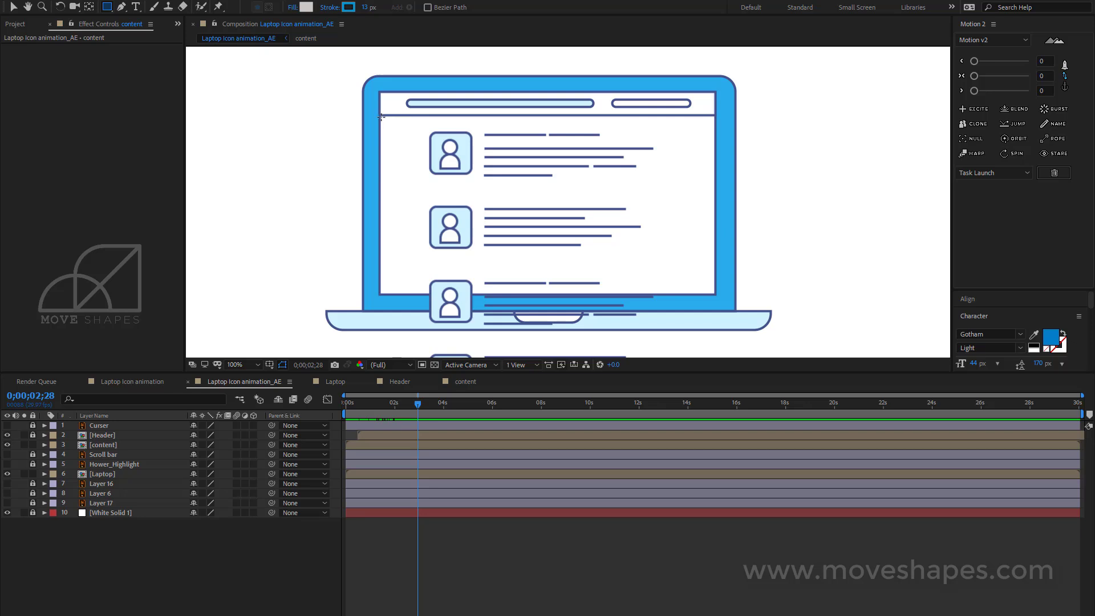
mouse_move(381, 117)
left_mouse_down()
mouse_move(573, 269)
mouse_move(649, 287)
left_mouse_up()
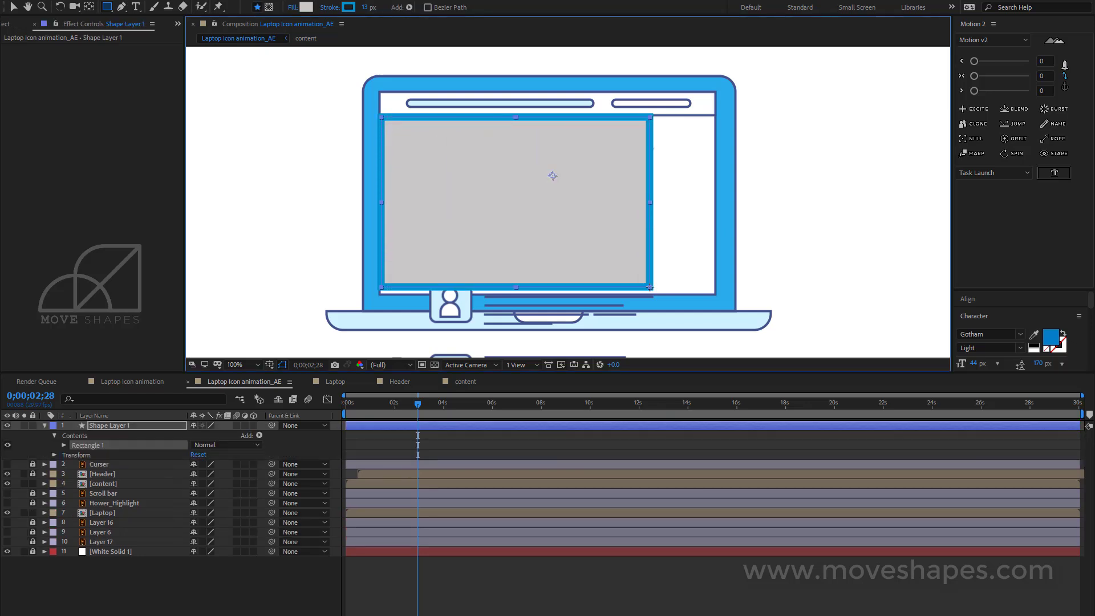
key("ctrl+z")
left_click(330, 8)
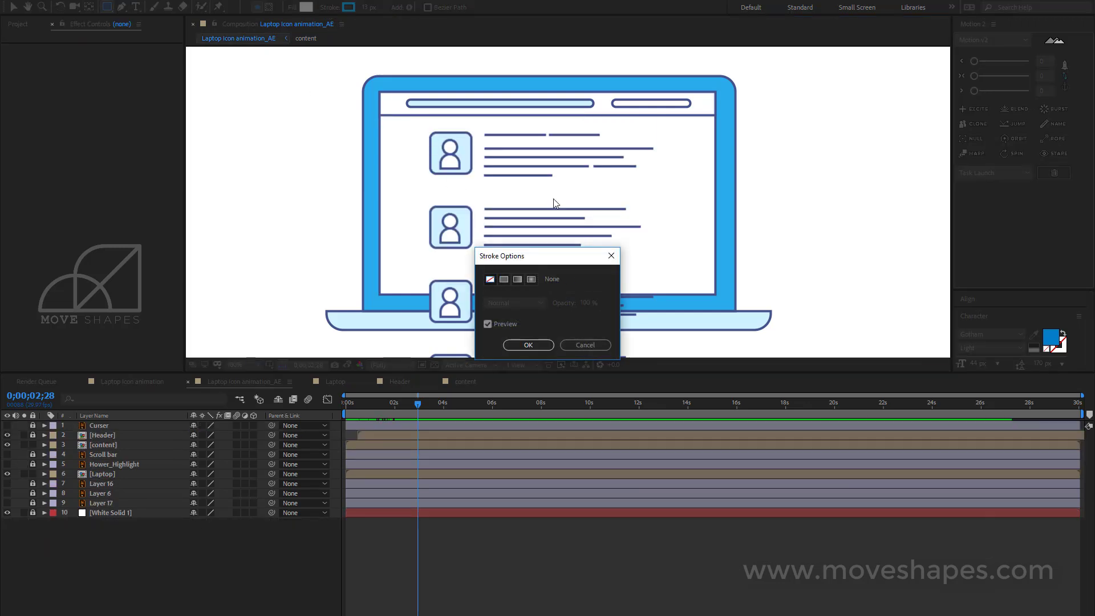
left_click(528, 344)
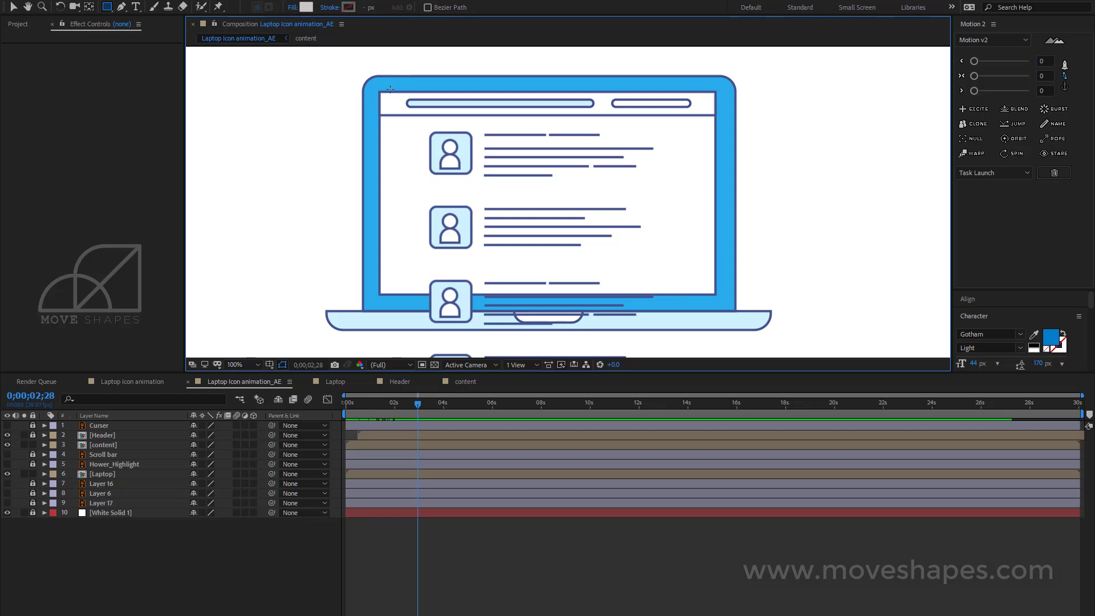
Step: Set the shape fill to red E30F0F and draw a rectangle covering the laptop screen area below the header
left_click(306, 8)
left_click(946, 265)
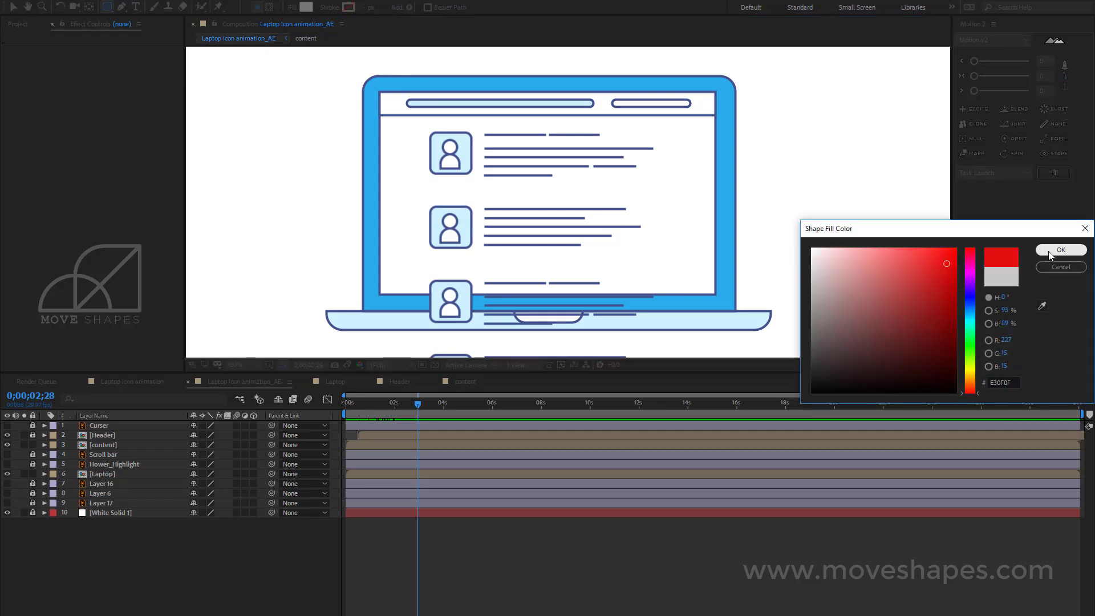
left_click(1060, 249)
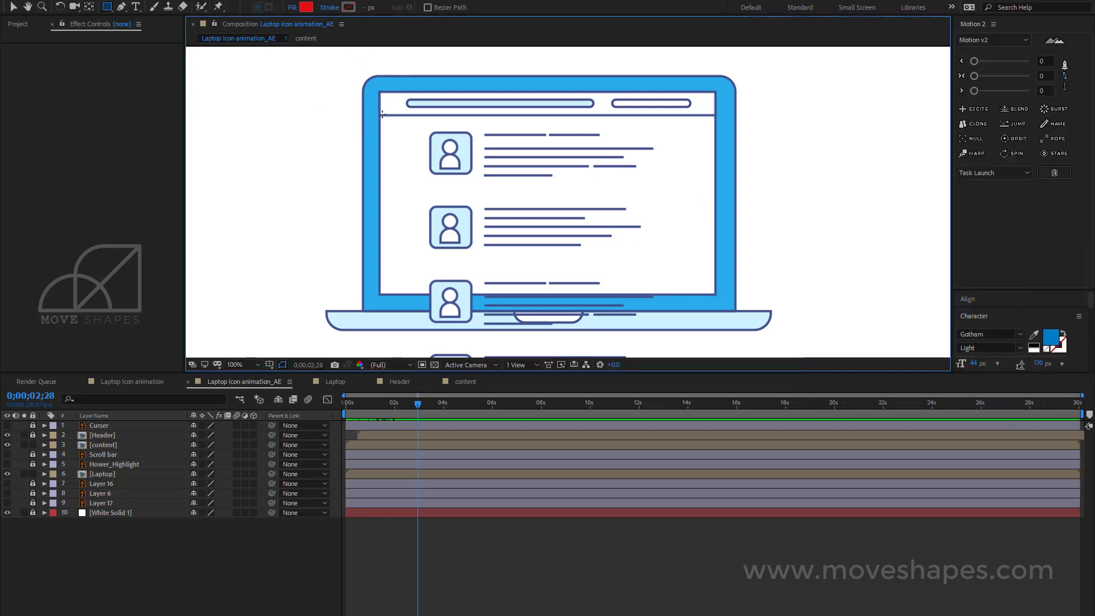
left_click_drag(382, 115, 713, 293)
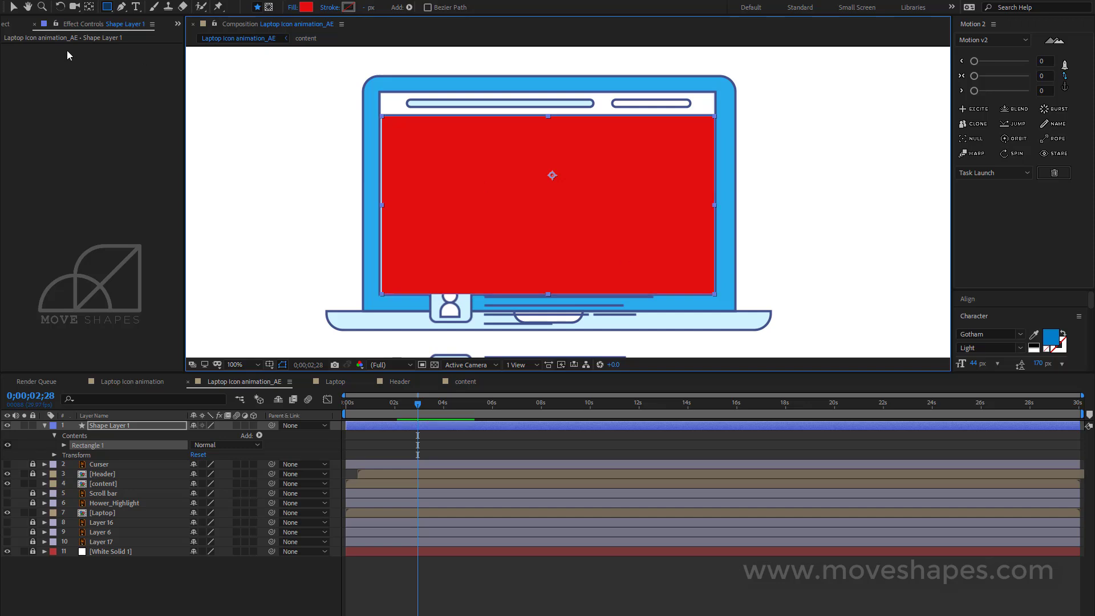
key("v")
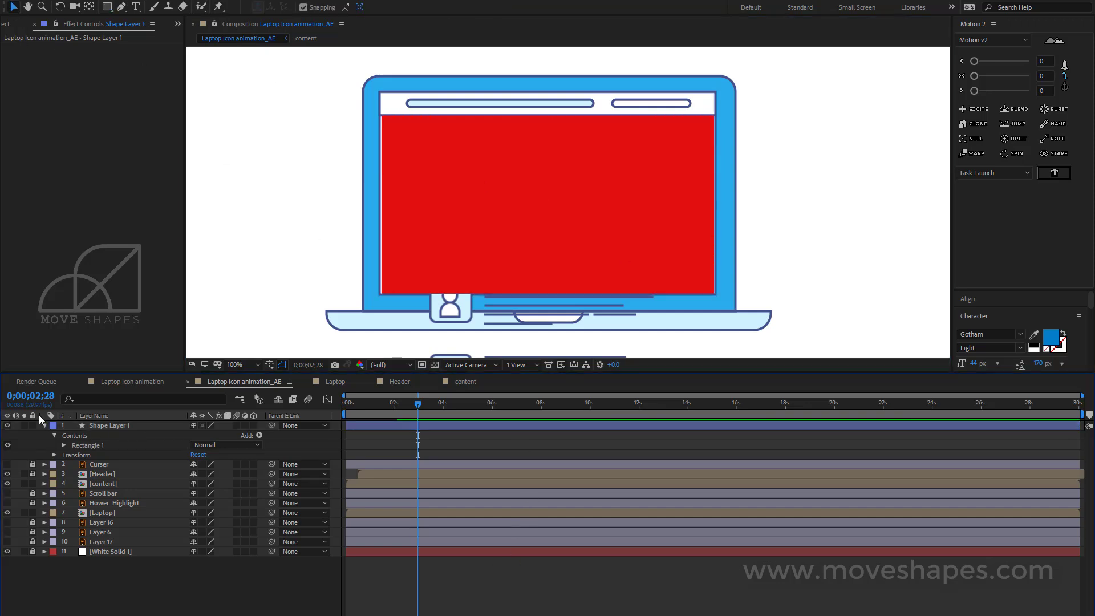
Step: Collapse the new red shape layer and rename it Mask
left_click(44, 425)
left_click(100, 426)
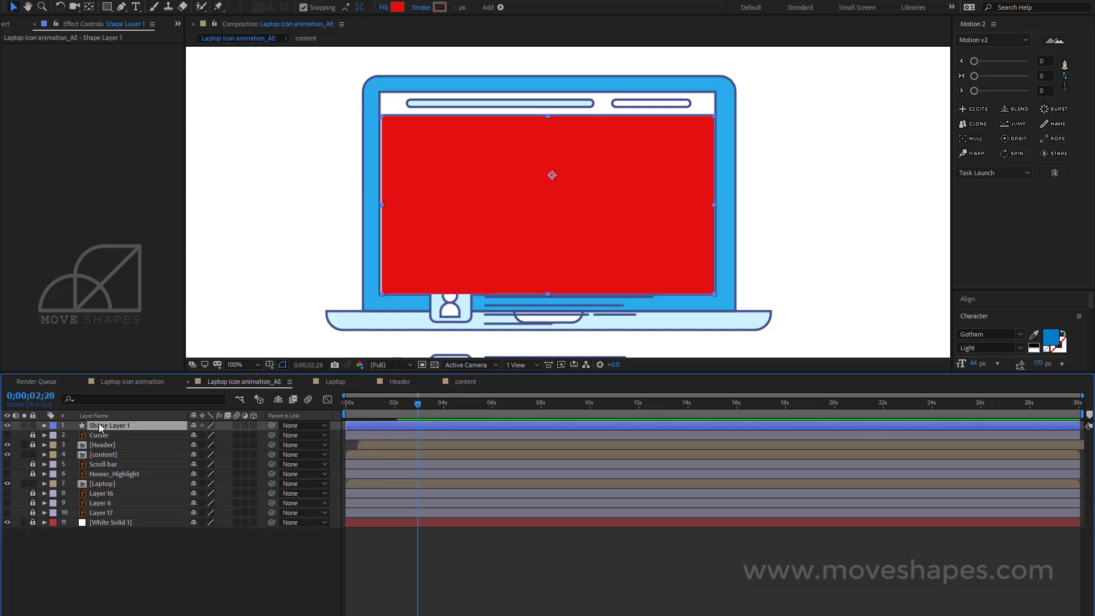
right_click(100, 428)
left_click(117, 421)
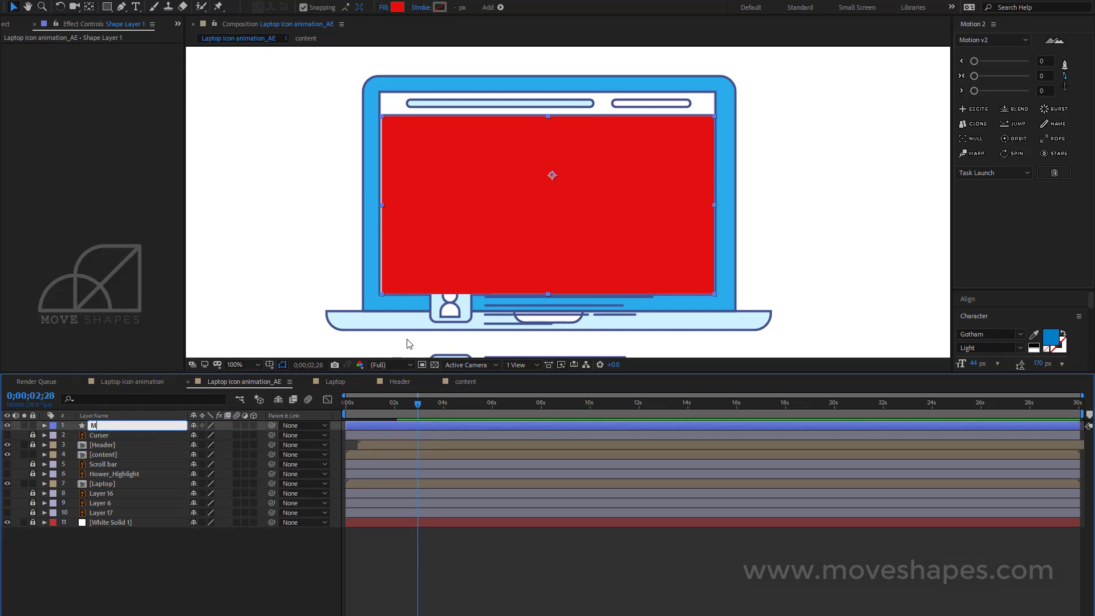
type("Mask")
key("Return")
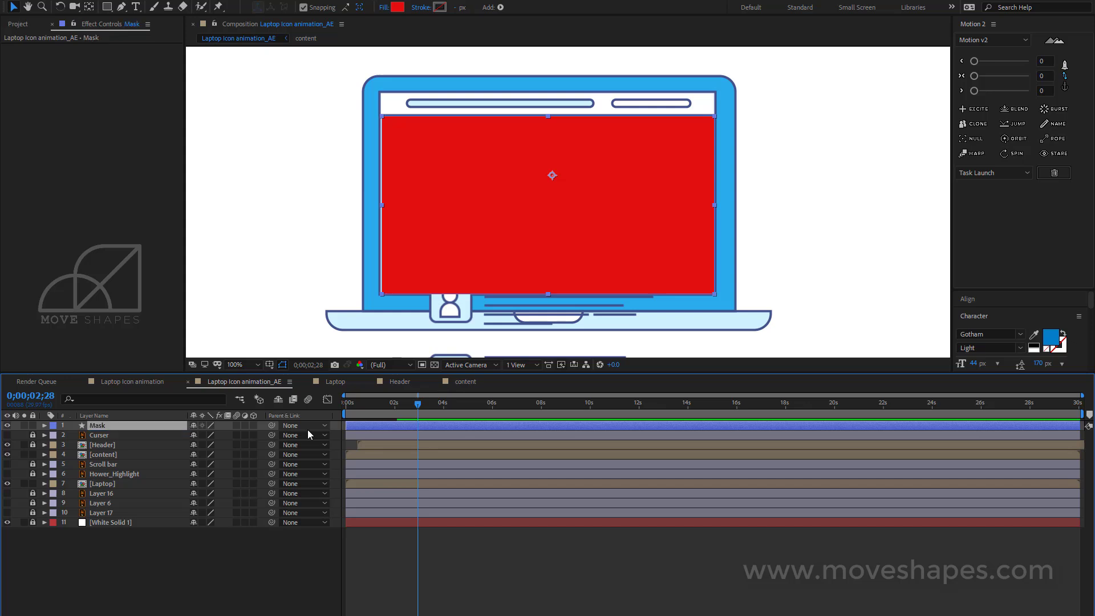
Step: Place the Mask layer directly above content and set content's track matte to Alpha Matte "Mask"
left_click_drag(116, 431, 107, 452)
left_click(106, 454)
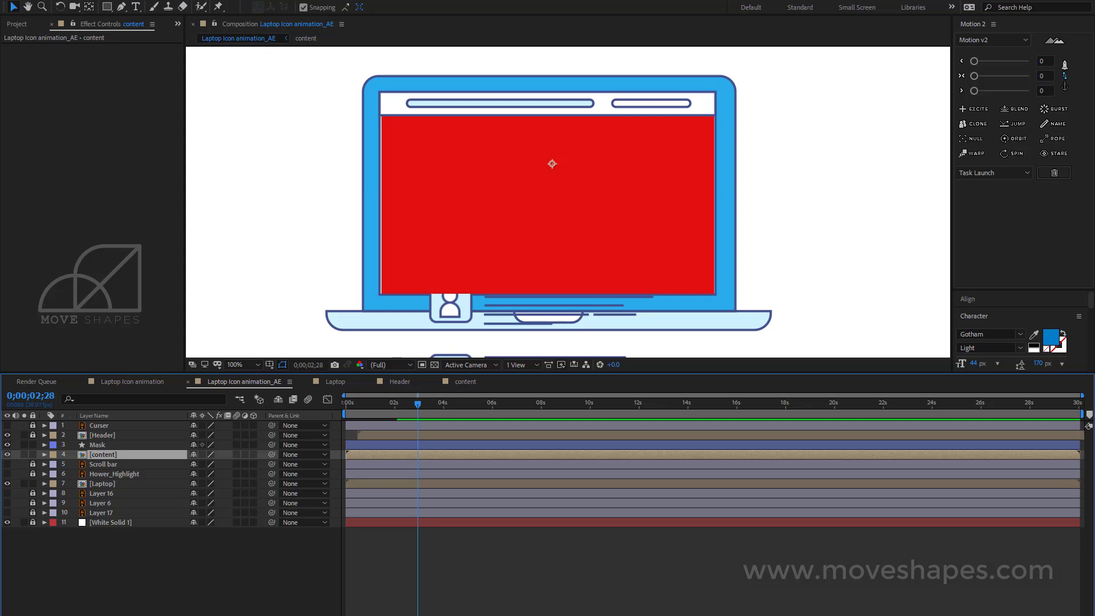
key("F4")
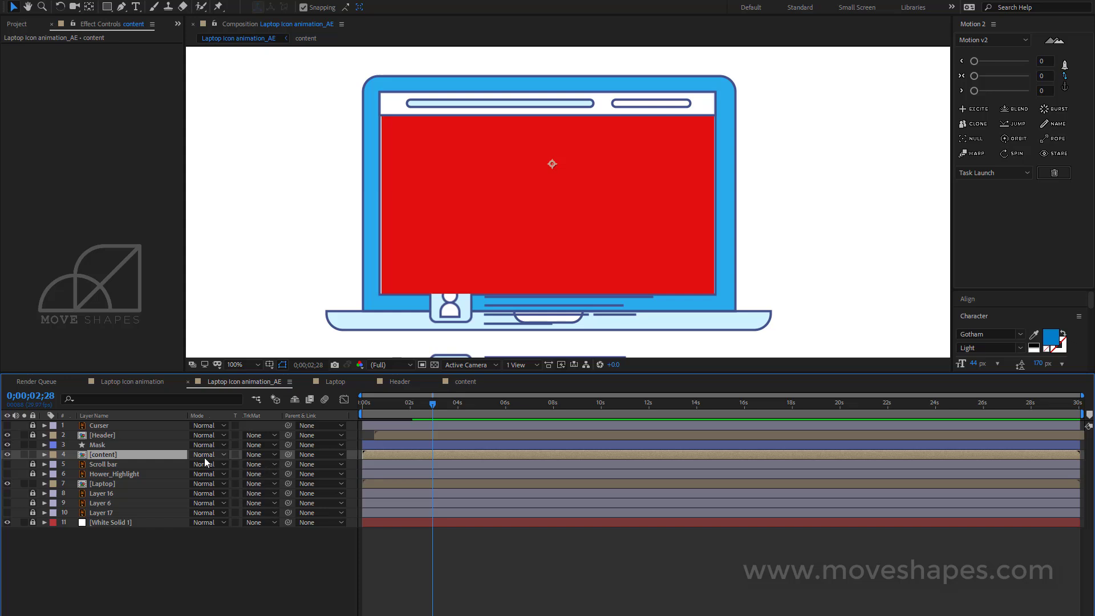
left_click(272, 456)
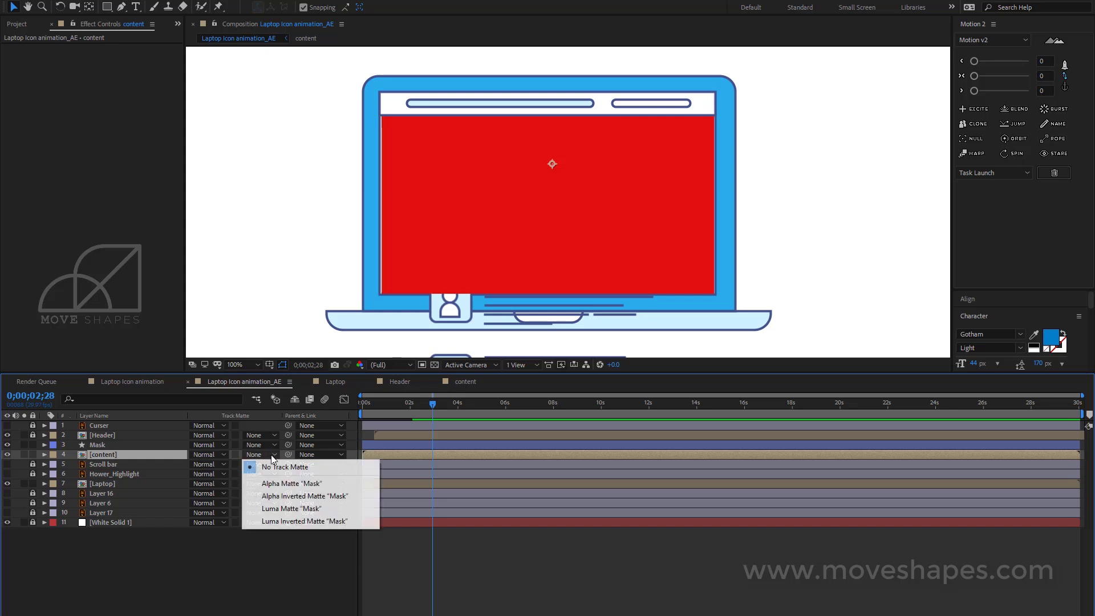
left_click(297, 483)
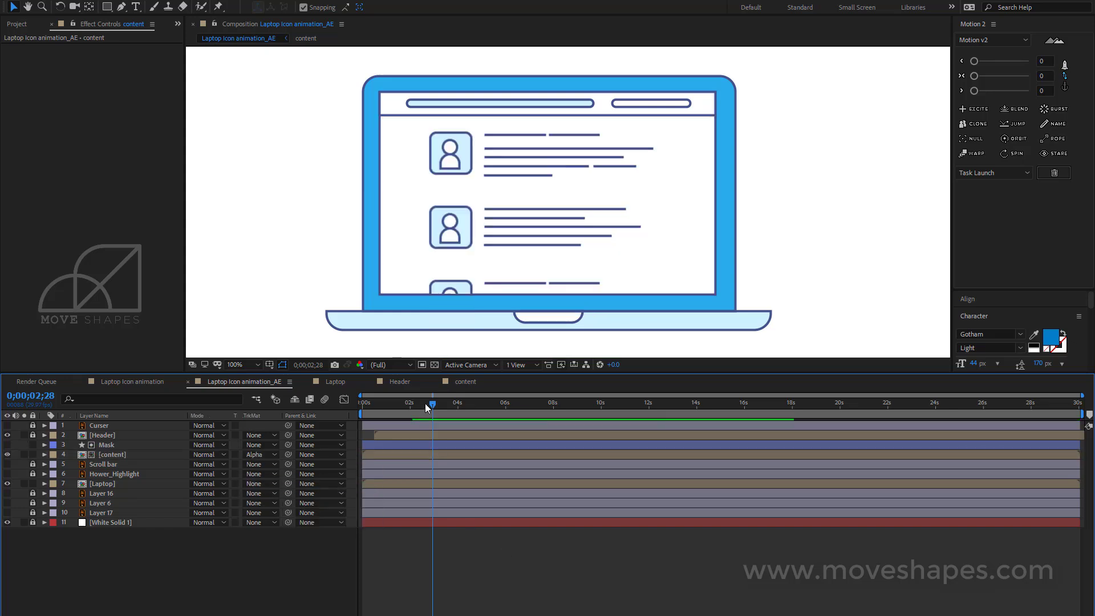
Step: Shift the Mask and content layers together so they start just after the Header layer, and preview the timing
left_click_drag(427, 407, 404, 448)
left_click(103, 446)
left_click(108, 455, "shift")
left_click_drag(374, 408, 413, 410)
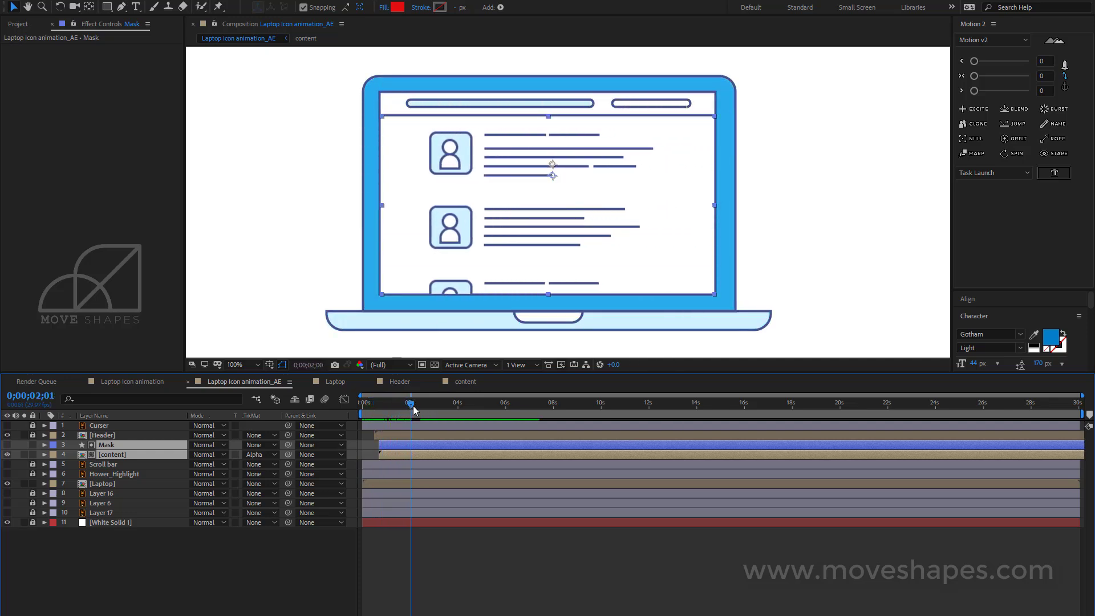
left_click(501, 575)
key("space")
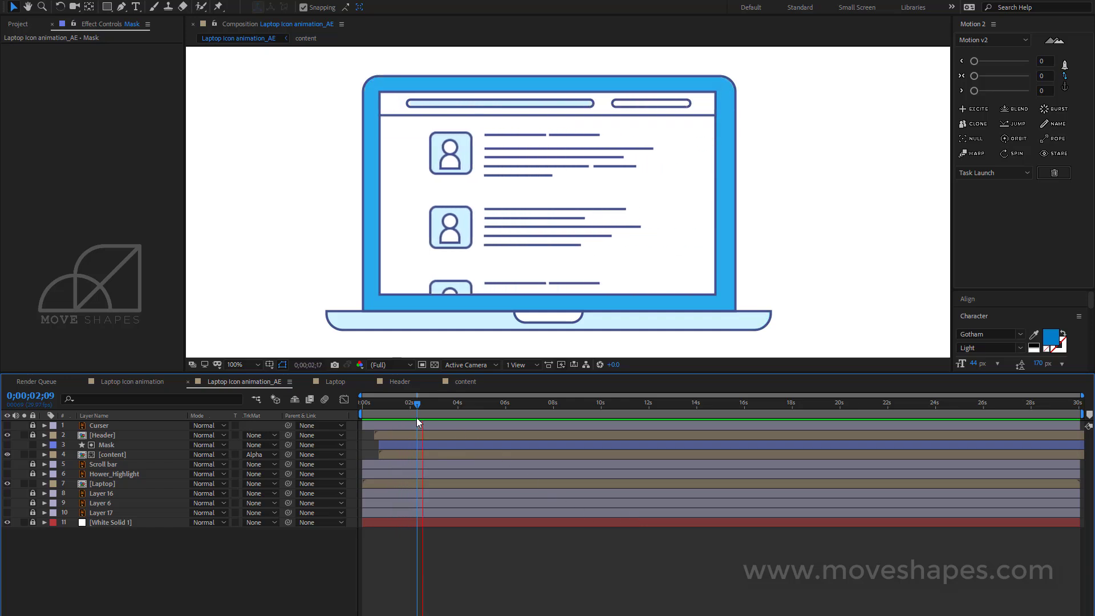
left_click(391, 405)
left_click_drag(391, 407, 424, 409)
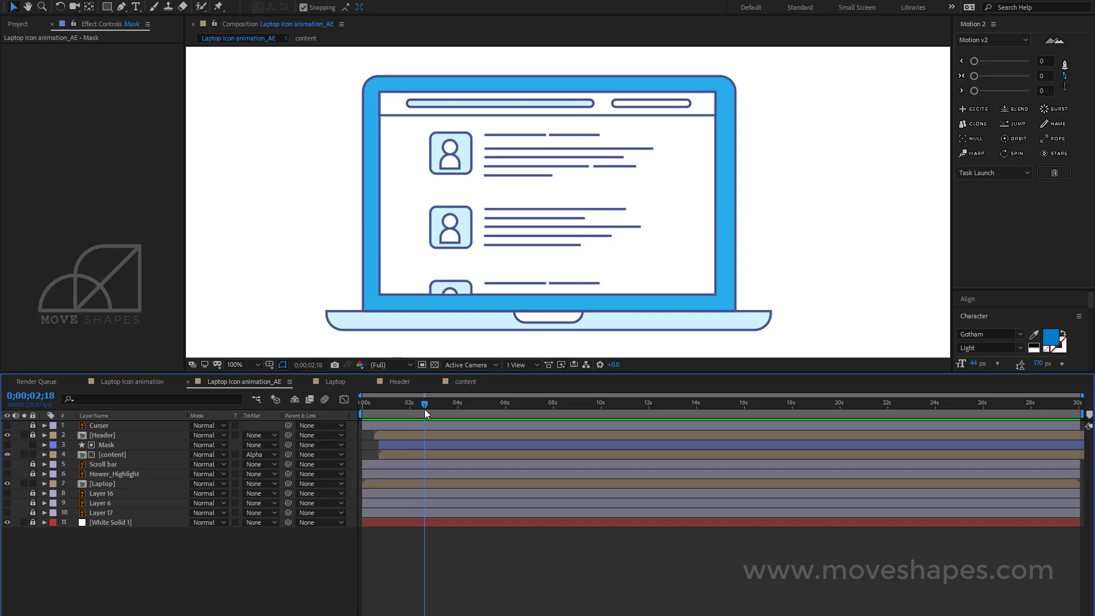
key("space")
Step: Open the content composition and show the Position keyframes of all five rows in the speed graph
left_click(398, 456)
double_click(389, 454)
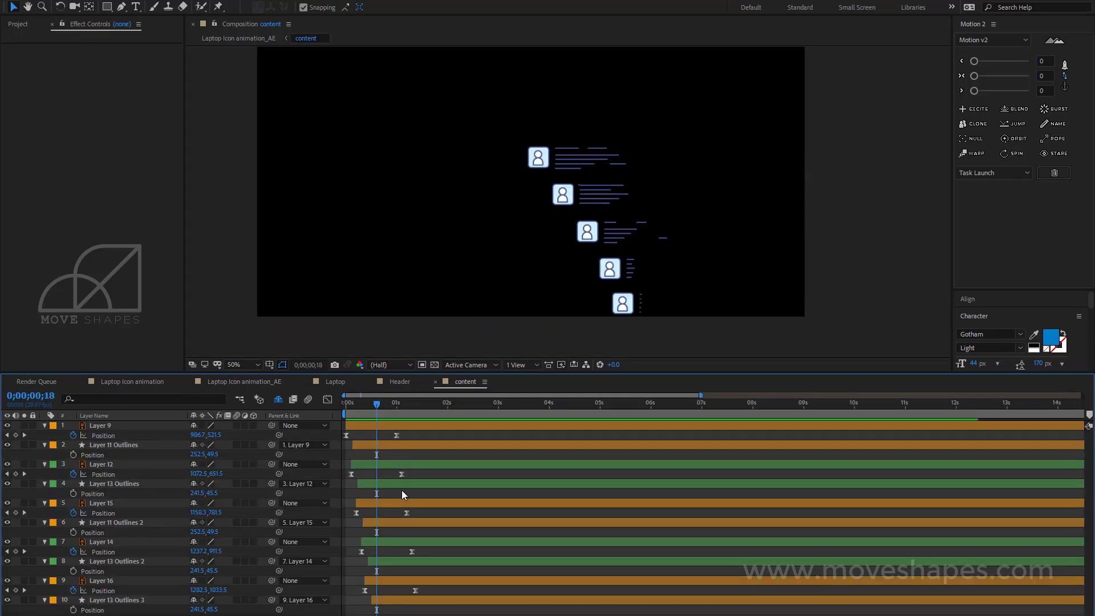
left_click(406, 450)
left_click_drag(440, 432, 345, 615)
key("shift+F3")
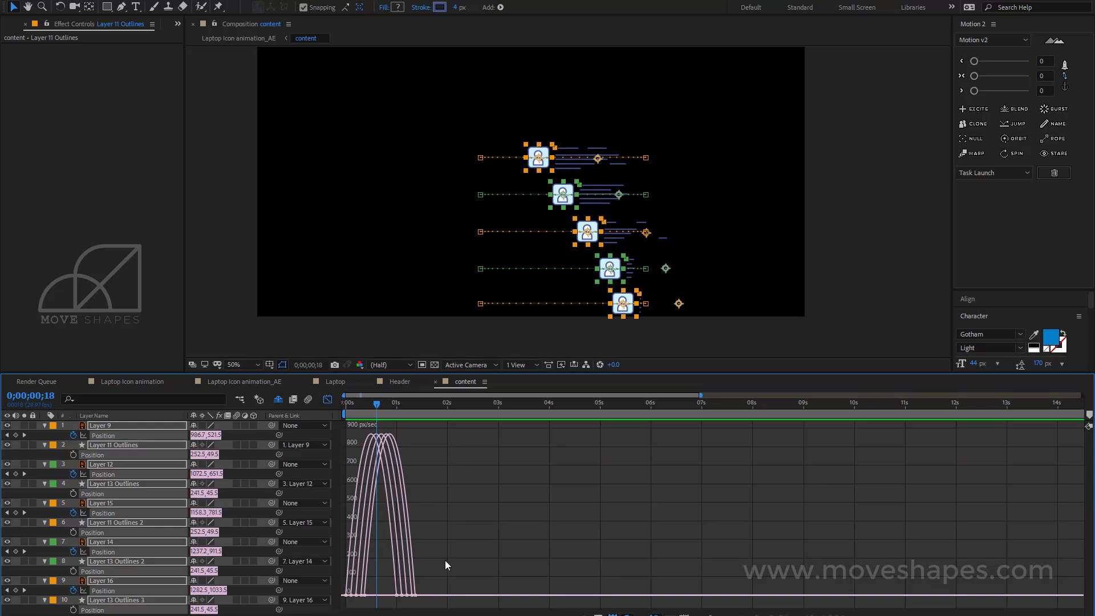
Step: Lengthen the ease handles of the rows' ending and starting Position keyframes in the speed graph, and return to the layer bars
left_click_drag(438, 567, 342, 615)
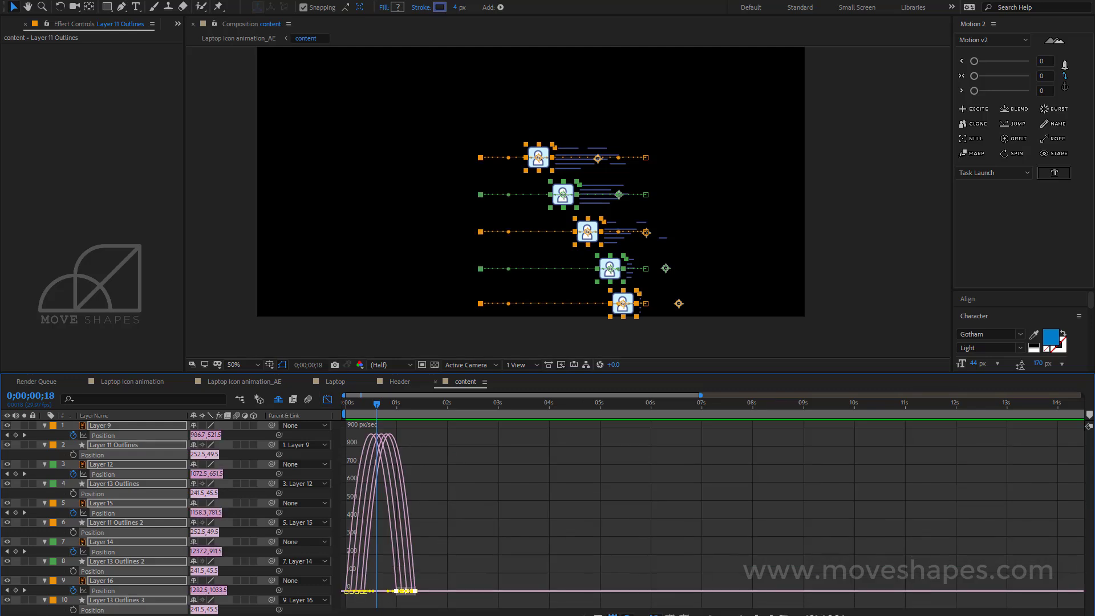
key("equal")
key("equal")
key("equal")
key("equal")
left_click_drag(630, 563, 337, 605)
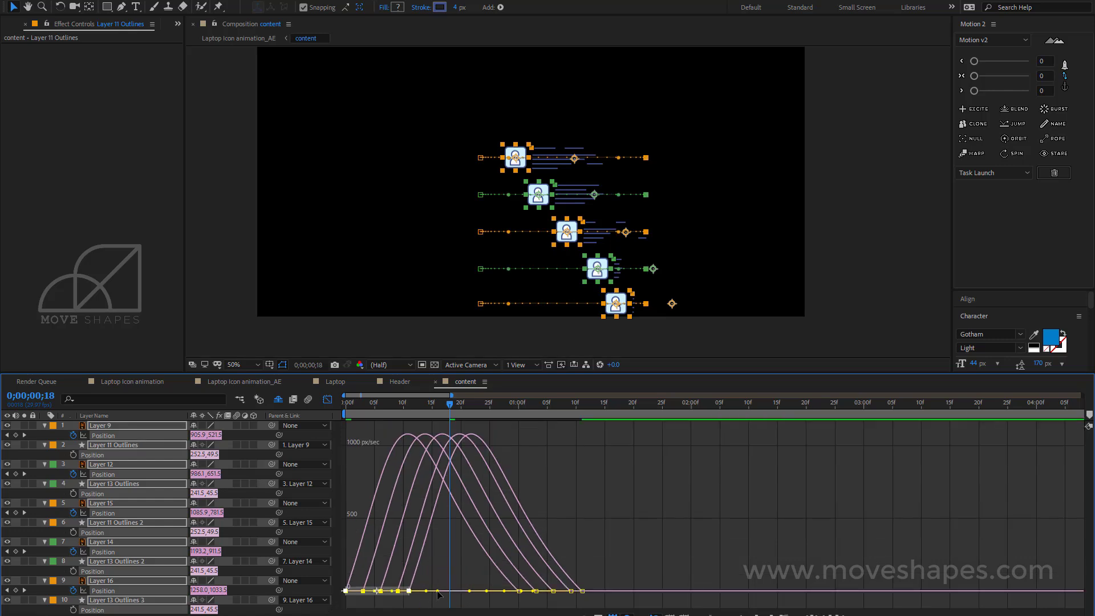
left_click_drag(438, 592, 458, 592)
left_click(328, 399)
left_click(656, 446)
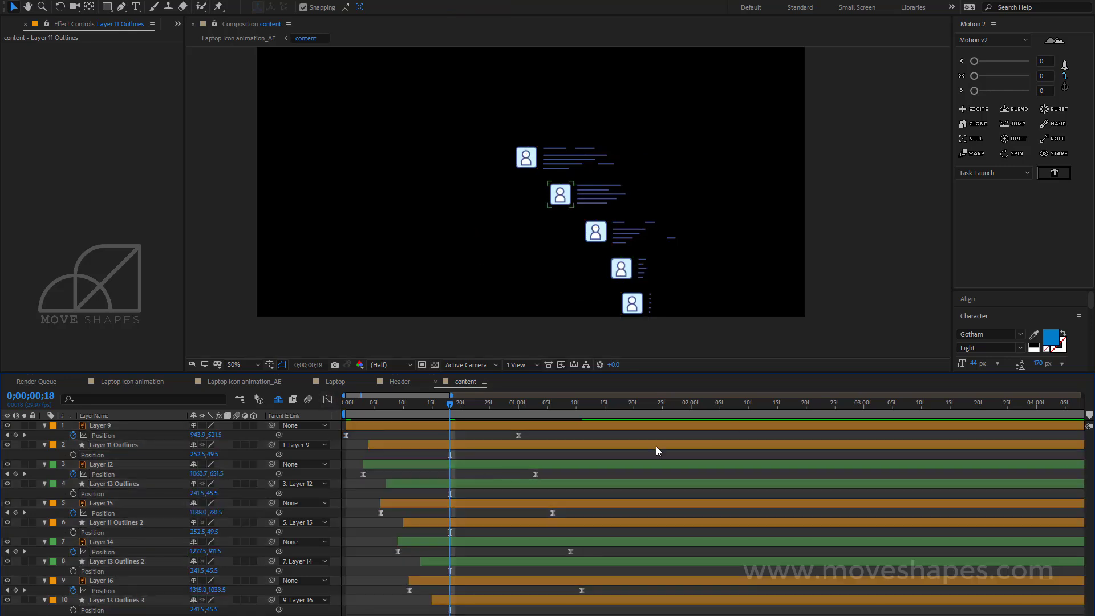
Step: Preview the re-eased slide-in in the content composition and in Laptop Icon animation_AE
key("space")
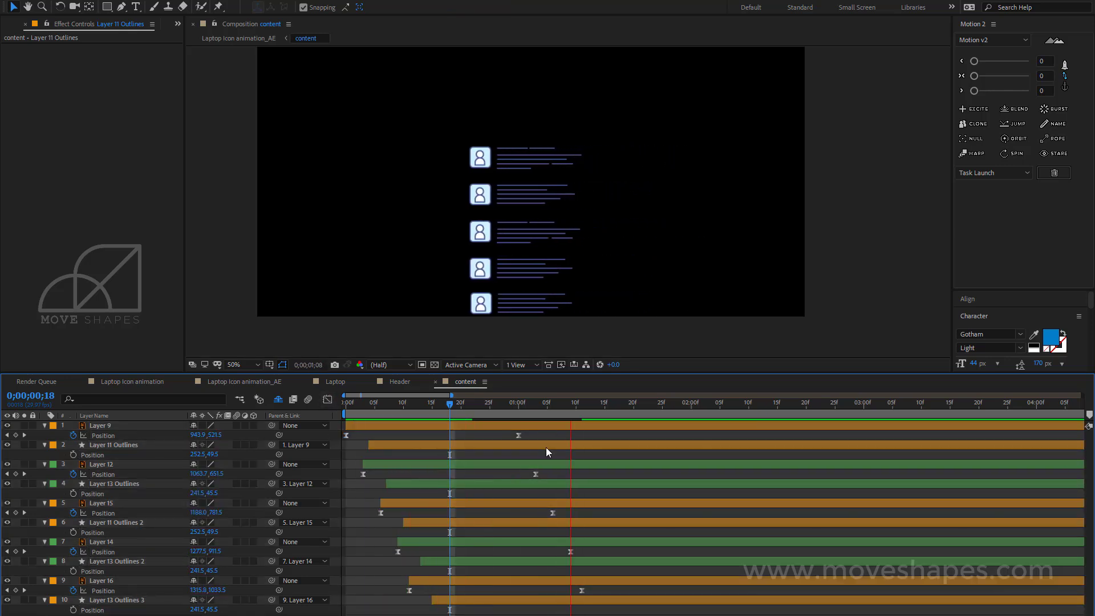
left_click(238, 381)
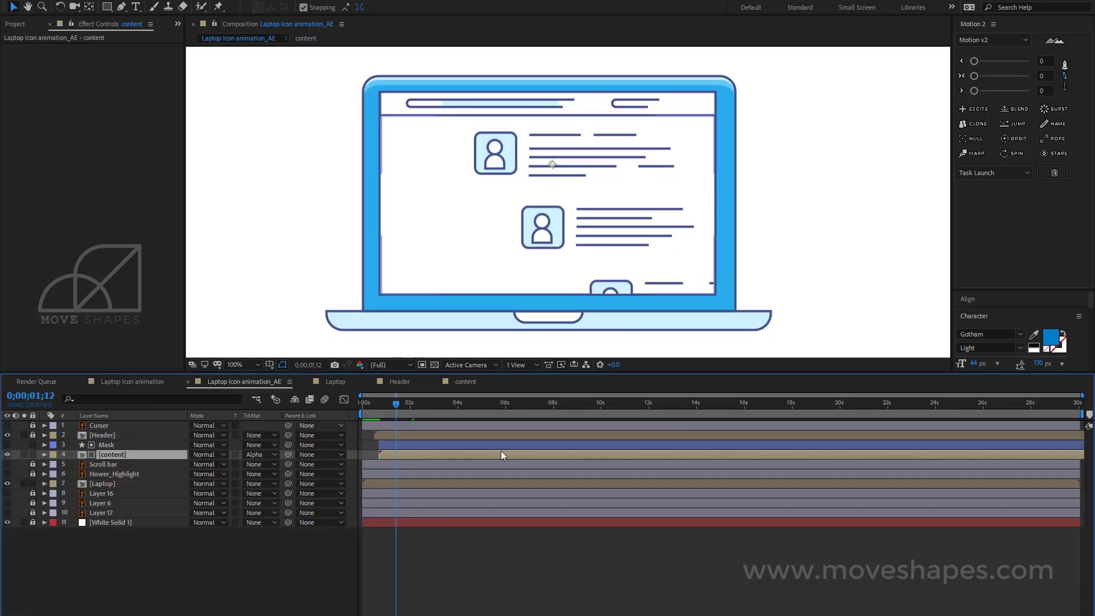
left_click(631, 577)
key("space")
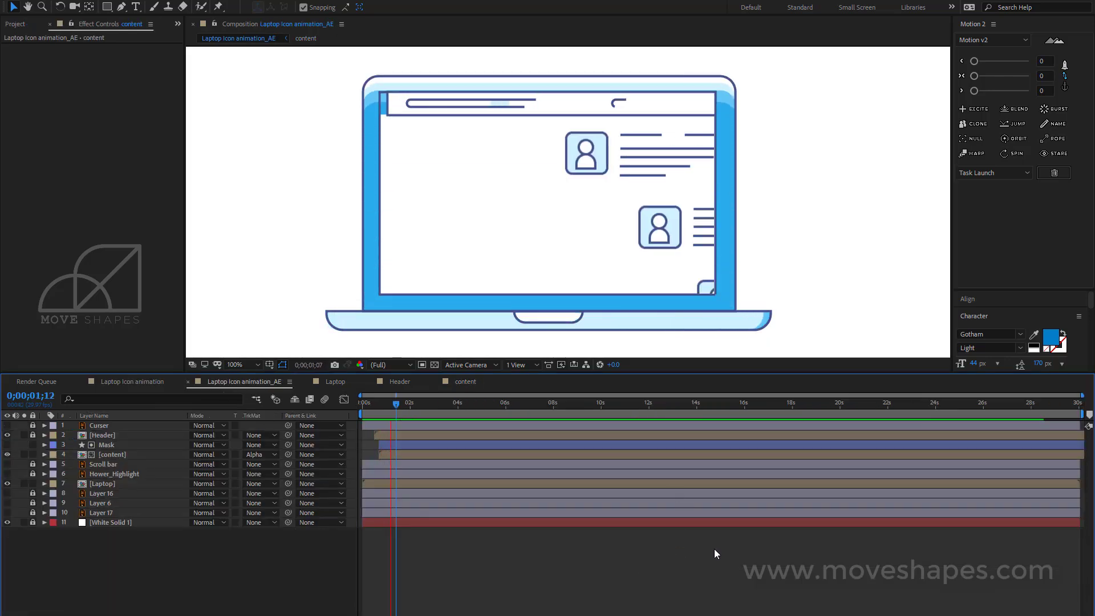
left_click(412, 406)
Step: In the content composition, move the ending Position keyframes of all five rows about 6 frames later
left_click(124, 457)
double_click(124, 457)
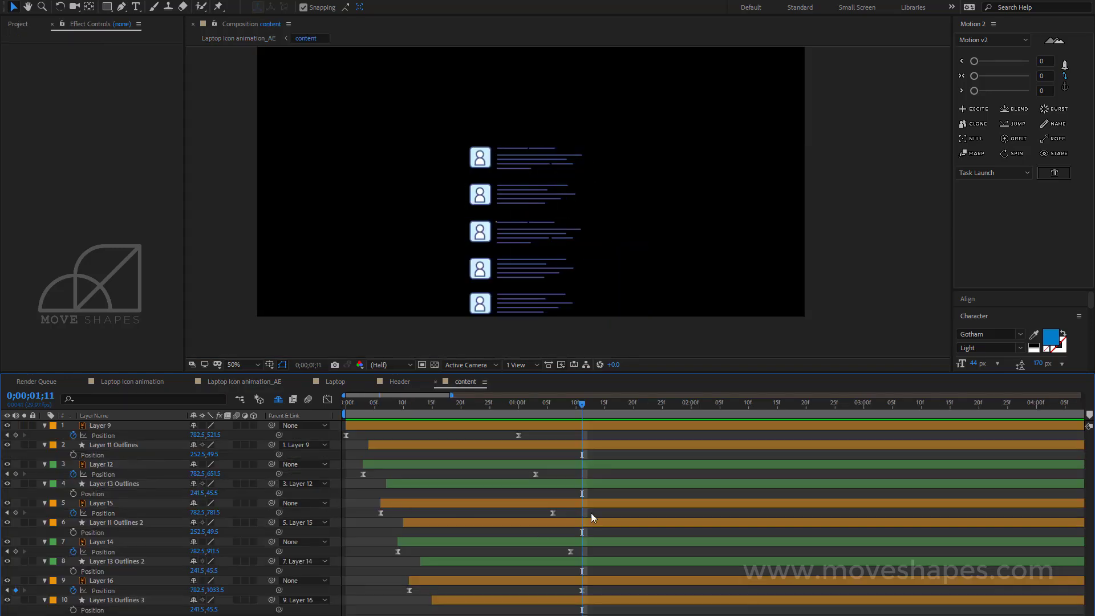
left_click_drag(506, 431, 599, 588)
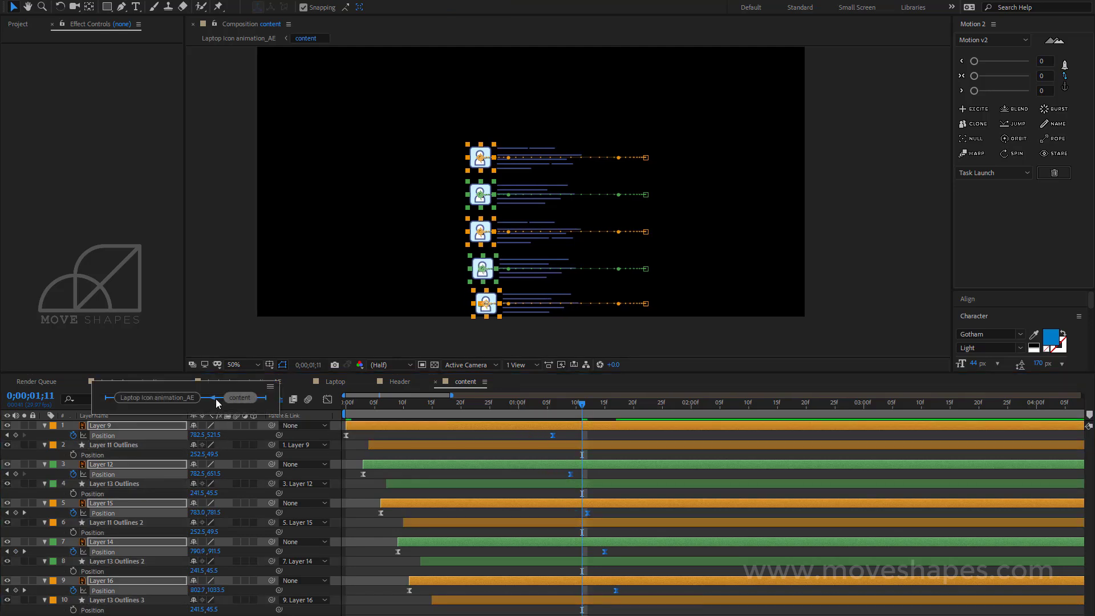
Step: Return to Laptop Icon animation_AE, preview the longer slide-in and go to 0;00;02;20
left_click(244, 382)
key("space")
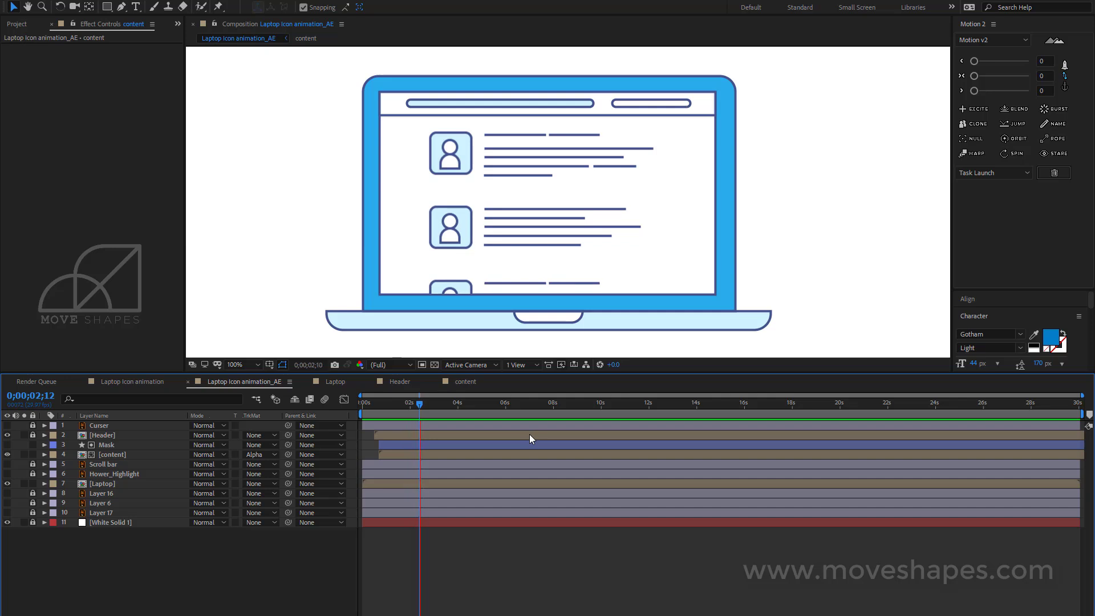
left_click_drag(406, 406, 429, 432)
mouse_move(432, 425)
left_mouse_down()
mouse_move(400, 407)
mouse_move(349, 424)
mouse_move(418, 421)
left_mouse_up()
Step: Lock the Mask, content and Laptop layers, and make the Scroll bar layer visible, unlocked and selected
left_click(33, 445)
left_click(32, 483)
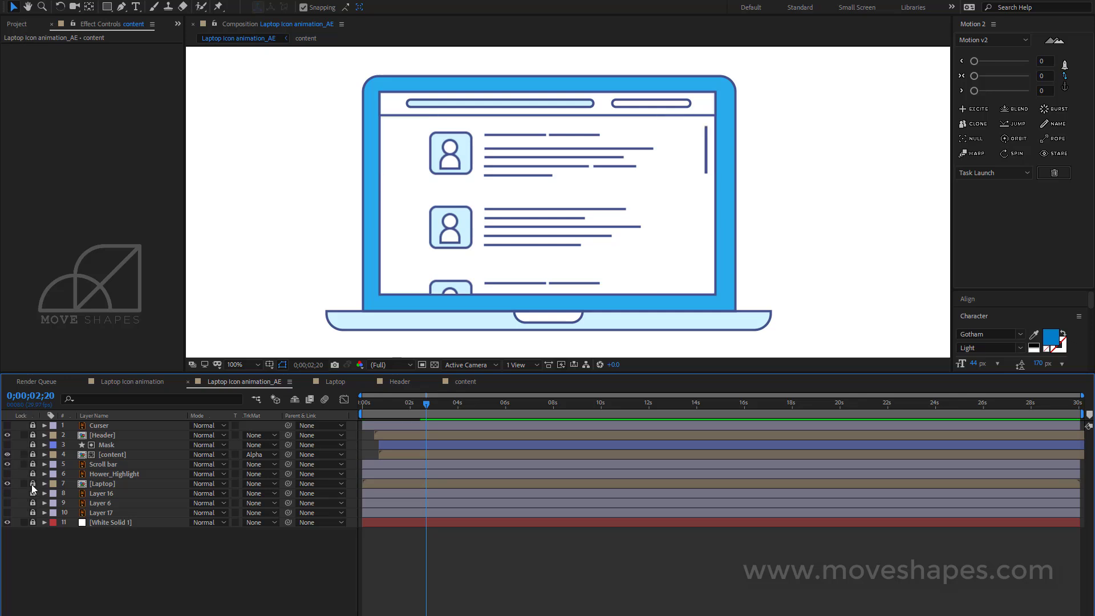
left_click(33, 464)
left_click(88, 463)
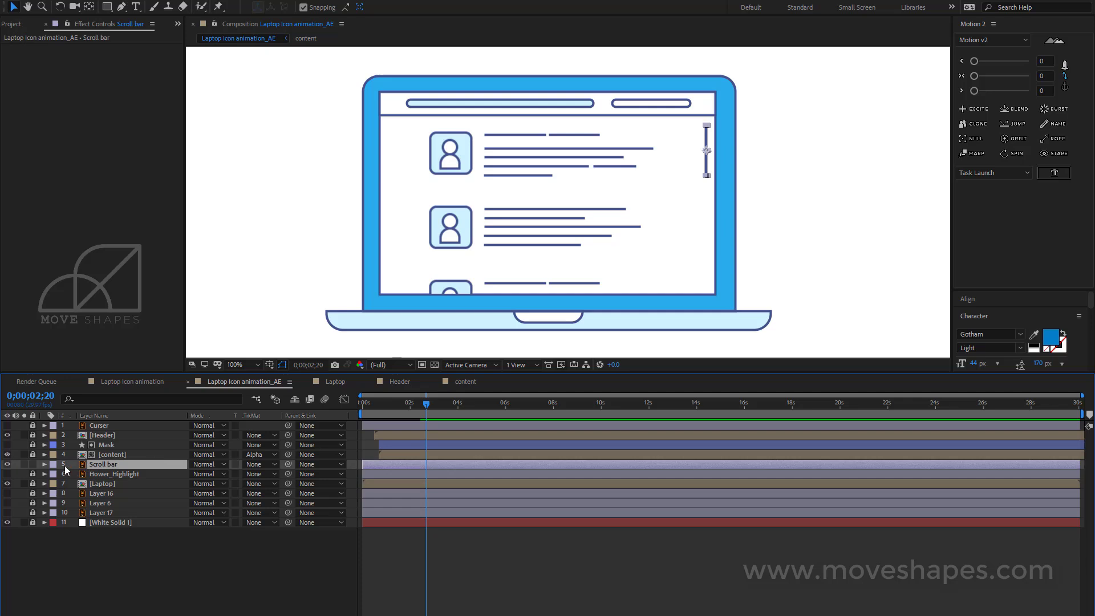
Step: Change the Scroll bar layer's label colour to orange
left_click(53, 464)
left_click(80, 398)
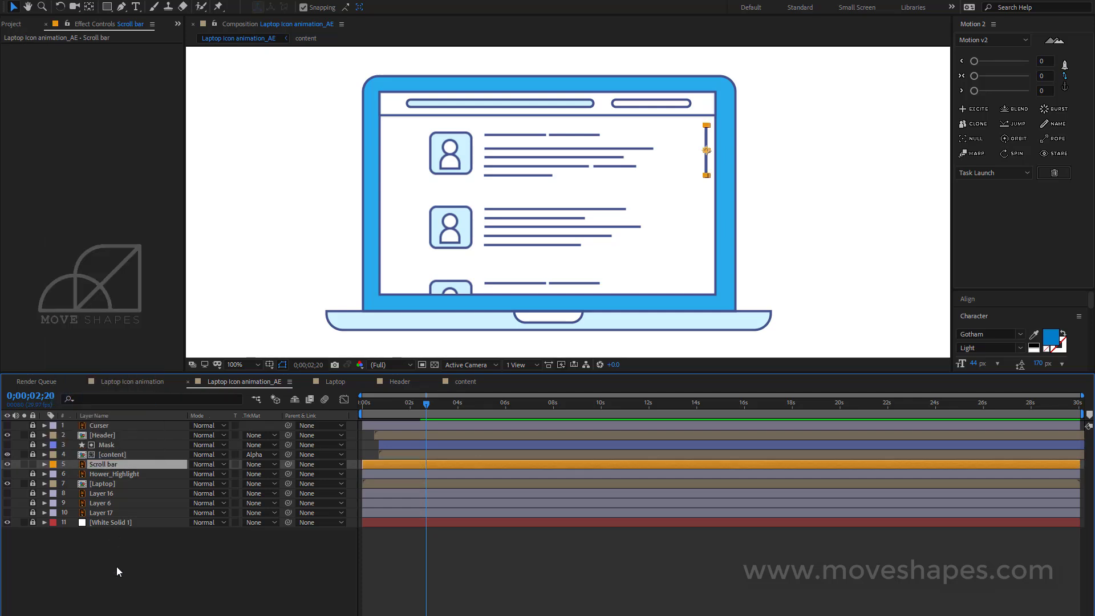
left_click(408, 467)
Step: Add a 100% Scale keyframe to the Scroll bar layer and place it at about 0;00;00;20
left_click_drag(378, 614, 389, 615)
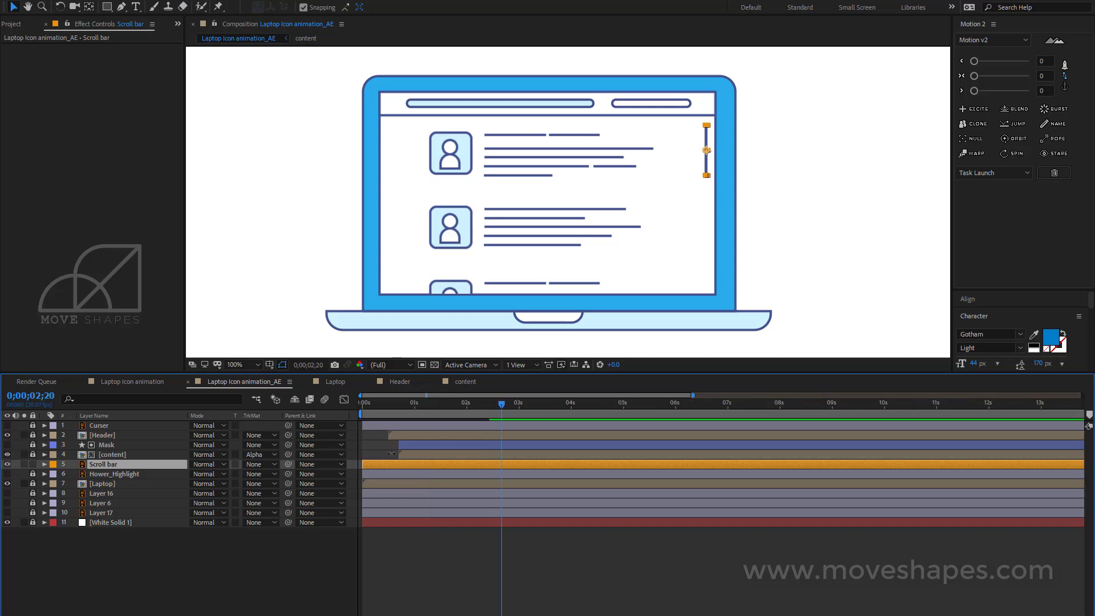
left_click_drag(377, 405, 425, 409)
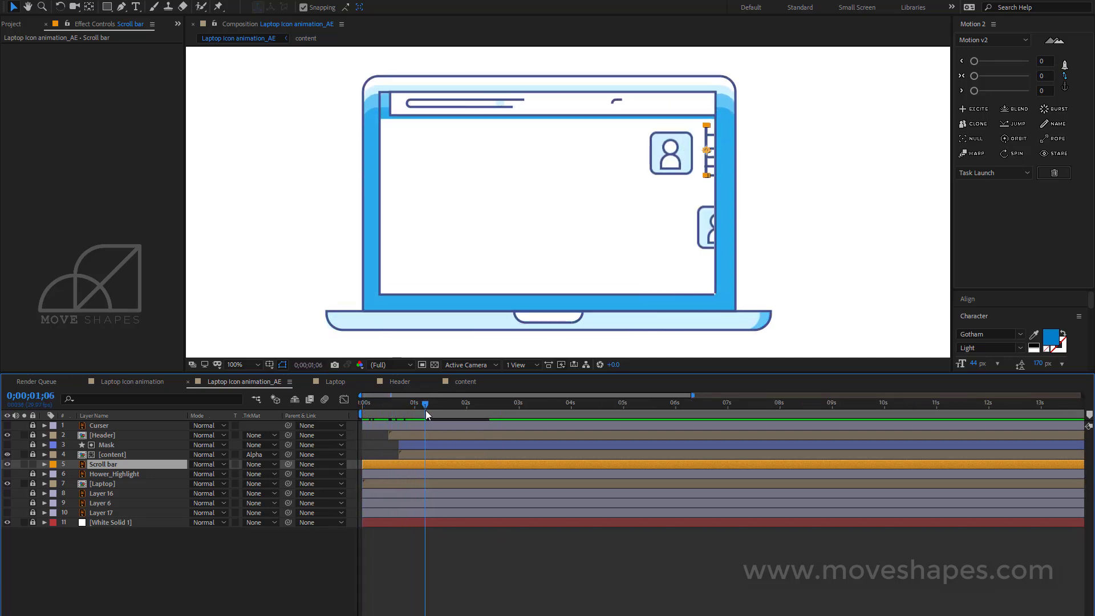
key("s")
left_click(73, 474)
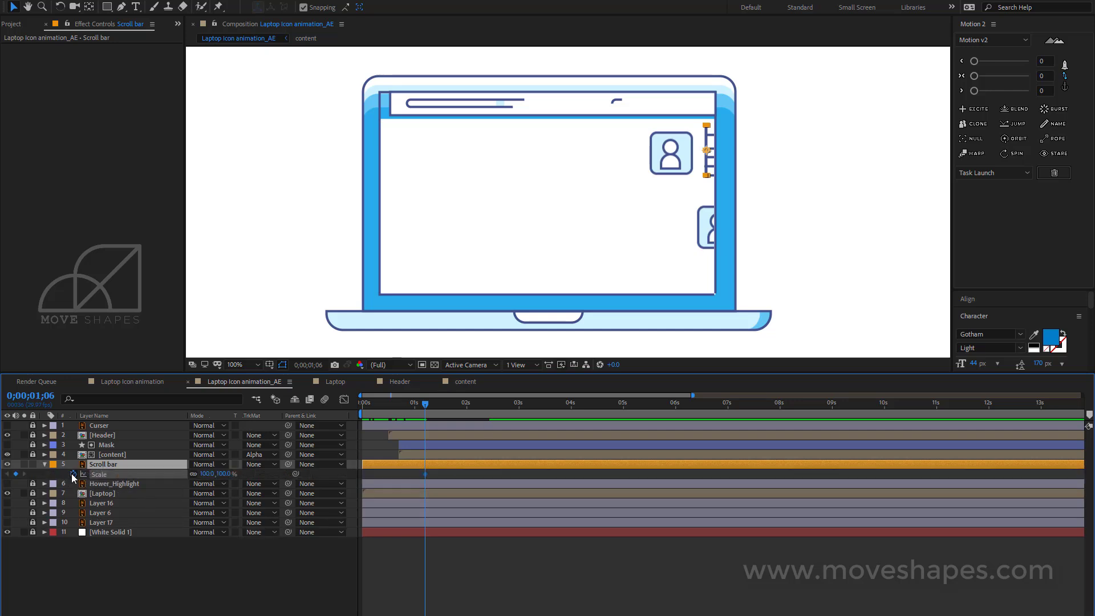
left_click_drag(425, 474, 398, 475)
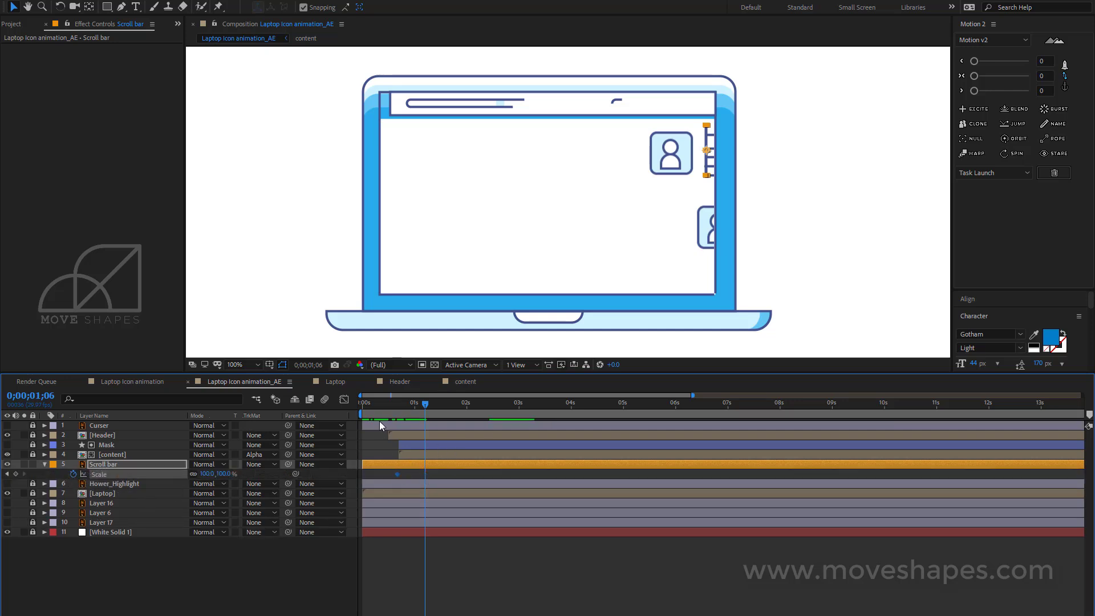
Step: At 0;00;00;00, set the Scroll bar's Scale to 100, 0% and apply Easy Ease to both Scale keyframes
key("Home")
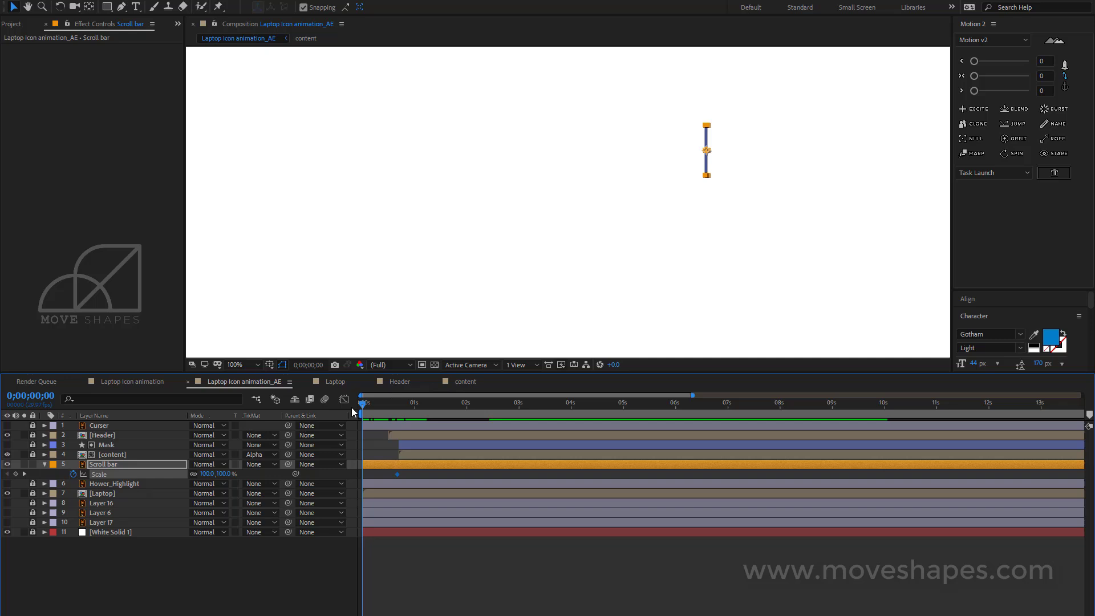
left_click_drag(225, 474, 207, 474)
left_click(222, 473)
right_click(362, 474)
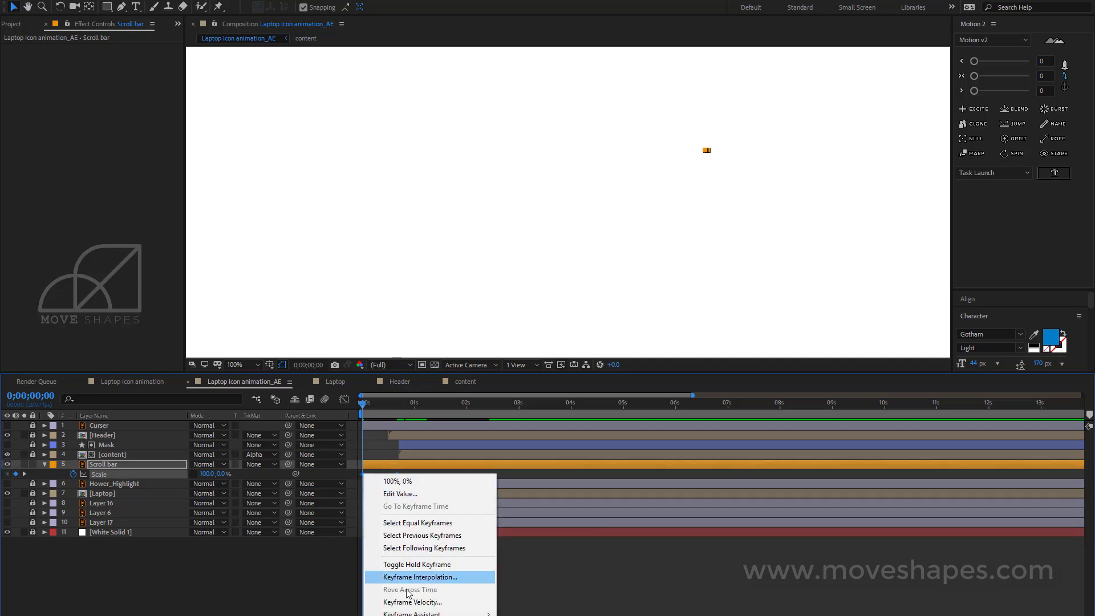
mouse_move(427, 612)
left_click(547, 536)
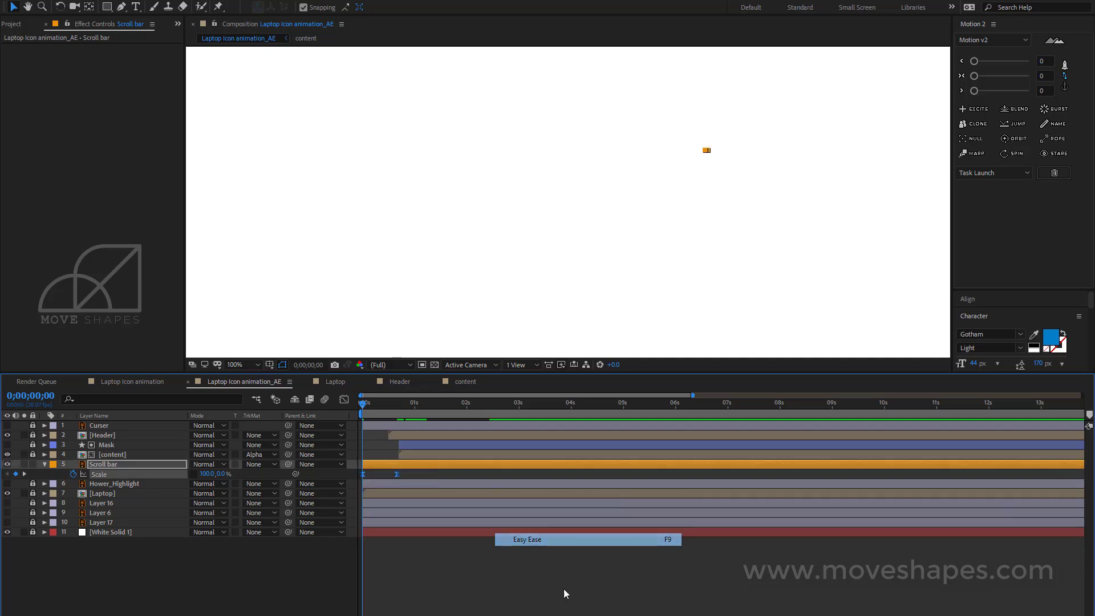
Step: Shift the Scroll bar layer to start at about 0;00;01;08, previewing its timing against the content rows
left_click_drag(406, 461, 445, 465)
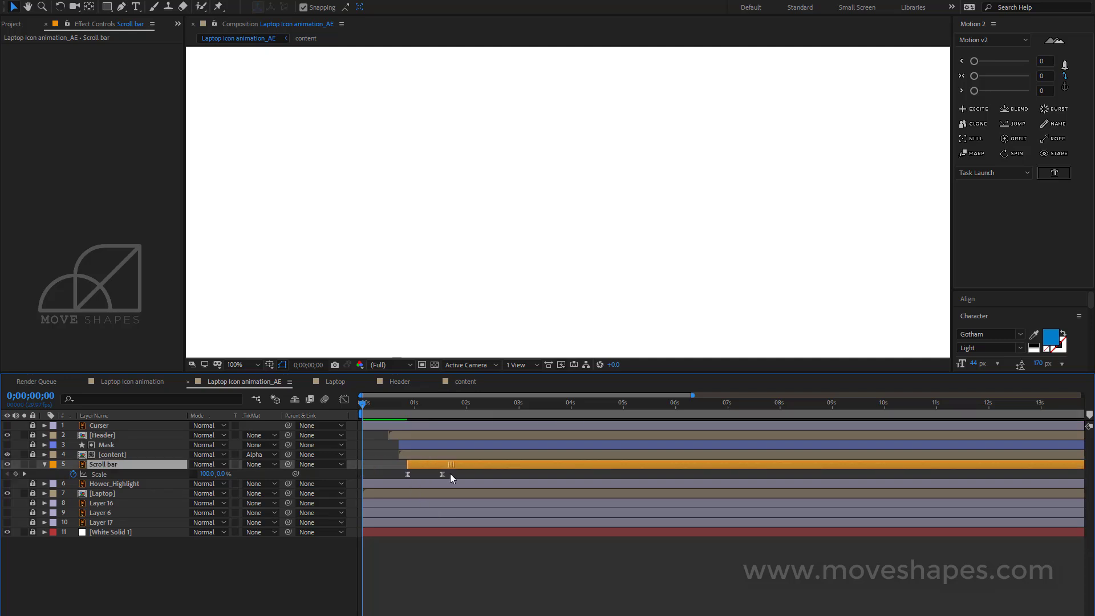
left_click(568, 573)
key("space")
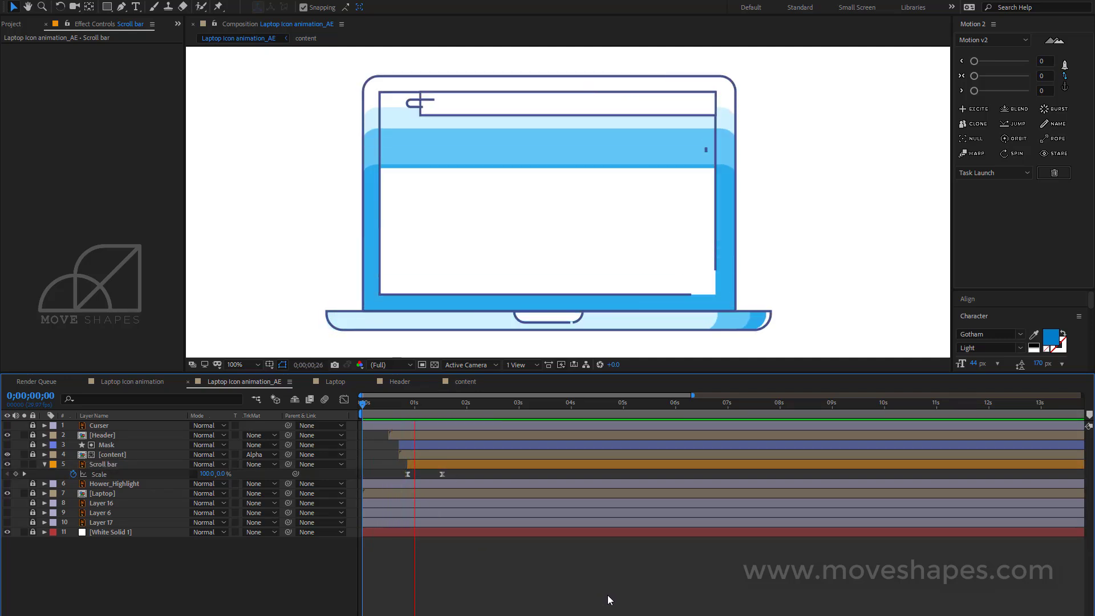
left_click(427, 406)
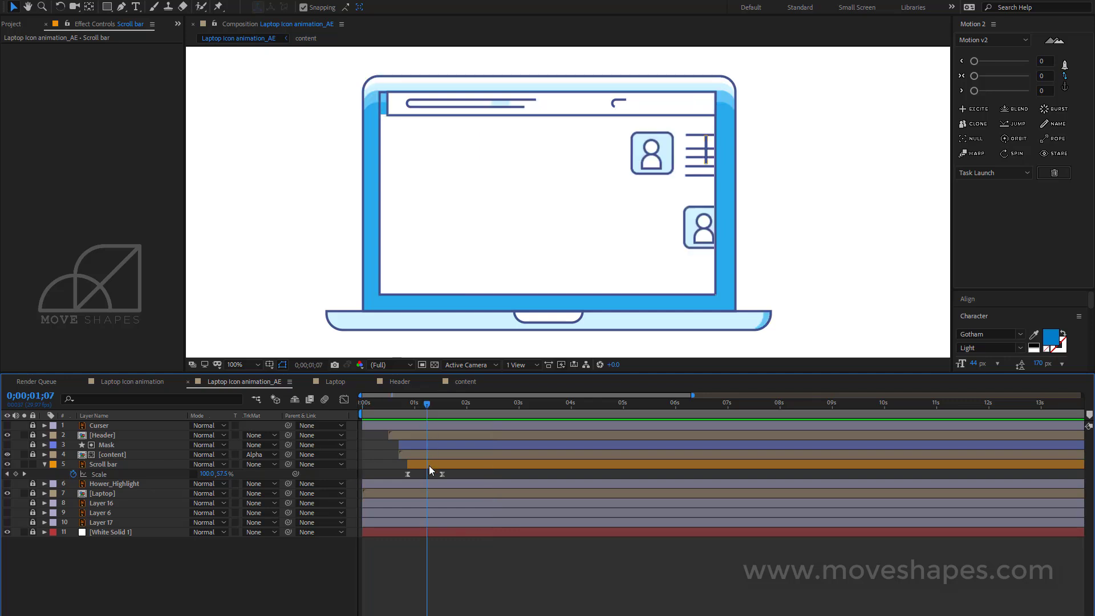
left_click_drag(429, 466, 449, 464)
left_click(486, 546)
key("space")
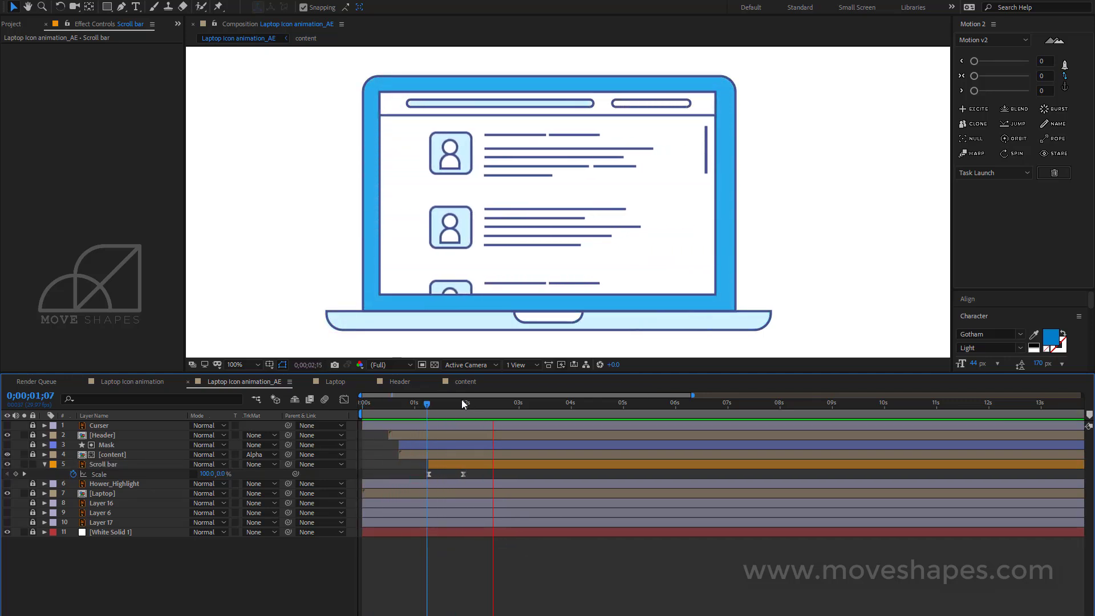
Step: Shorten the Scroll bar's Scale animation to about 12 frames, start its layer at about 0;00;01;13, and preview it
key("space")
mouse_move(463, 474)
left_mouse_down()
mouse_move(450, 474)
mouse_move(465, 464)
left_mouse_up()
left_click(575, 564)
key("space")
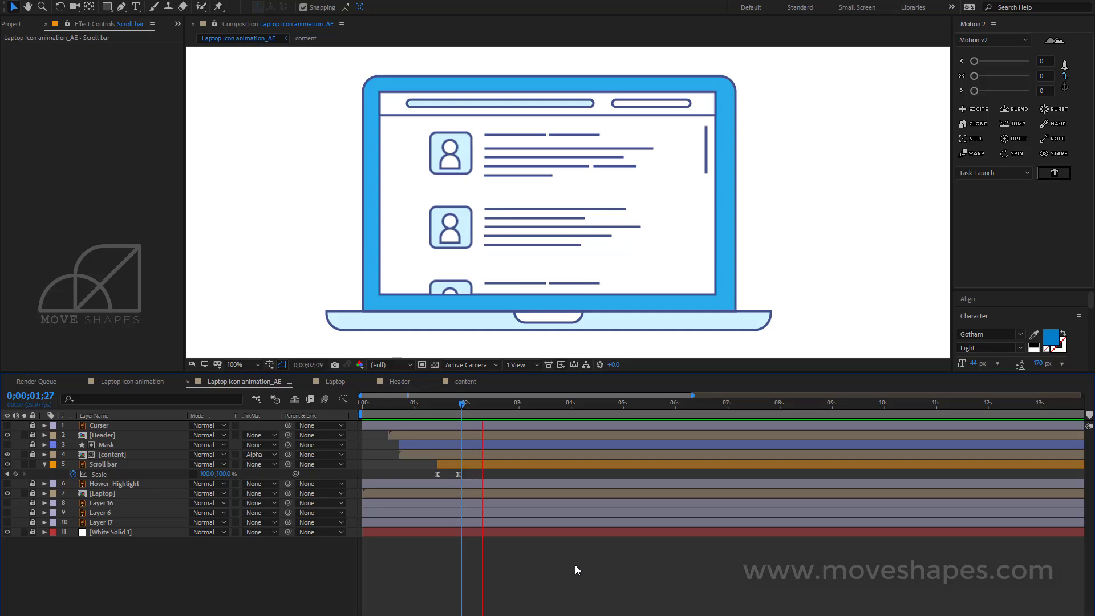
left_click_drag(378, 413, 466, 440)
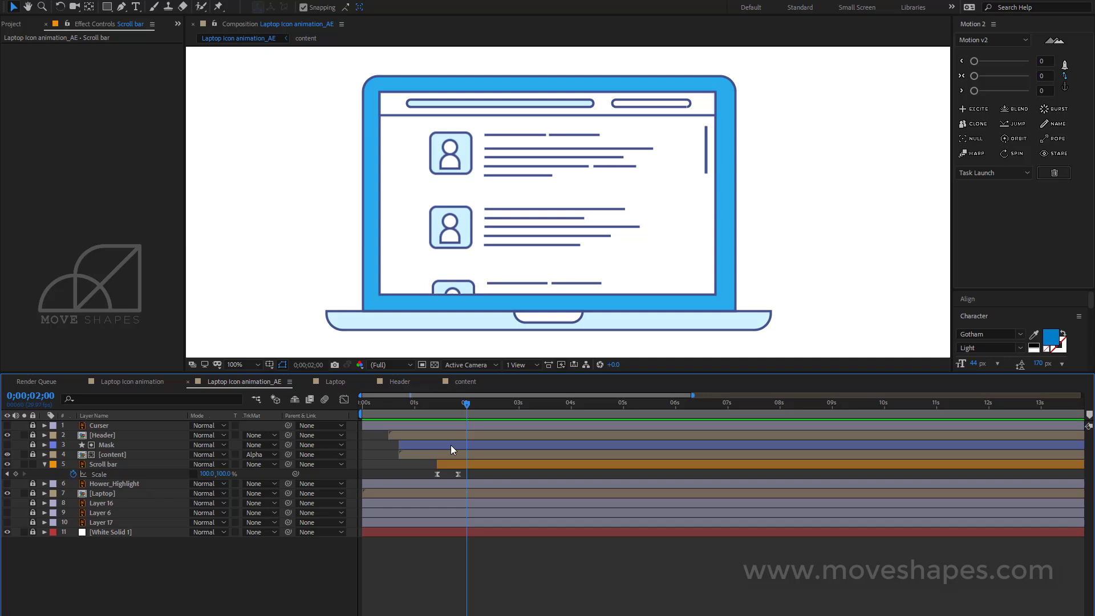
left_click(45, 464)
Step: In the content composition, move the ending Position keyframes of all five rows about 6 frames earlier
double_click(121, 455)
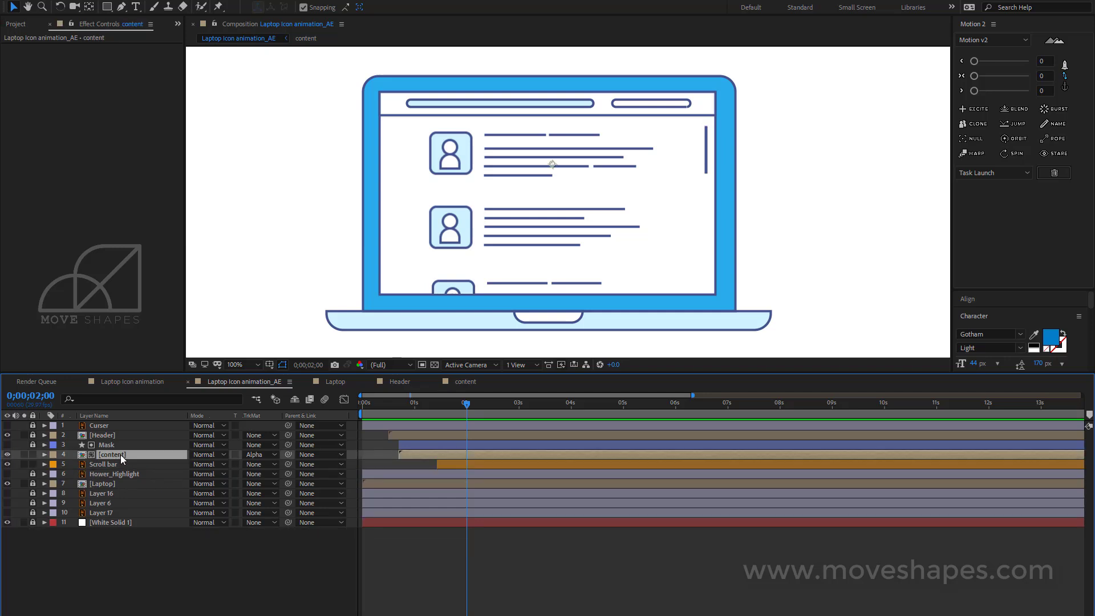
left_click(336, 451)
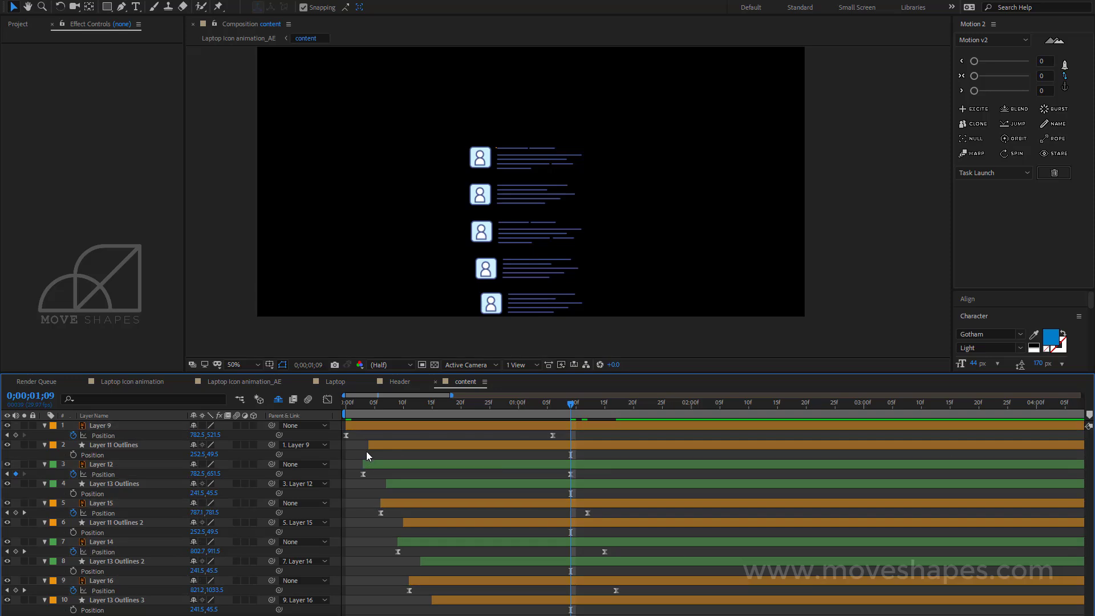
key("p")
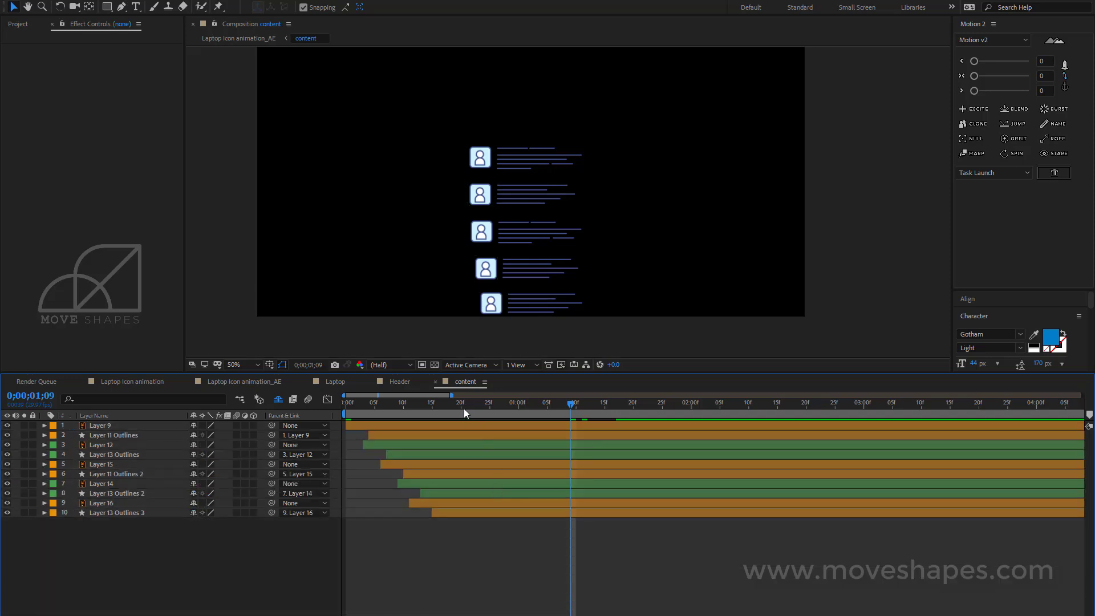
left_click_drag(464, 409, 588, 419)
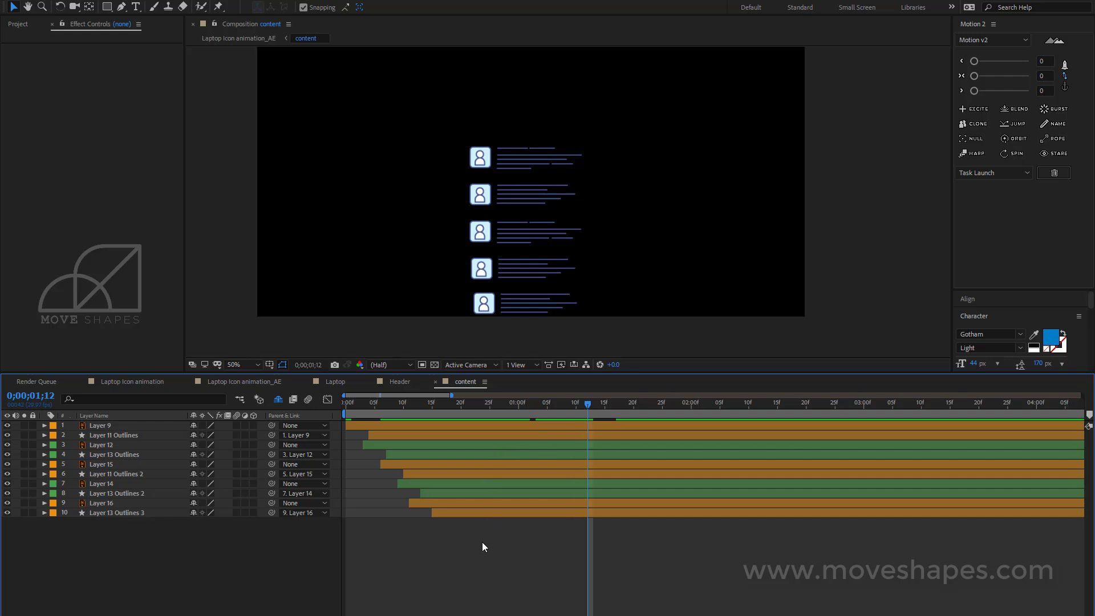
key("p")
left_click_drag(543, 433, 583, 590)
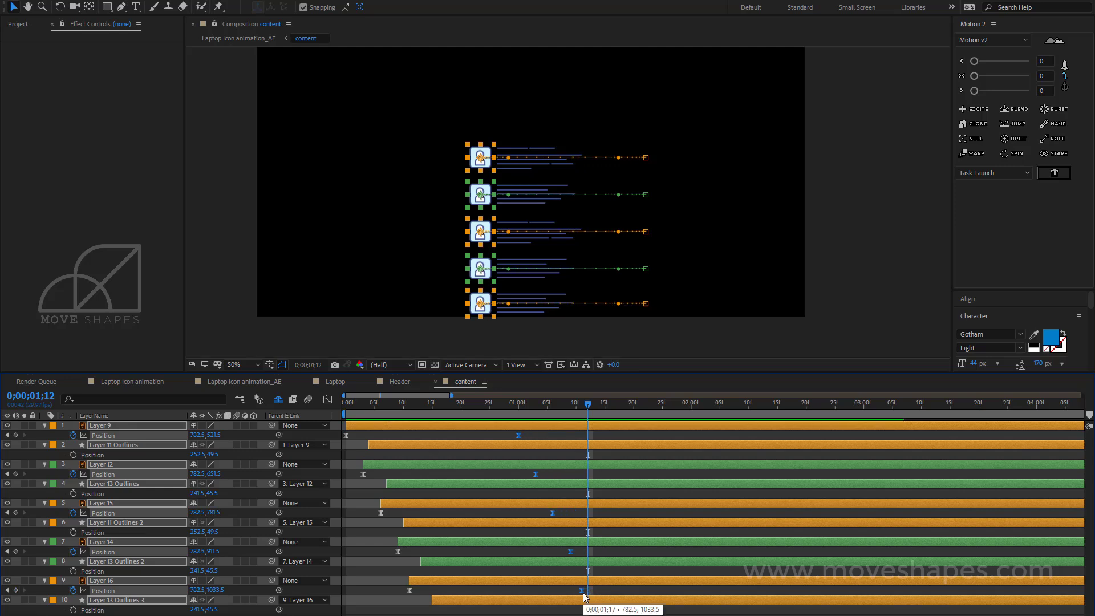
Step: Return to Laptop Icon animation_AE and preview the faster slide-in of the content rows with the scroll bar
left_click(240, 399)
left_click(171, 400)
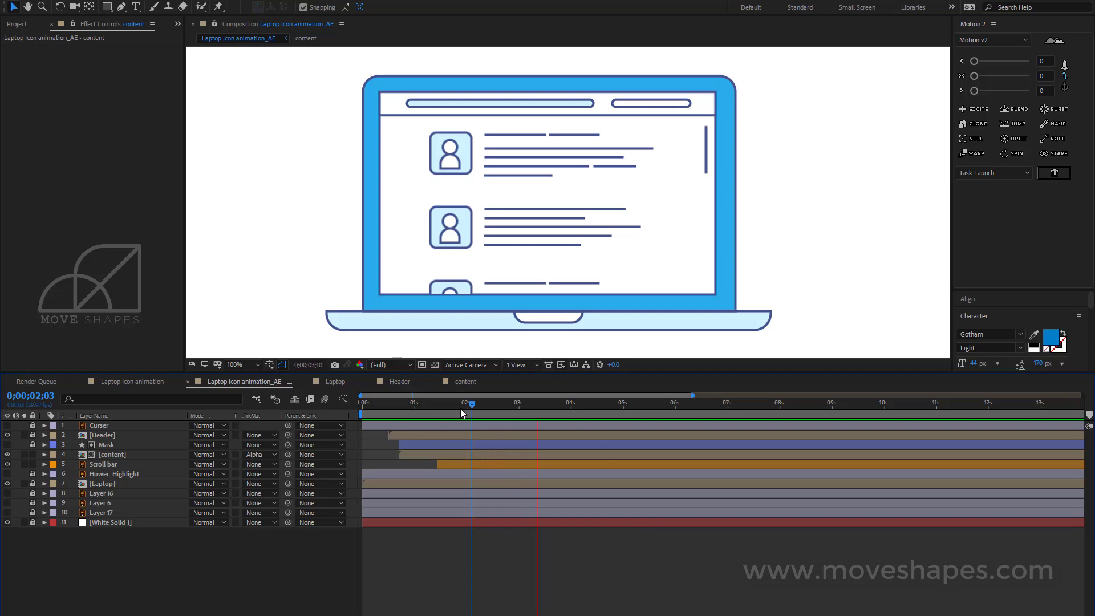
double_click(461, 463)
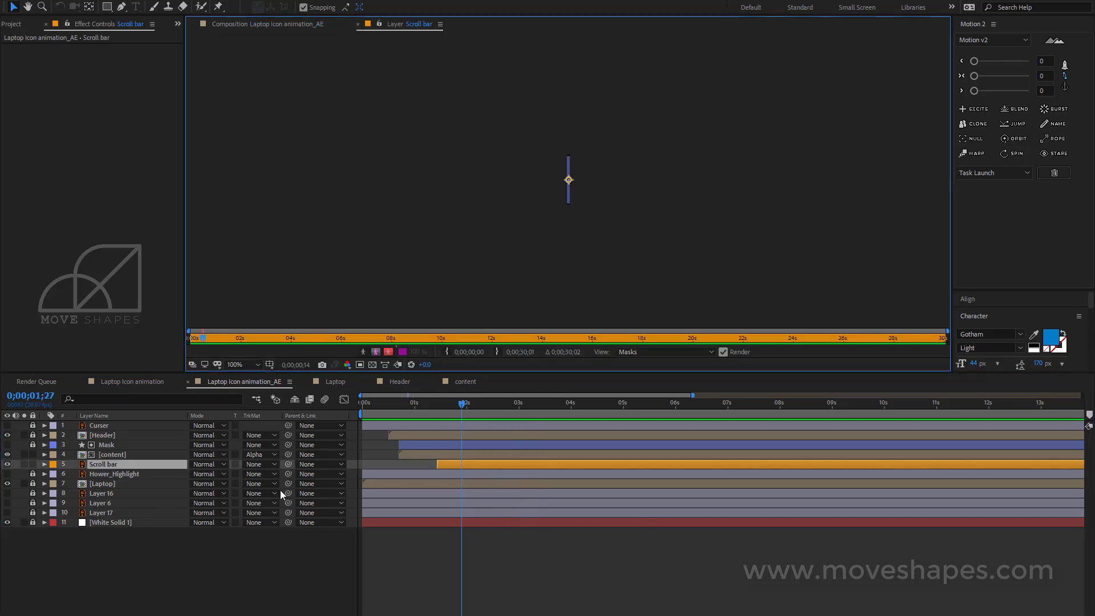
left_click(358, 24)
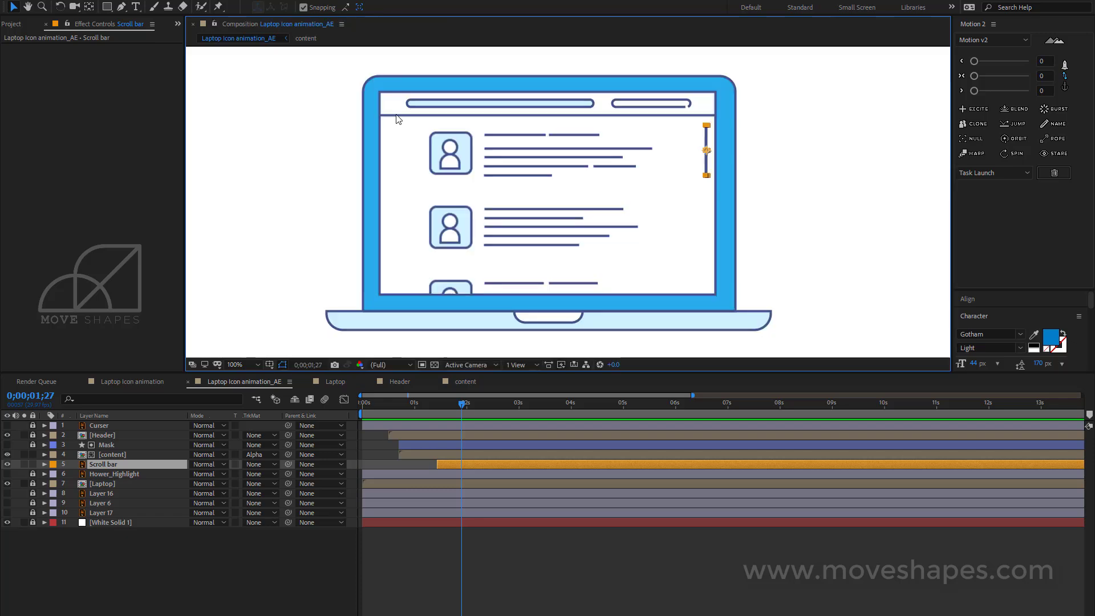
Step: In the content composition, move the rows' ending Position keyframes about 11 frames later and preview the result in Laptop Icon animation_AE
double_click(107, 455)
left_click_drag(522, 436, 585, 436)
left_click(245, 382)
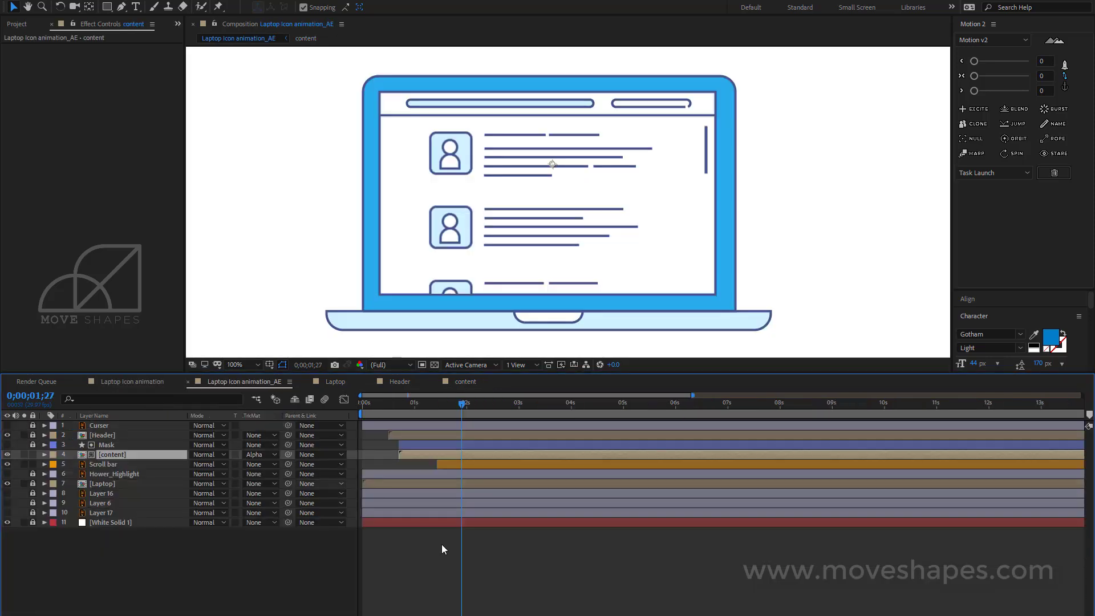
key("space")
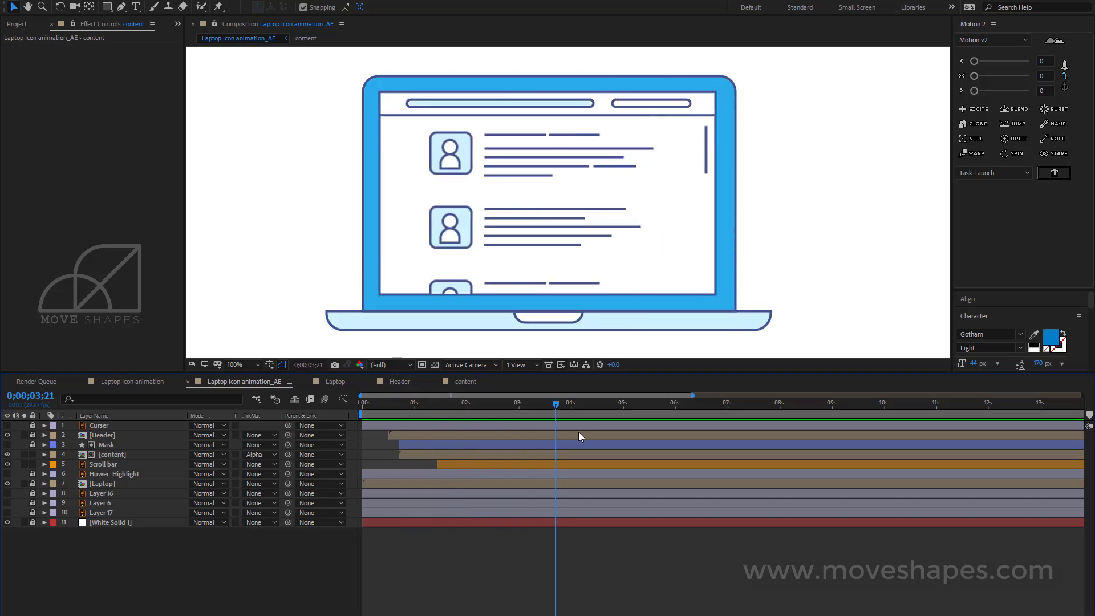
Step: Save the project and move the Scroll bar layer directly above the Header layer
key("ctrl+s")
left_click(33, 464)
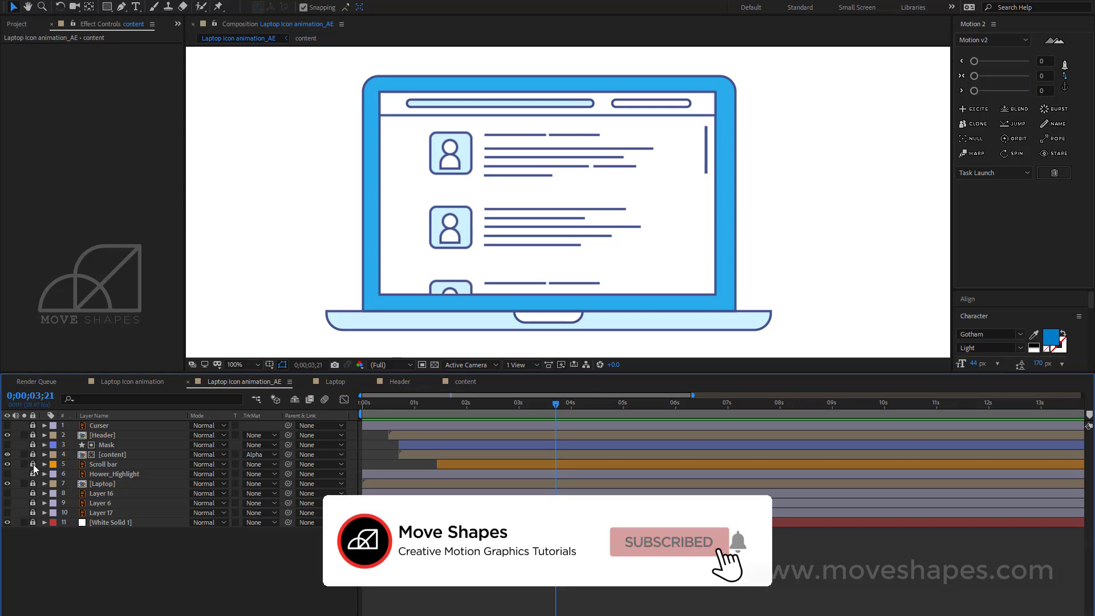
left_click(32, 463)
left_click(108, 465)
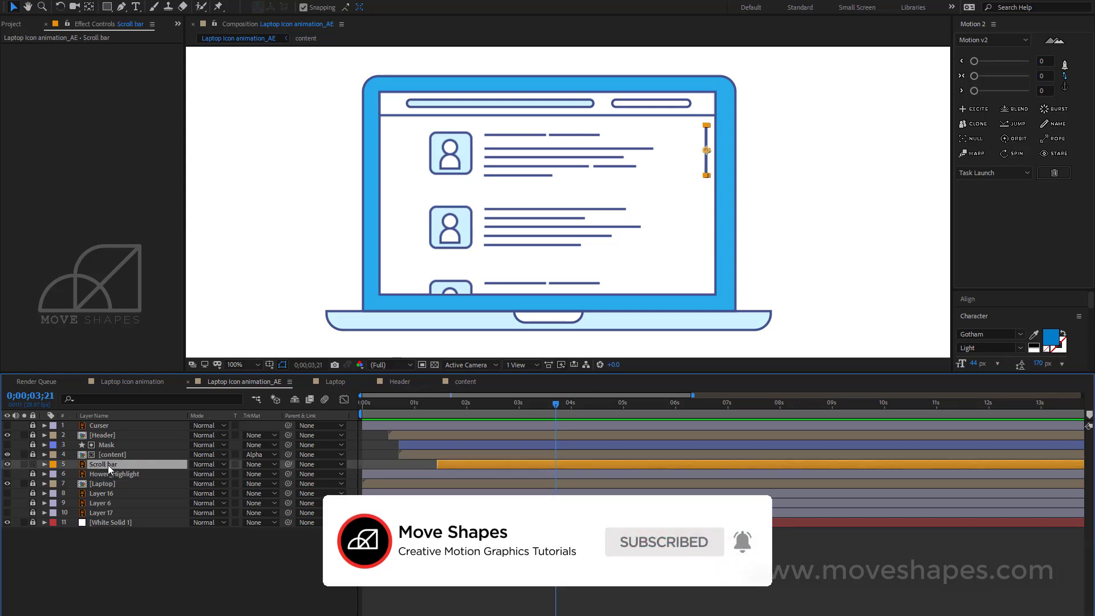
left_click_drag(108, 465, 106, 432)
left_click(101, 565)
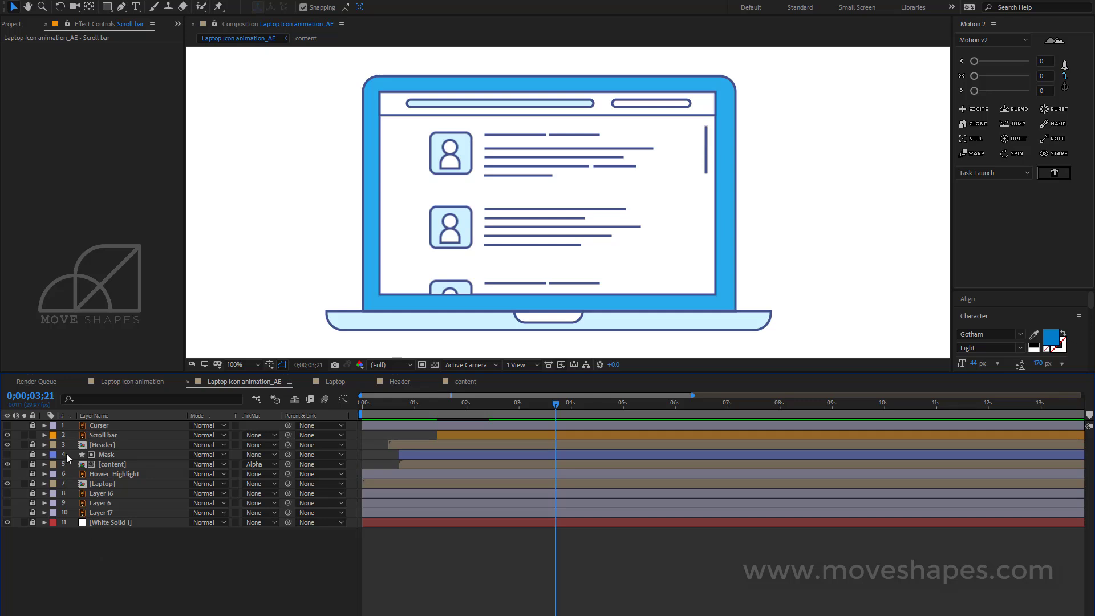
Step: Make the Curser layer visible, unlocked and selected
left_click(7, 425)
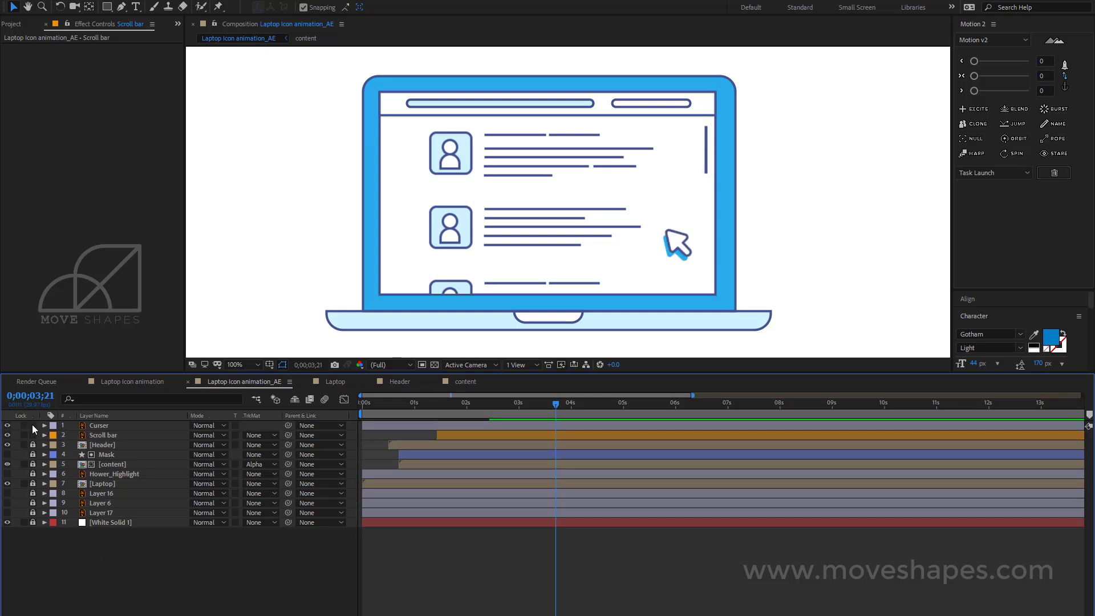
left_click(87, 426)
left_click(231, 601)
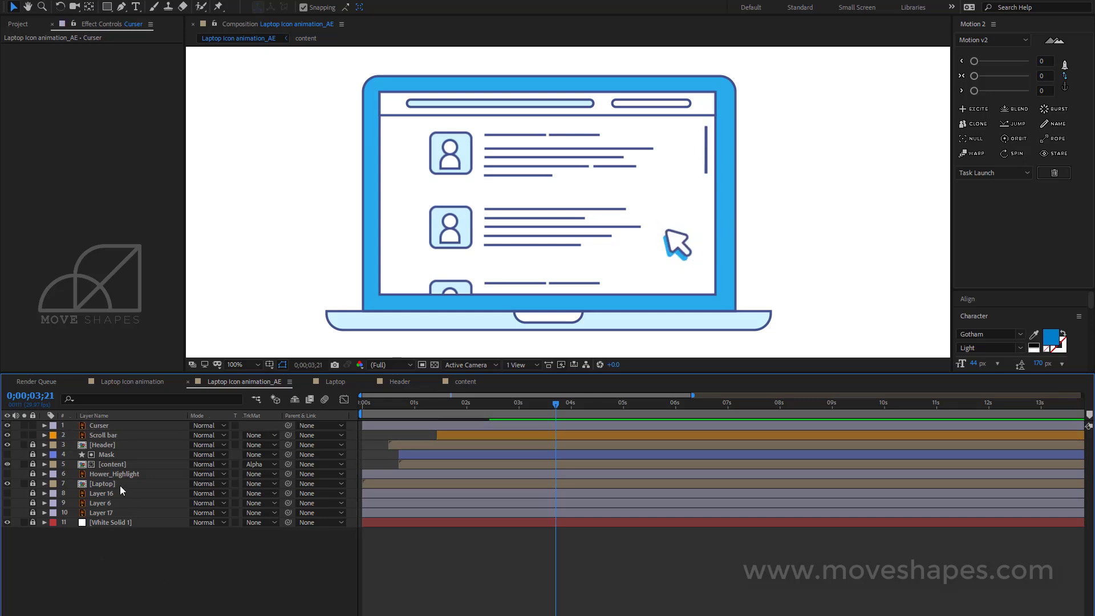
left_click(102, 426)
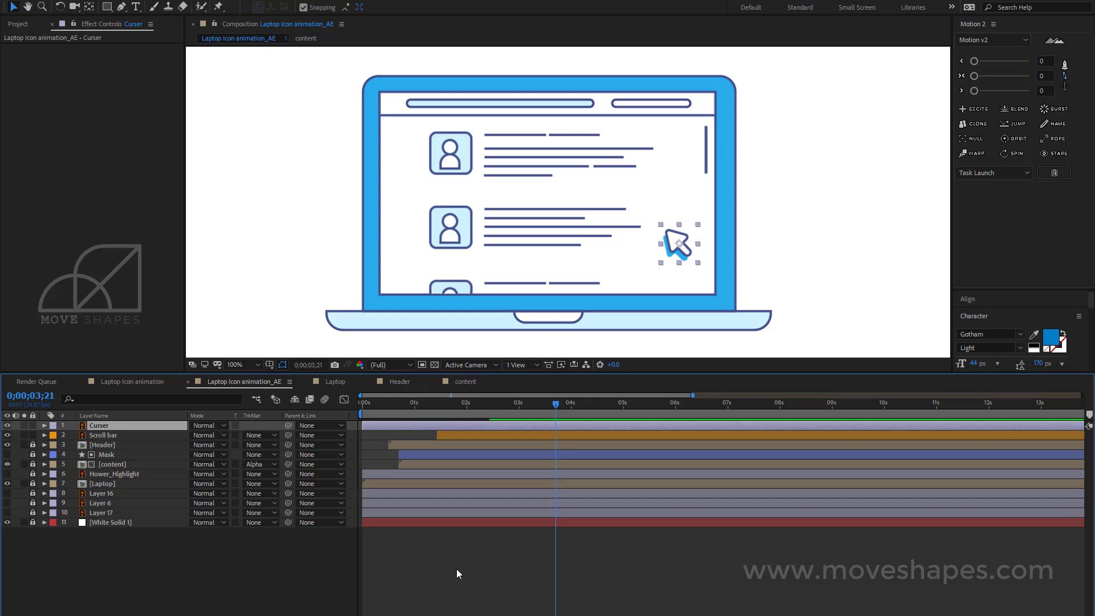
Step: Shift the Curser layer to start at 0;00;02;00 and go to that time
left_click(556, 549)
left_click_drag(421, 406, 487, 423)
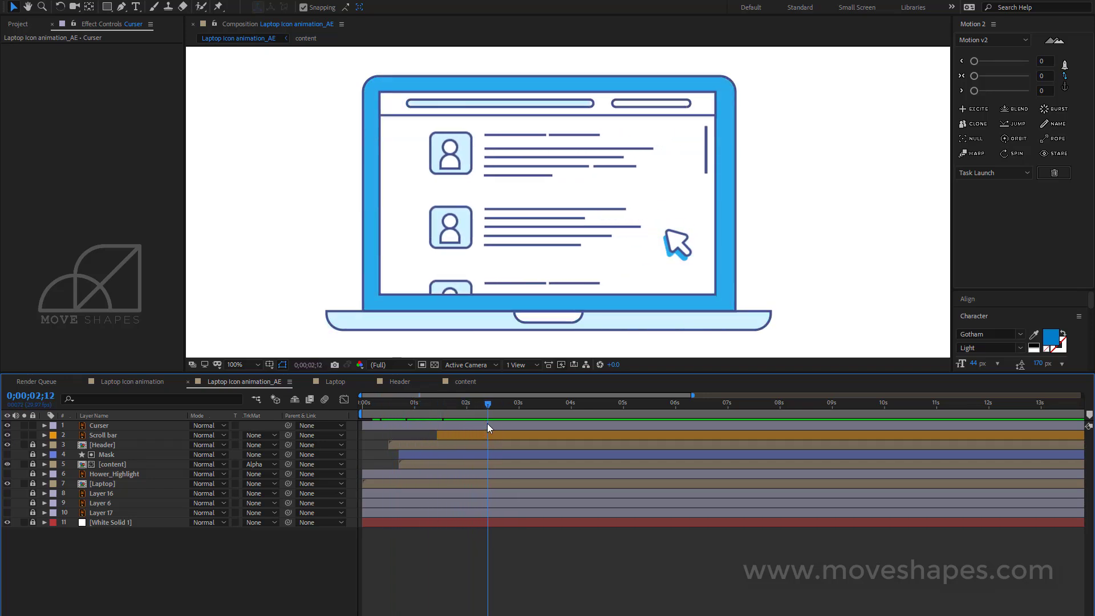
left_click(108, 428)
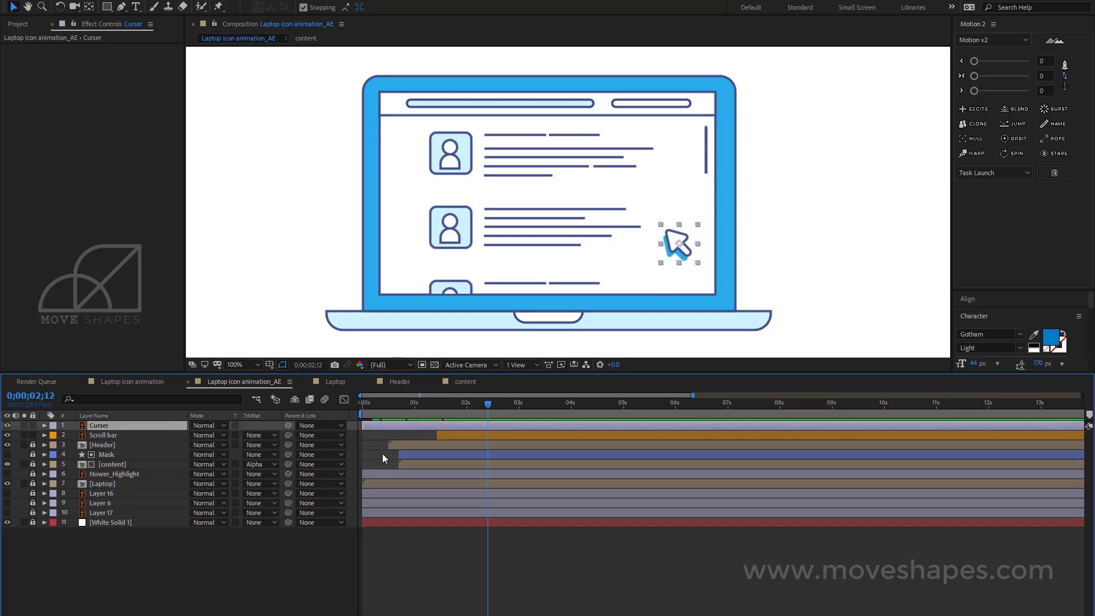
left_click_drag(381, 429, 475, 426)
left_click(410, 404)
left_click(466, 406)
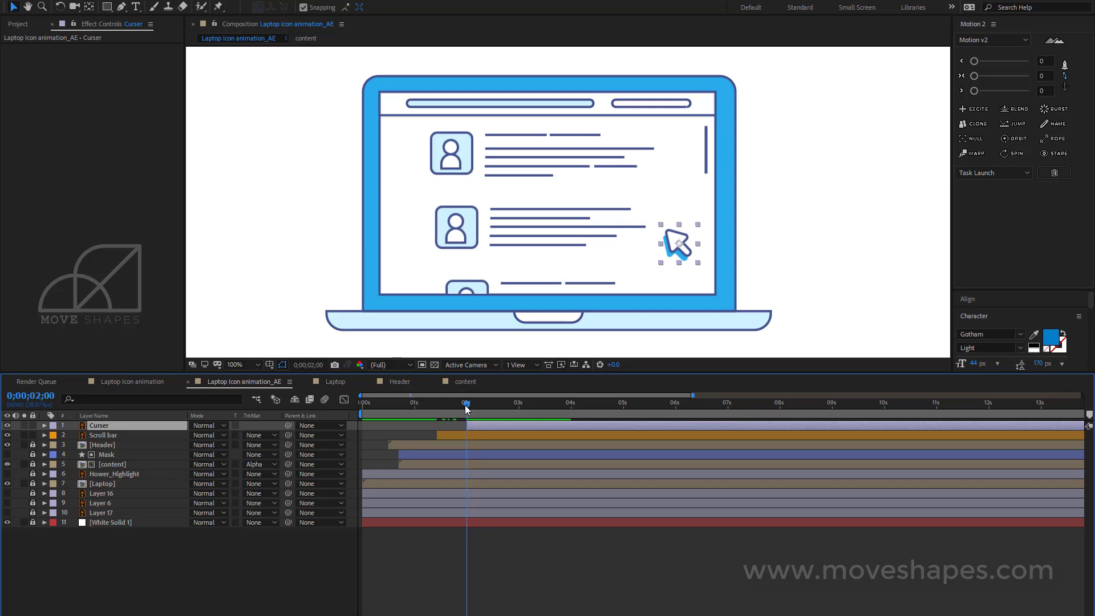
Step: Add a Position keyframe to the Curser layer at 0;00;02;00 and move the arrow onto the laptop base, at about 912.5, 803.7
left_click(45, 426)
left_click(55, 435)
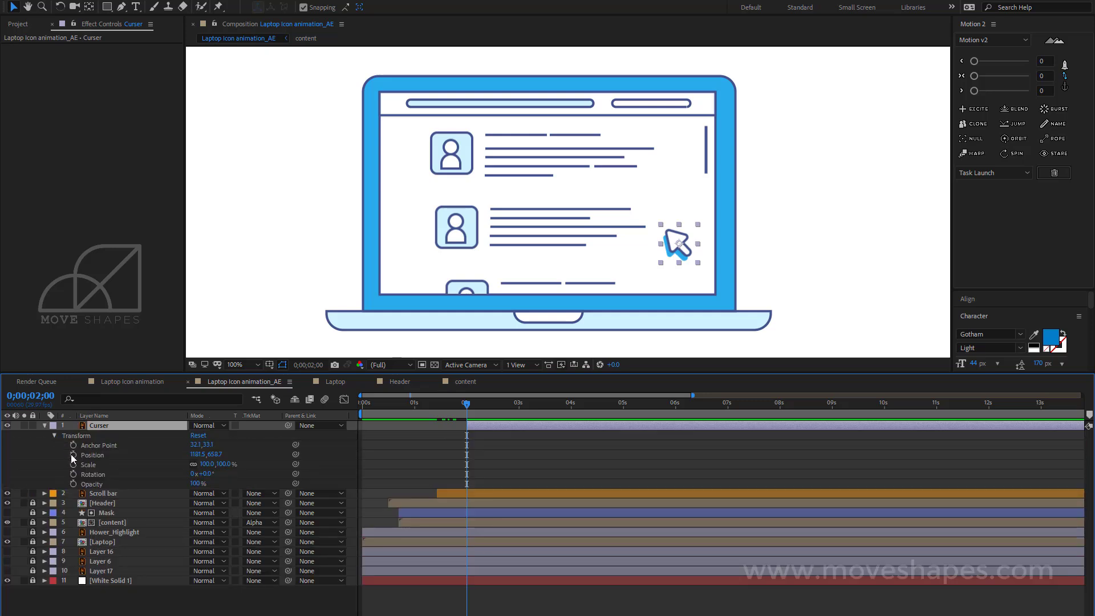
left_click(73, 455)
left_click_drag(674, 255, 525, 325)
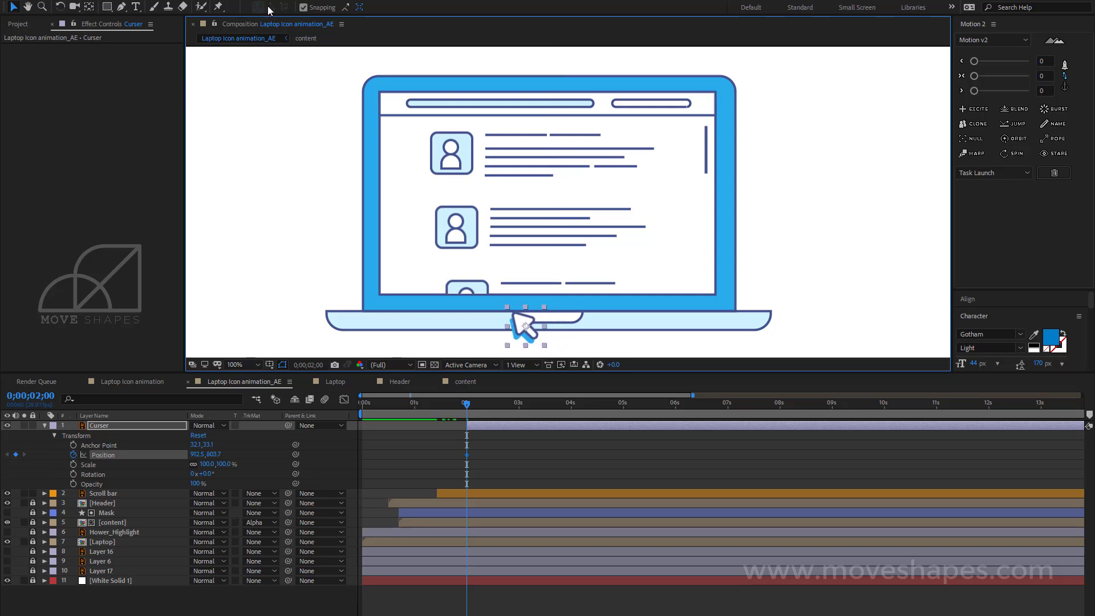
Step: Turn off Snapping and nudge the arrow's starting position at 0;00;02;00 to about 915.5, 813.7
left_click(304, 7)
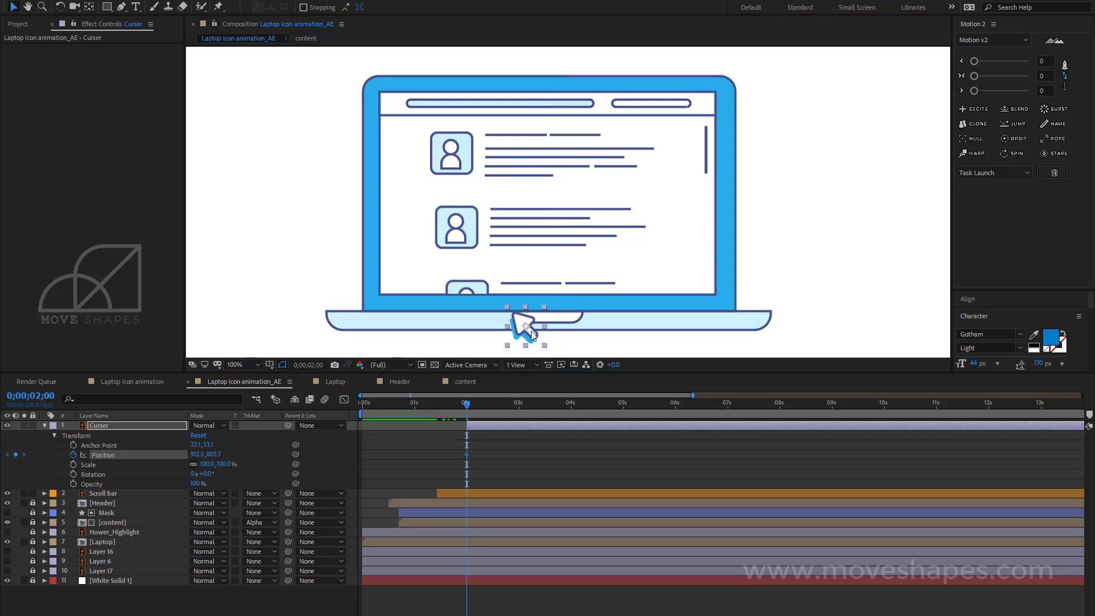
mouse_move(524, 322)
left_mouse_down()
mouse_move(496, 330)
mouse_move(509, 331)
left_mouse_up()
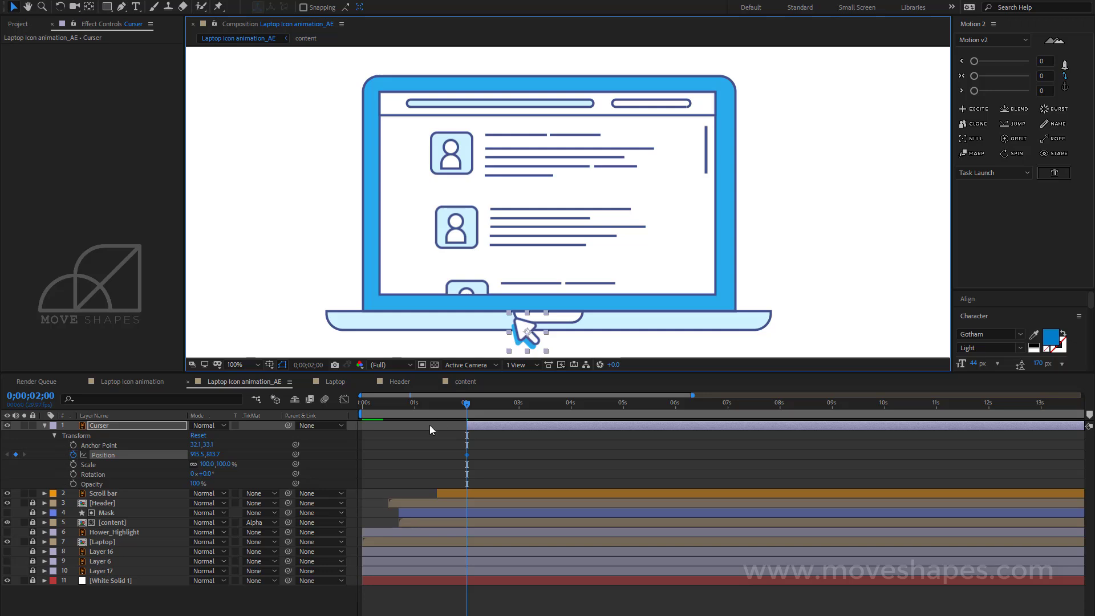
Step: At 0;00;03;00 move the arrow onto the scroll bar, at about 1249.5, 507.7, and bend its motion path into a curve
left_click_drag(469, 409, 523, 412)
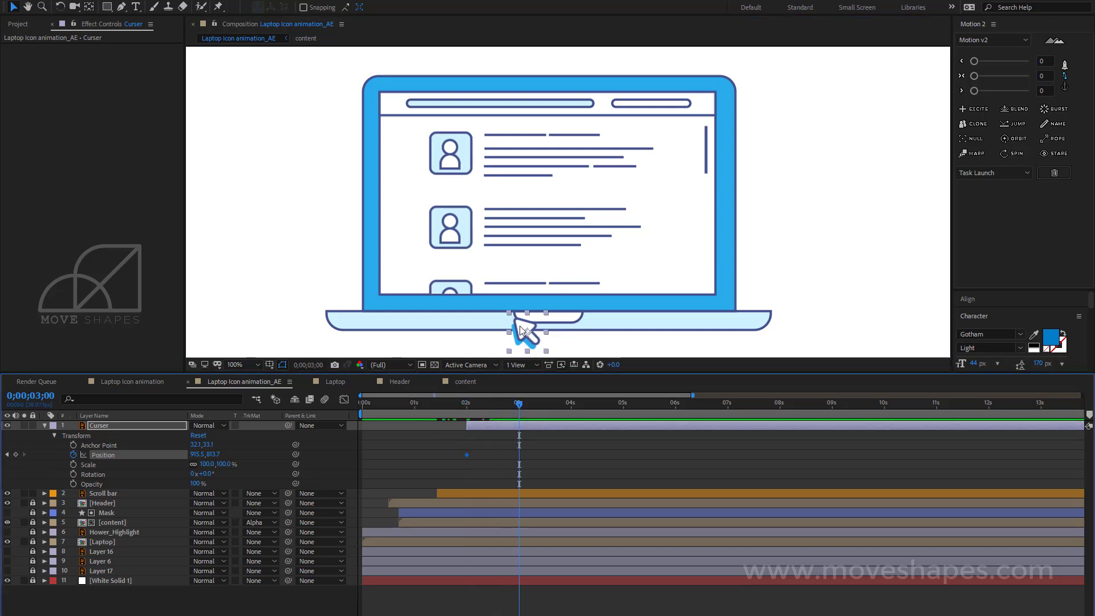
left_click_drag(520, 329, 710, 150)
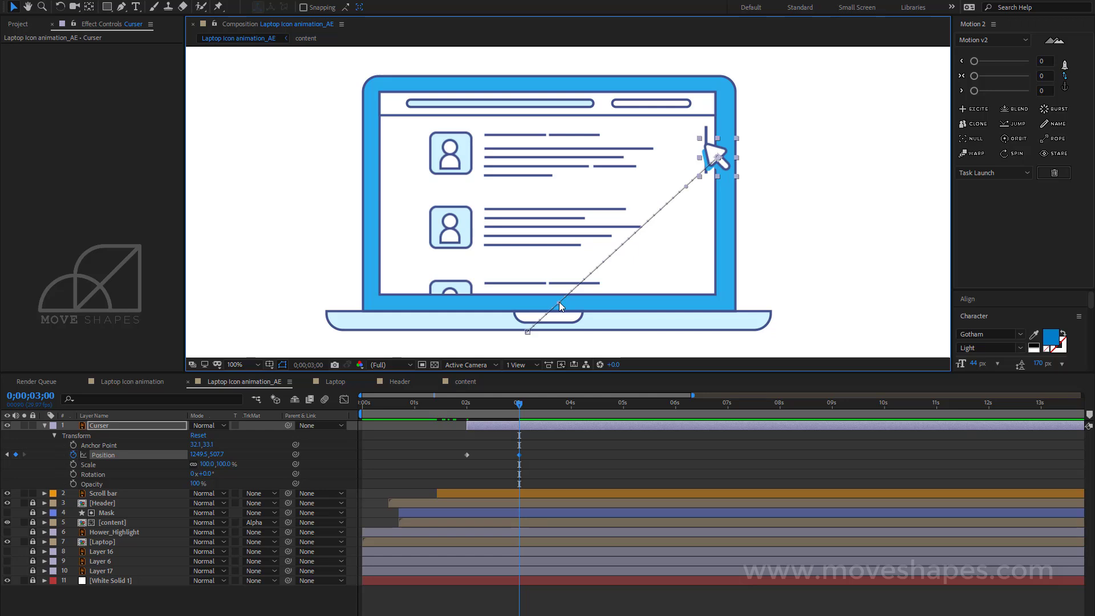
left_click_drag(559, 302, 614, 311)
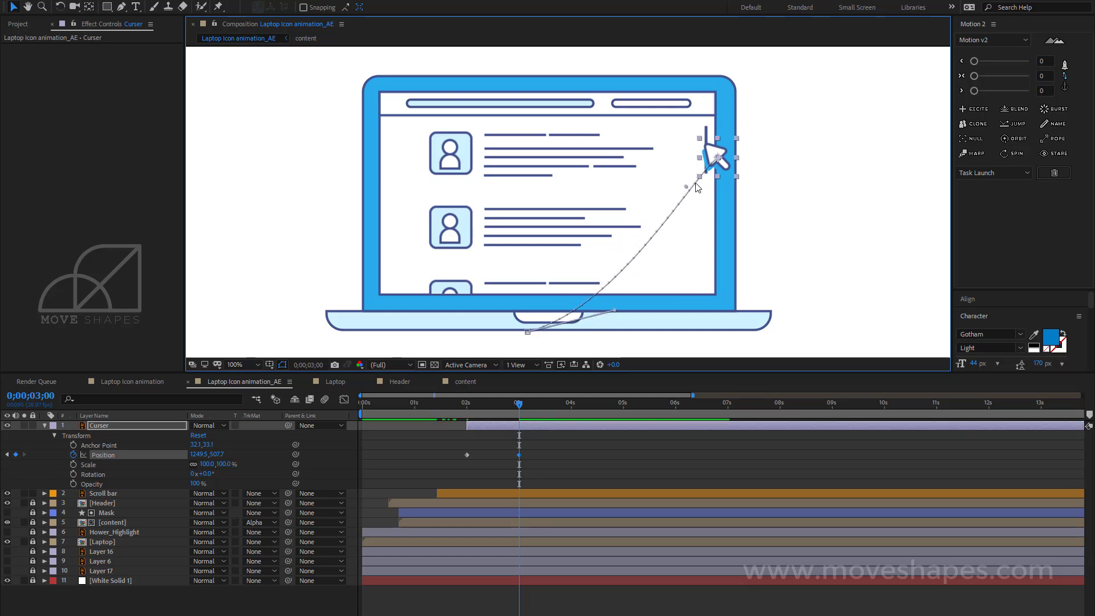
left_click_drag(686, 186, 674, 246)
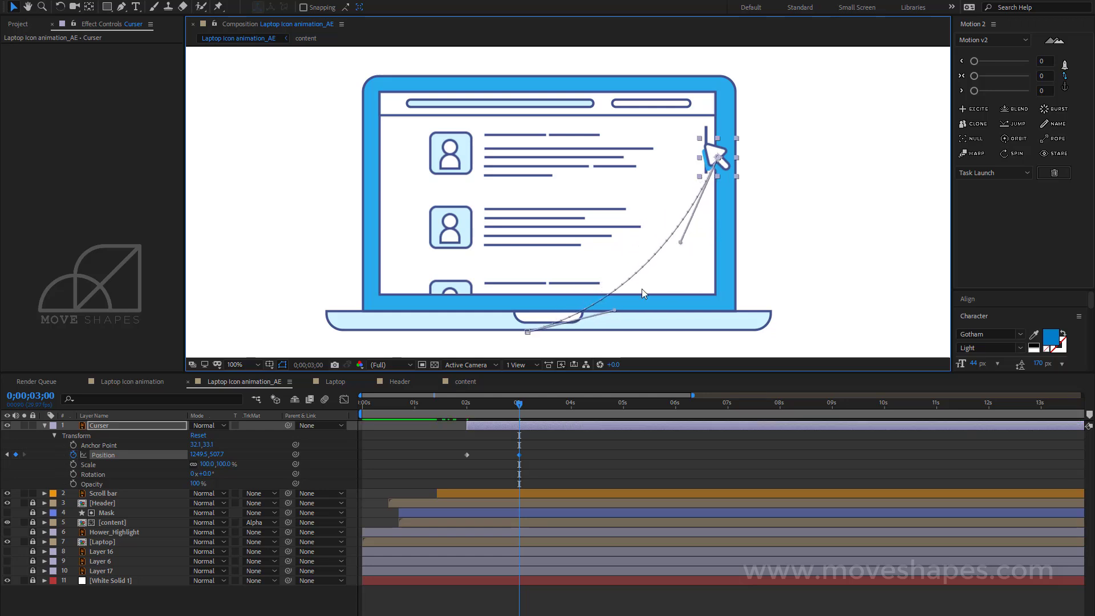
left_click_drag(611, 309, 601, 278)
left_click(545, 467)
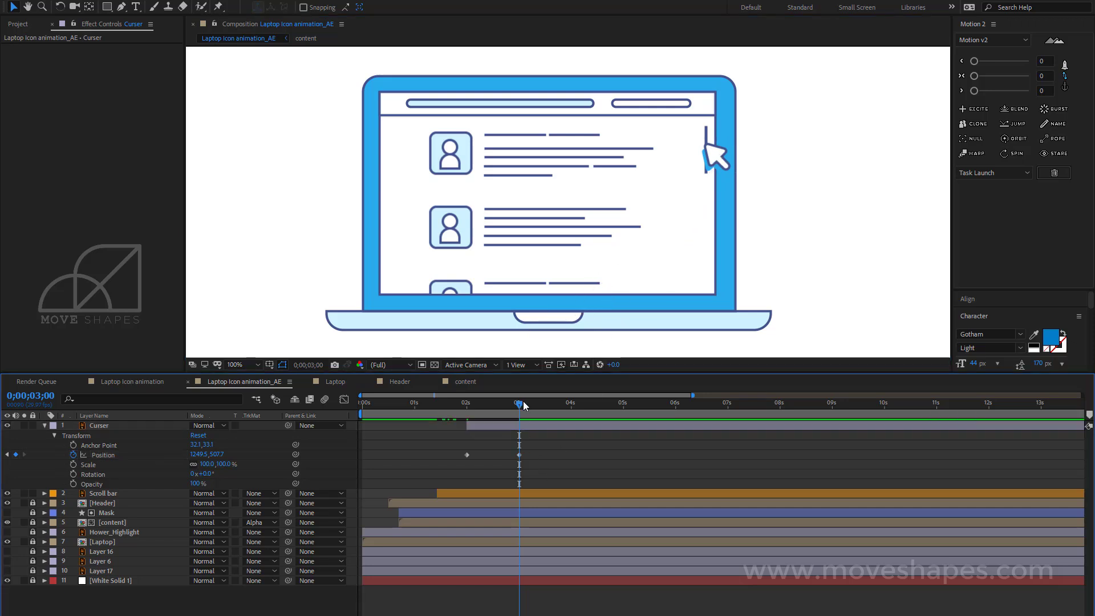
Step: Apply Easy Ease to both Position keyframes of the Curser layer
left_click_drag(520, 404, 460, 459)
right_click(466, 454)
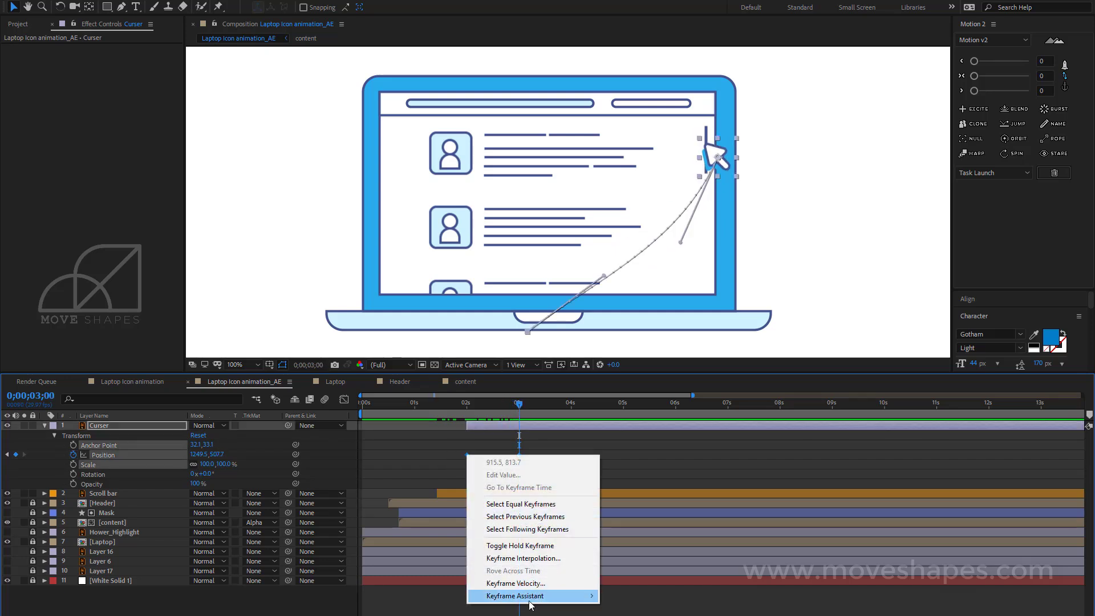
mouse_move(548, 595)
left_click(713, 521)
left_click(545, 441)
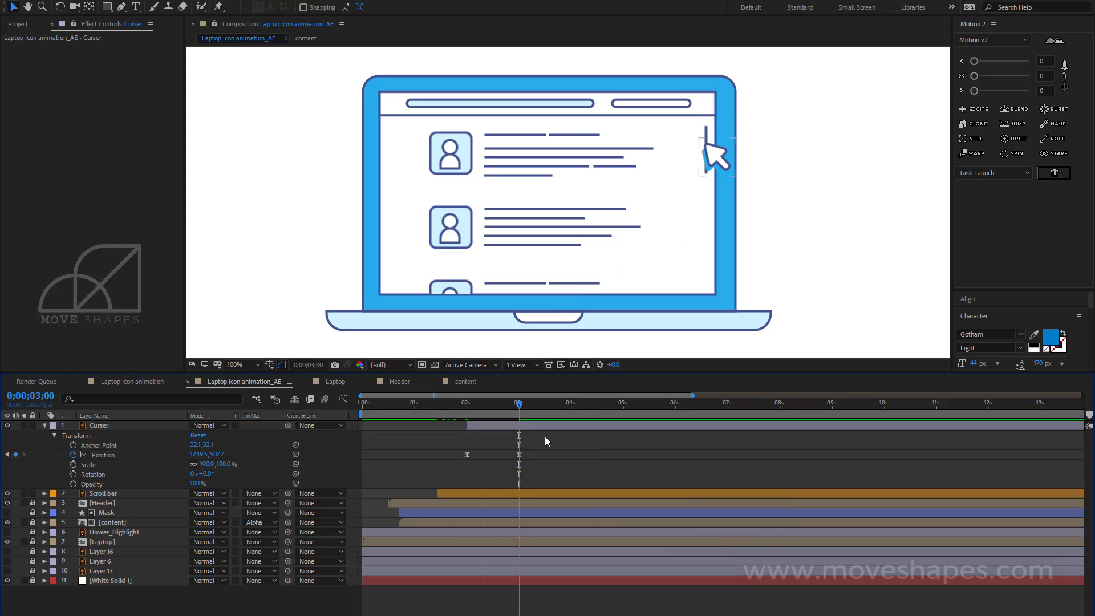
Step: Reshape both ends of the arrow's motion path into a fuller outward arc and preview the animation
left_click_drag(468, 406, 517, 436)
left_click(520, 453)
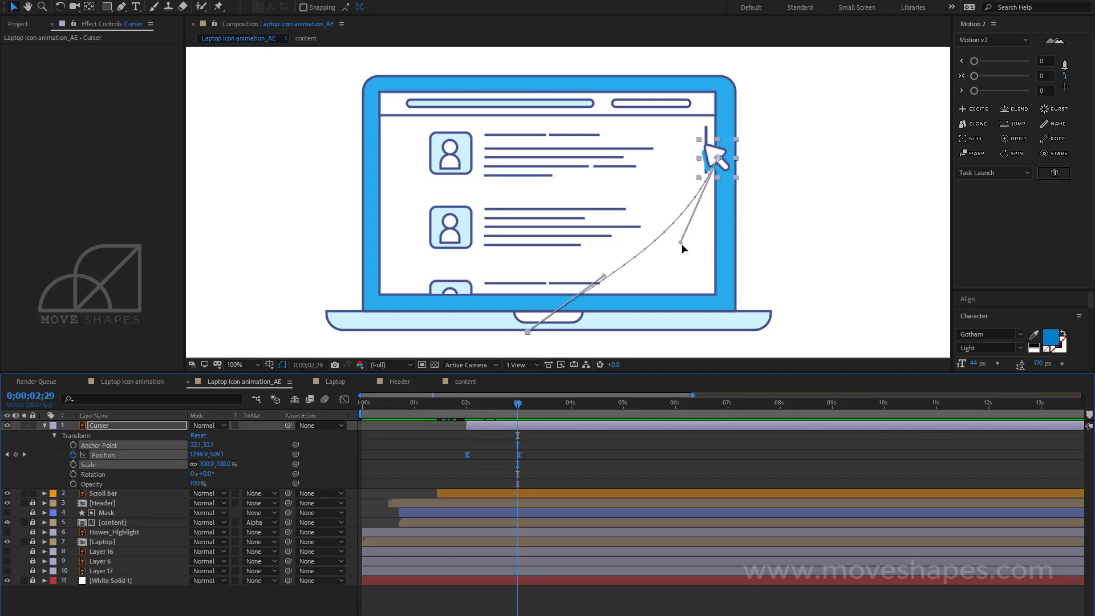
left_click_drag(680, 243, 691, 261)
left_click_drag(604, 276, 614, 295)
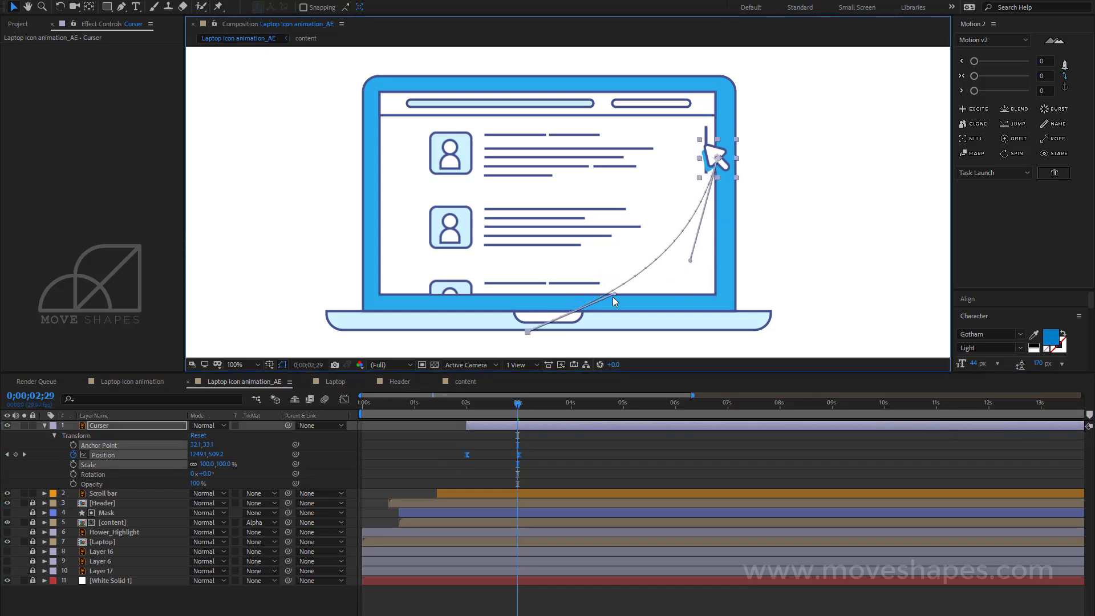
left_click(529, 474)
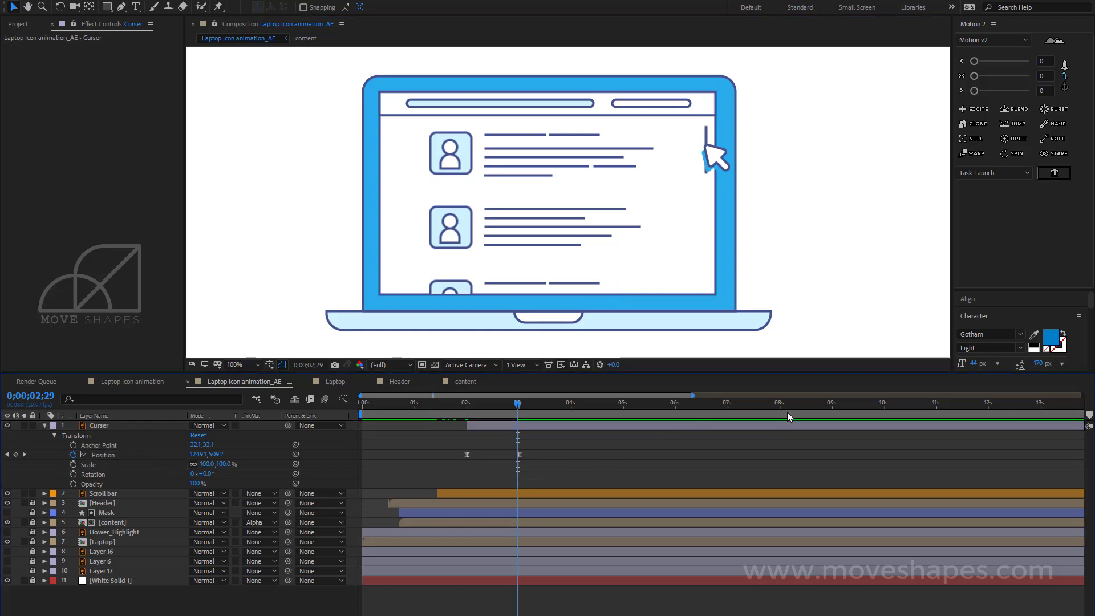
key("space")
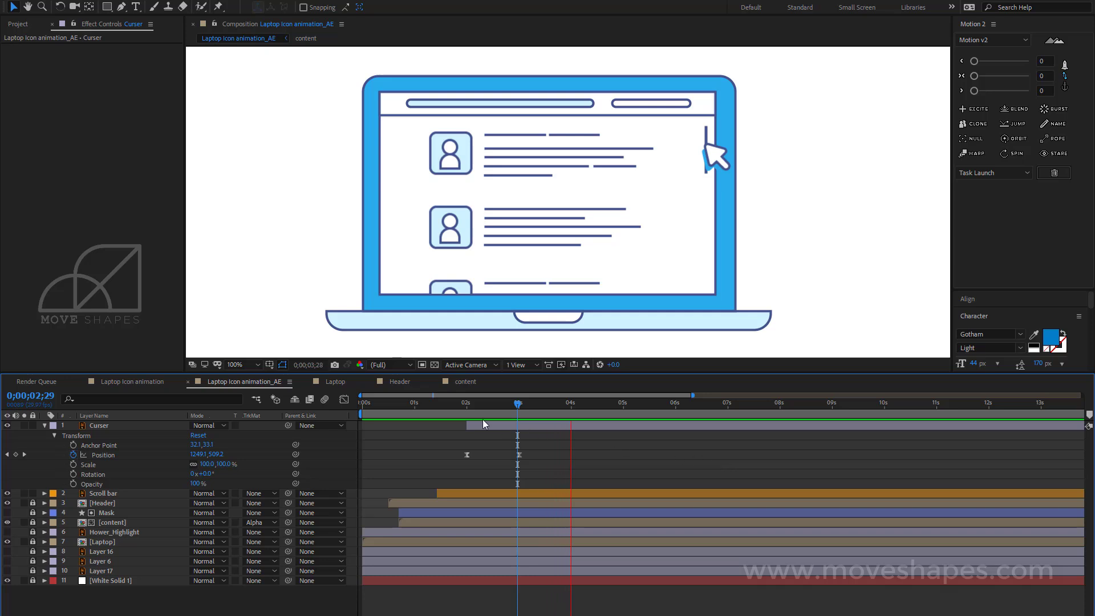
key("space")
Step: Save the project and add a Scale keyframe to the Curser layer at 0;00;03;01
left_click_drag(467, 406, 521, 408)
key("ctrl+s")
left_click(524, 425)
left_click(73, 465)
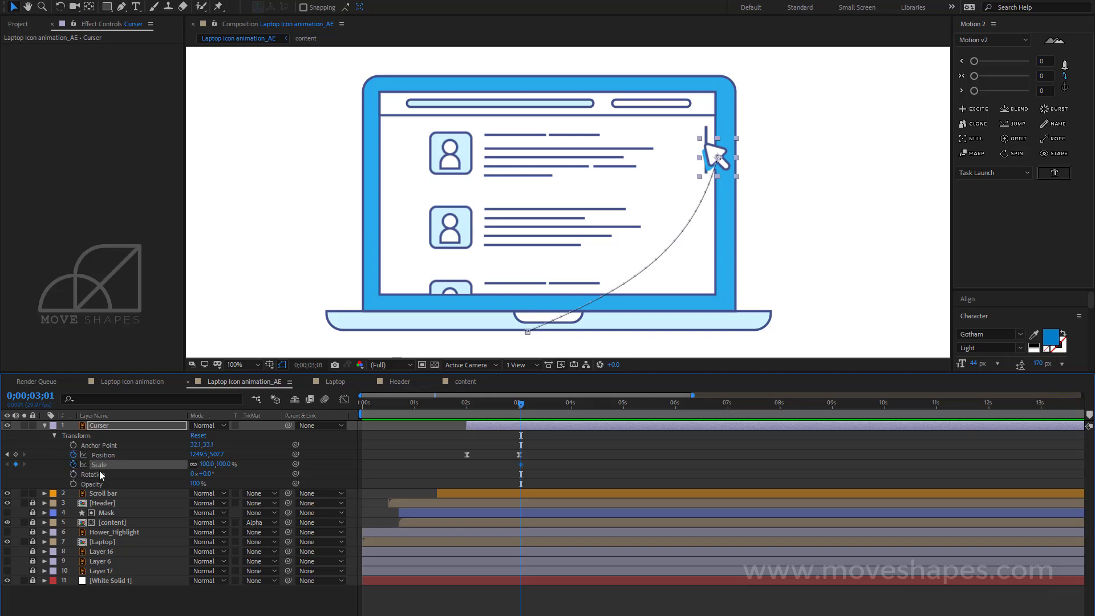
Step: Scale the Curser layer down to 89% at 0;00;03;13
left_click_drag(534, 404, 541, 403)
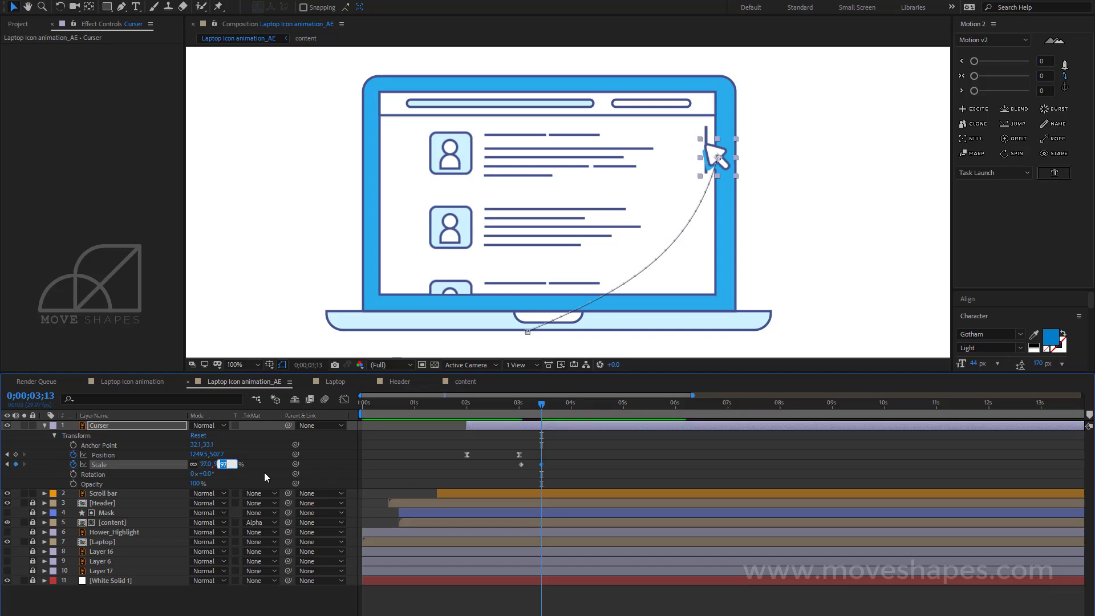
key("Down")
key("Down")
key("Down")
key("Down")
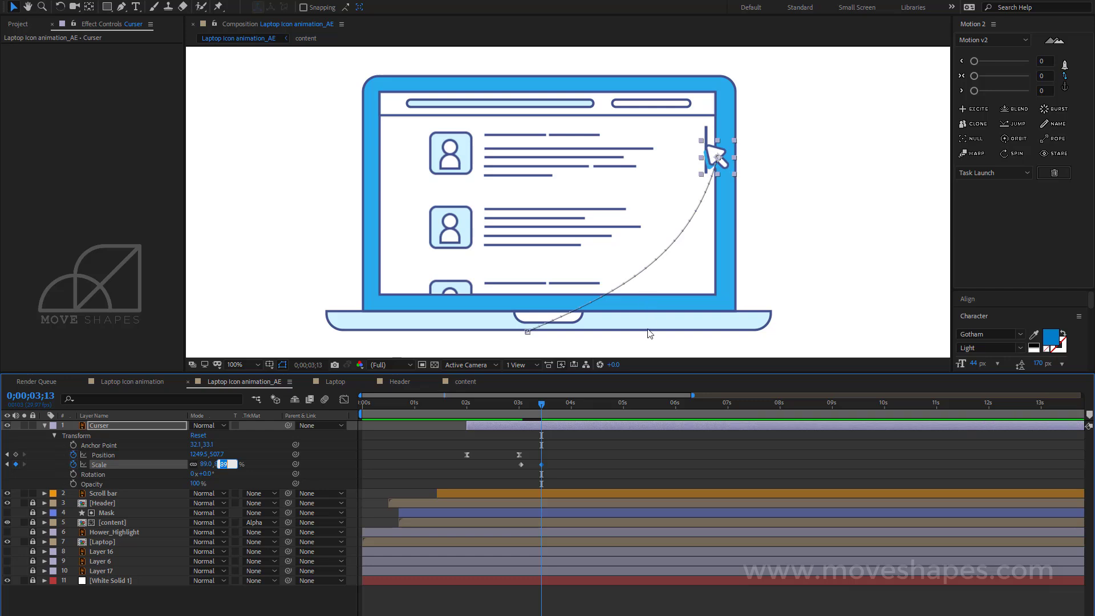
Step: Apply Easy Ease to both Scale keyframes of the Curser layer and preview the animation
mouse_move(541, 404)
left_mouse_down()
mouse_move(501, 409)
mouse_move(524, 409)
left_mouse_up()
left_click_drag(542, 464, 517, 467)
right_click(519, 466)
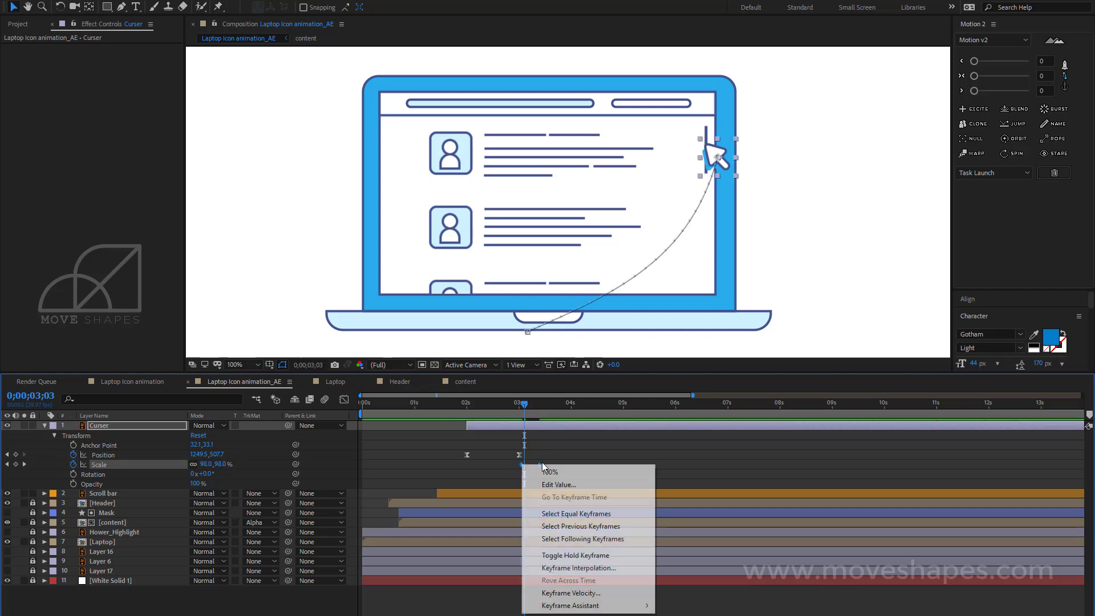
mouse_move(591, 606)
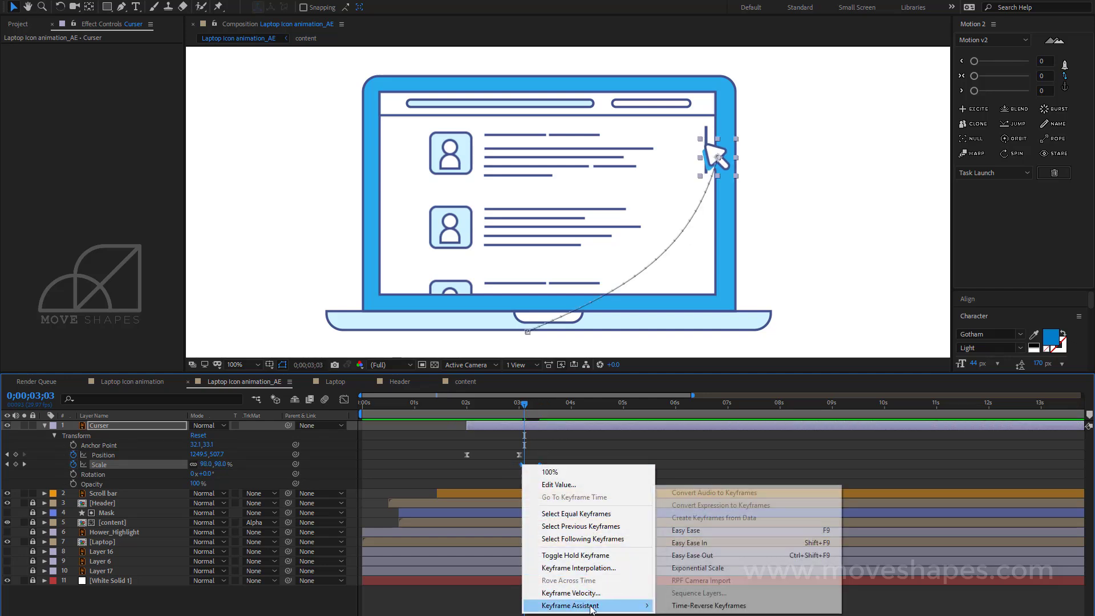
left_click(826, 530)
key("space")
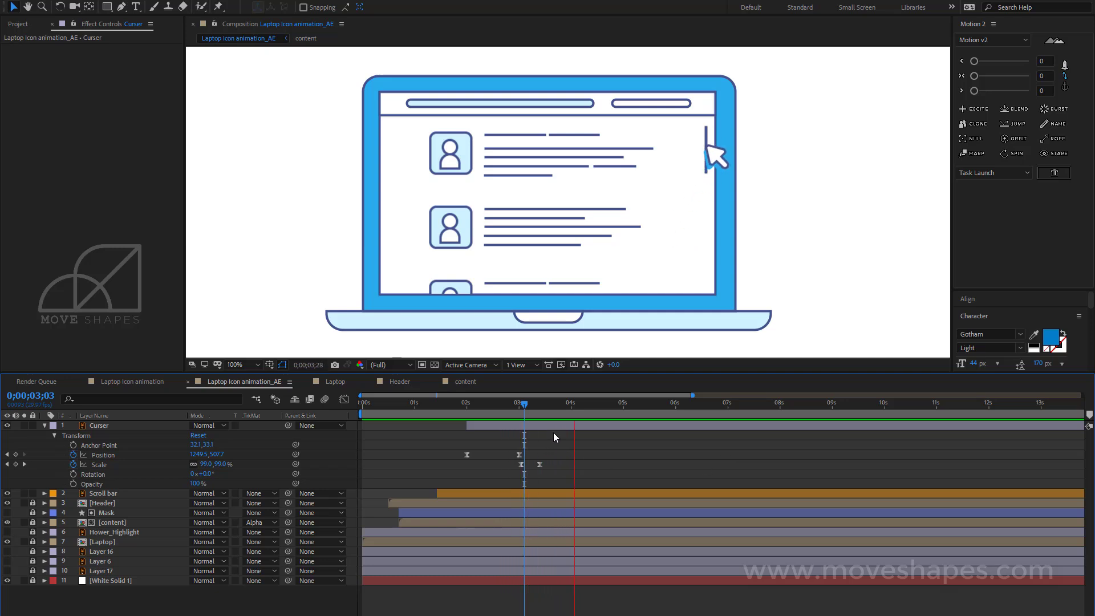
Step: Hold the arrow's position with a keyframe at 0;00;03;12, and at 0;00;04;10 move it straight down to about Y 694.7
mouse_move(525, 405)
left_mouse_down()
mouse_move(551, 408)
mouse_move(519, 420)
mouse_move(538, 419)
left_mouse_up()
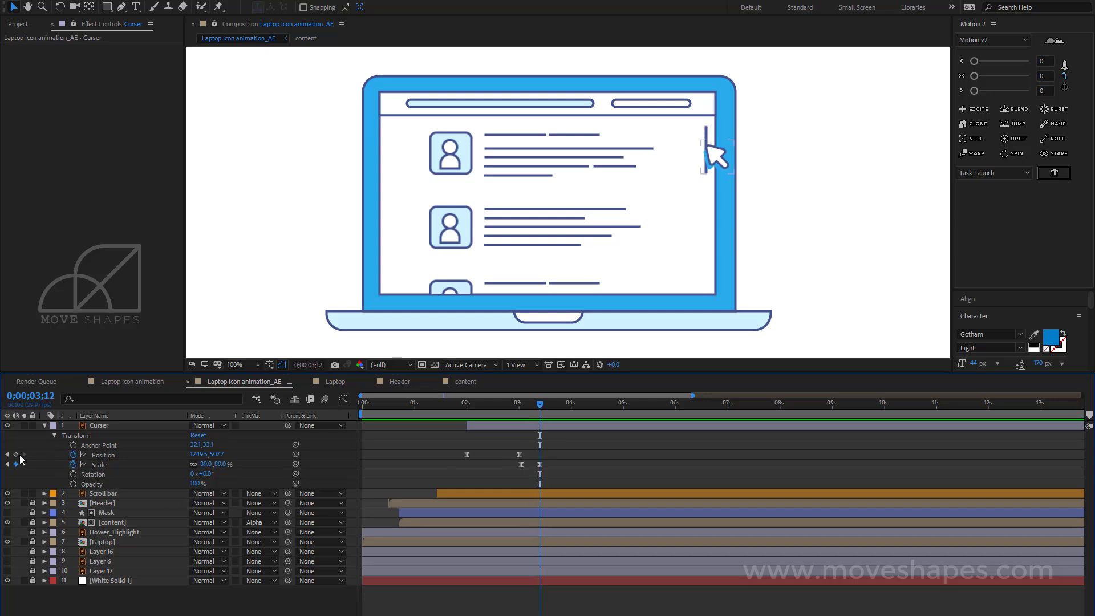
left_click(16, 455)
left_click_drag(541, 414, 590, 407)
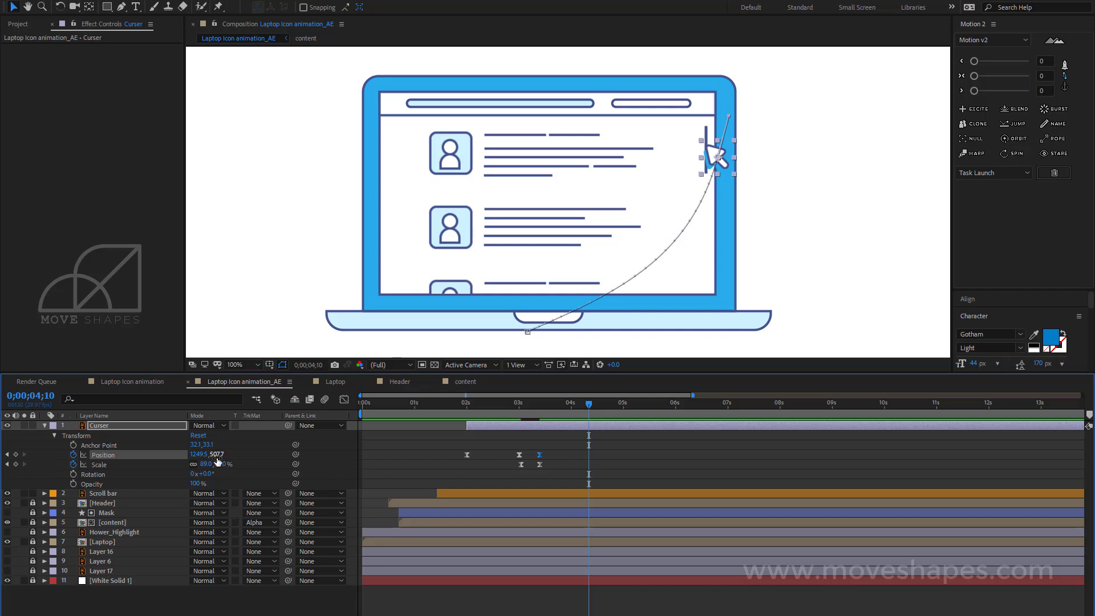
left_click_drag(216, 454, 323, 454)
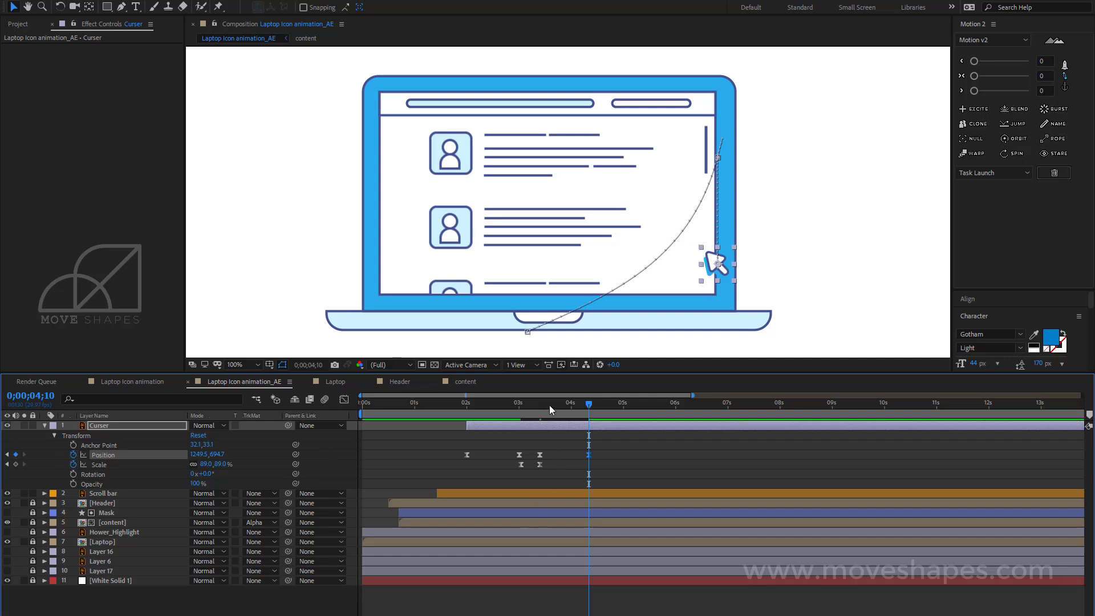
Step: Add a Position keyframe to the Scroll bar layer at 0;00;03;12, and at 0;00;04;10 move it down to about Y 682.5
left_click_drag(549, 405, 542, 408)
left_click(544, 492)
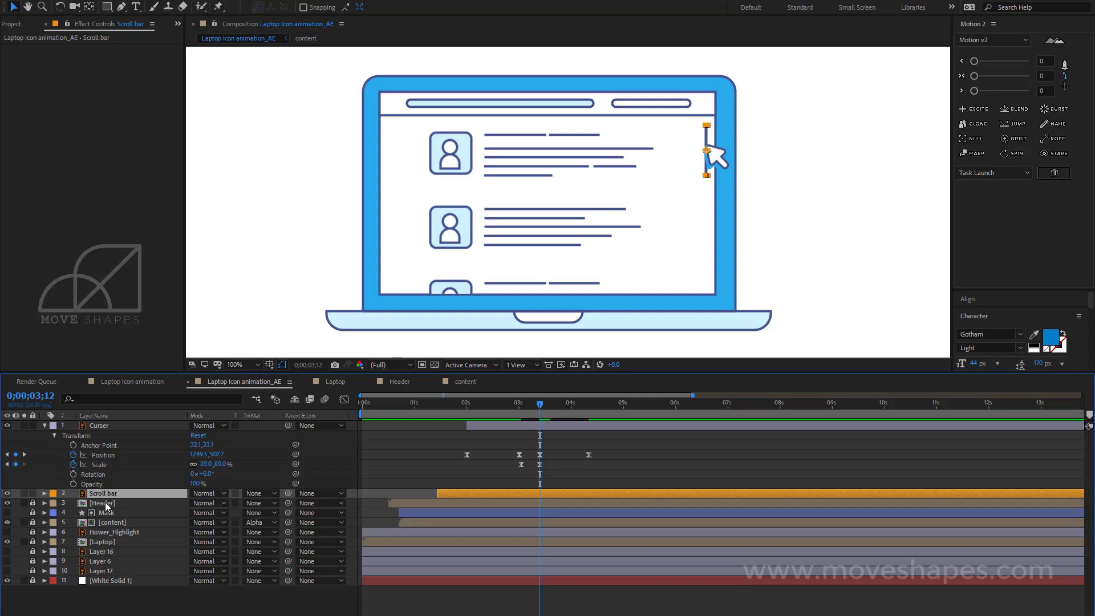
key("p")
left_click(73, 503)
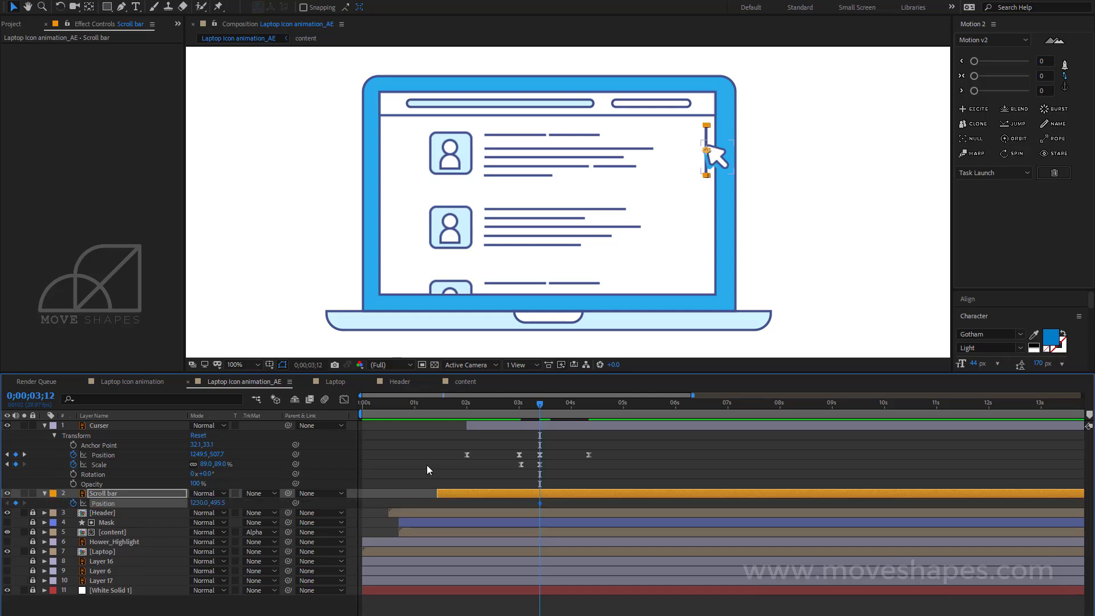
left_click_drag(540, 405, 588, 405)
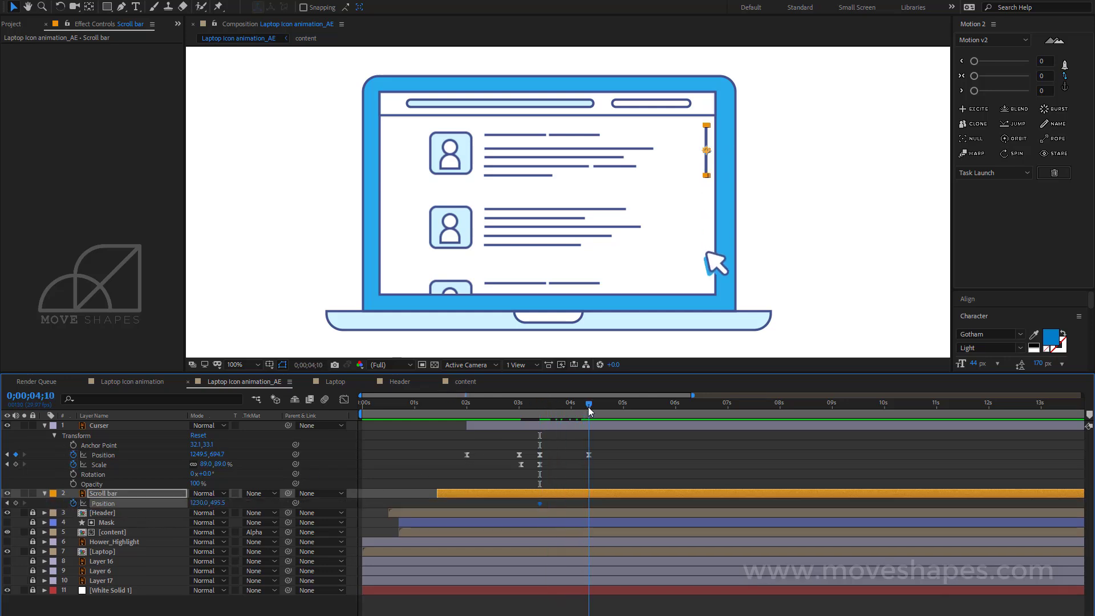
left_click_drag(219, 502, 316, 502)
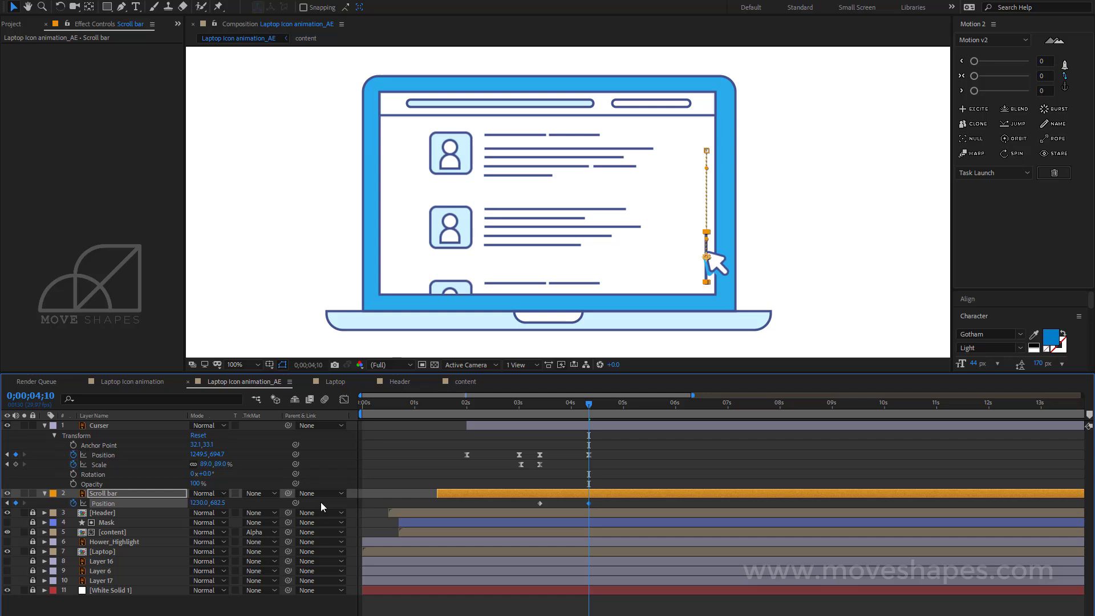
Step: Apply Easy Ease to both Position keyframes of the Scroll bar layer
left_click_drag(594, 502, 535, 514)
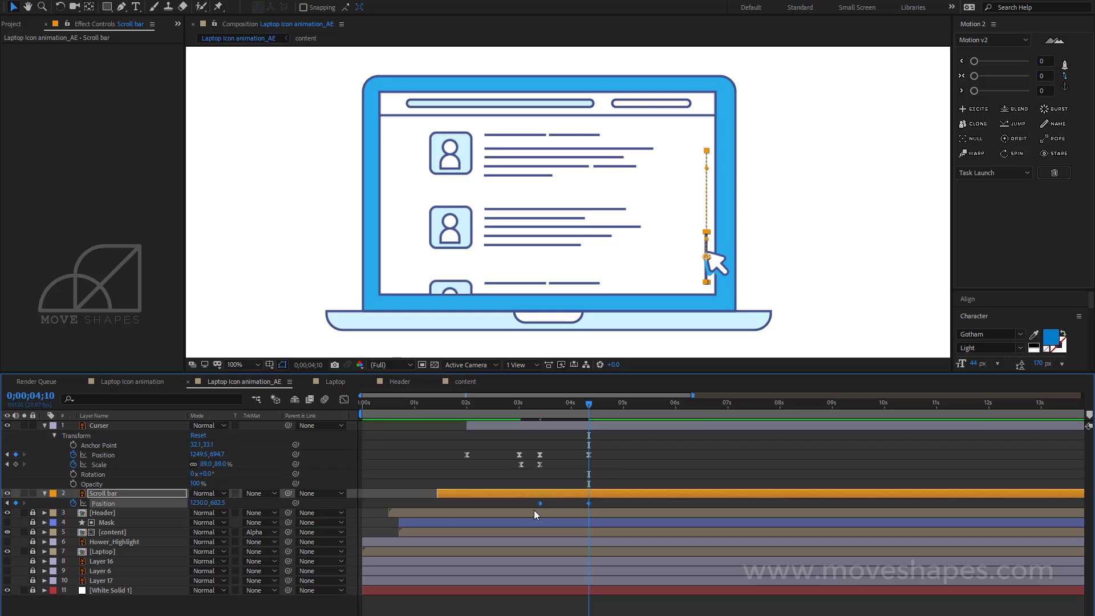
right_click(542, 502)
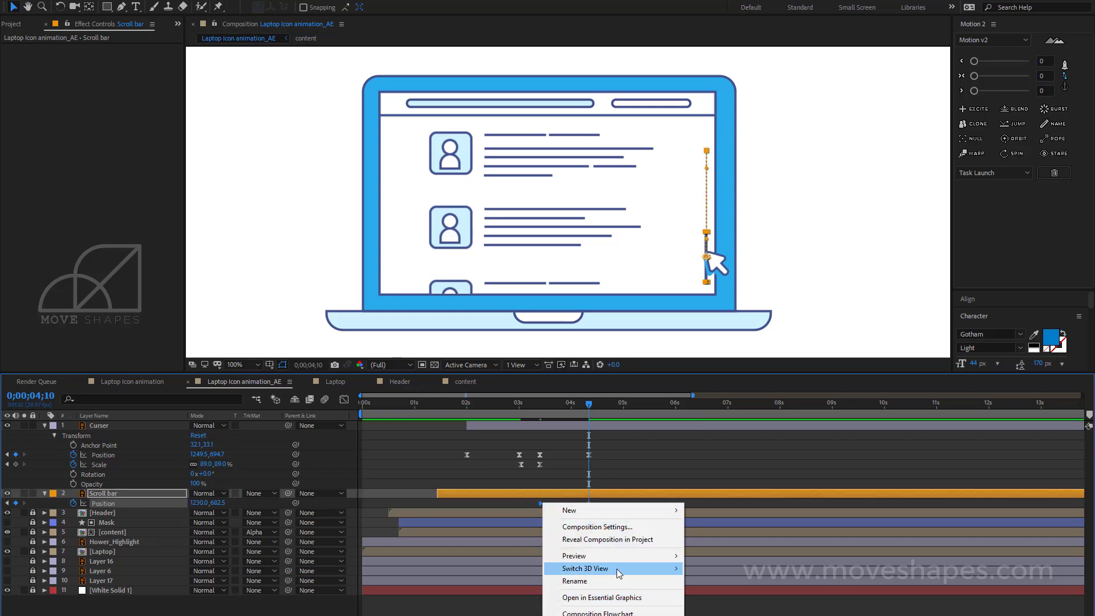
left_click(528, 503)
right_click(587, 503)
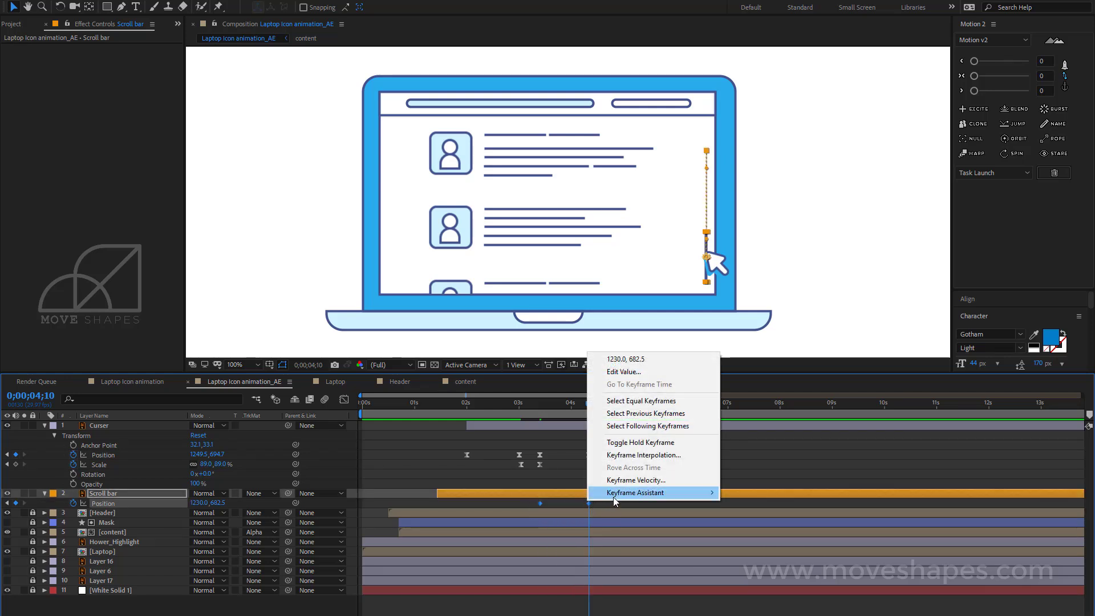
mouse_move(613, 497)
left_click(810, 526)
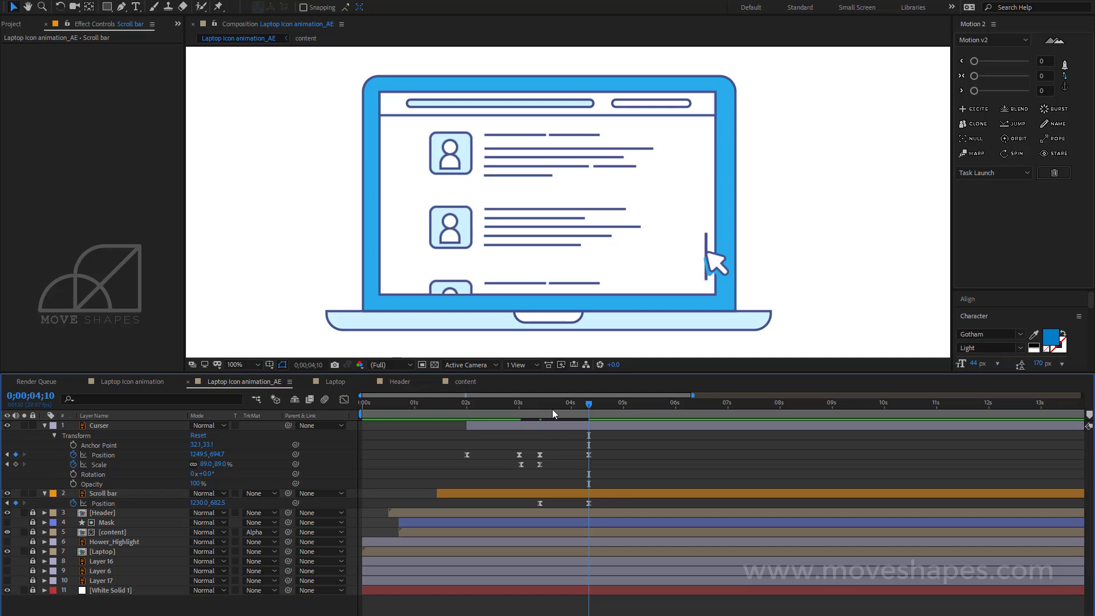
Step: Apply Easy Ease to all four Position keyframes of the Curser layer
left_click_drag(552, 409, 521, 457)
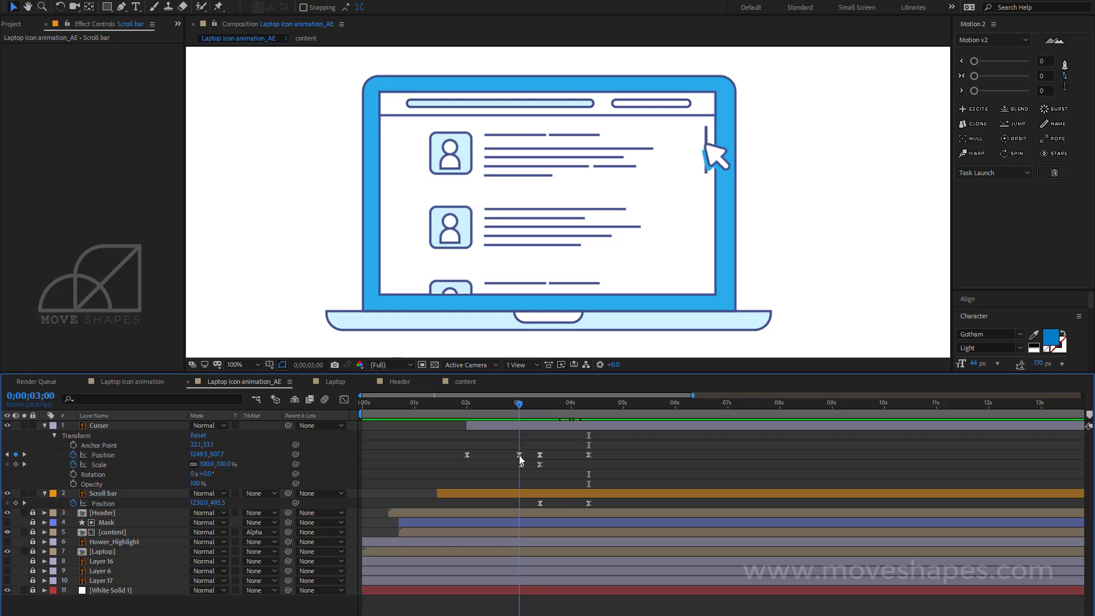
left_click(520, 456)
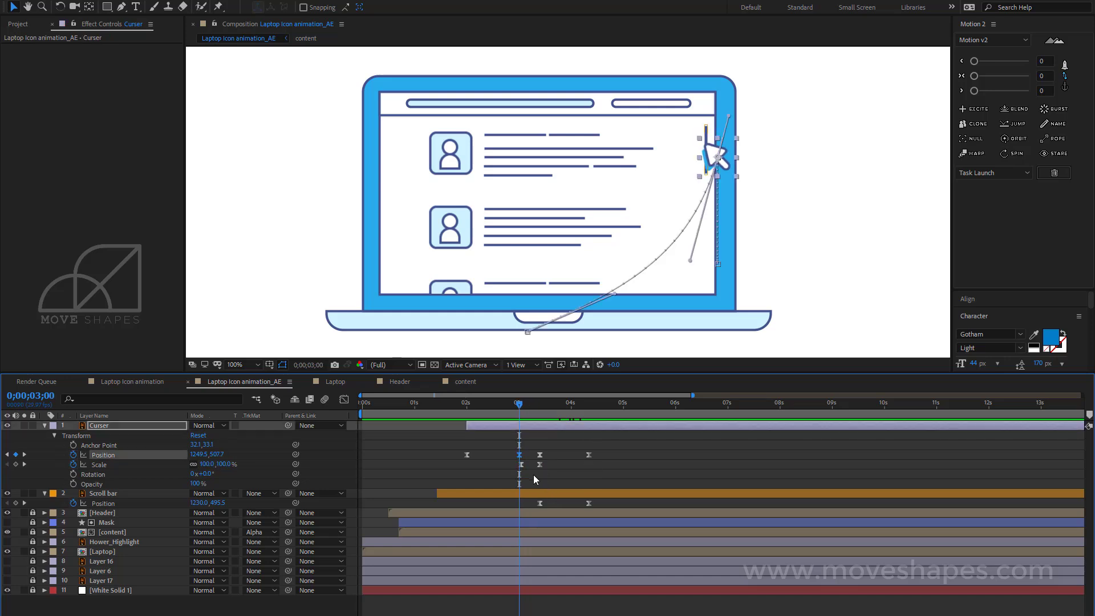
left_click(556, 440)
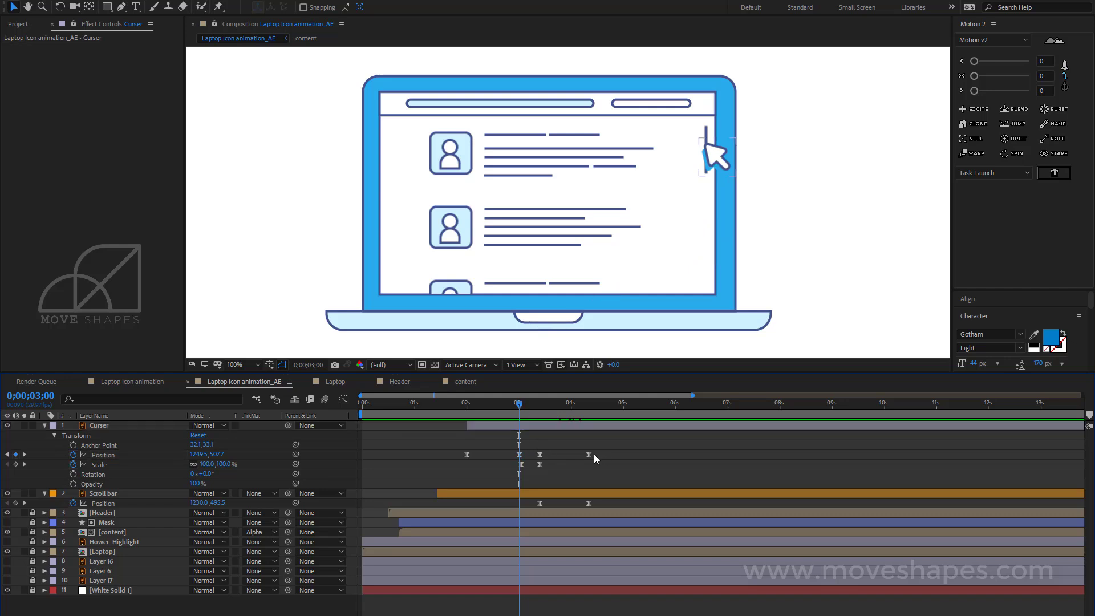
left_click_drag(594, 454, 464, 453)
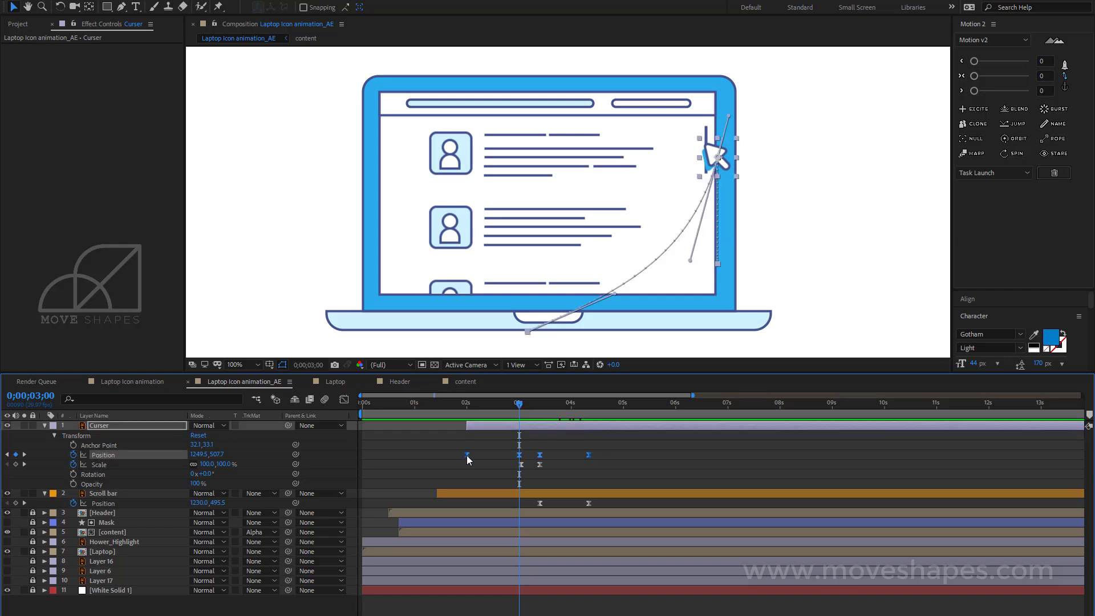
right_click(467, 456)
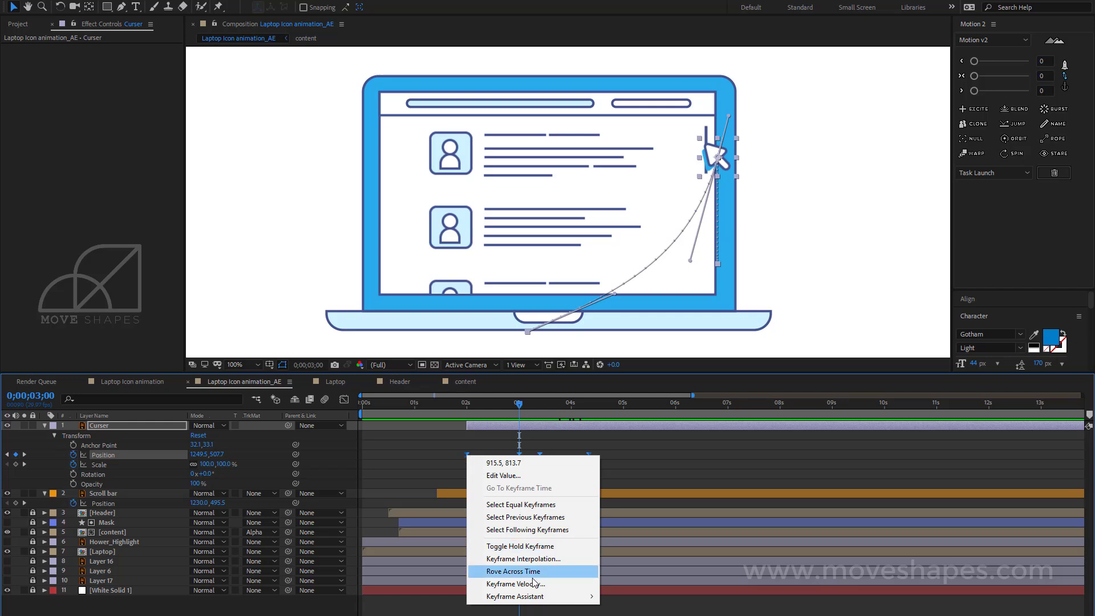
mouse_move(517, 596)
left_click(764, 521)
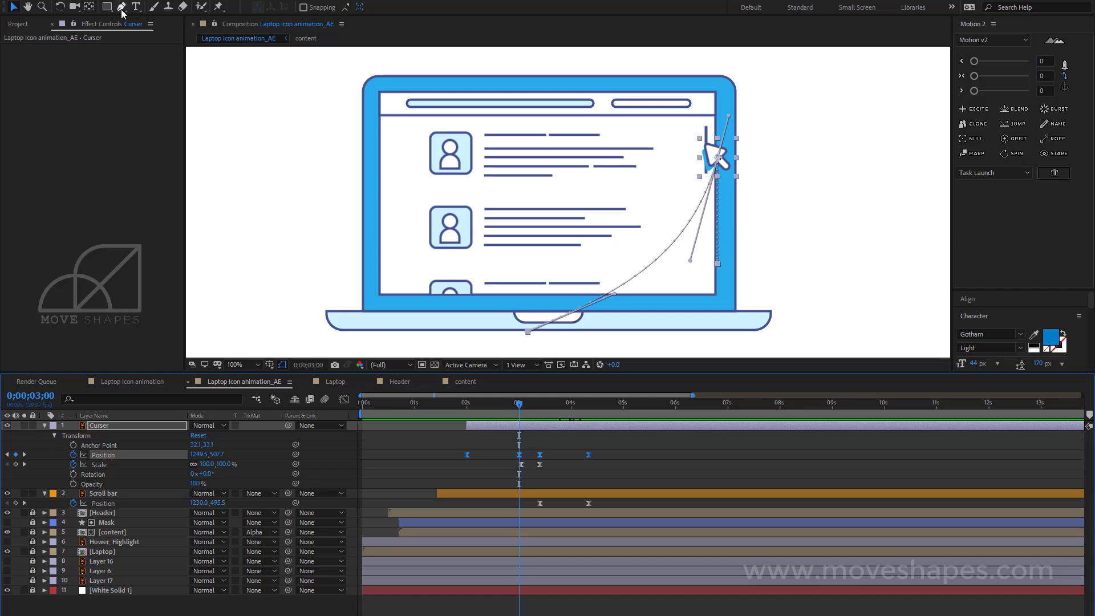
Step: Straighten the arrow's motion path by converting its vertex at the scroll bar to a corner, and review the motion
left_click_drag(122, 13, 166, 42)
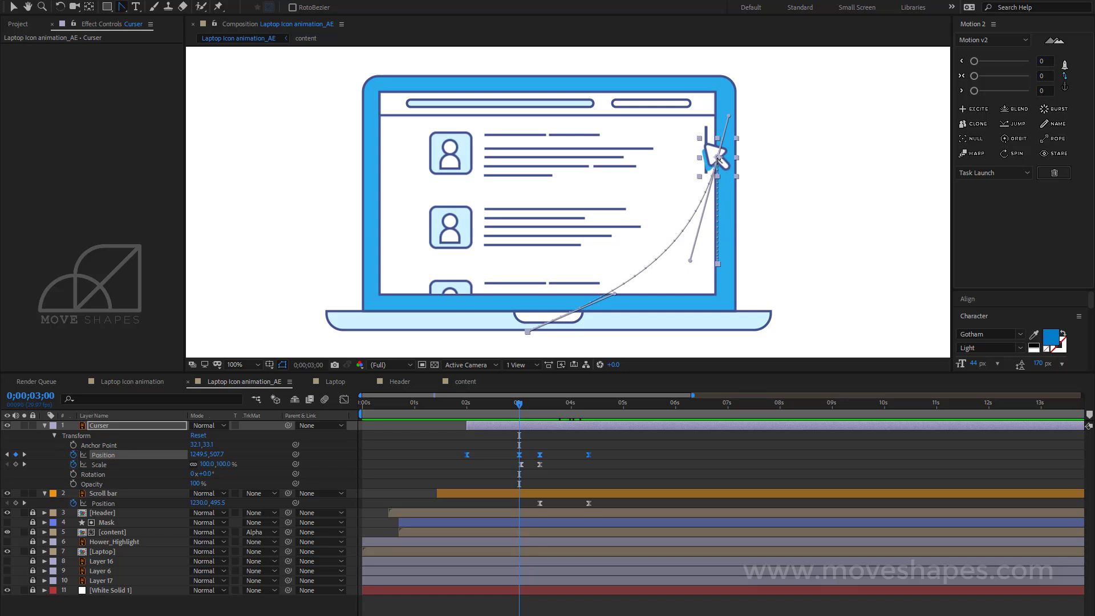
left_click(718, 158, "ctrl")
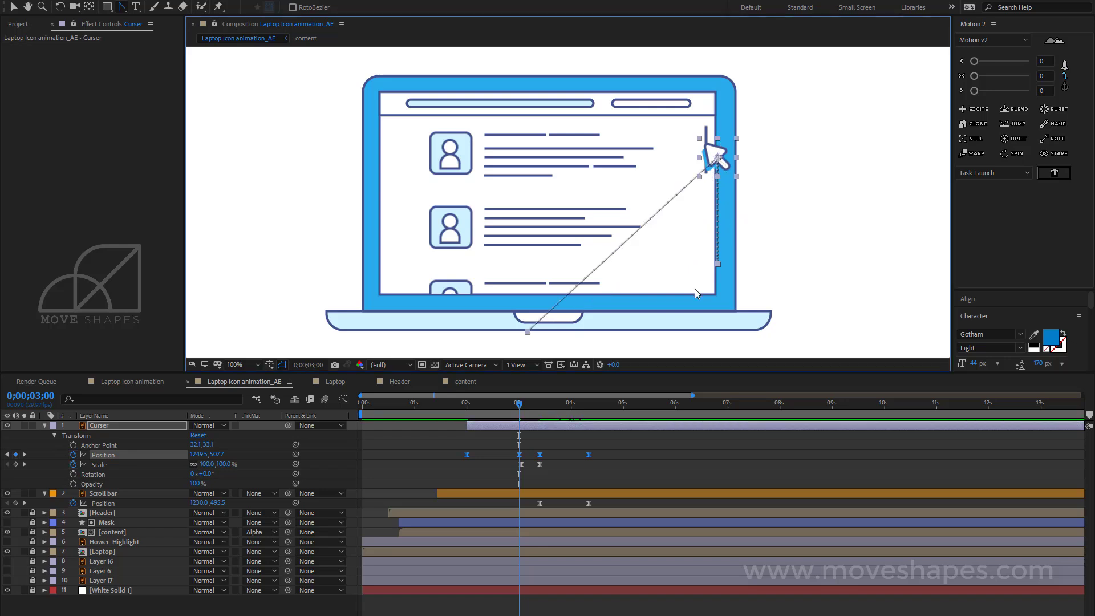
left_click(608, 461)
left_click_drag(519, 403, 496, 404)
left_click(14, 8)
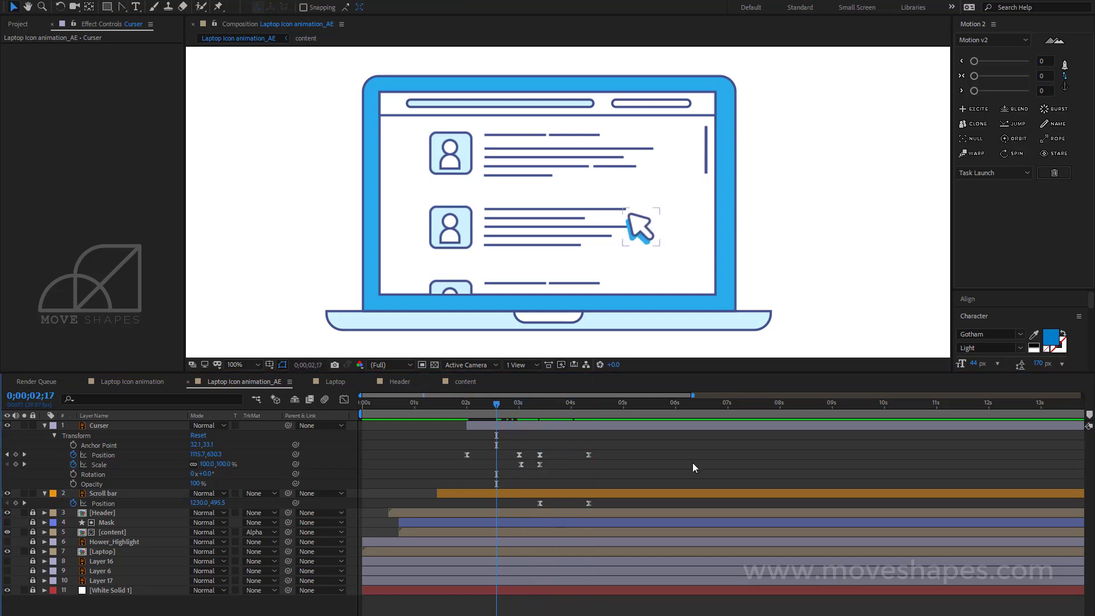
left_click(468, 404)
left_click_drag(474, 408, 540, 458)
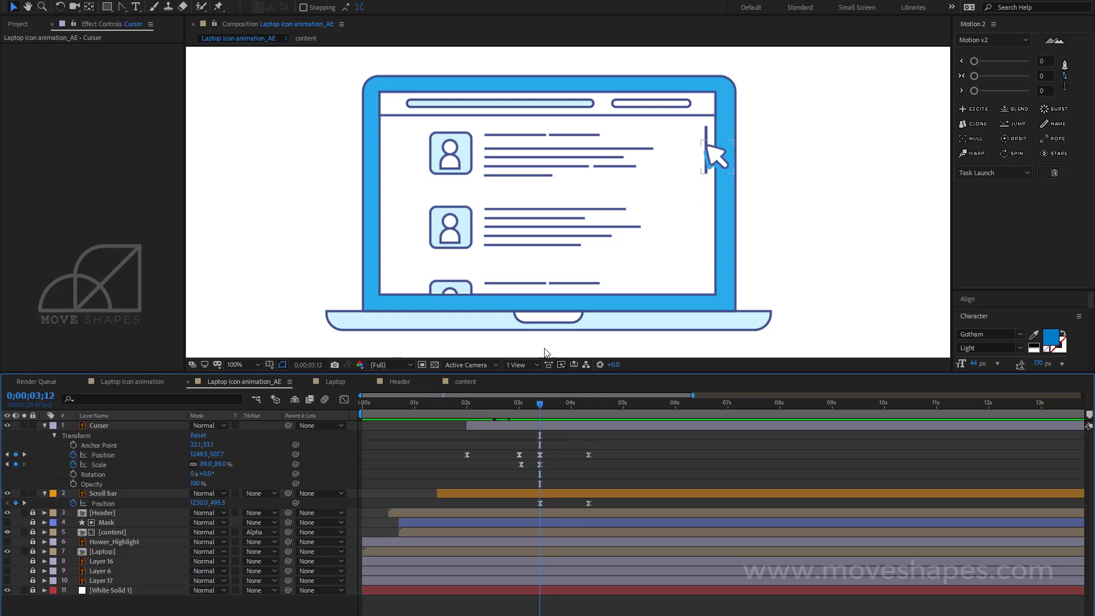
Step: Add a Position keyframe to the content layer at 0;00;03;12, and at 0;00;04;10 move it up to Y 151
left_click(119, 532)
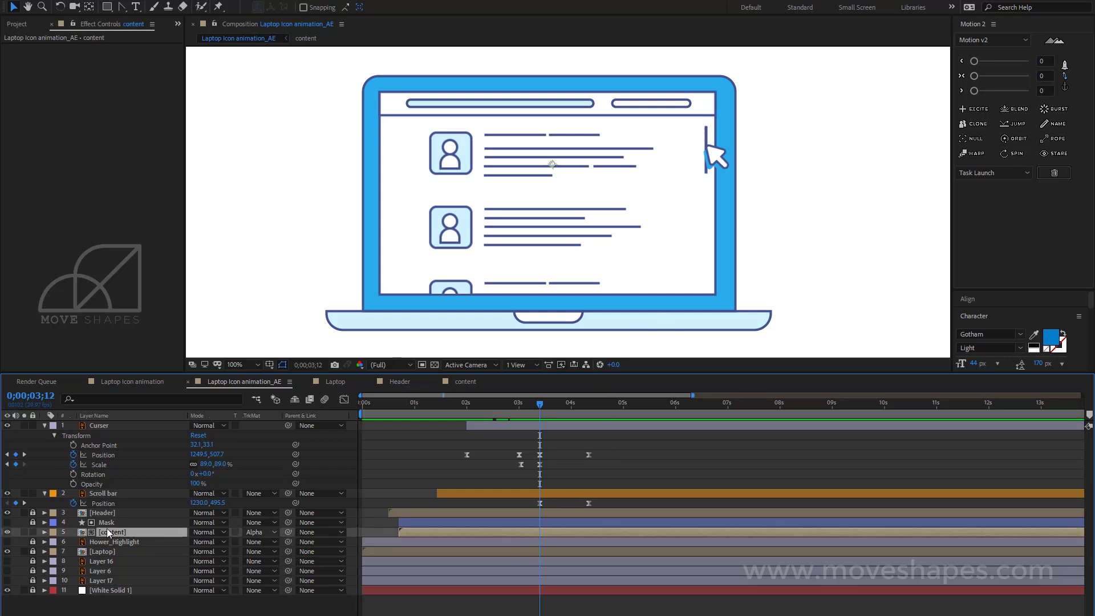
left_click(45, 532)
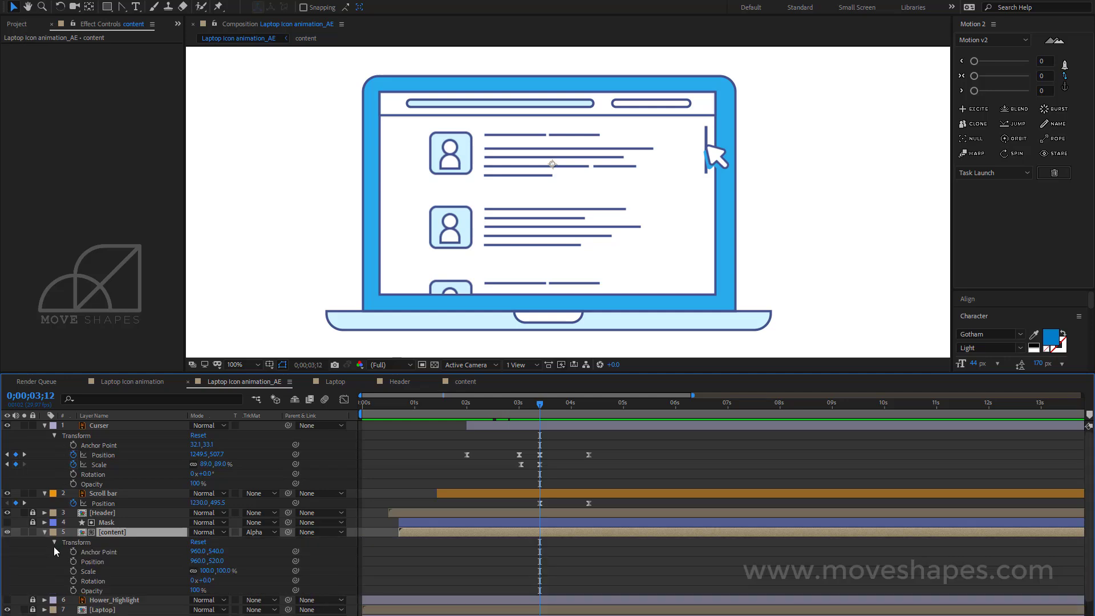
left_click(73, 561)
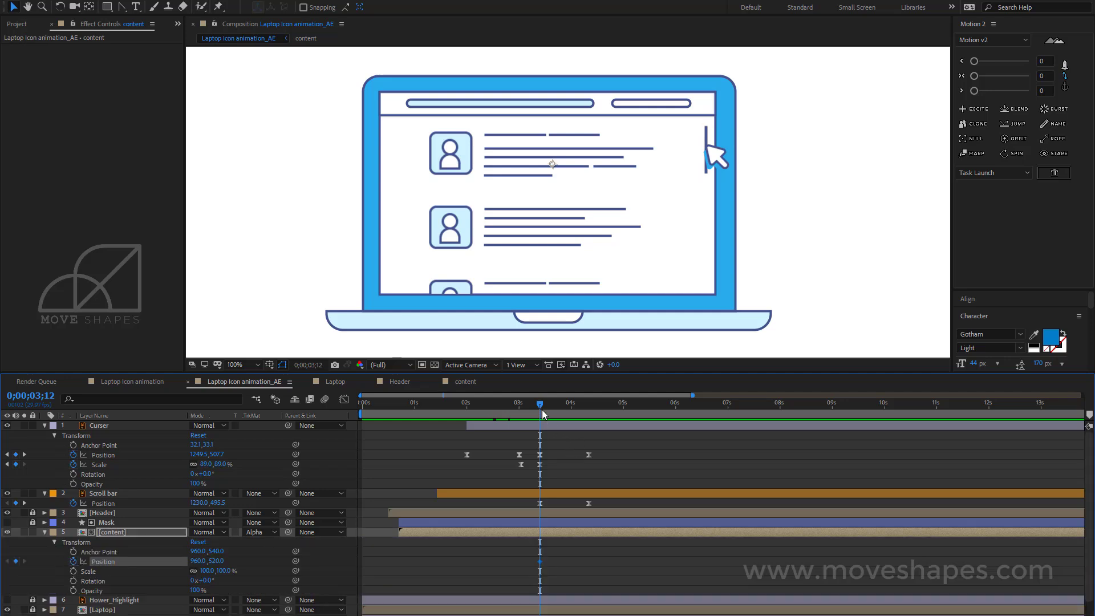
left_click_drag(541, 410, 590, 410)
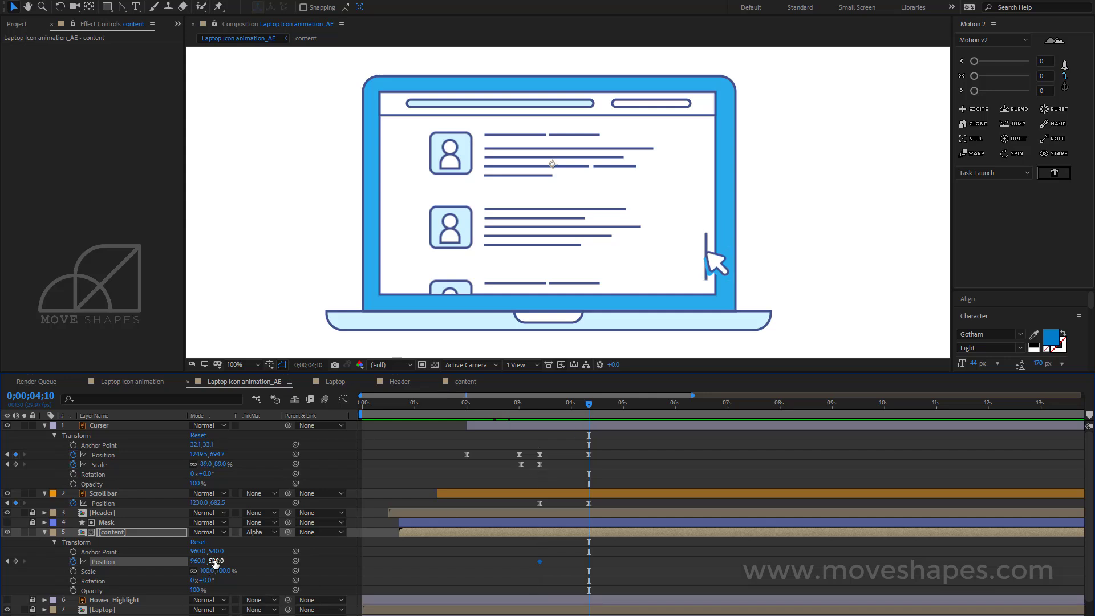
left_click_drag(215, 563, 18, 579)
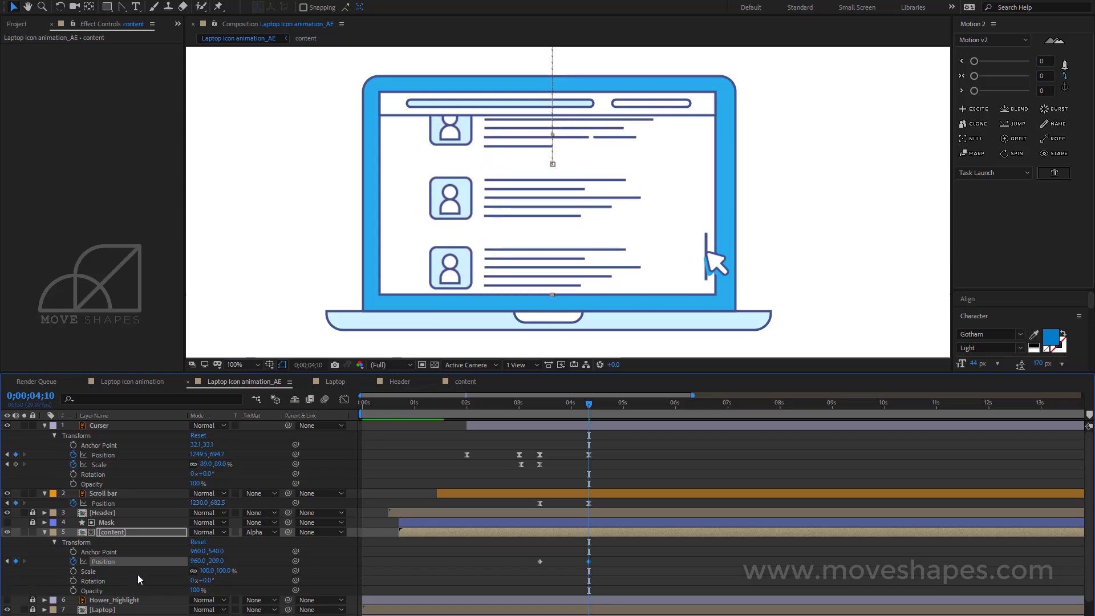
left_click_drag(216, 561, 187, 557)
Step: Apply Easy Ease to both Position keyframes of the content layer and preview the scrolling
left_click_drag(606, 551, 518, 573)
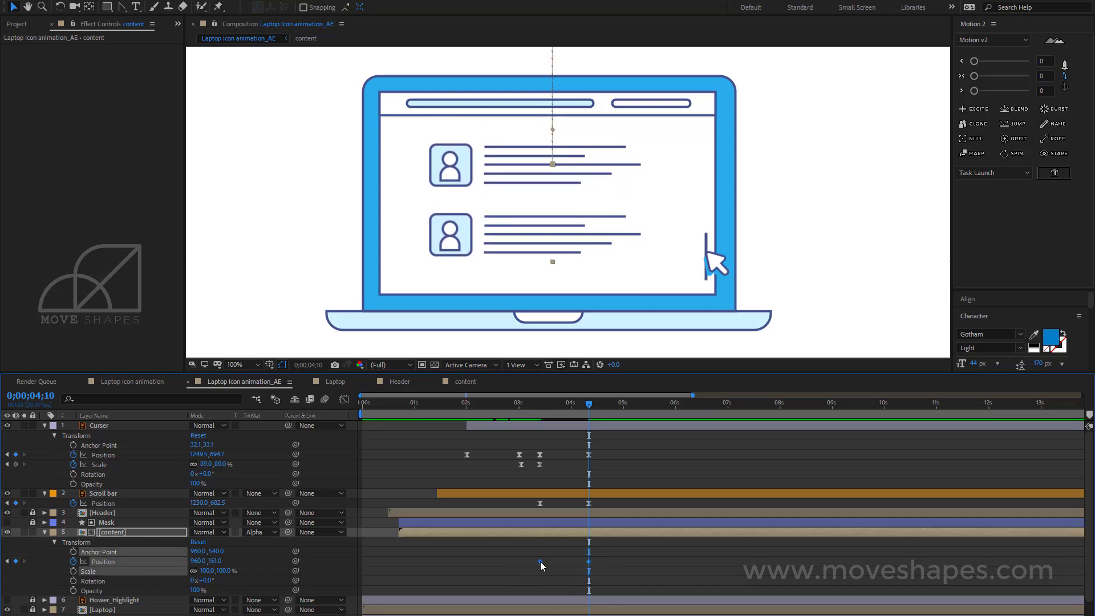
right_click(540, 561)
mouse_move(627, 552)
left_click(846, 484)
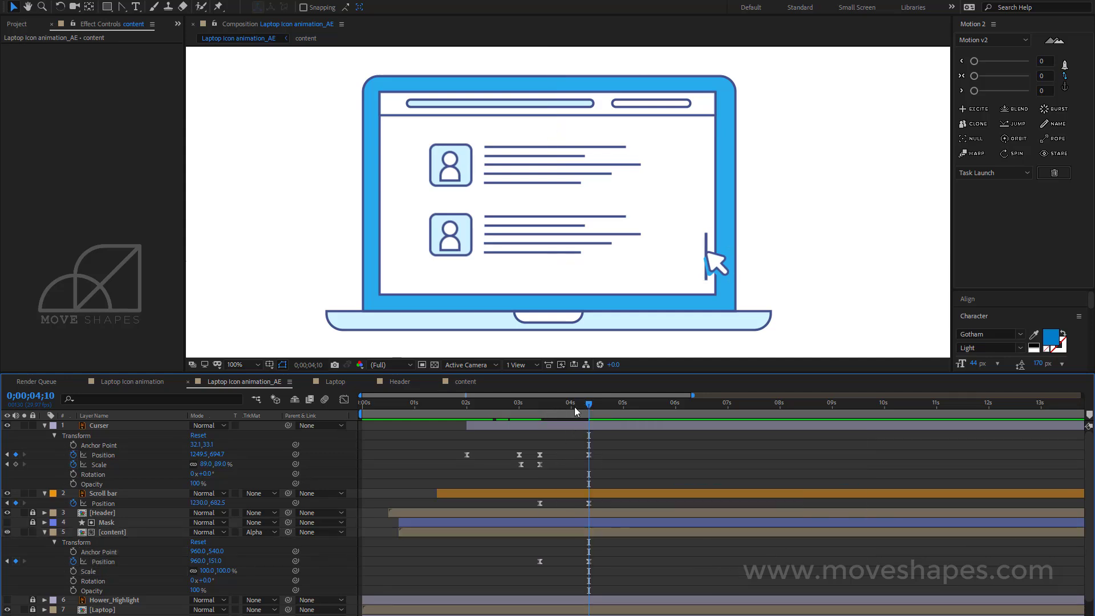
left_click_drag(576, 410, 590, 429)
key("space")
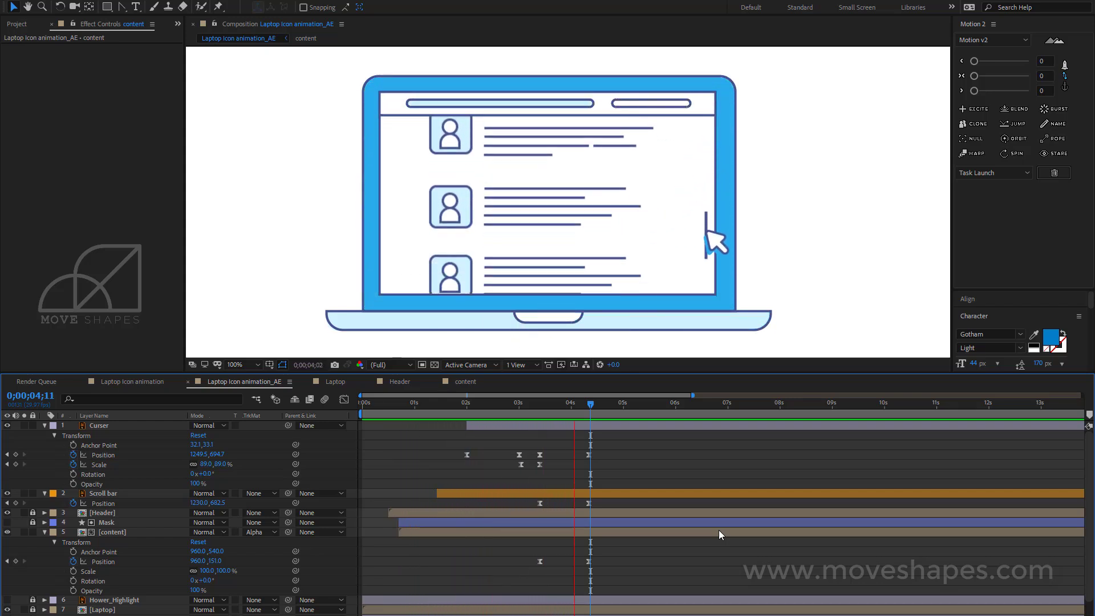
Step: Shift the scrolling keyframes of the Curser, Scroll bar and content layers a few frames earlier, including the Curser's second Scale keyframe
left_click(552, 405)
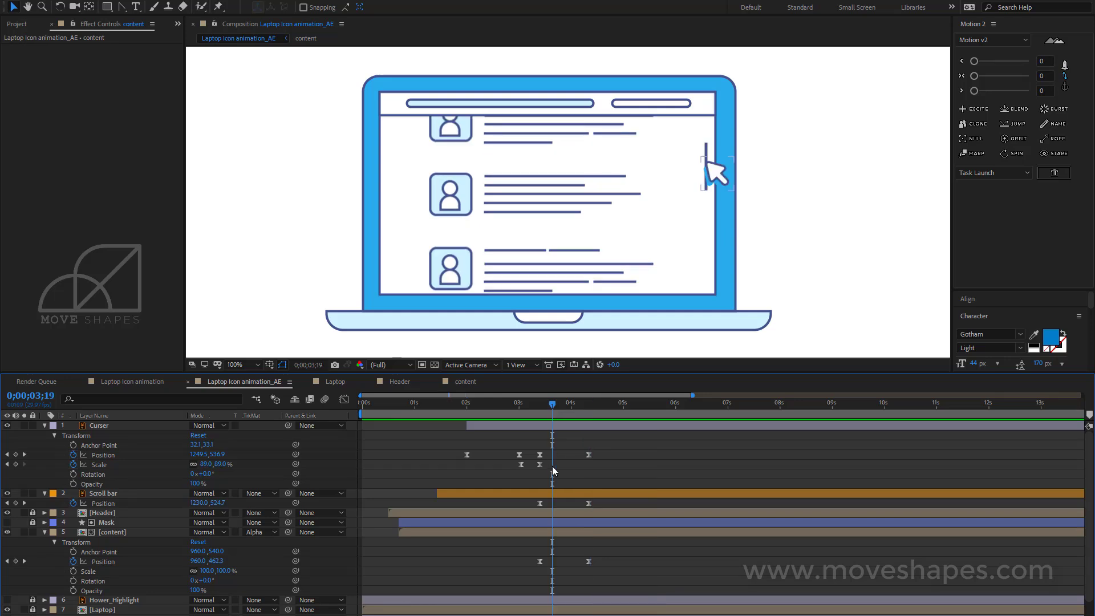
left_click_drag(552, 413, 582, 563)
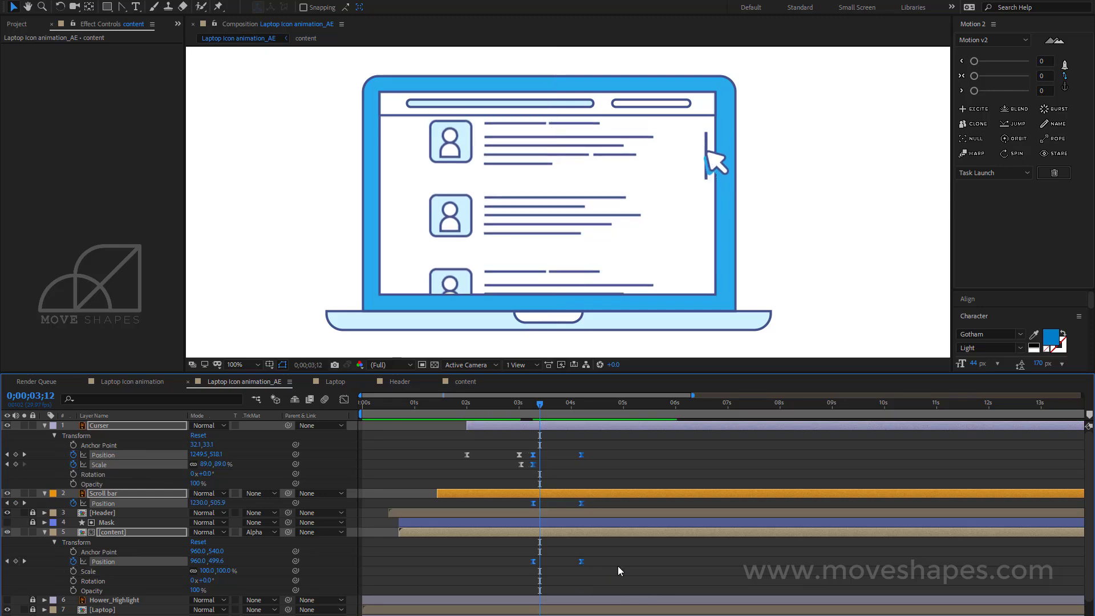
left_click(530, 488)
Step: Hold the Curser's position with a keyframe at 0;00;04;09, and at 0;00;04;29 move it to about 1096.5, 547.7
left_click_drag(534, 410, 590, 447)
left_click(600, 426)
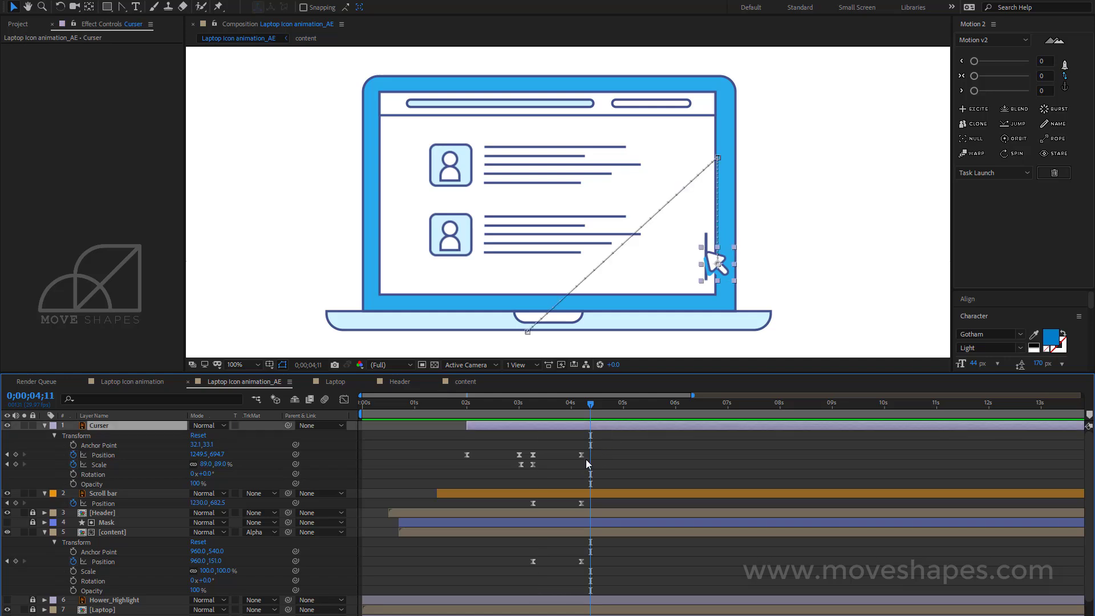
key("=")
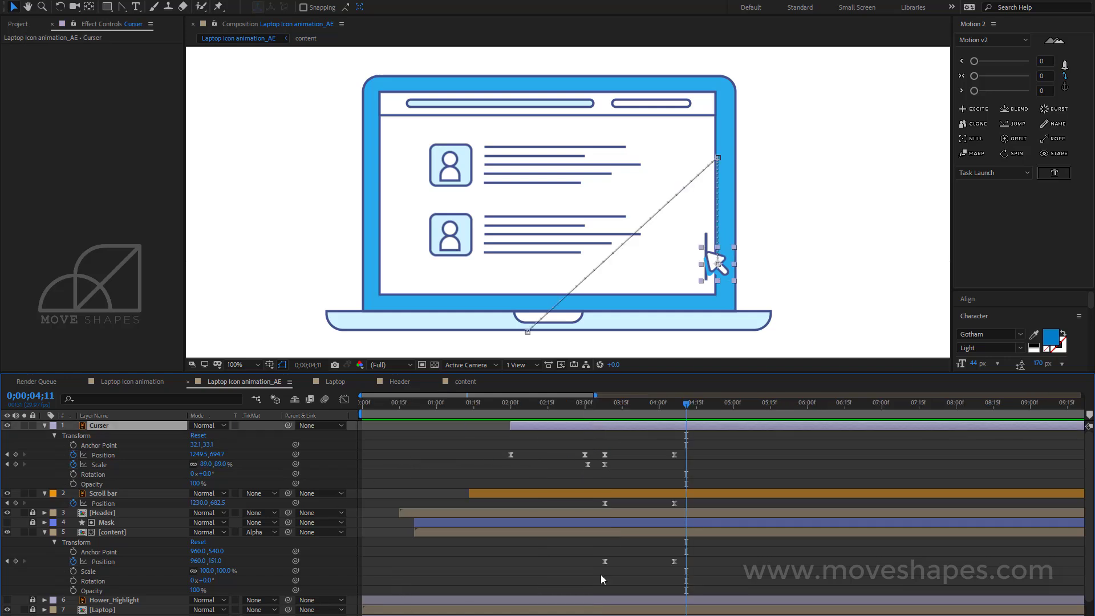
left_click_drag(671, 407, 679, 409)
left_click(15, 455)
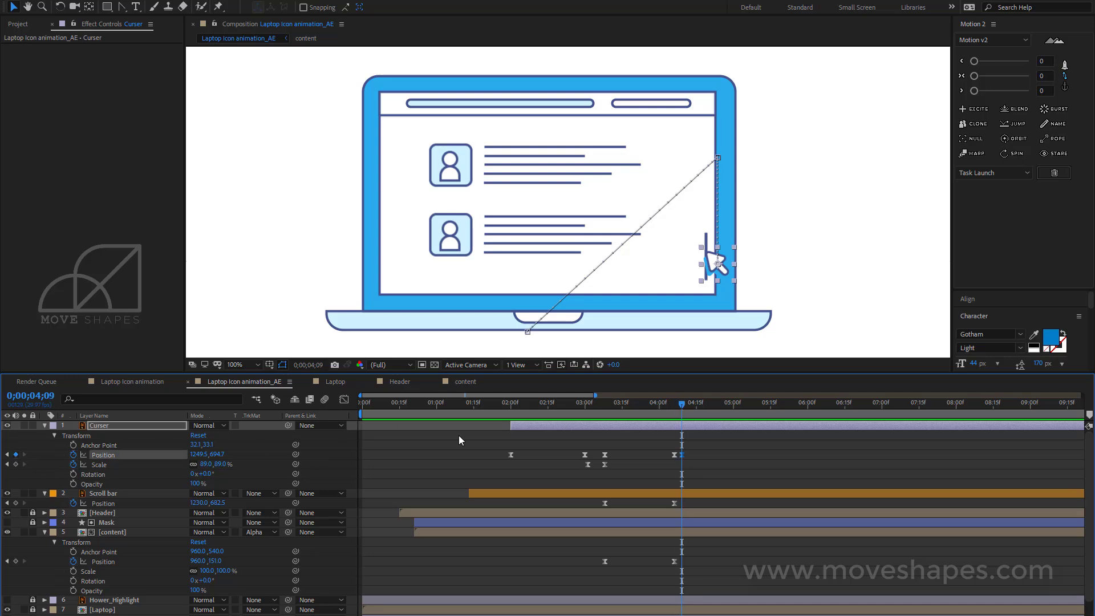
left_click_drag(676, 406, 731, 407)
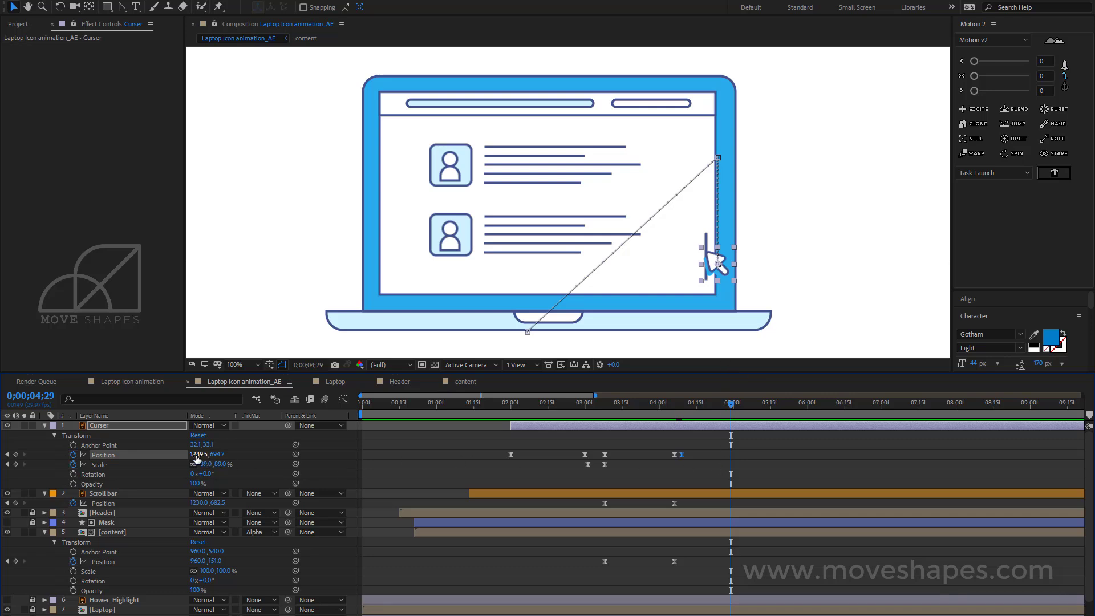
left_click_drag(197, 459, 121, 459)
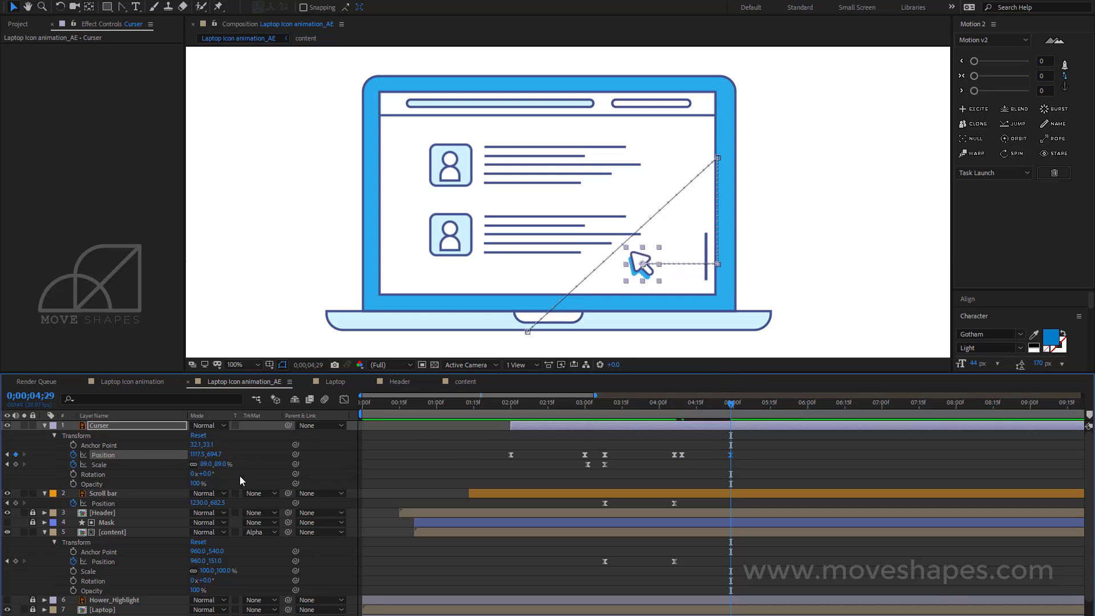
left_click_drag(216, 456, 184, 454)
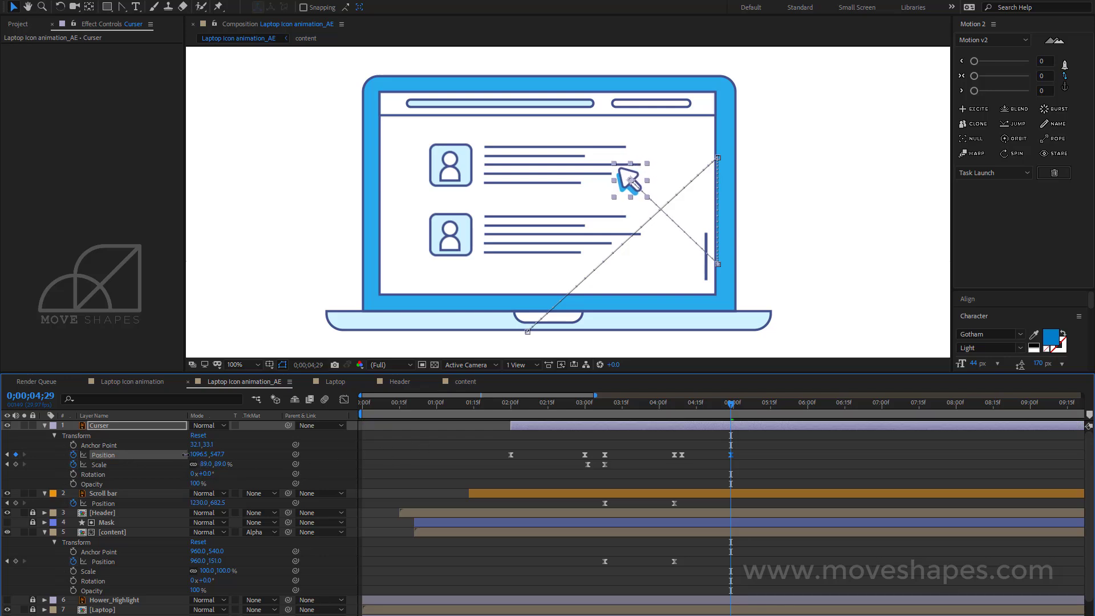
Step: Check the arrow's motion back to 0;00;04;20 and collapse the properties of the Curser, Scroll bar and content layers
left_click_drag(730, 405, 705, 444)
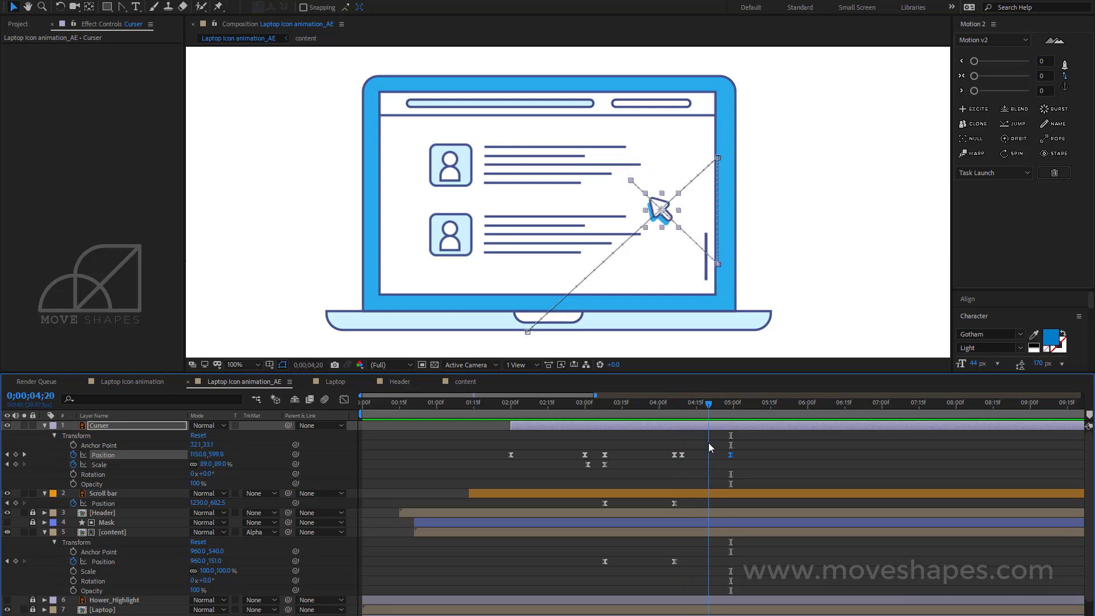
left_click(758, 460)
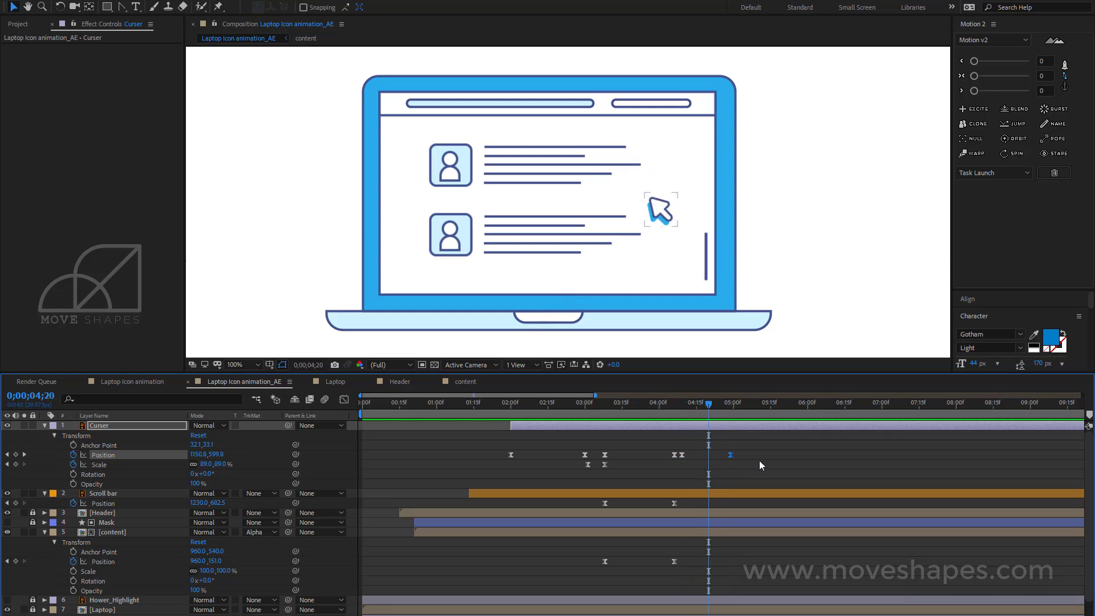
left_click(45, 425)
left_click(44, 434)
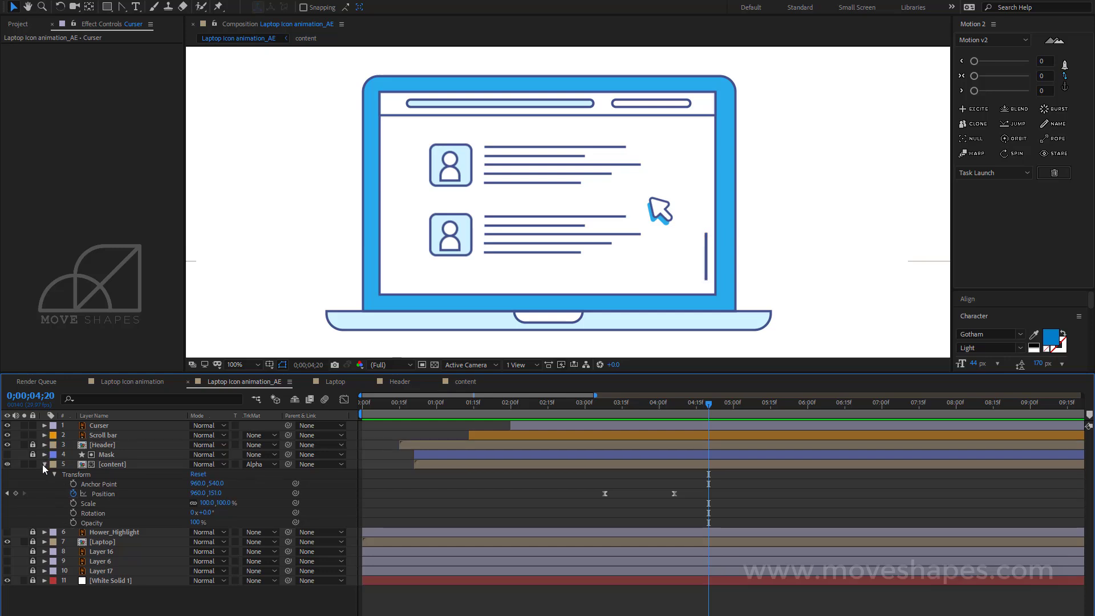
left_click(44, 464)
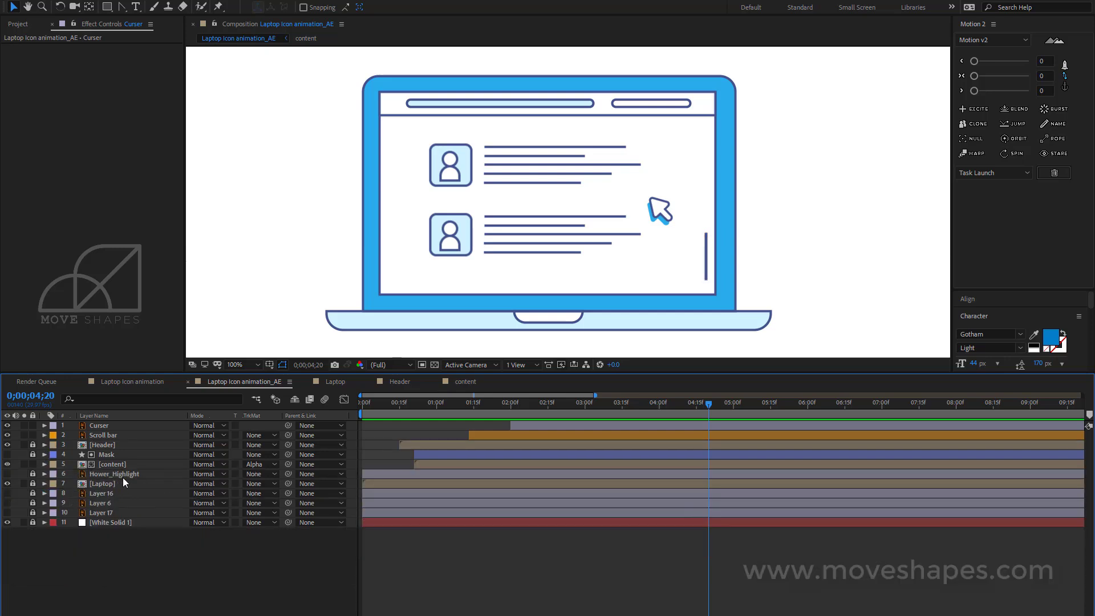
Step: Make the Hower_Highlight layer visible, unlock it, and shift it in time to start slightly before 0;00;04;20
left_click(7, 474)
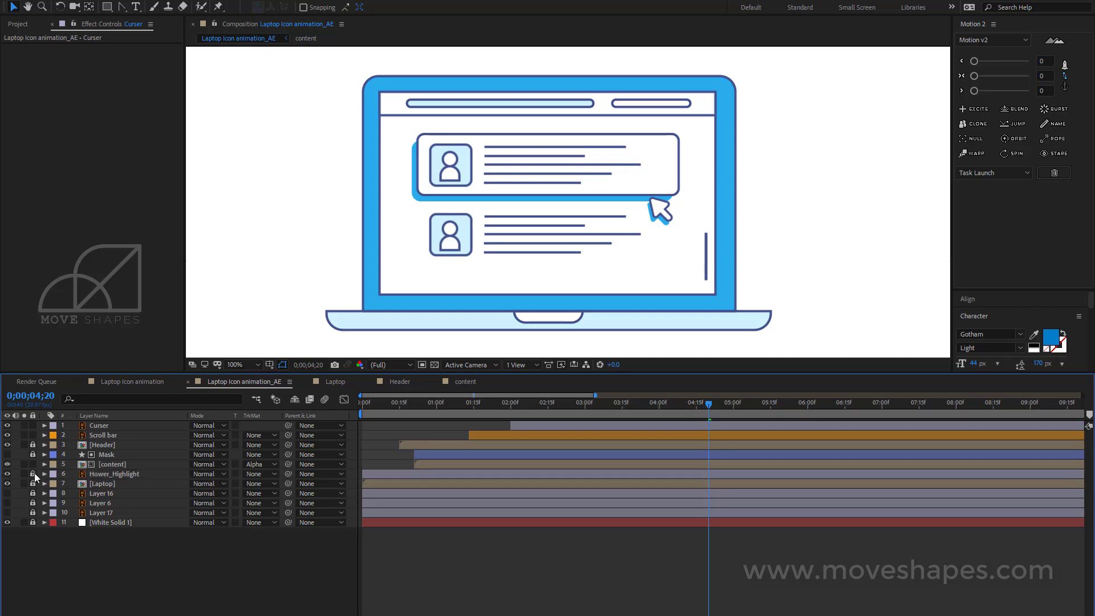
left_click(82, 475)
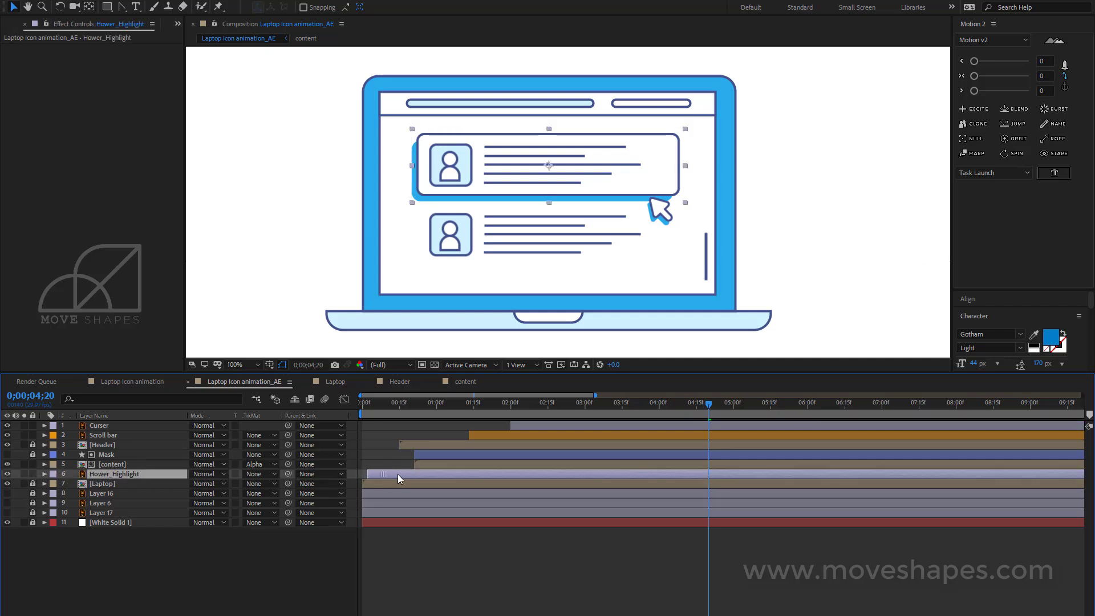
left_click_drag(398, 474, 713, 488)
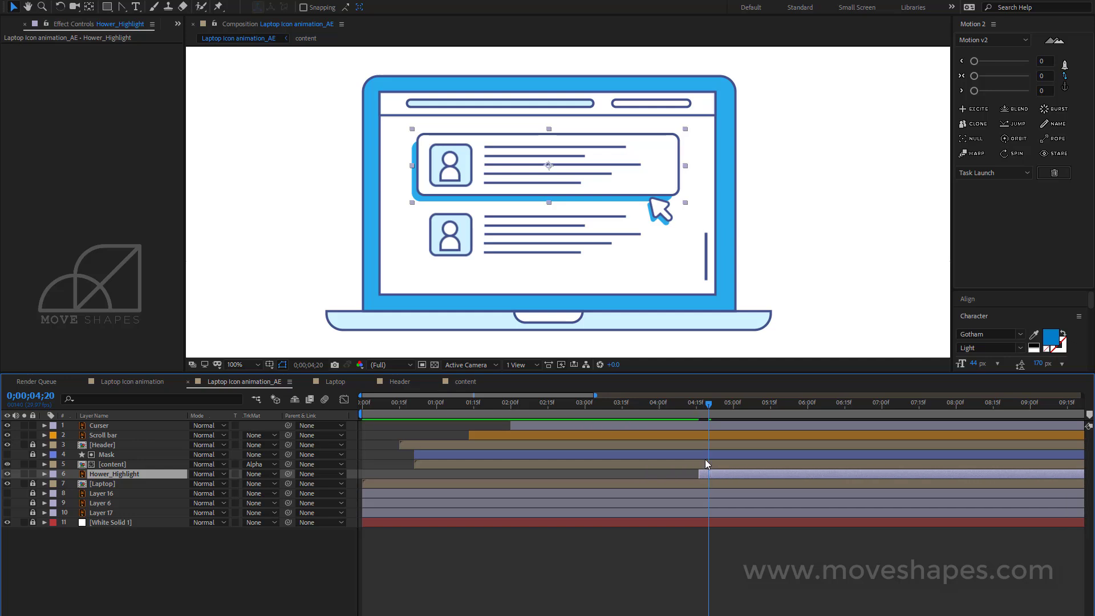
Step: Check the Curser's keyframes and shift the Hower_Highlight layer in time to start at about 0;00;04;24
left_click_drag(705, 403, 719, 406)
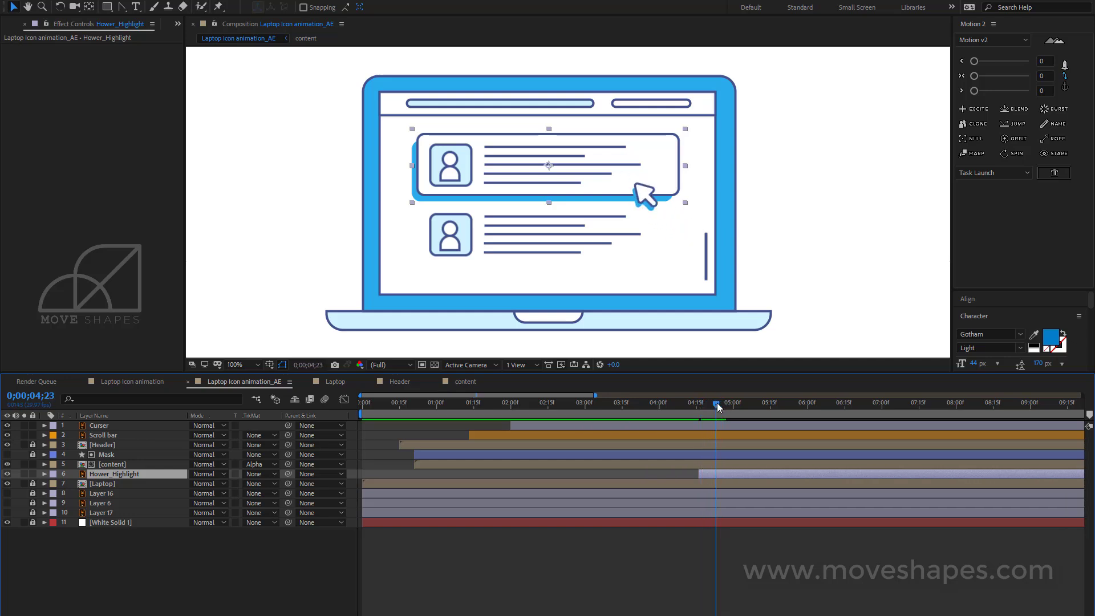
left_click(104, 427)
key("u")
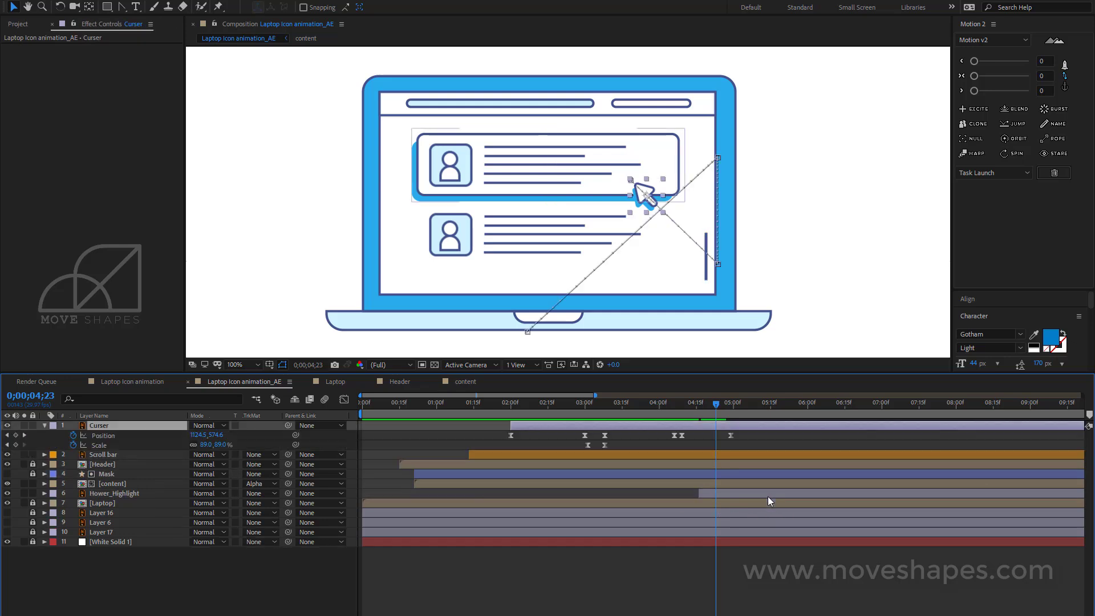
left_click(737, 548)
mouse_move(702, 402)
left_mouse_down()
mouse_move(682, 408)
mouse_move(711, 409)
left_mouse_up()
left_click(713, 493)
left_click_drag(713, 494, 723, 493)
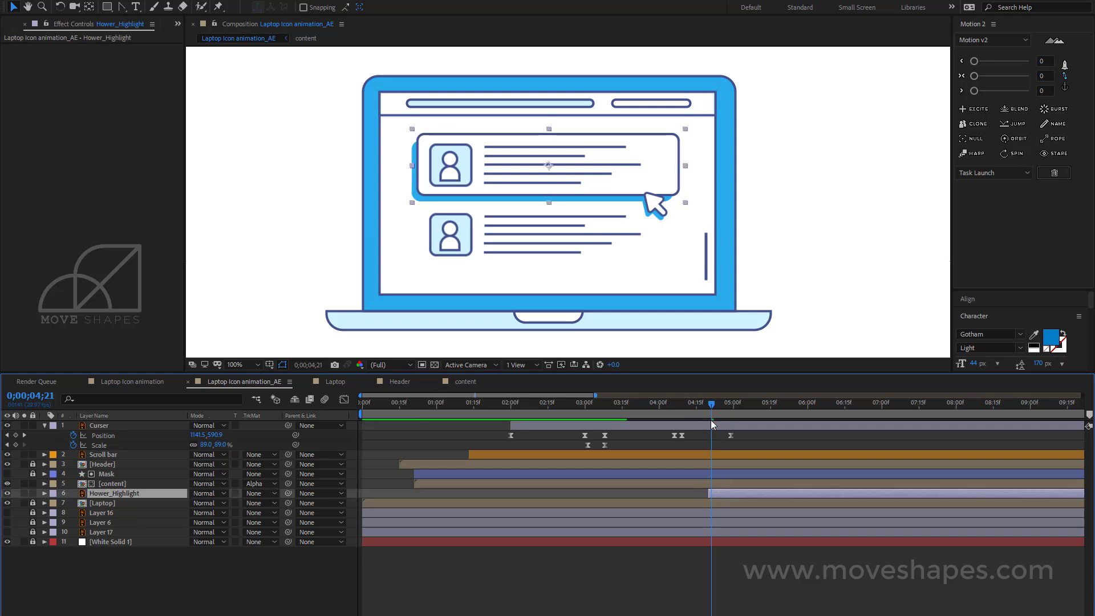
mouse_move(711, 406)
left_mouse_down()
mouse_move(697, 409)
mouse_move(720, 426)
left_mouse_up()
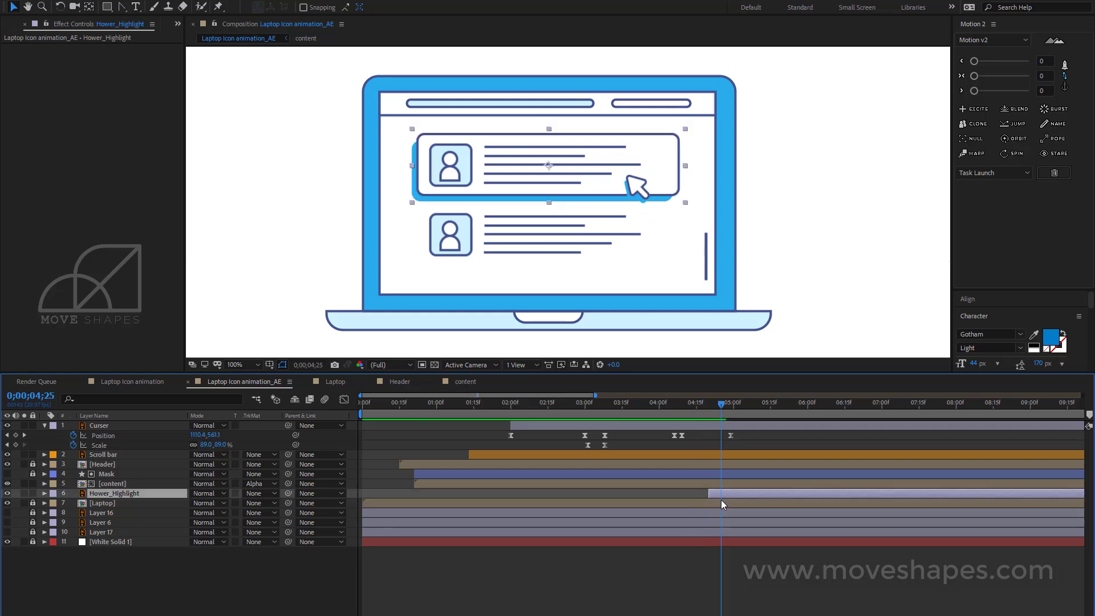
left_click_drag(724, 493, 731, 493)
mouse_move(720, 412)
left_mouse_down()
mouse_move(735, 409)
mouse_move(719, 416)
left_mouse_up()
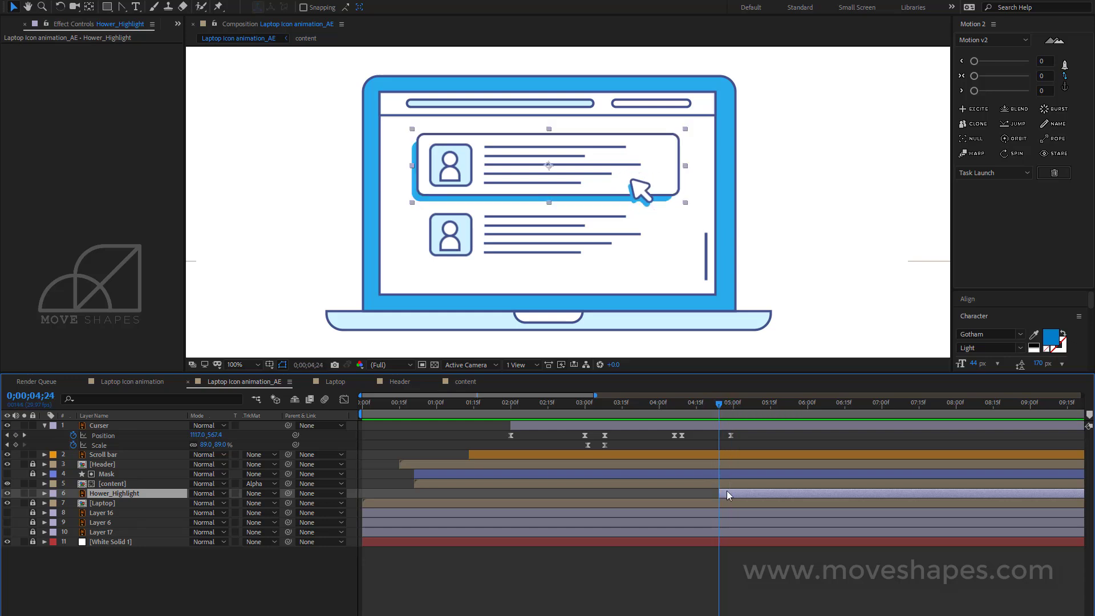
Step: Keyframe the Hower_Highlight layer's Opacity from 0% at 0;00;04;24 to 100% at 0;00;05;01, and save the project
left_click(44, 493)
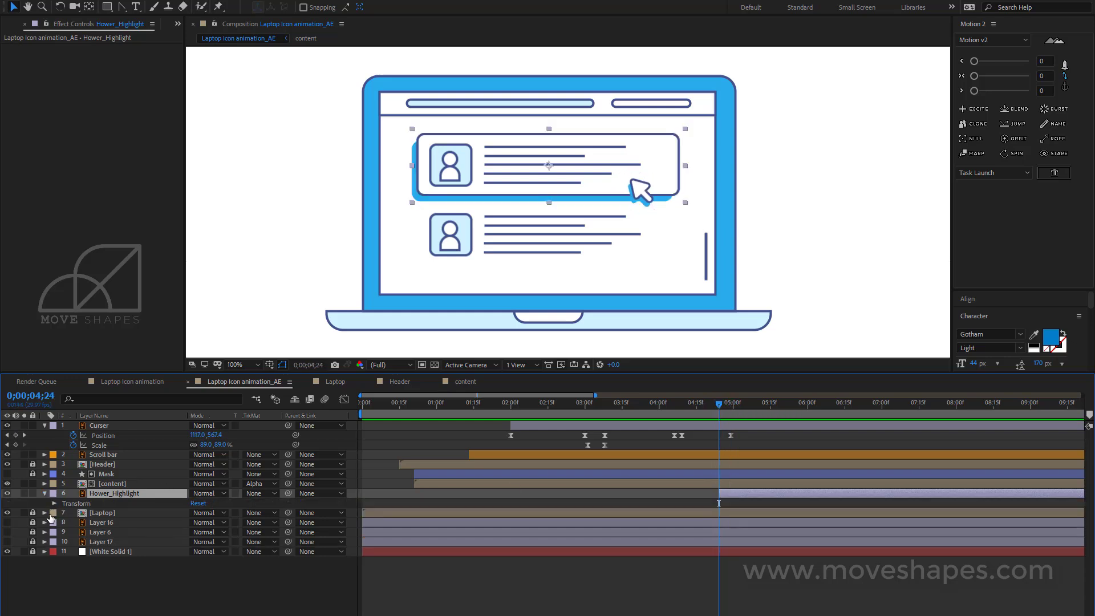
left_click(54, 504)
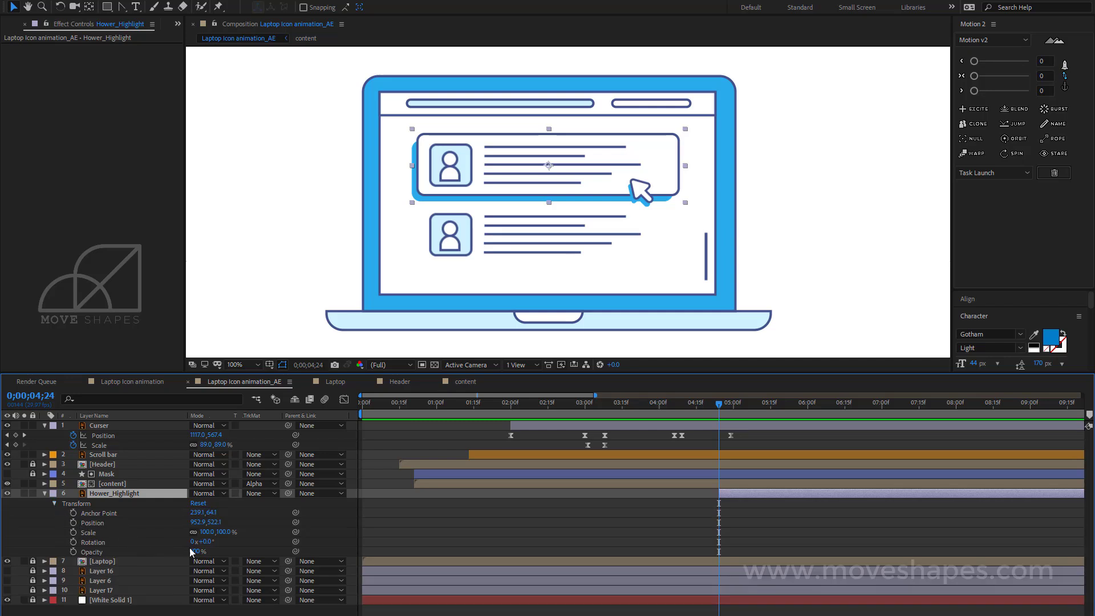
mouse_move(202, 554)
left_mouse_down()
mouse_move(184, 555)
mouse_move(197, 555)
left_mouse_up()
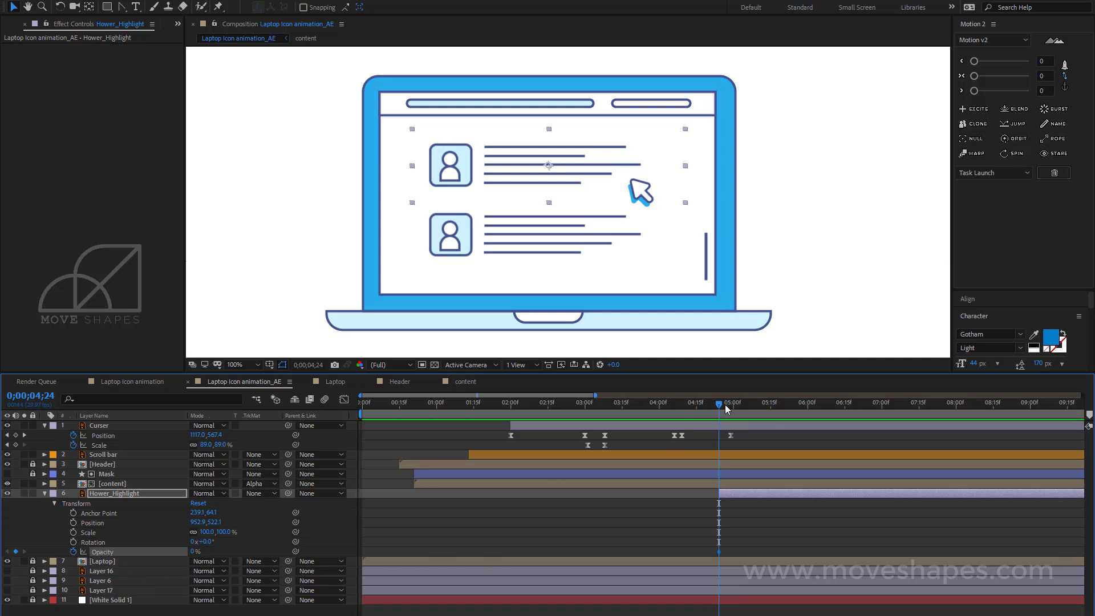
left_click_drag(726, 407, 739, 408)
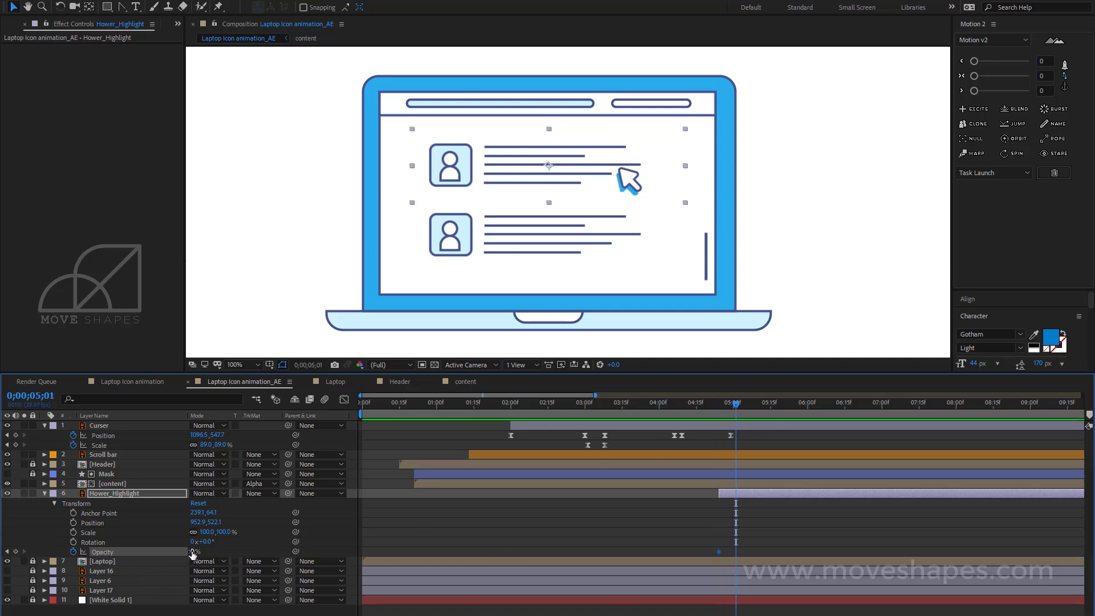
left_click_drag(192, 552, 357, 548)
left_click_drag(736, 408, 765, 459)
left_click(777, 433)
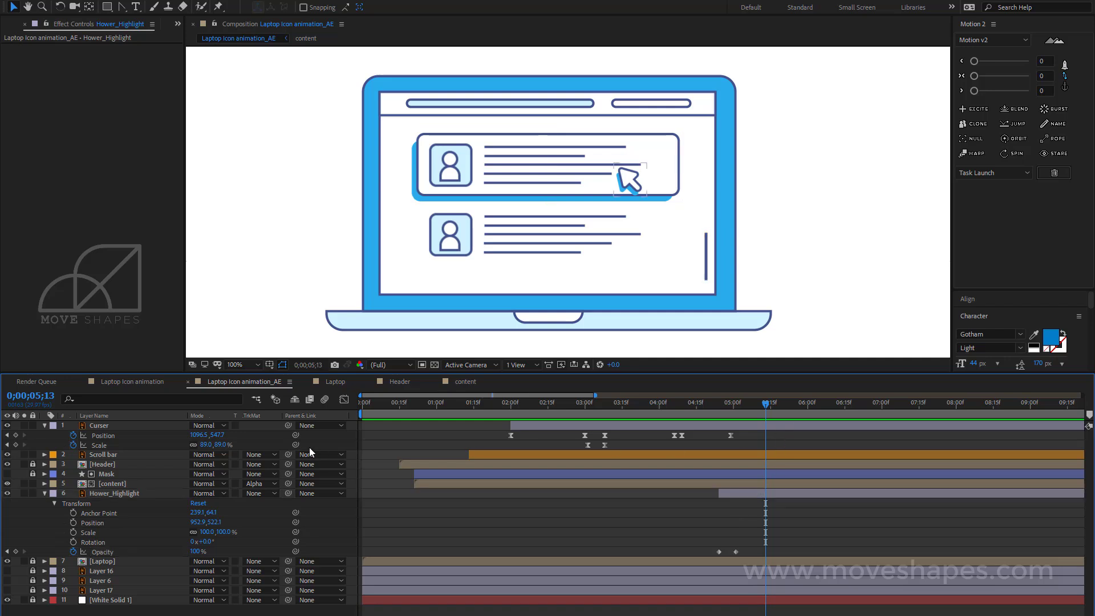
key("ctrl+s")
Step: Hold the Curser's position with a keyframe at 0;00;05;13, and at 0;00;05;29 move it to 1137.5, 682.7
left_click(16, 436)
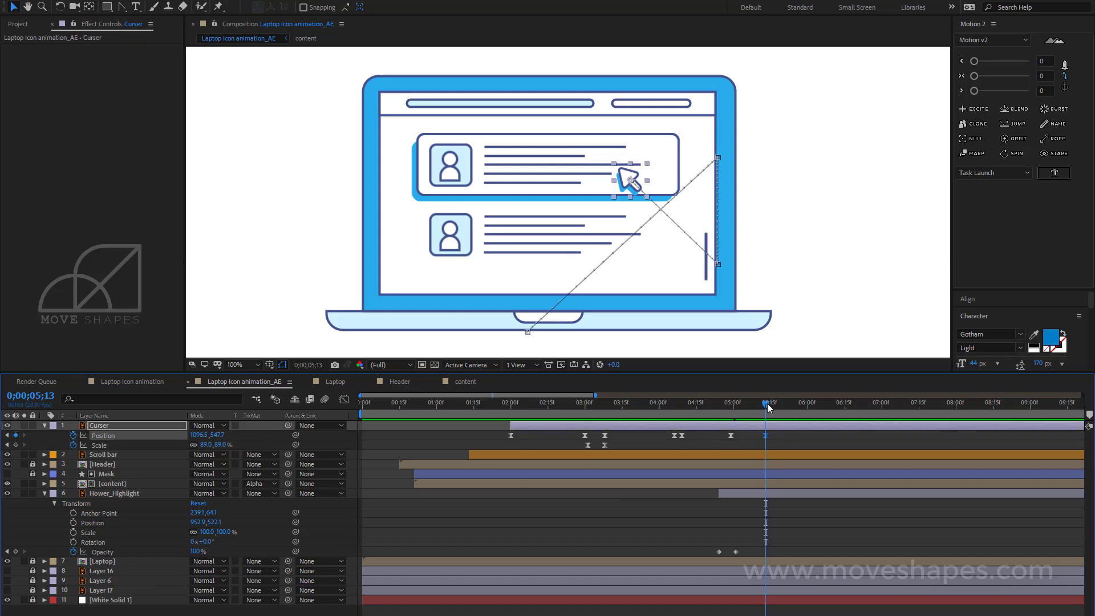
left_click_drag(772, 412, 802, 402)
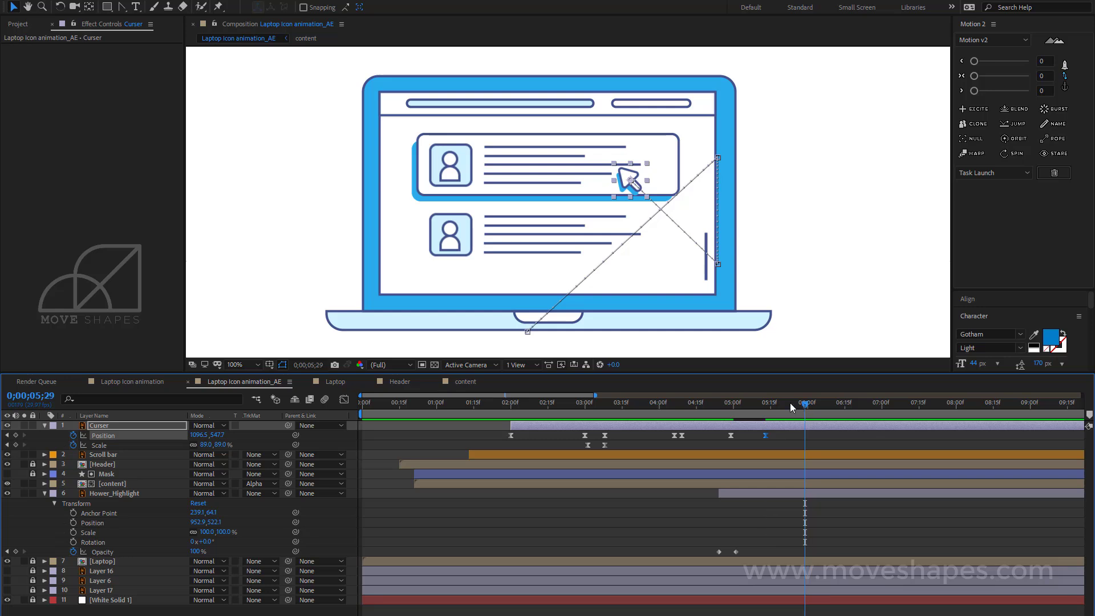
left_click_drag(222, 440, 291, 438)
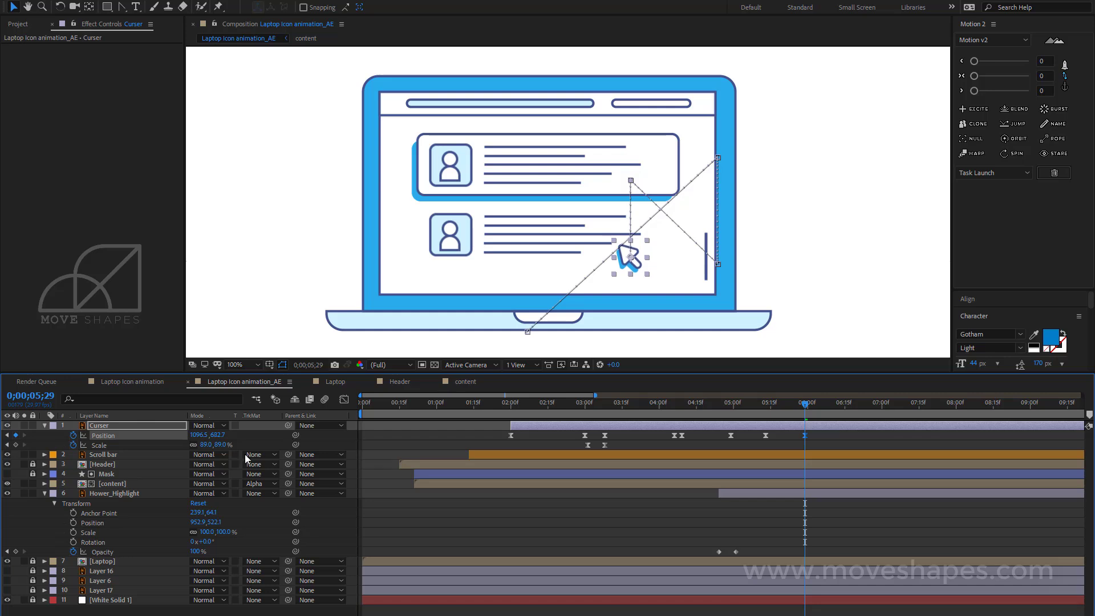
left_click_drag(198, 436, 222, 435)
left_click(740, 535)
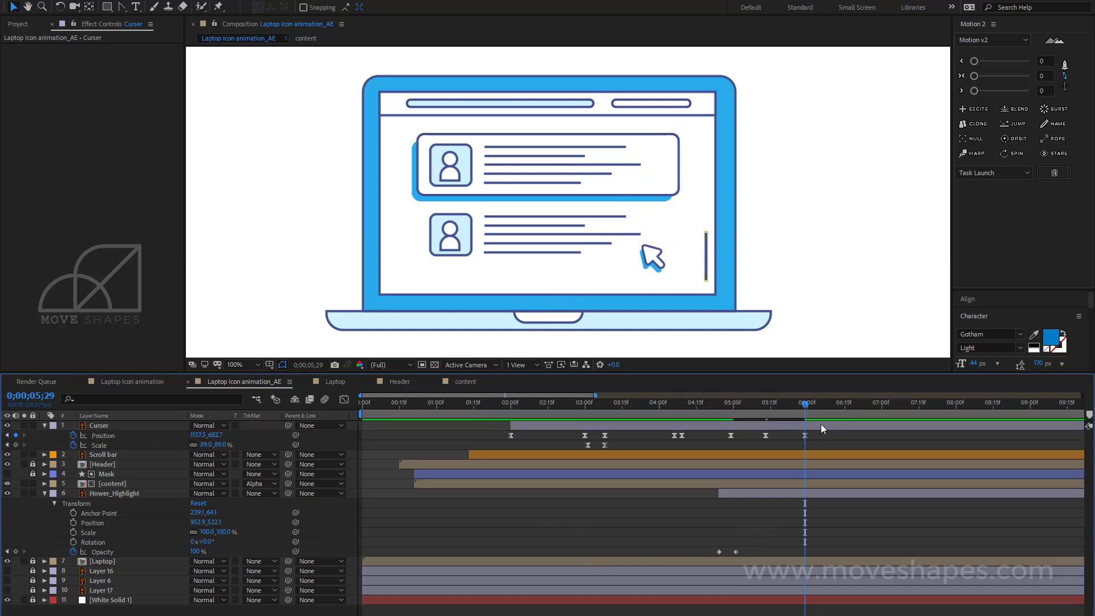
Step: Duplicate the Hower_Highlight layer and shift the copy in time to start just after 0;00;05;13
left_click_drag(810, 406, 764, 426)
left_click(761, 494)
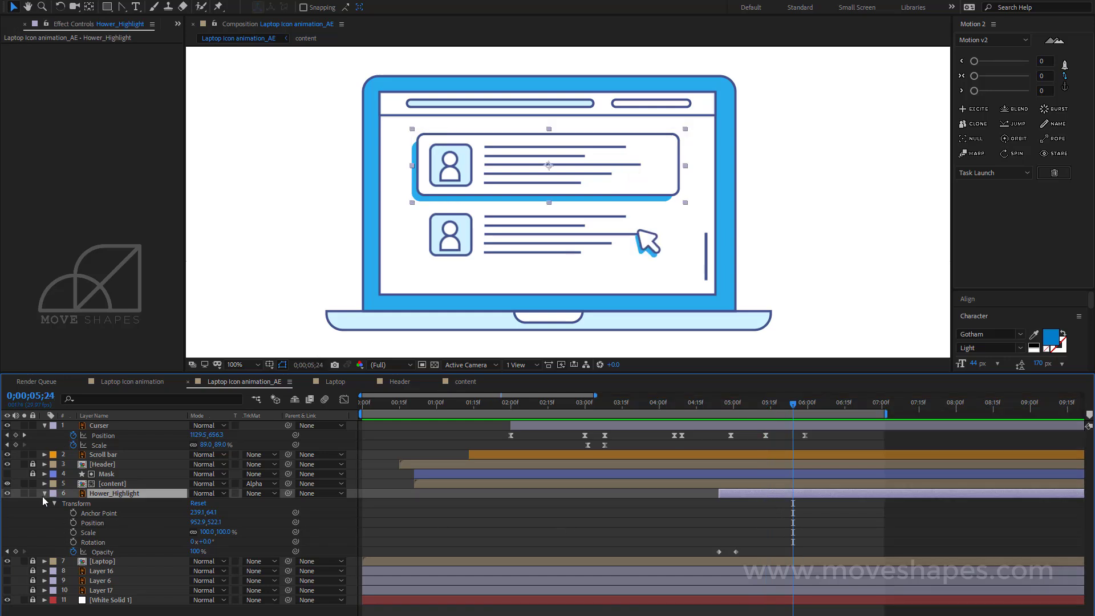
left_click(43, 494)
key("ctrl+d")
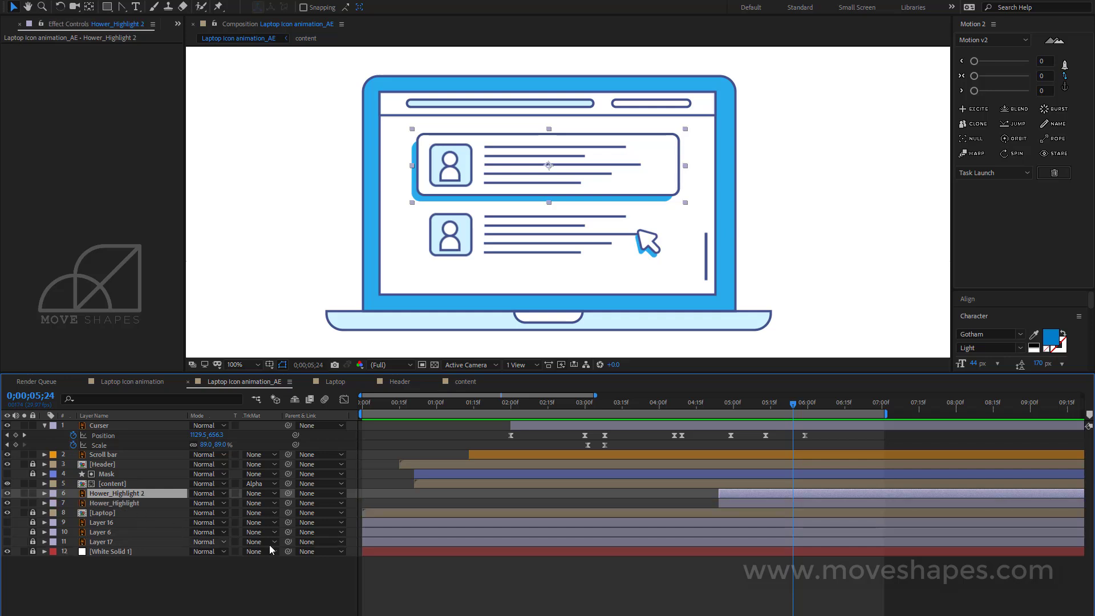
left_click_drag(734, 493, 787, 493)
Step: Move the Hower_Highlight 2 layer down over the second entry, to position 952.9, 644.1
left_click_drag(762, 406, 784, 402)
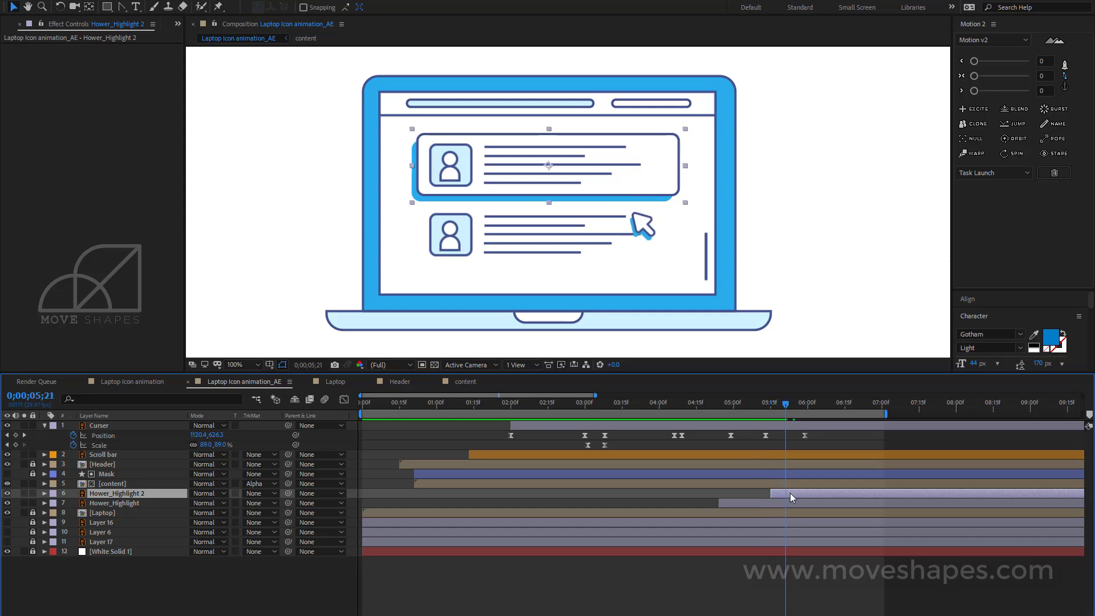
key("t")
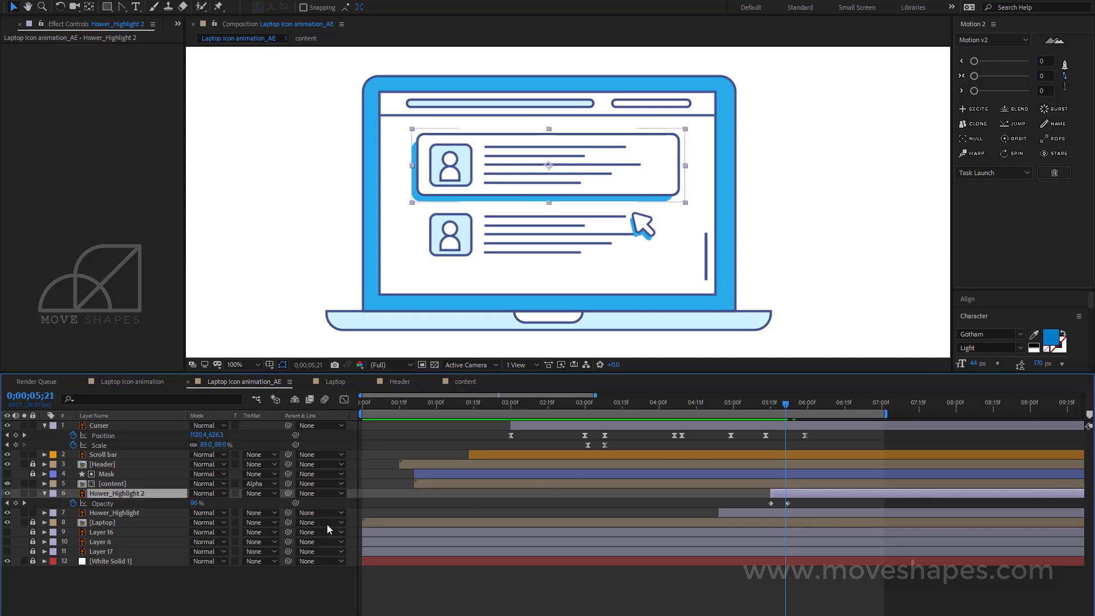
key("p")
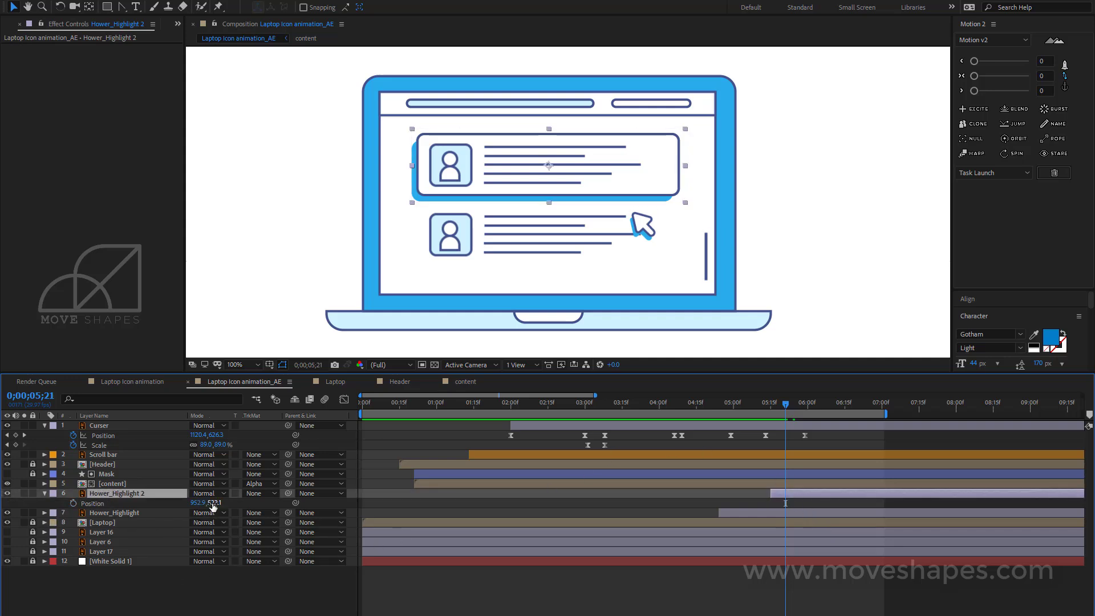
left_click_drag(212, 504, 282, 503)
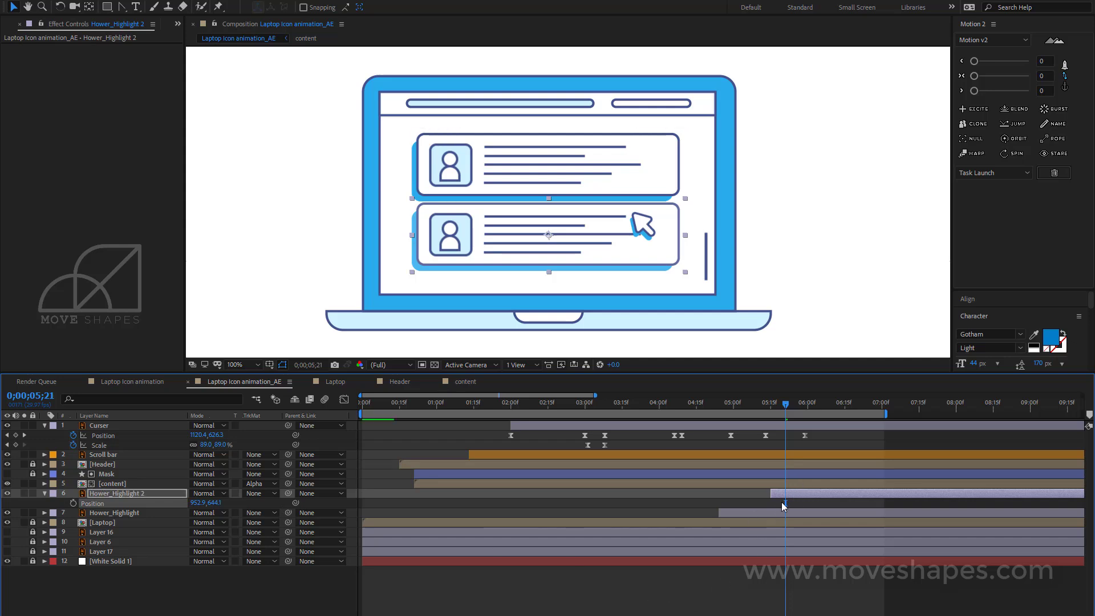
Step: Show the Opacity keyframes of Hower_Highlight 2 and shift the layer in time to start slightly before 0;00;05;26
key("t")
left_click_drag(795, 493, 821, 493)
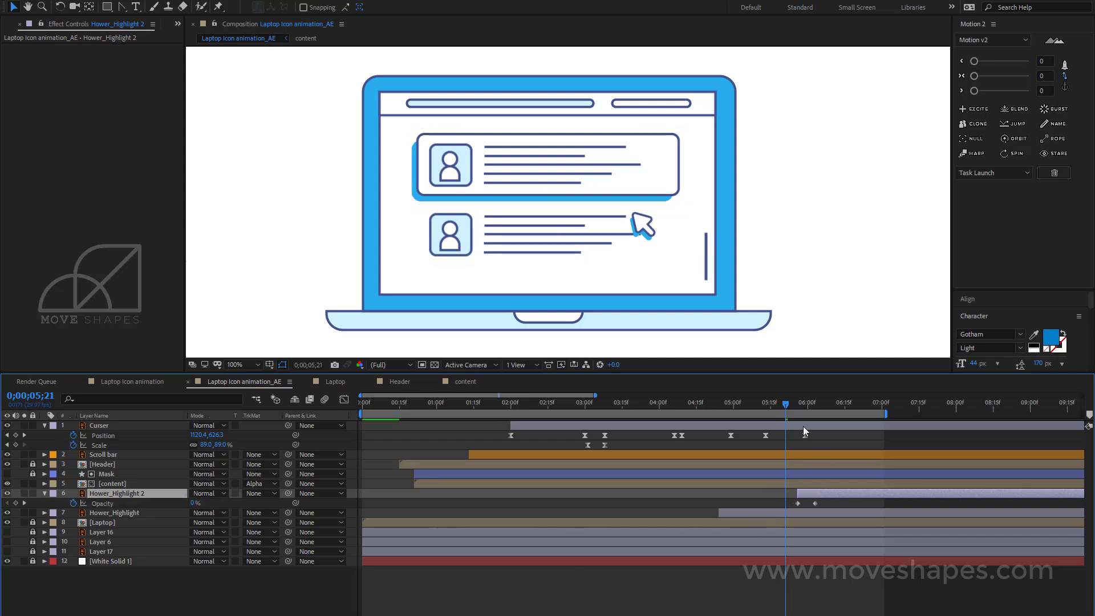
mouse_move(786, 407)
left_mouse_down()
mouse_move(818, 409)
mouse_move(790, 415)
mouse_move(799, 421)
left_mouse_up()
left_click_drag(804, 494, 795, 493)
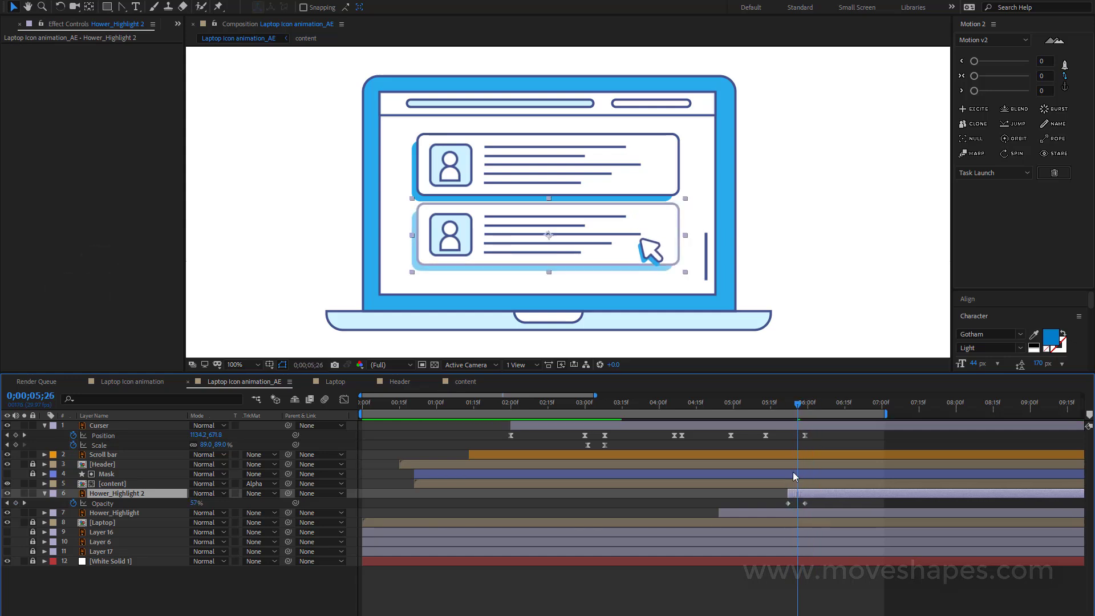
Step: Keyframe the Hower_Highlight layer's Opacity at 100% at 0;00;05;19 and 0% at 0;00;05;27, and play back the animation
left_click(779, 407)
left_click(783, 513)
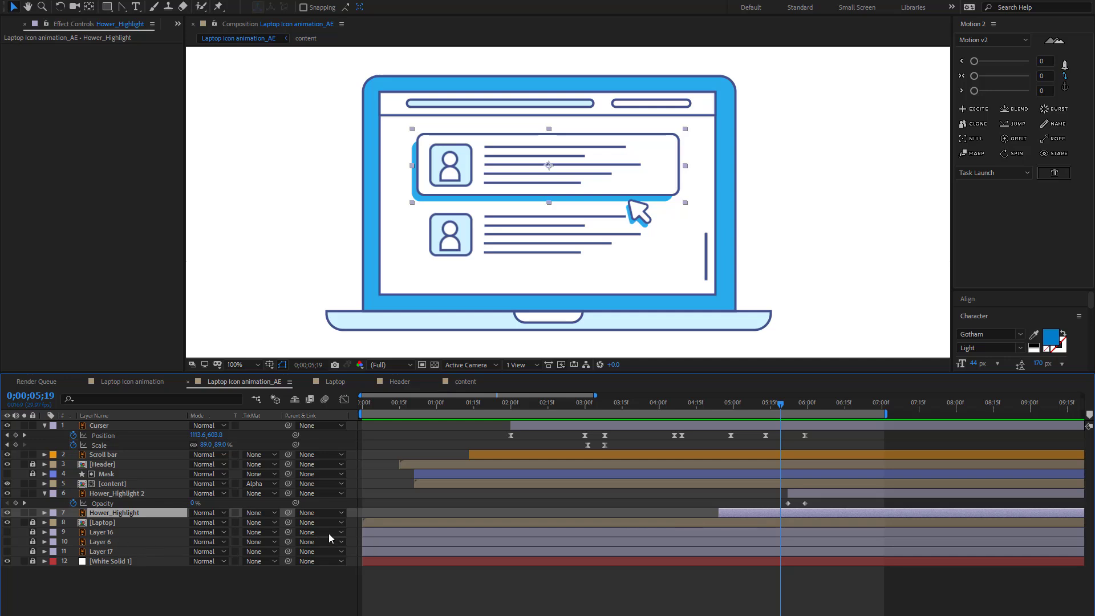
key("t")
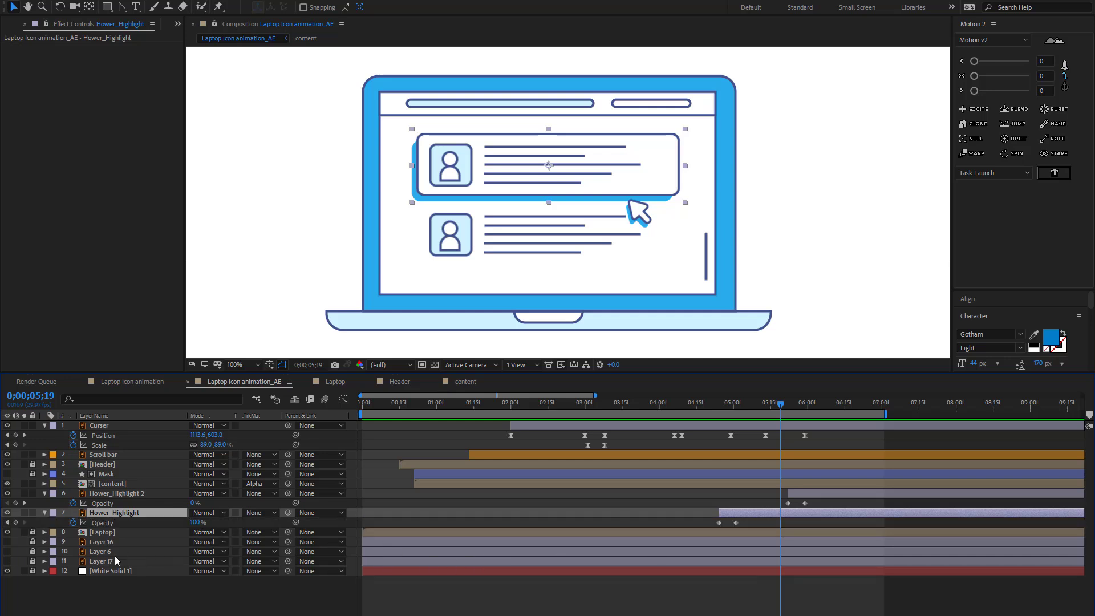
left_click(16, 522)
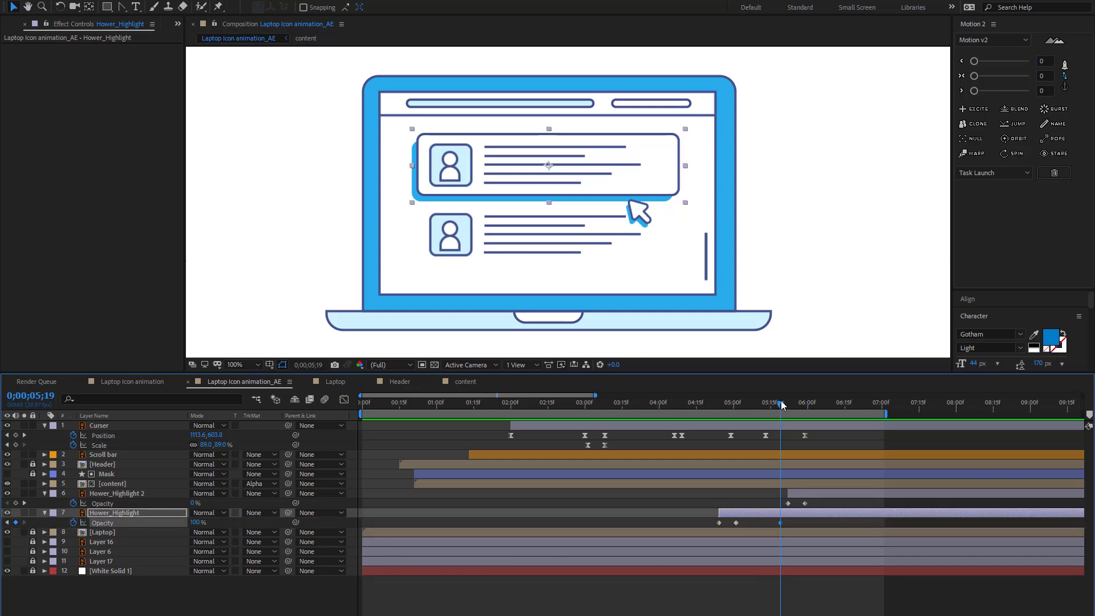
left_click_drag(781, 405, 797, 412)
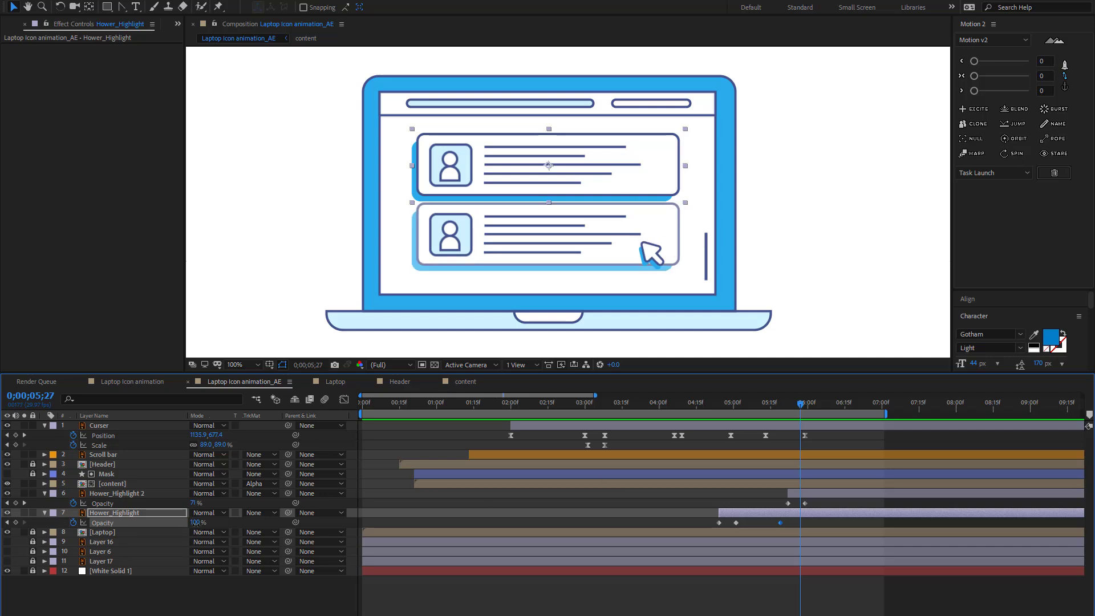
left_click_drag(195, 523, 137, 526)
left_click_drag(799, 409, 841, 481)
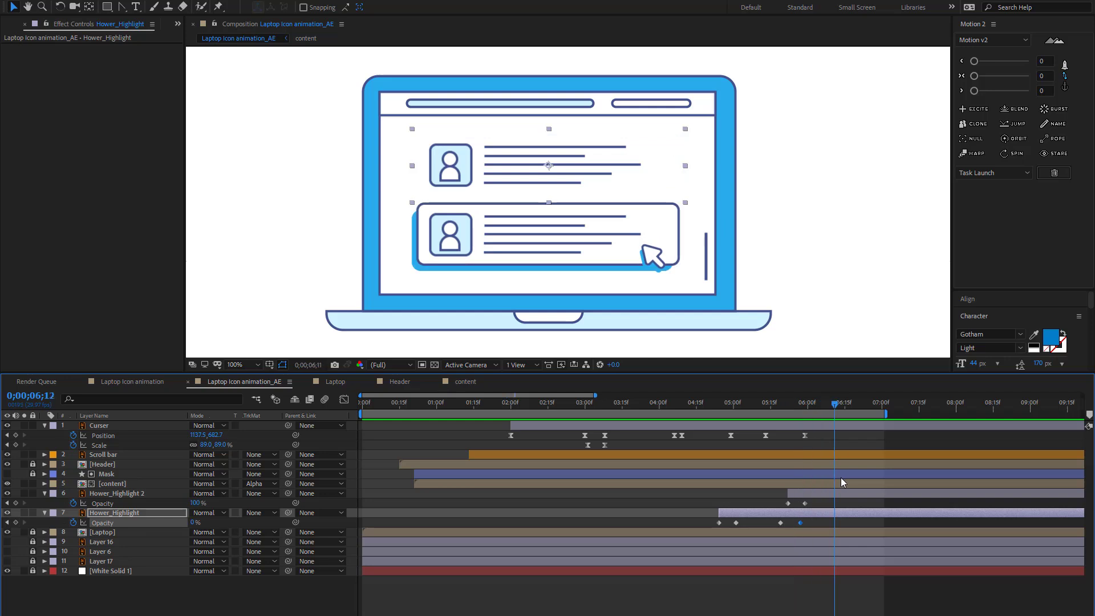
left_click(777, 599)
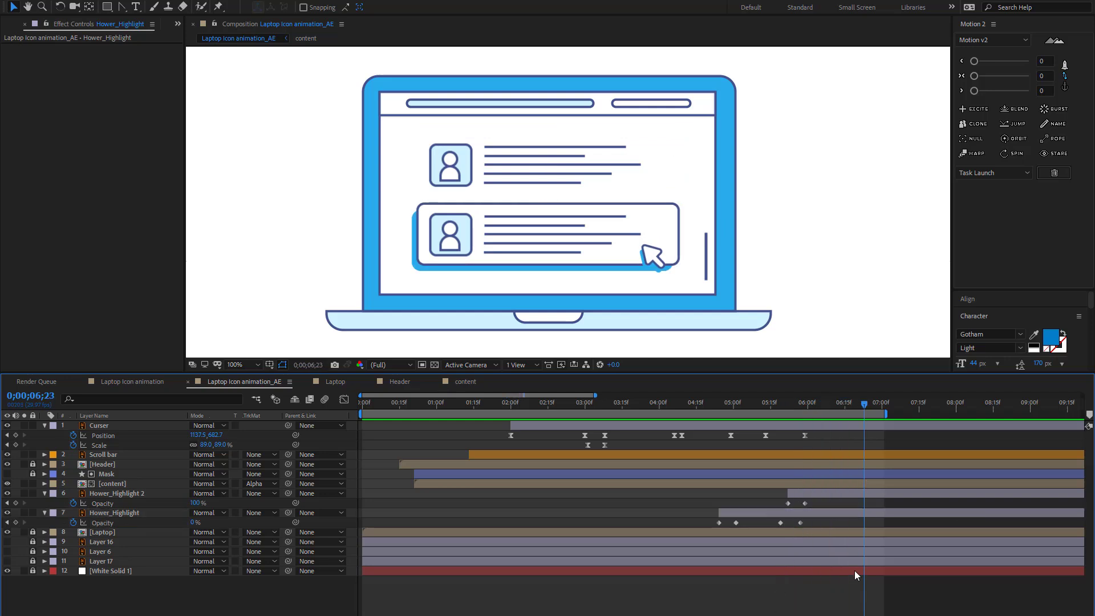
key("space")
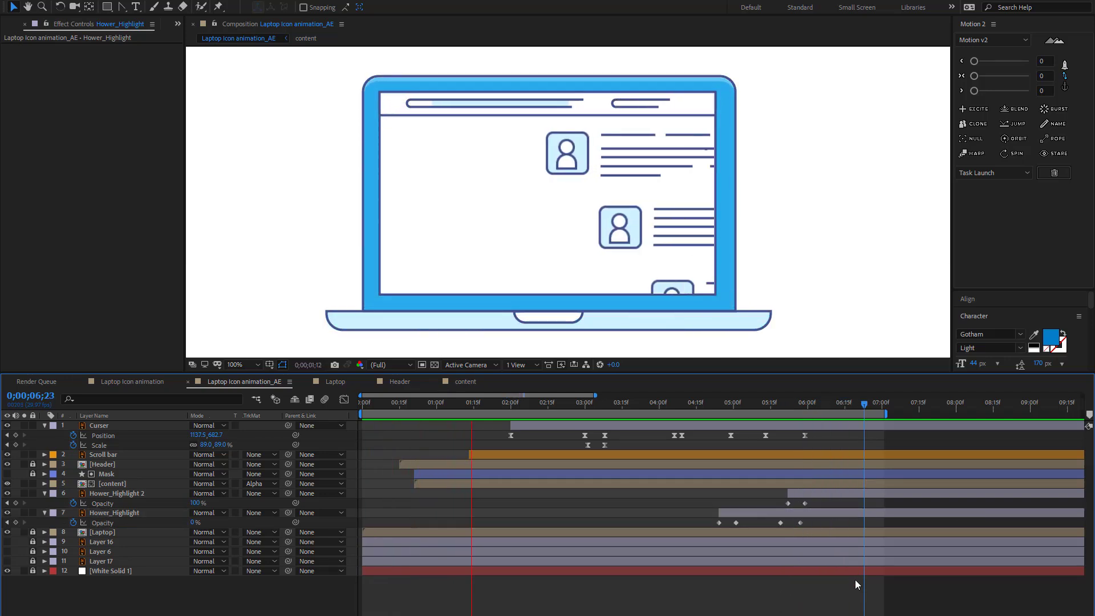